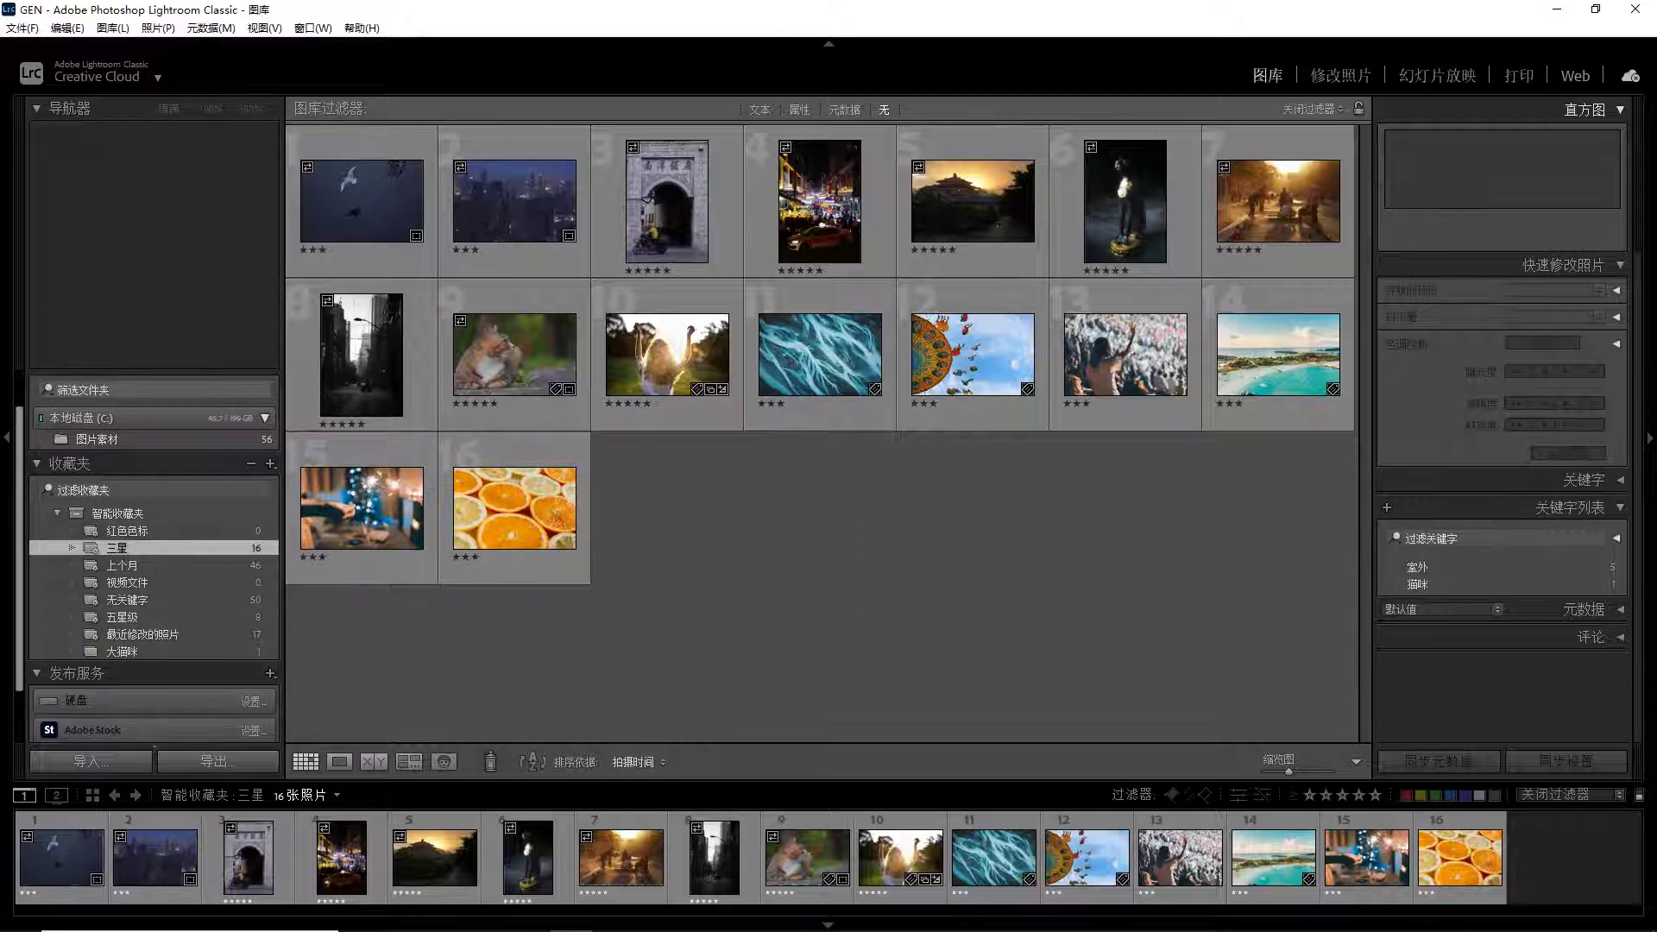
Create a new Lightroom catalog and name its folder PR01
{"action": "left_click", "coordinate": [23, 27]}
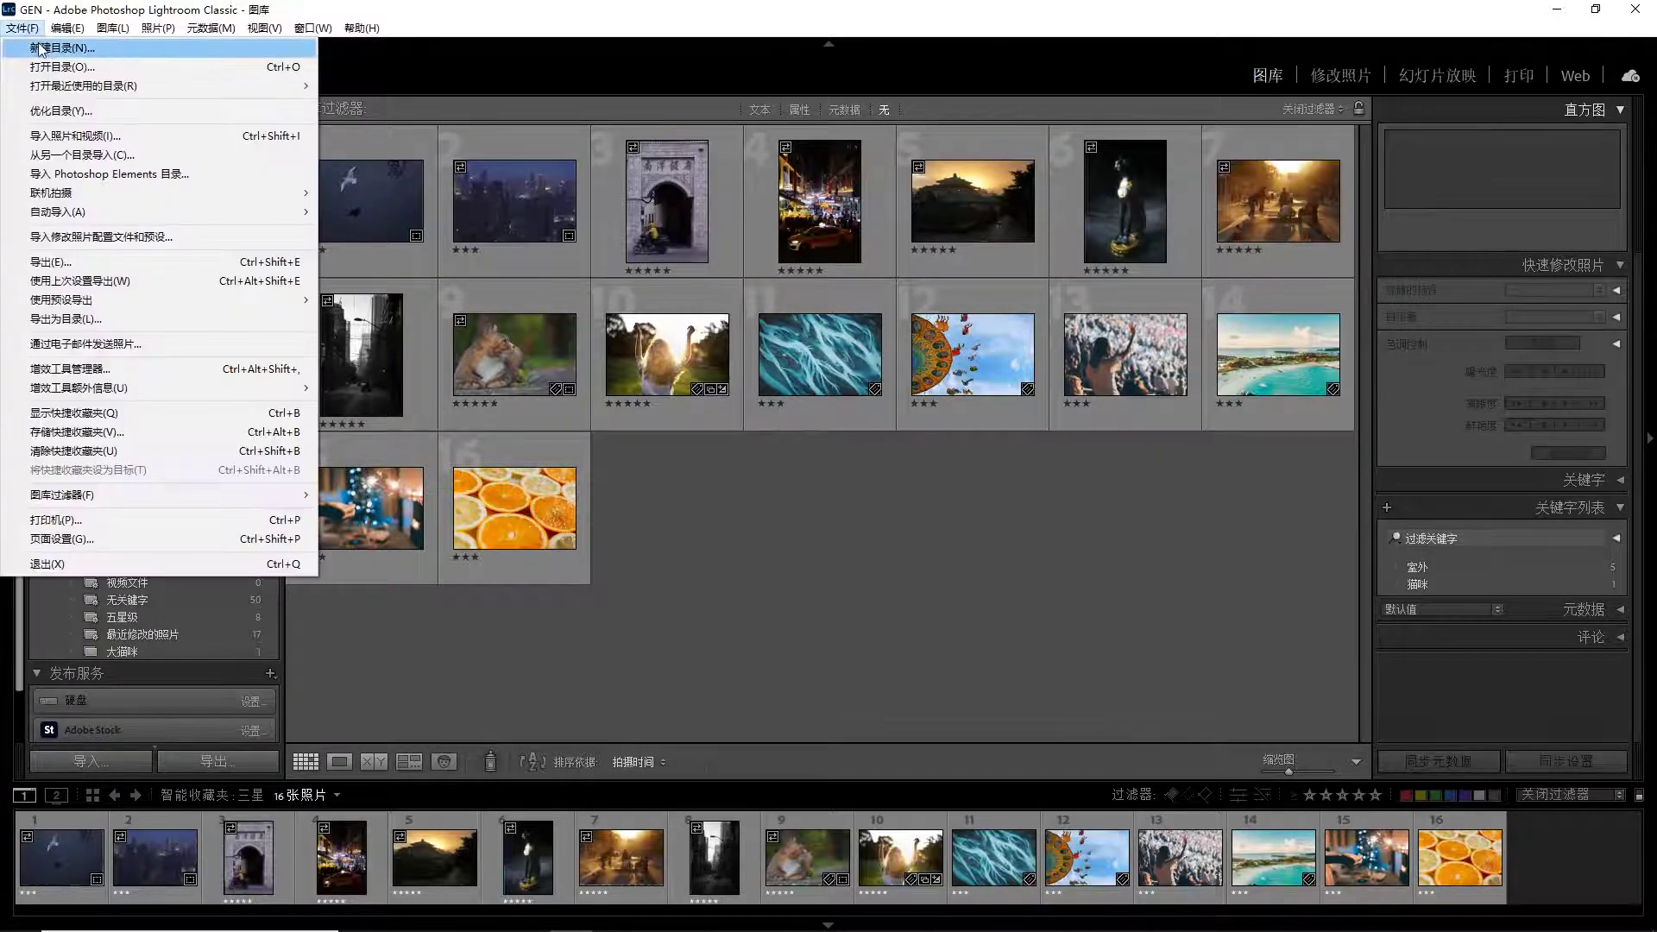
{"action": "left_click", "coordinate": [39, 49]}
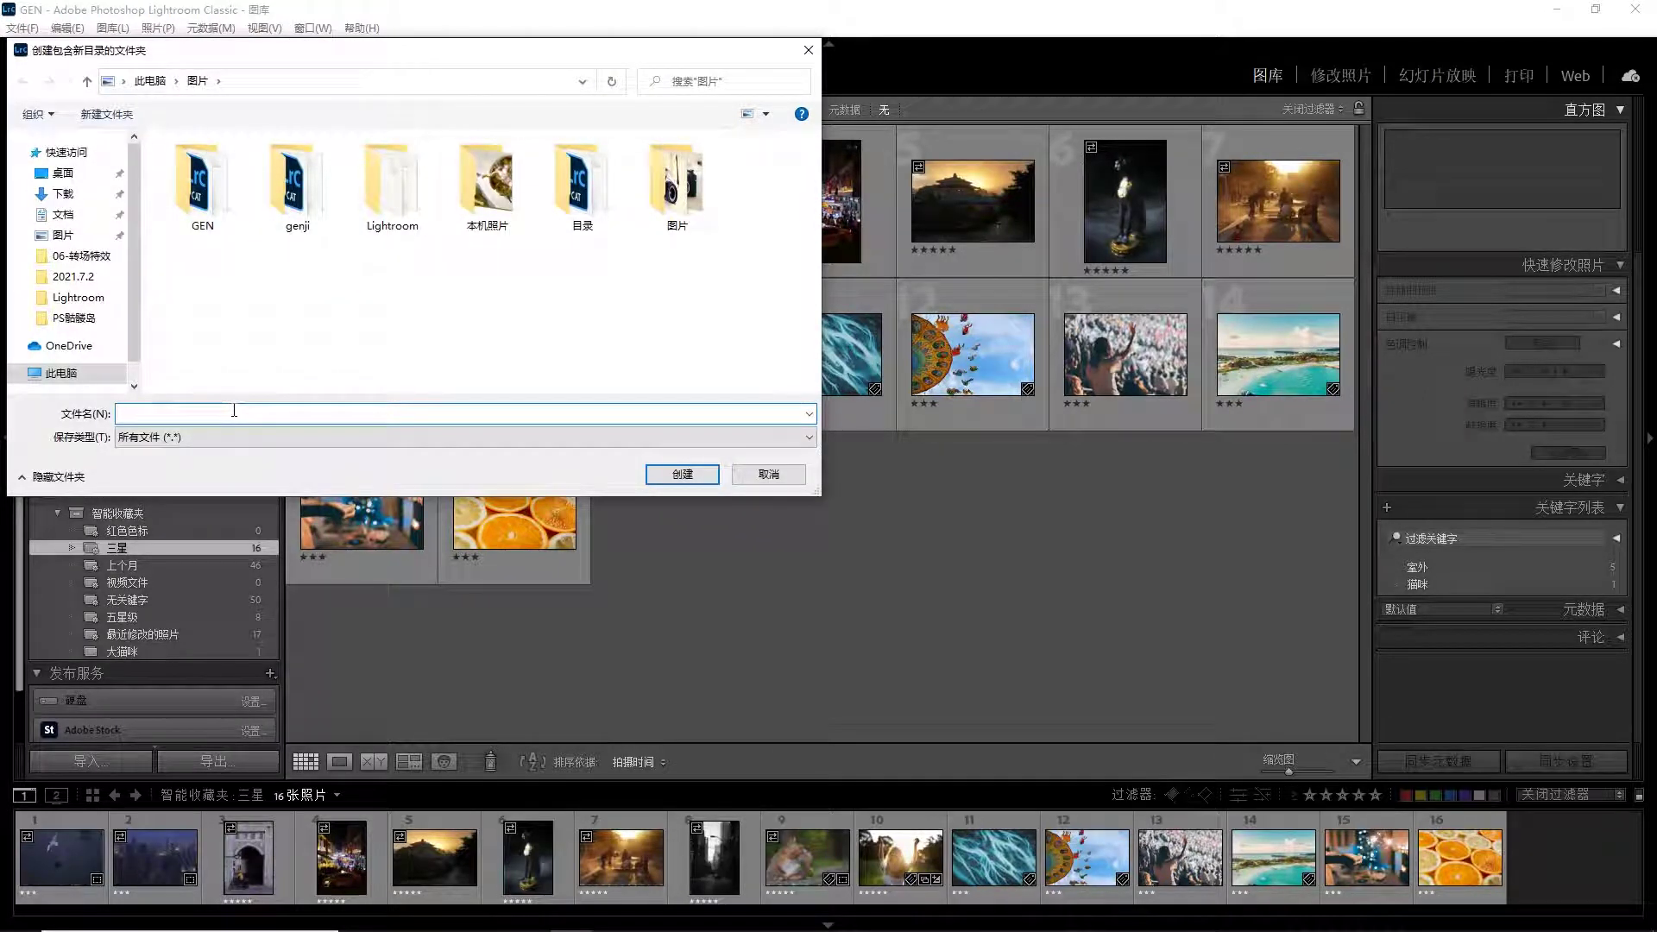
{"action": "type", "text": "PR01"}
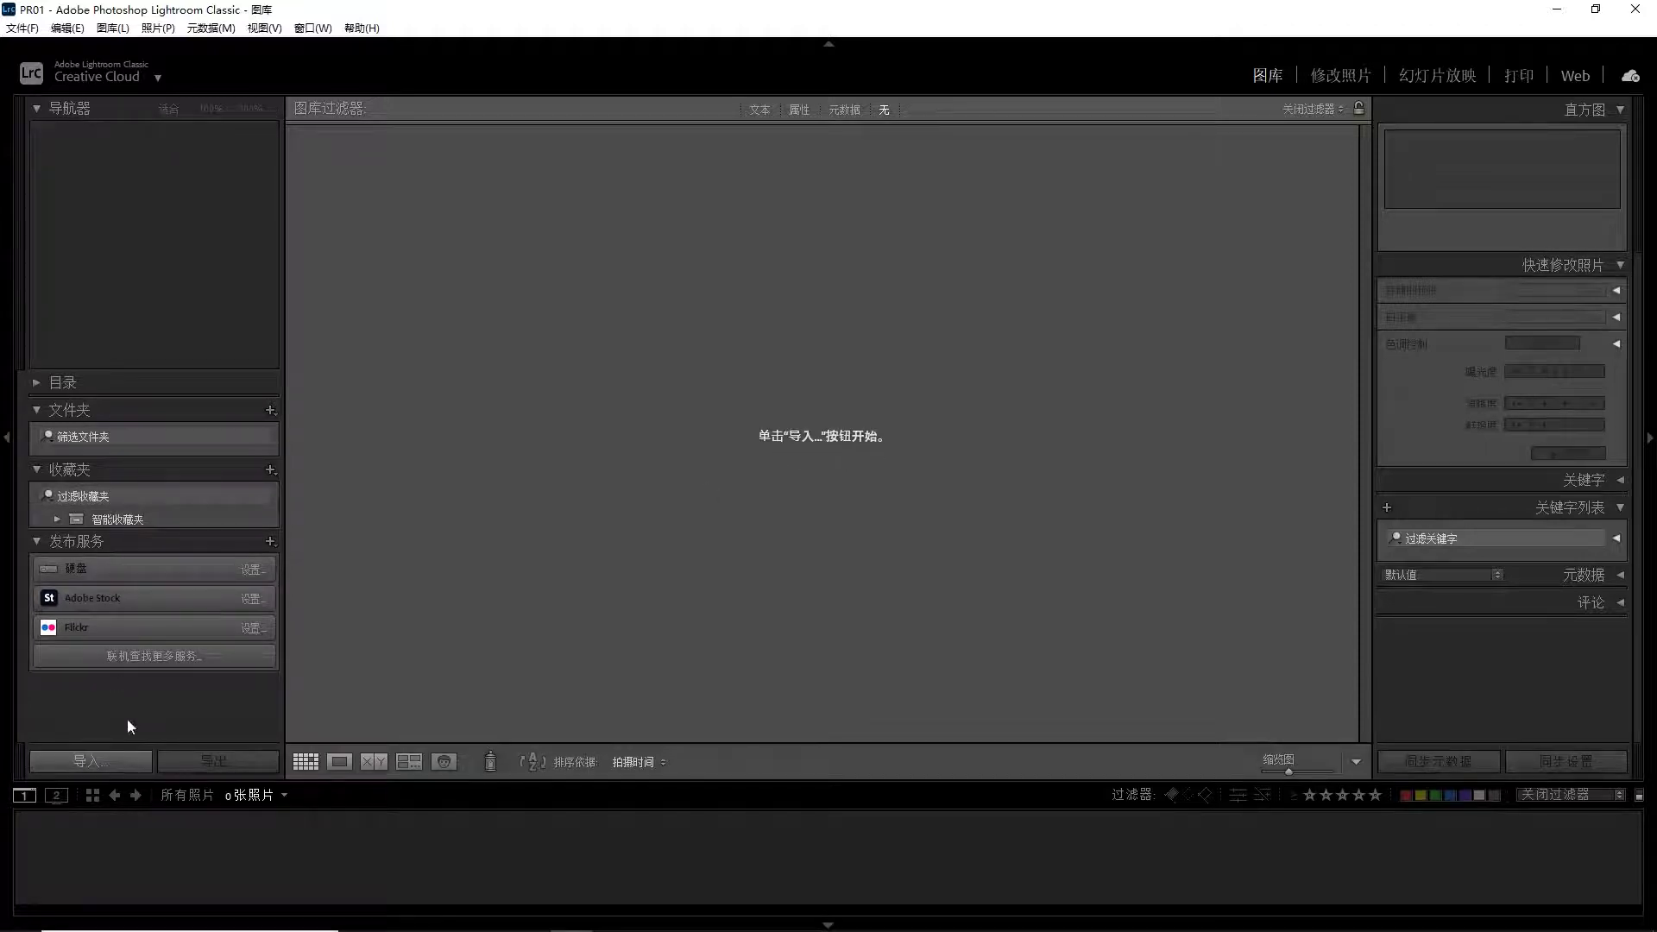
Set the import source to Downloads > 01L基础介绍(1) > 图片素材
{"action": "left_click", "coordinate": [126, 768]}
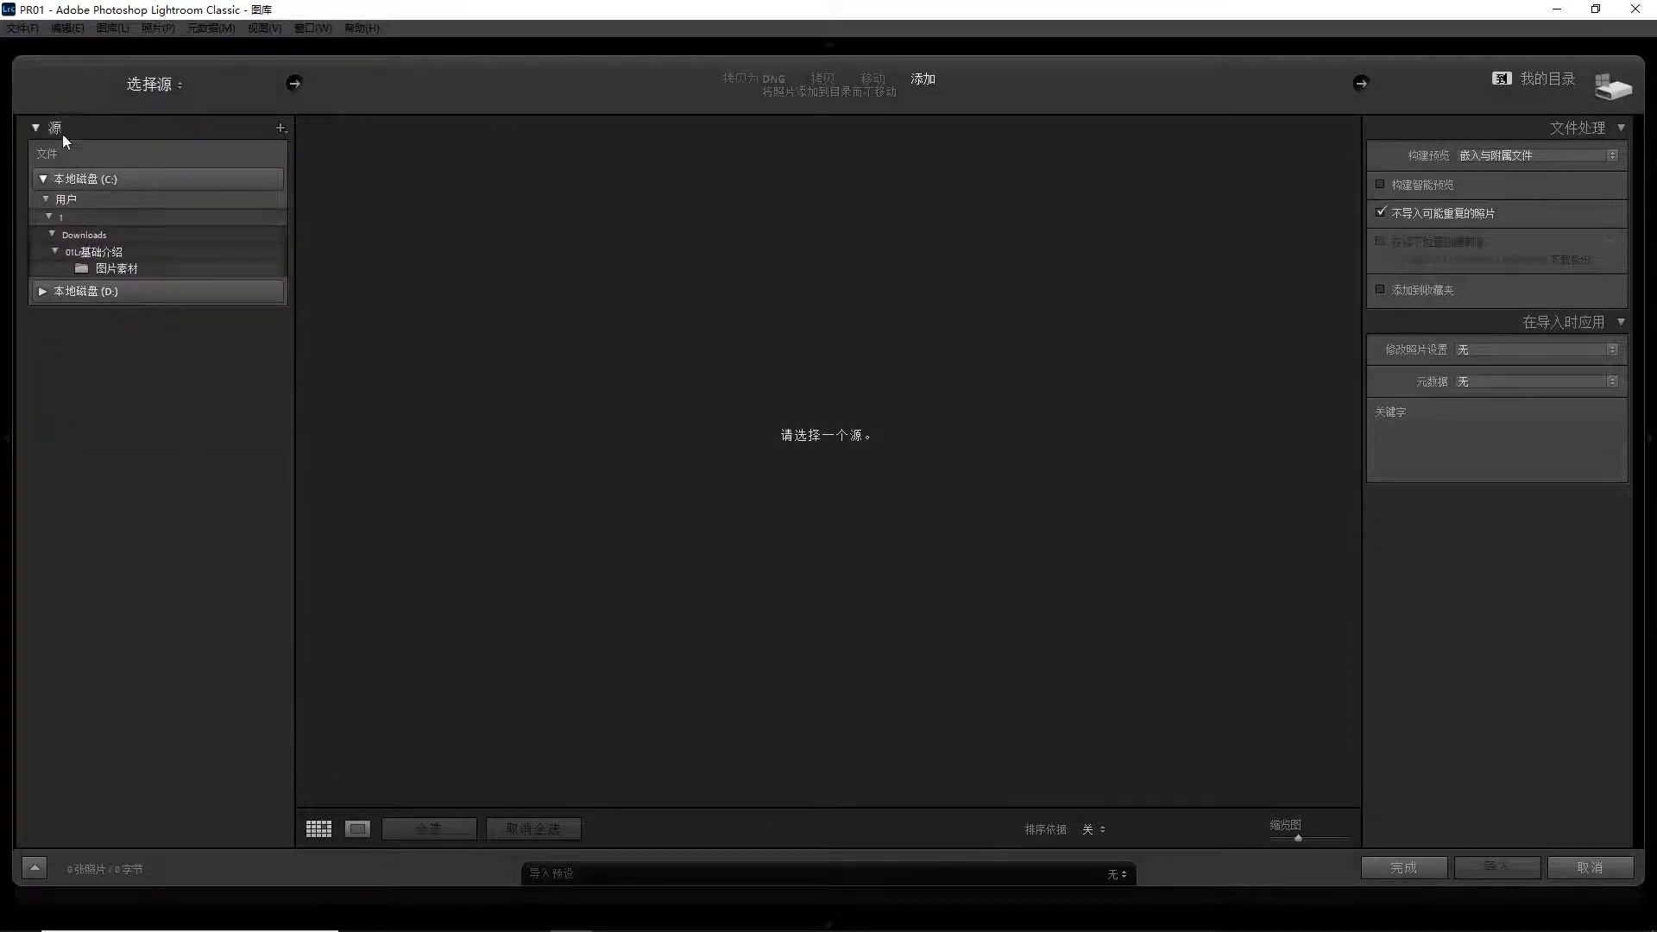
{"action": "left_click", "coordinate": [85, 255]}
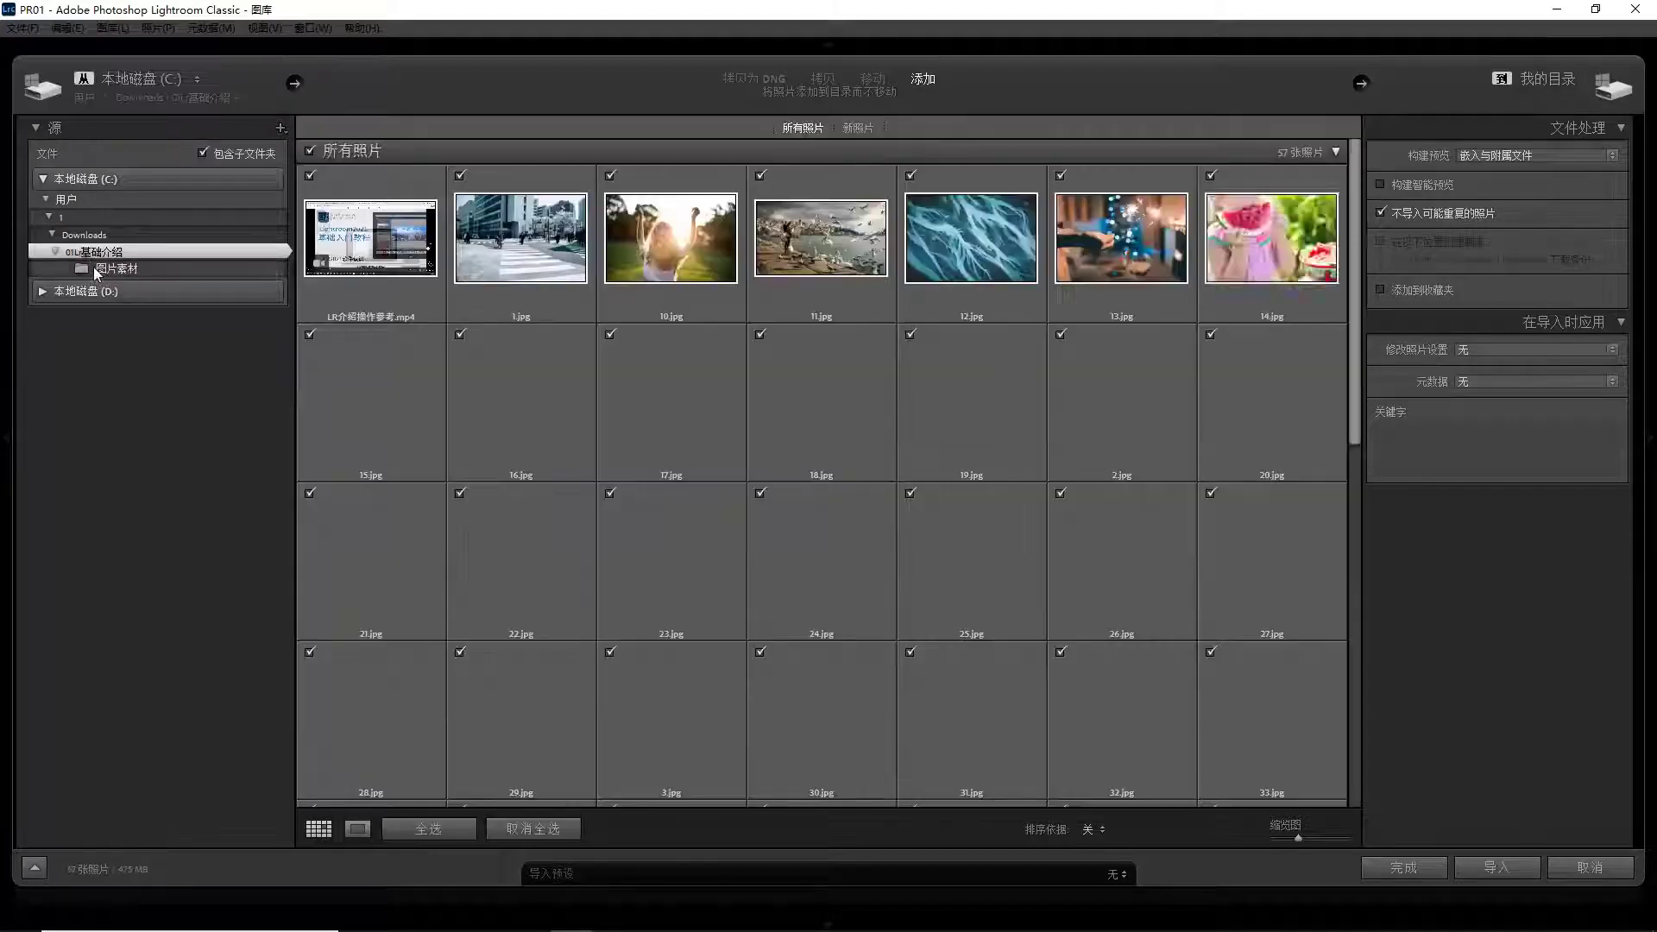
{"action": "left_click", "coordinate": [93, 267]}
{"action": "left_click", "coordinate": [53, 251]}
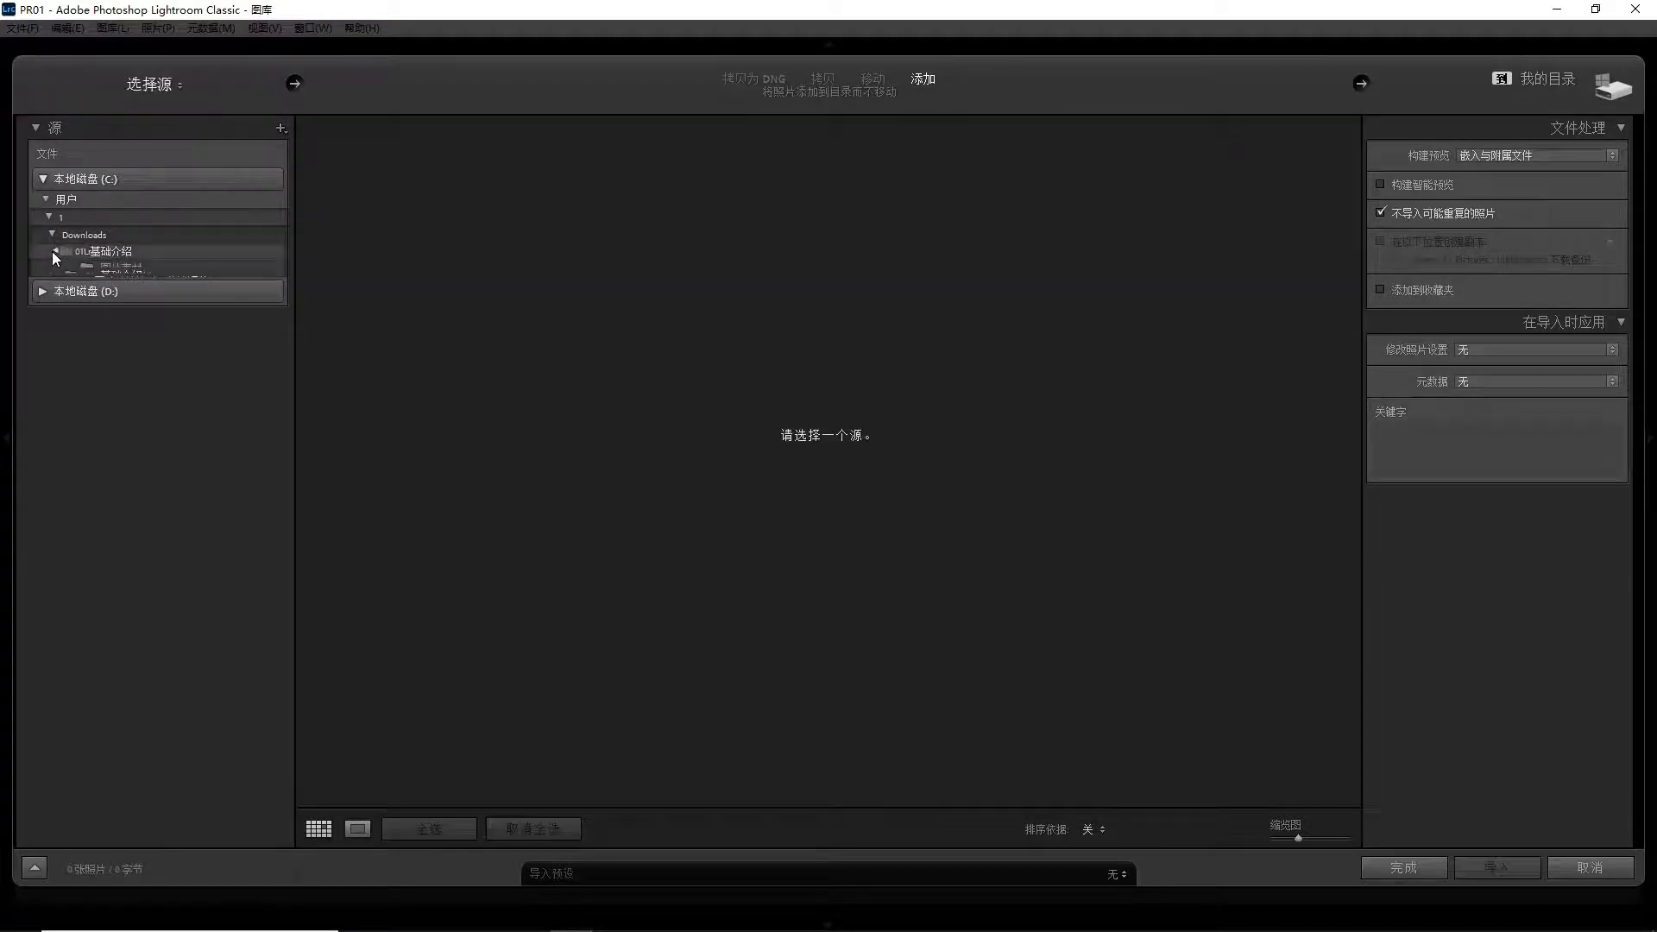
{"action": "left_click", "coordinate": [57, 251]}
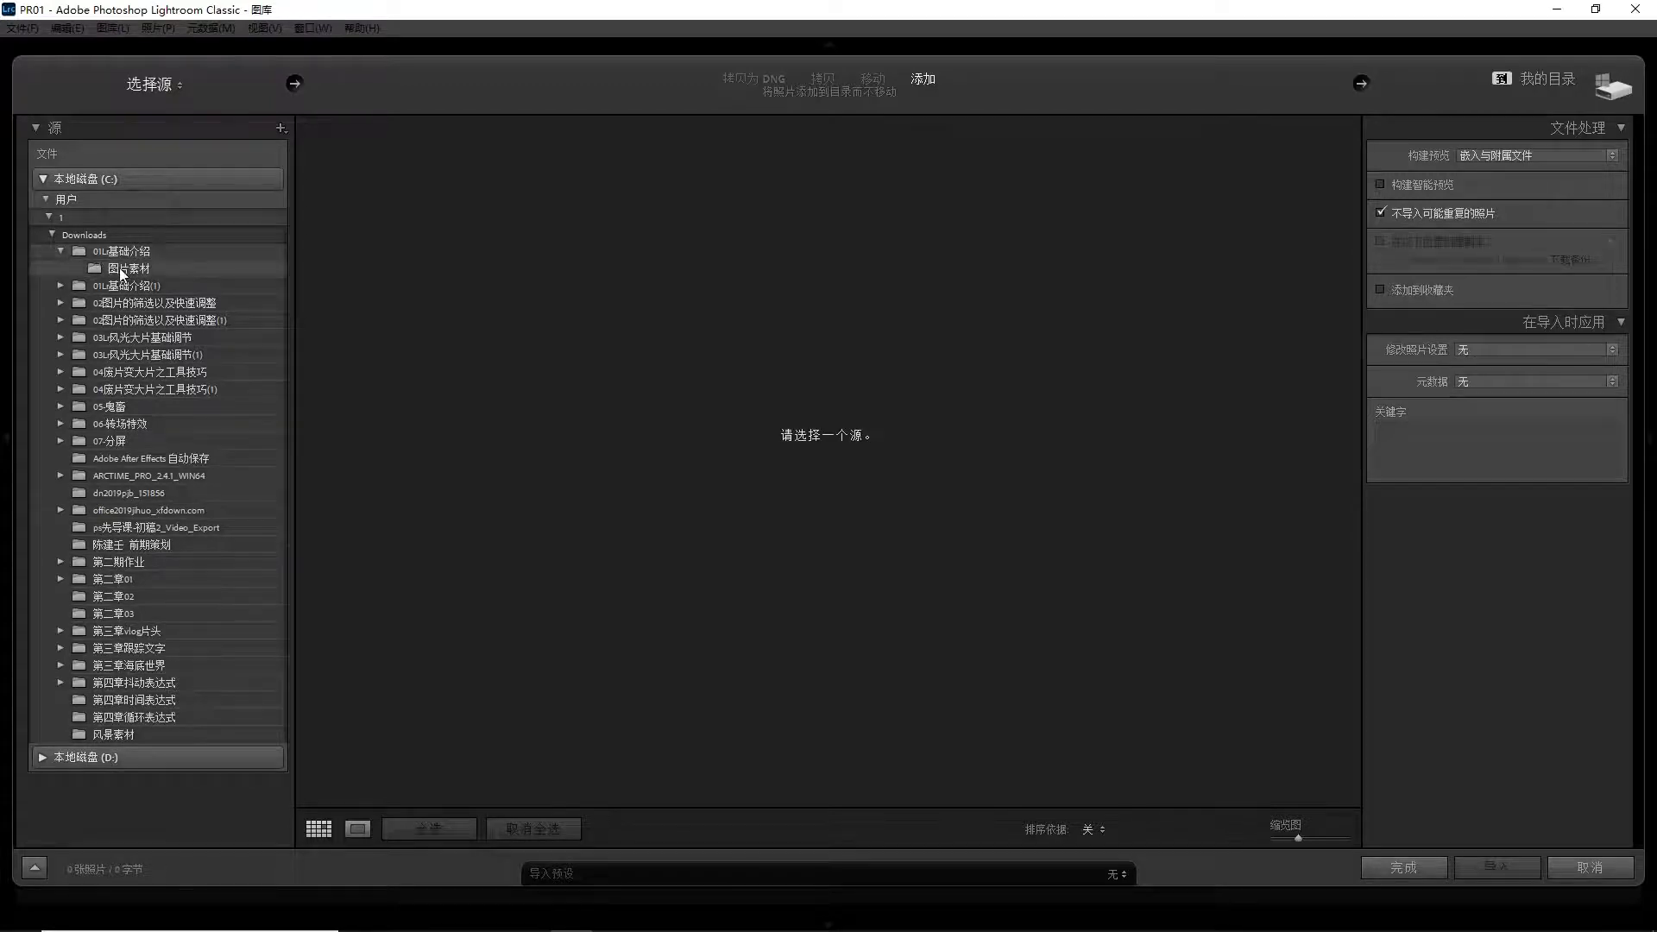
{"action": "left_click", "coordinate": [95, 235]}
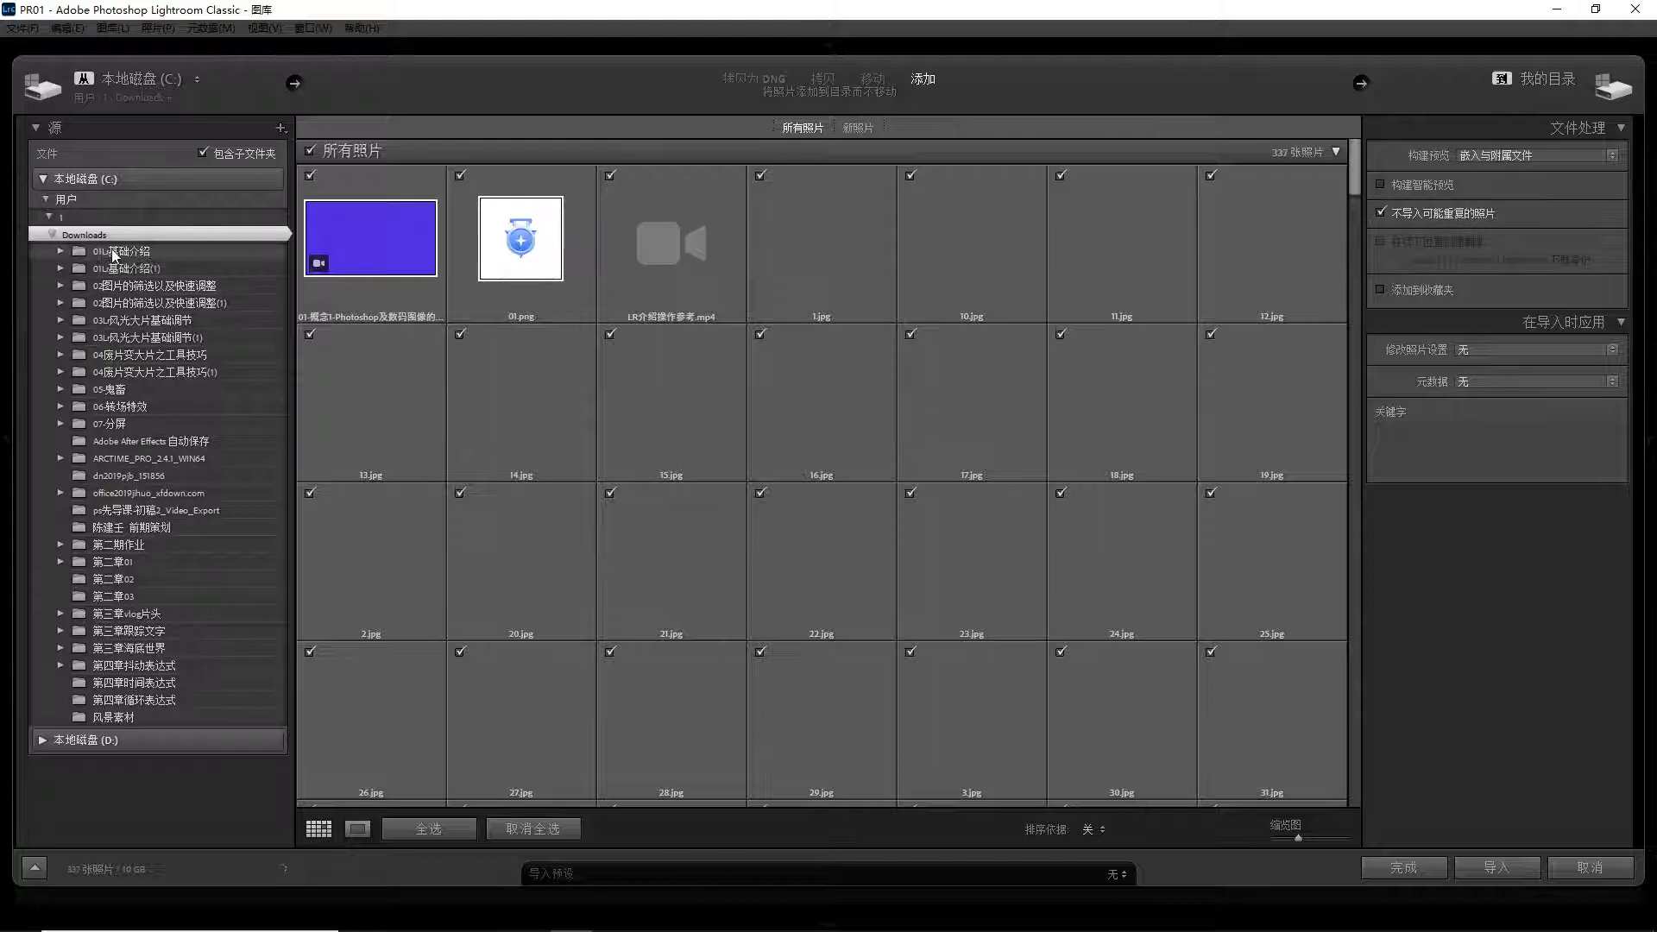
{"action": "scroll", "coordinate": [639, 440], "scroll_direction": "down", "scroll_amount": 5}
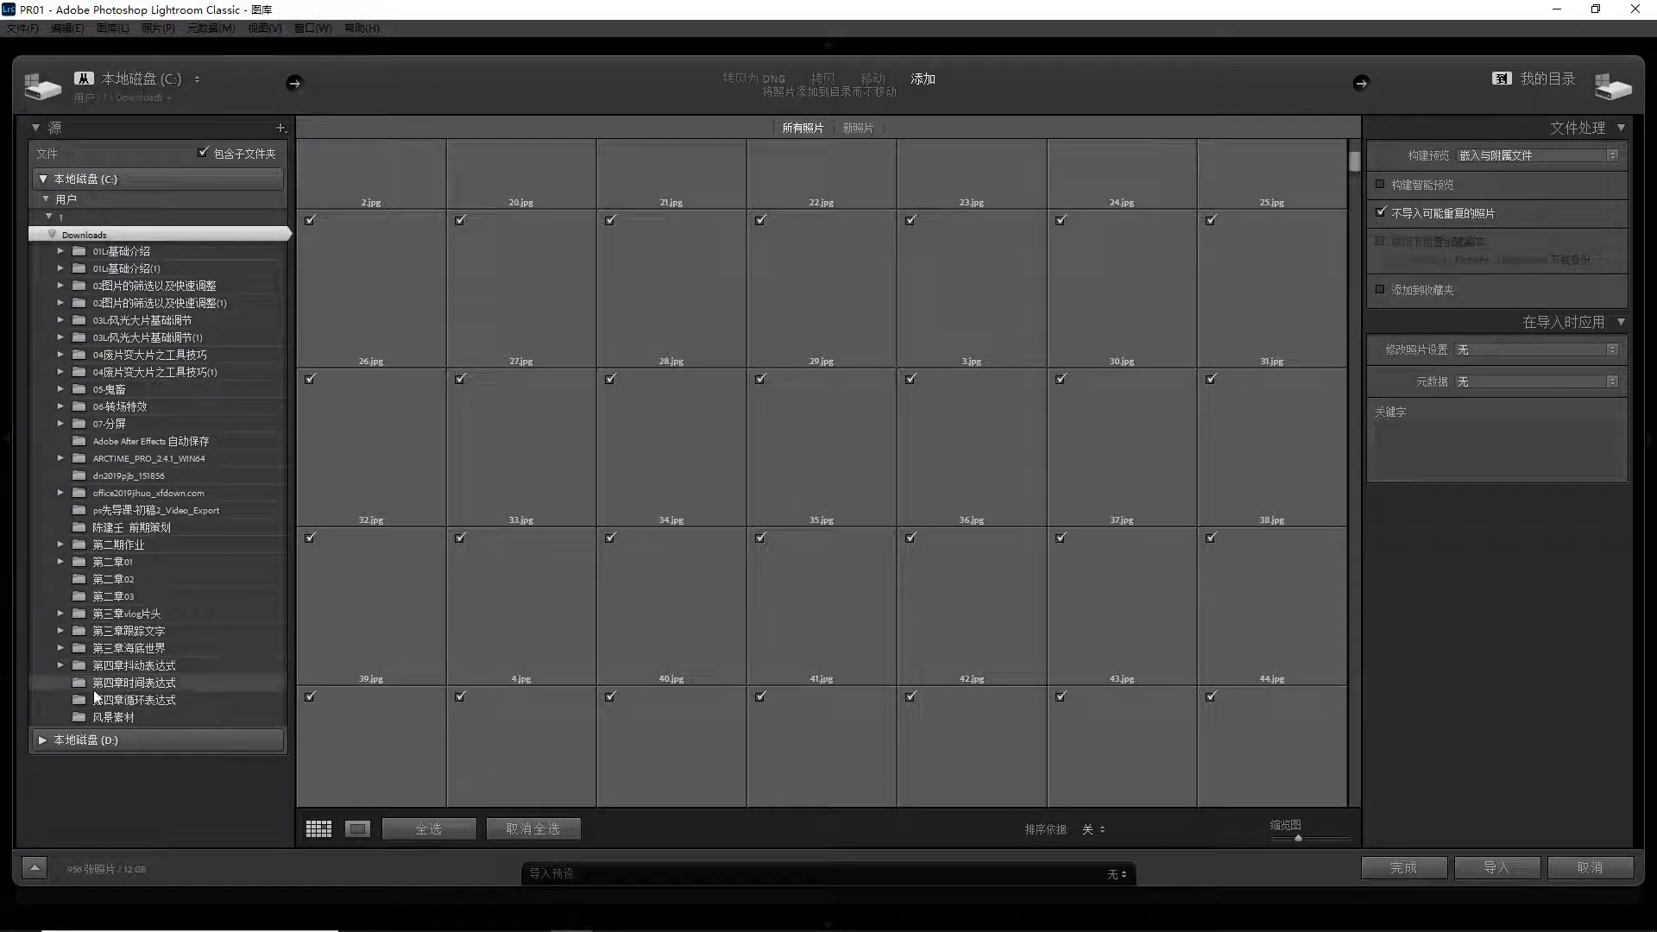
{"action": "left_click", "coordinate": [143, 268]}
{"action": "left_click", "coordinate": [60, 268]}
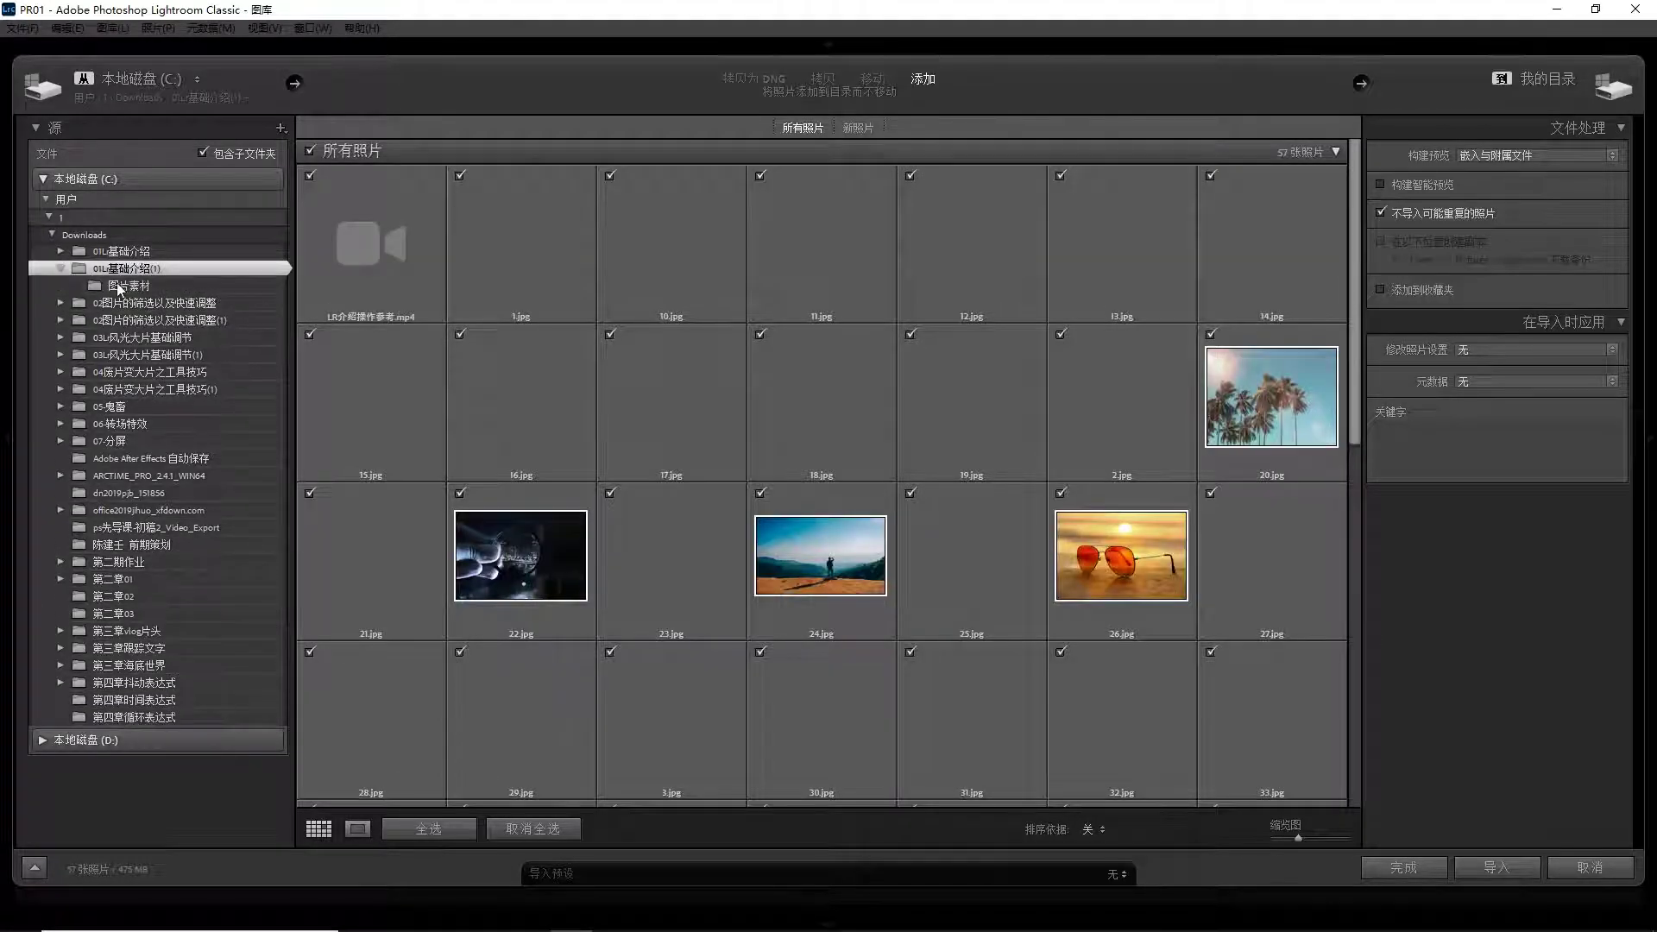
{"action": "left_click", "coordinate": [129, 285]}
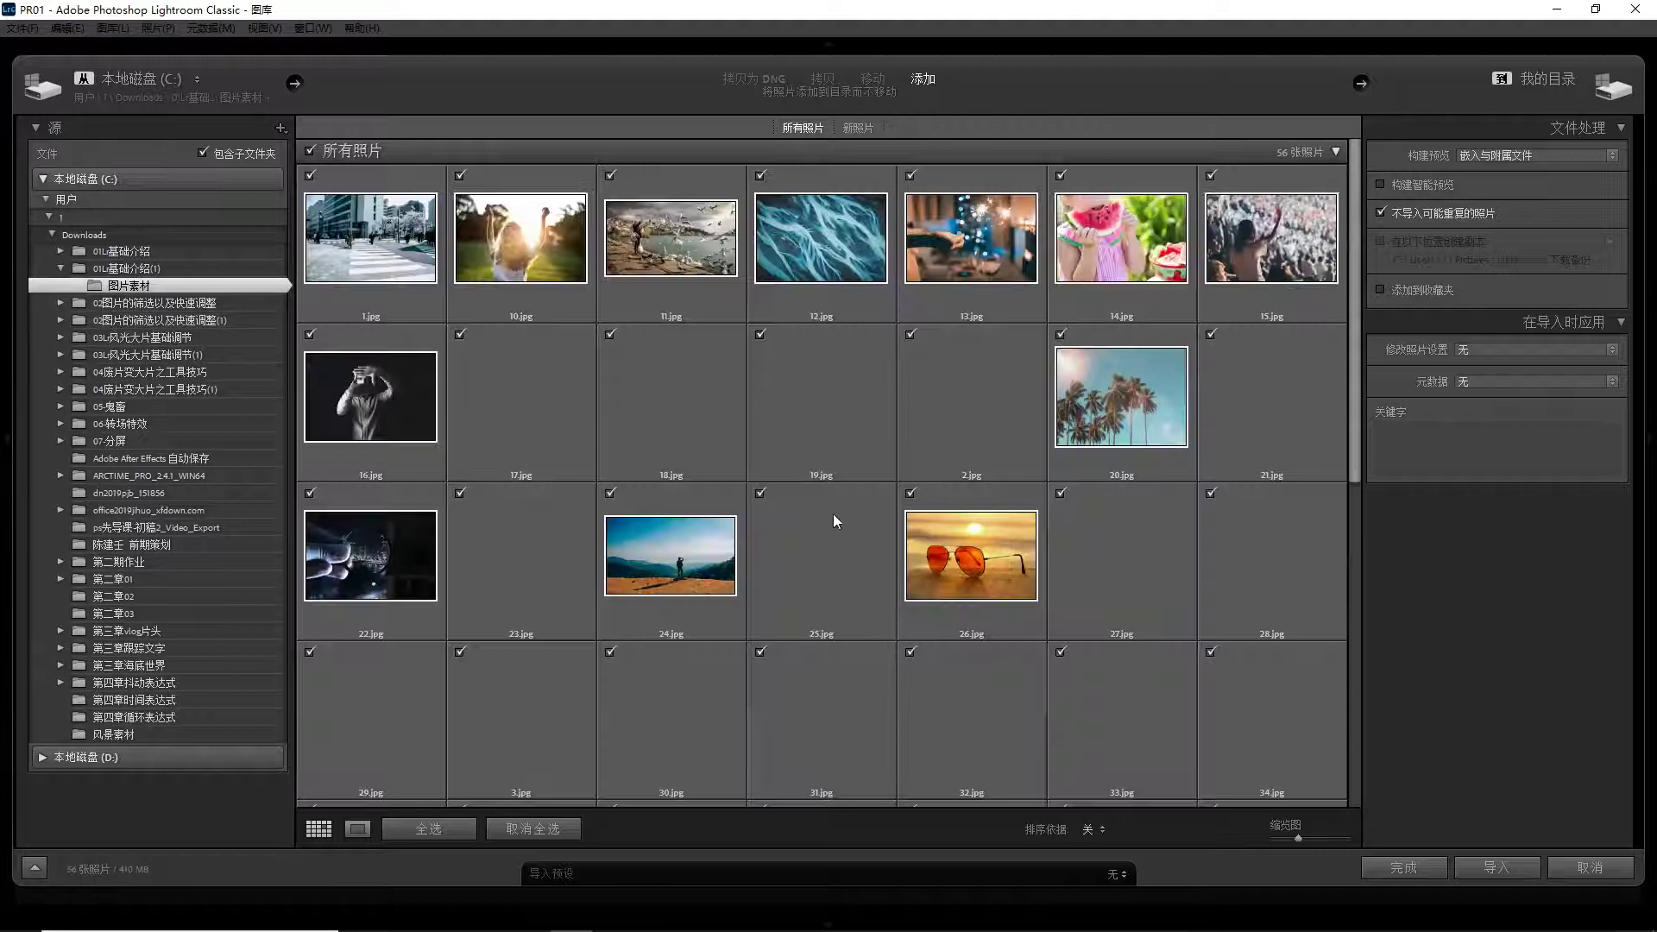
{"action": "scroll", "coordinate": [763, 576], "scroll_direction": "down", "scroll_amount": 5}
{"action": "scroll", "coordinate": [763, 571], "scroll_direction": "up", "scroll_amount": 5}
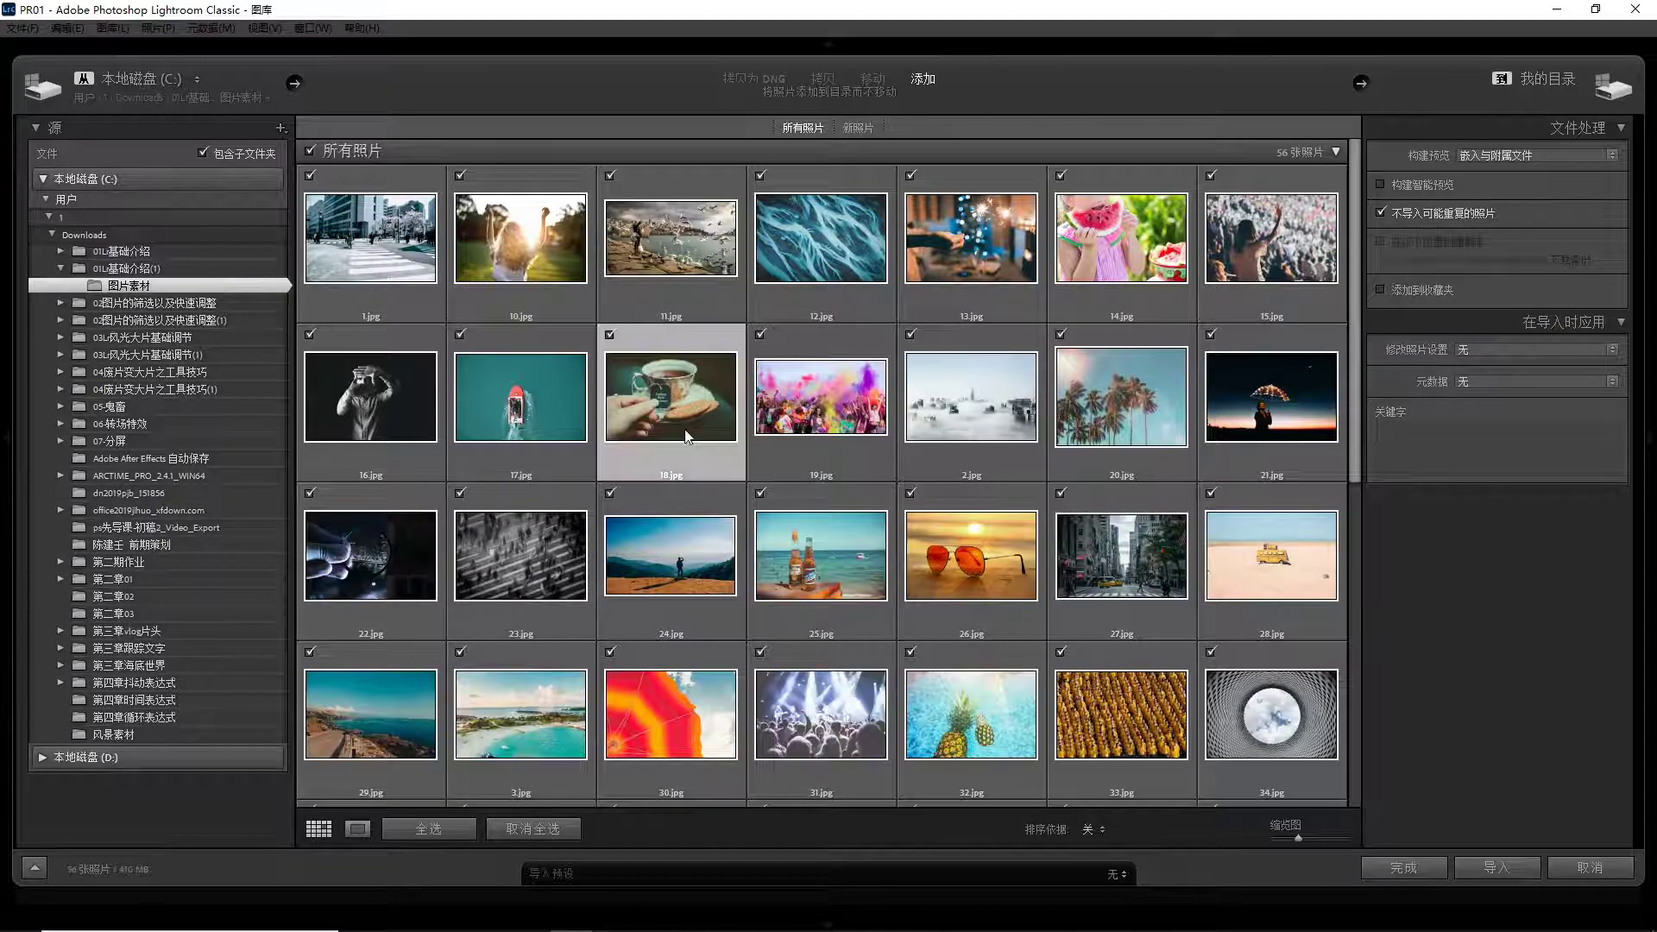
Preview 18.jpg enlarged at 100% and fit, then return to the thumbnail grid
{"action": "double_click", "coordinate": [649, 420]}
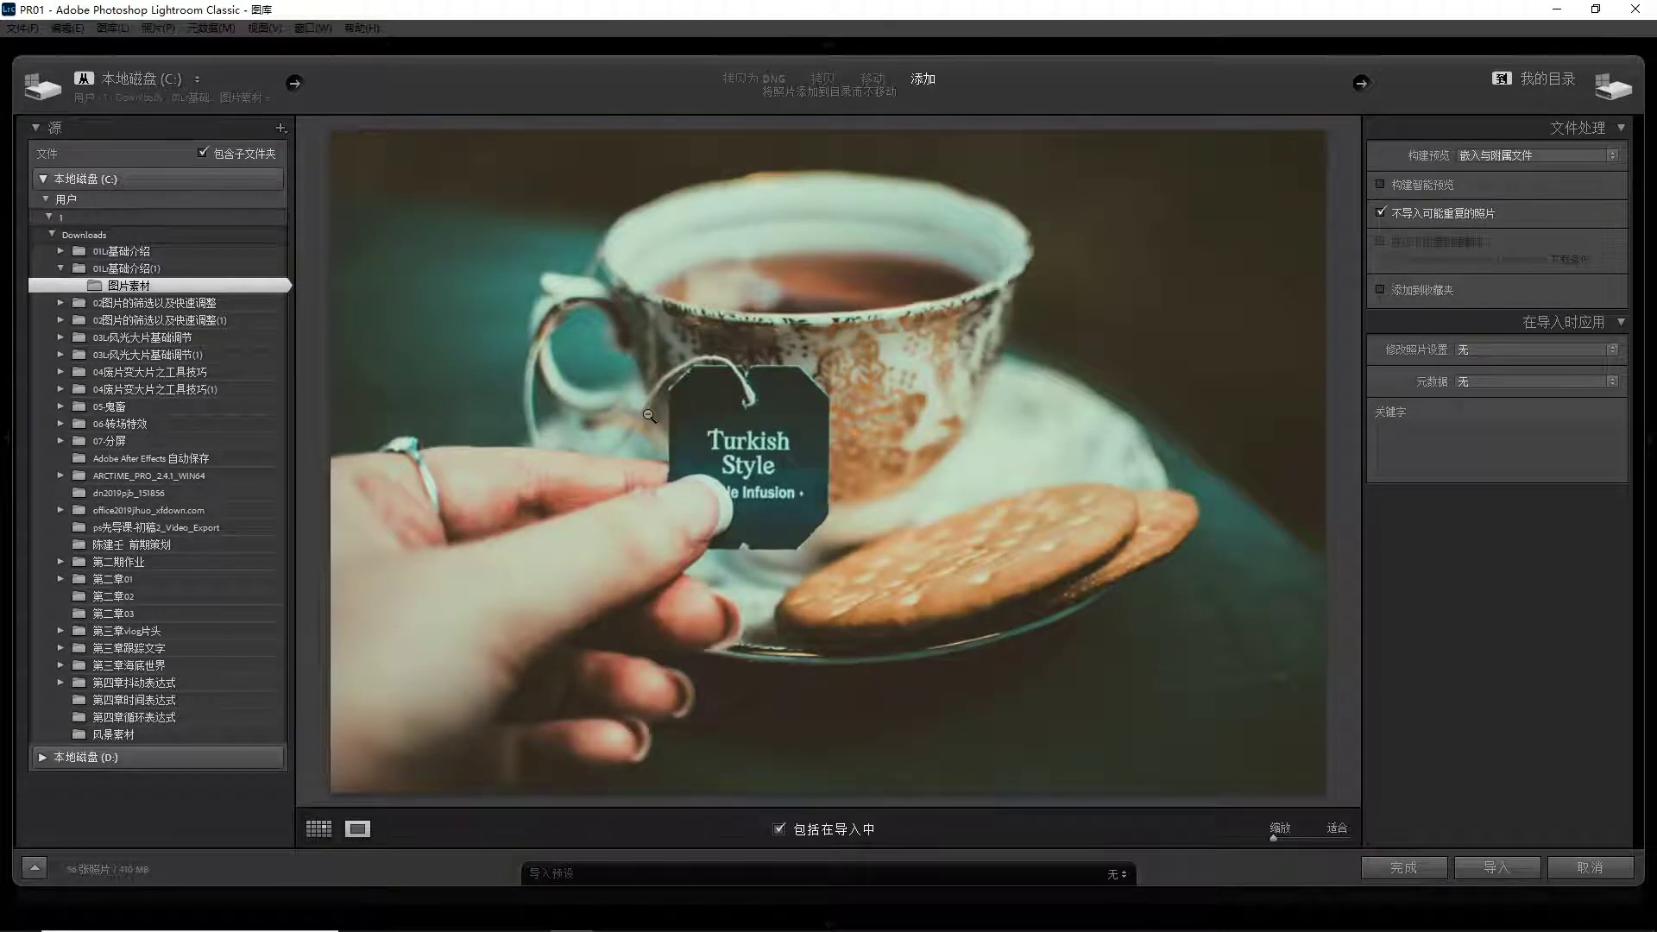
{"action": "left_click", "coordinate": [649, 415]}
{"action": "left_click", "coordinate": [655, 421]}
{"action": "double_click", "coordinate": [647, 413]}
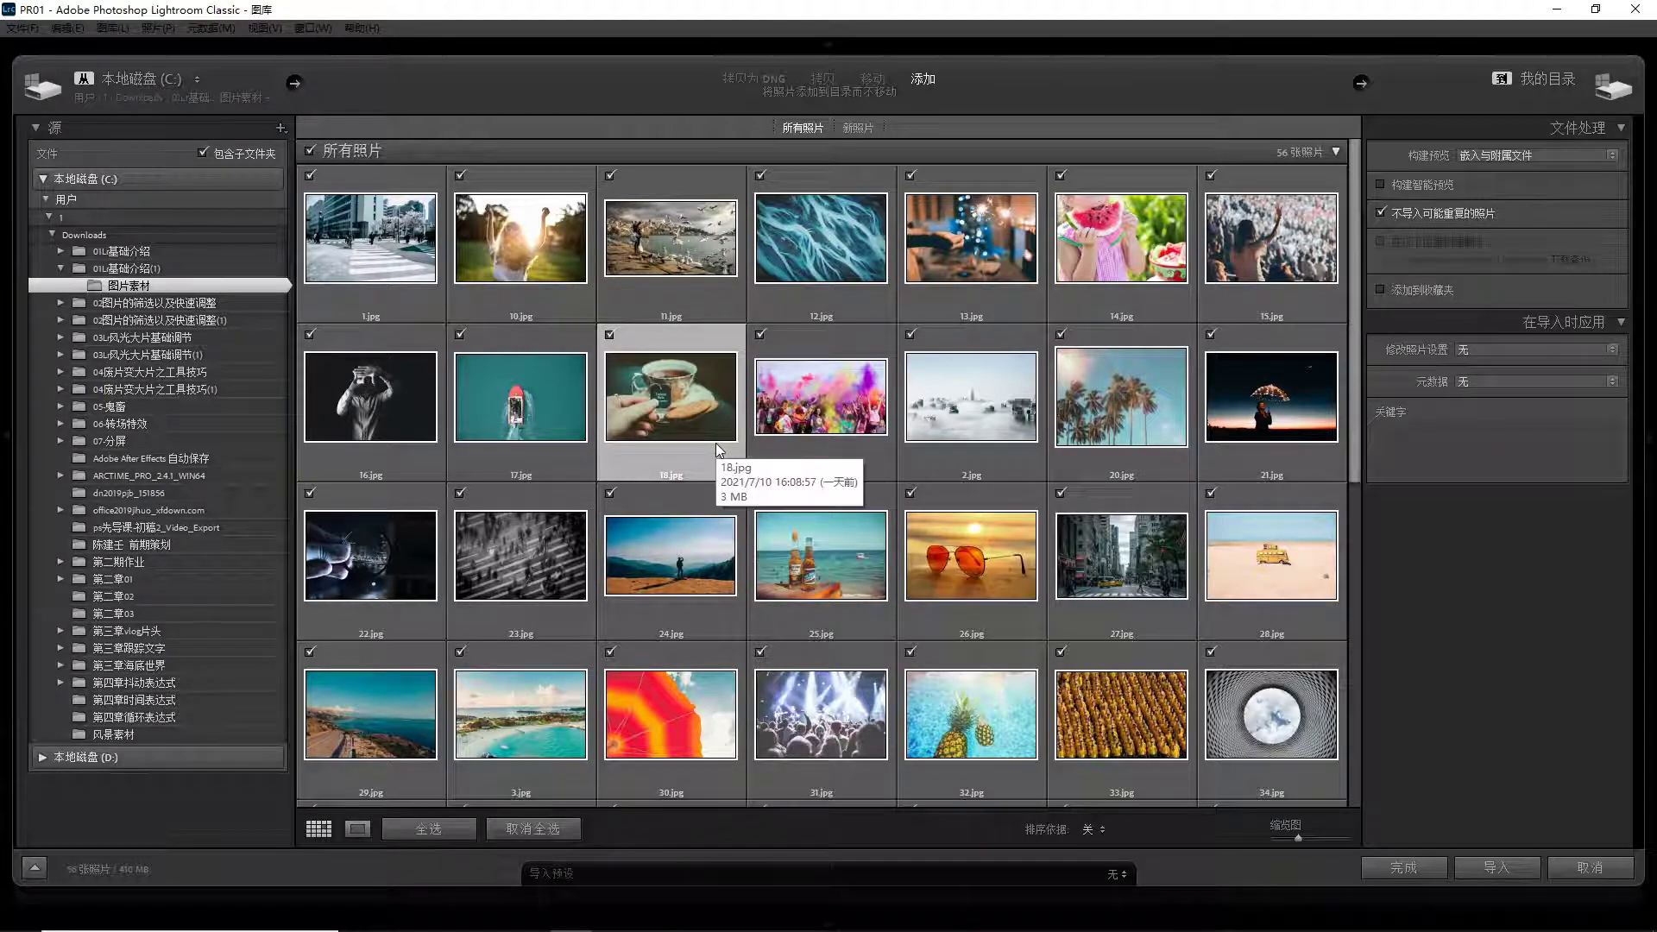
Uncheck all, trial-select thumbnails 11–27, then re-check all 56 photos and import them
{"action": "left_click", "coordinate": [532, 828]}
{"action": "left_click", "coordinate": [699, 569]}
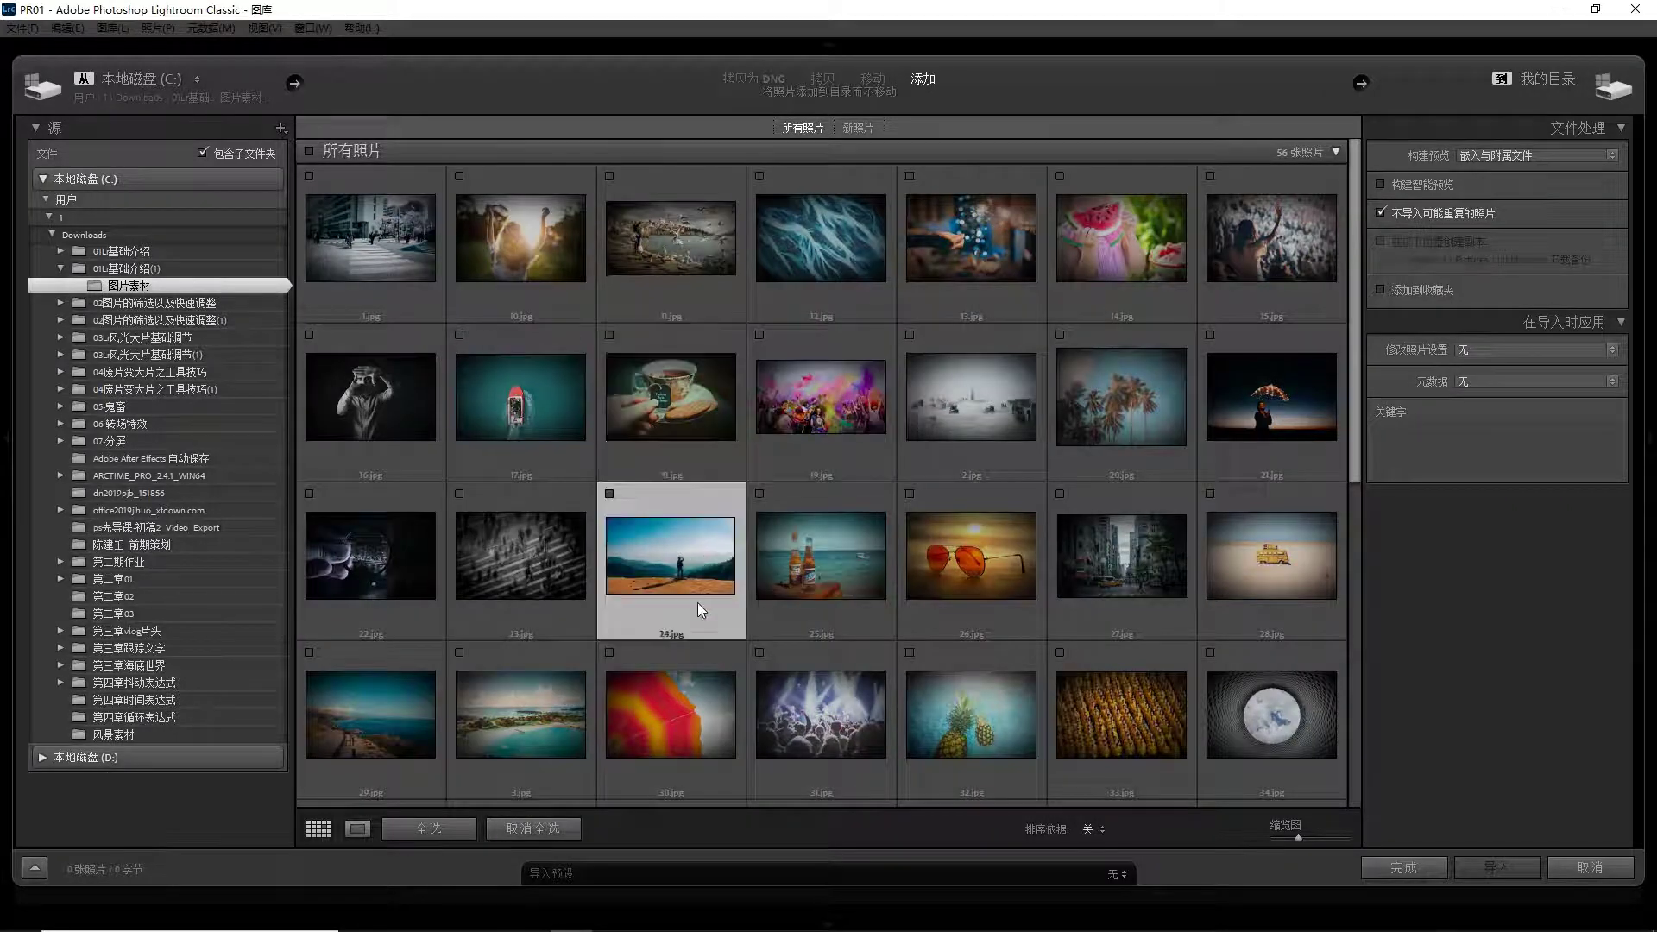
{"action": "left_click", "coordinate": [645, 440]}
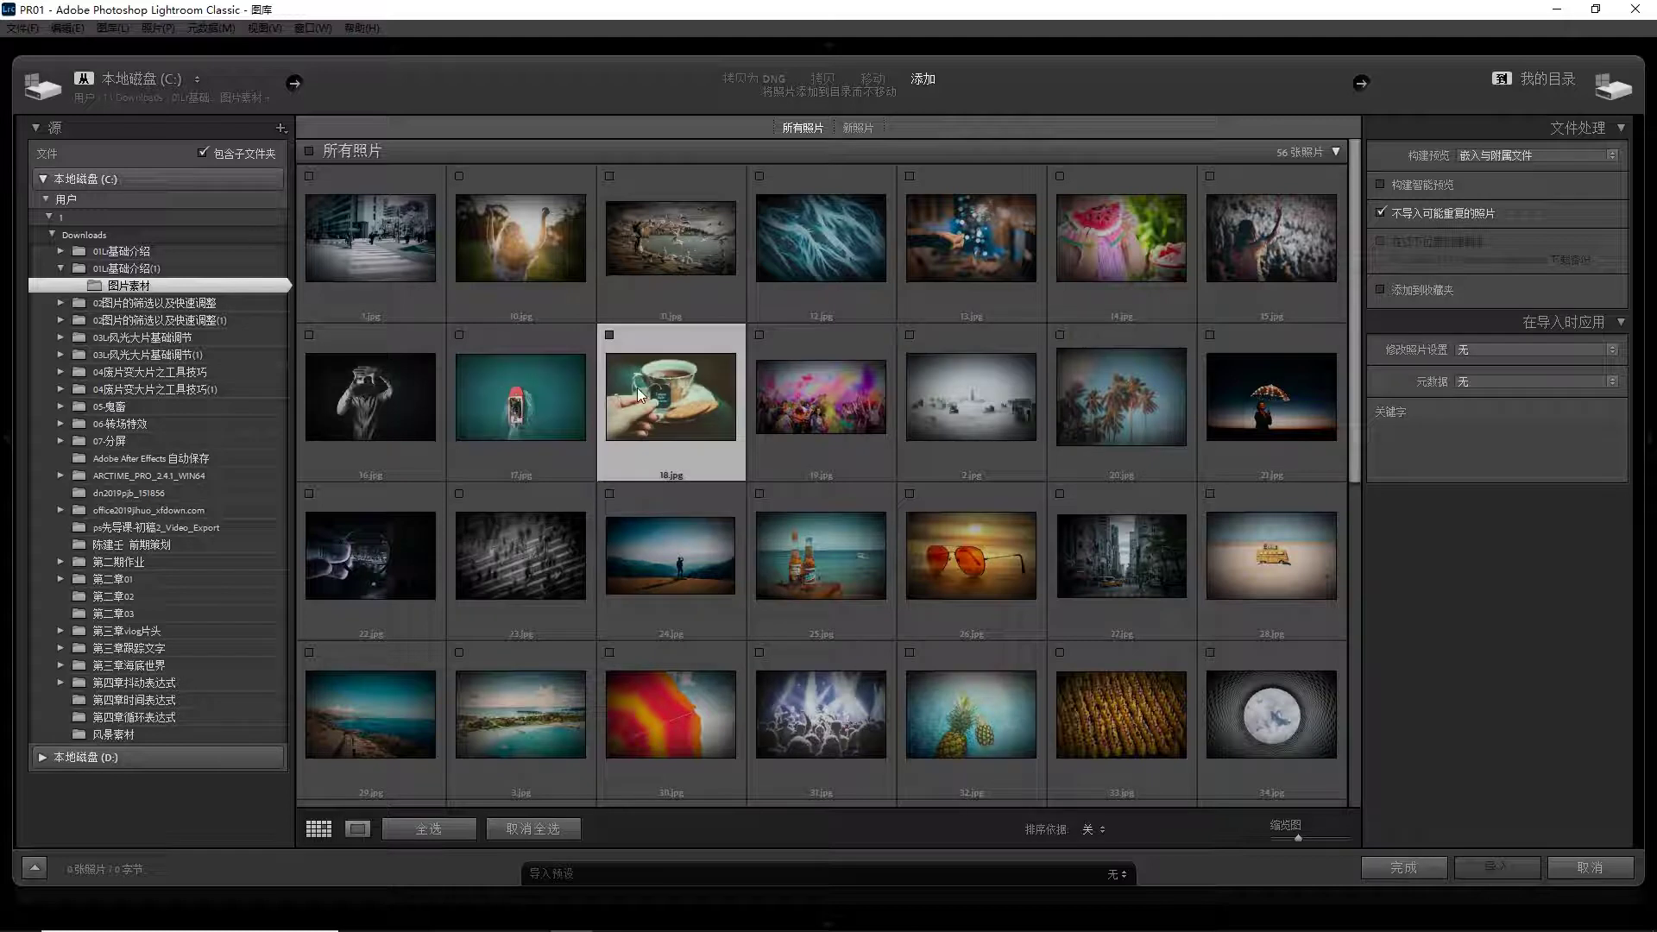
{"action": "left_click", "coordinate": [678, 278]}
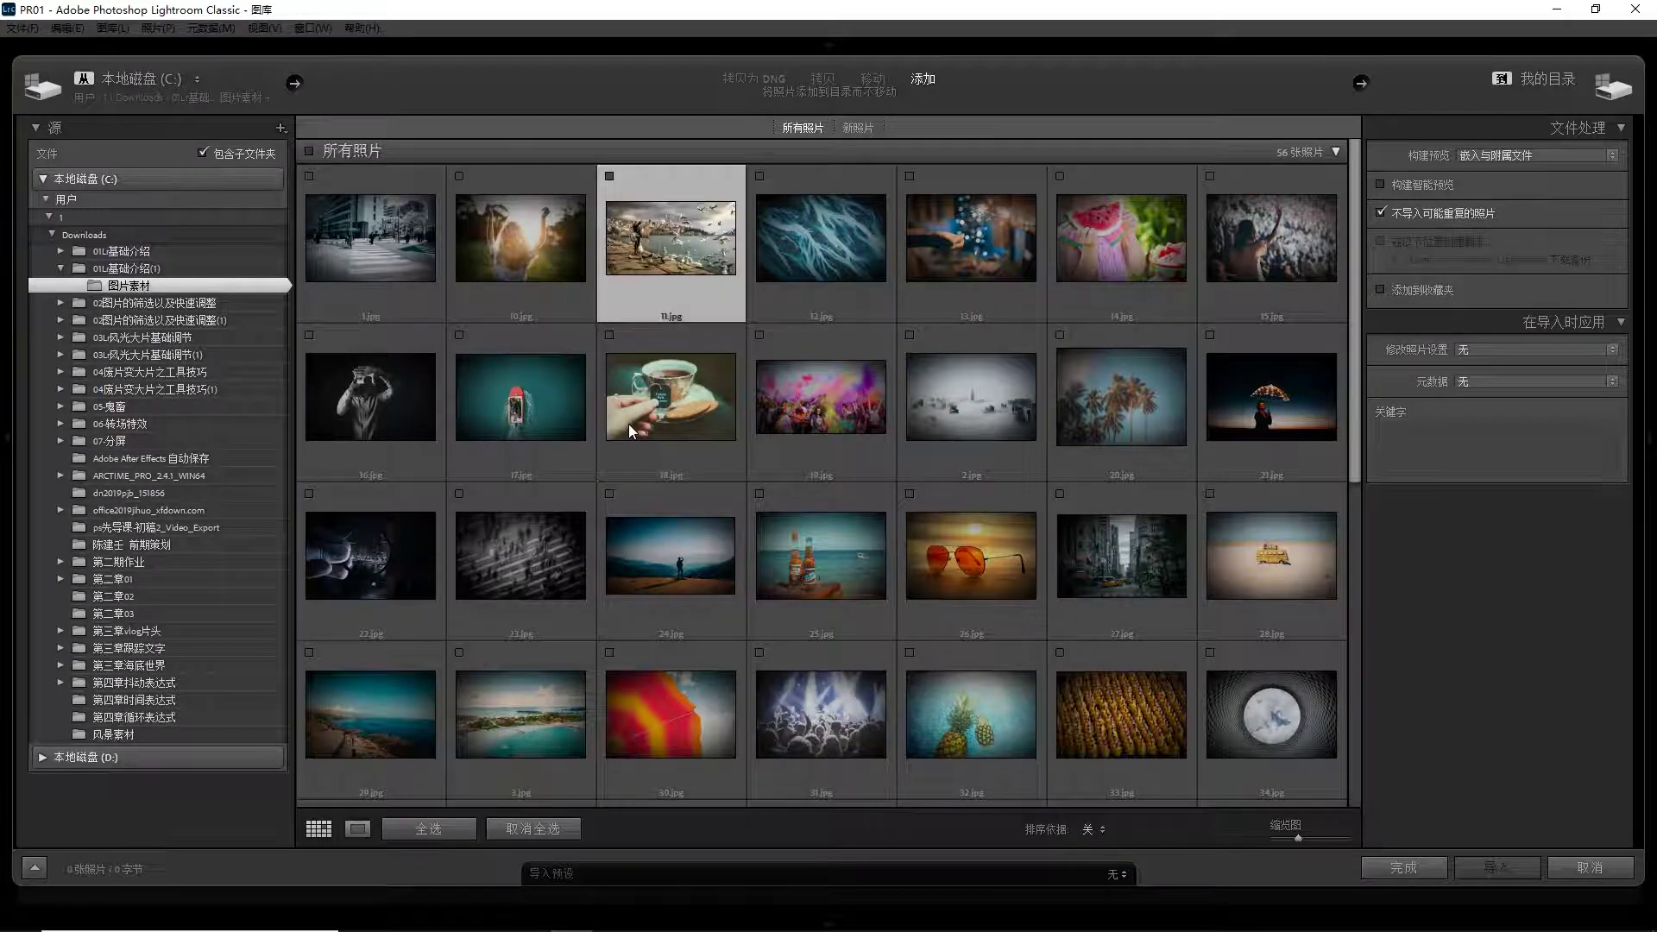
{"action": "mouse_move", "coordinate": [667, 412]}
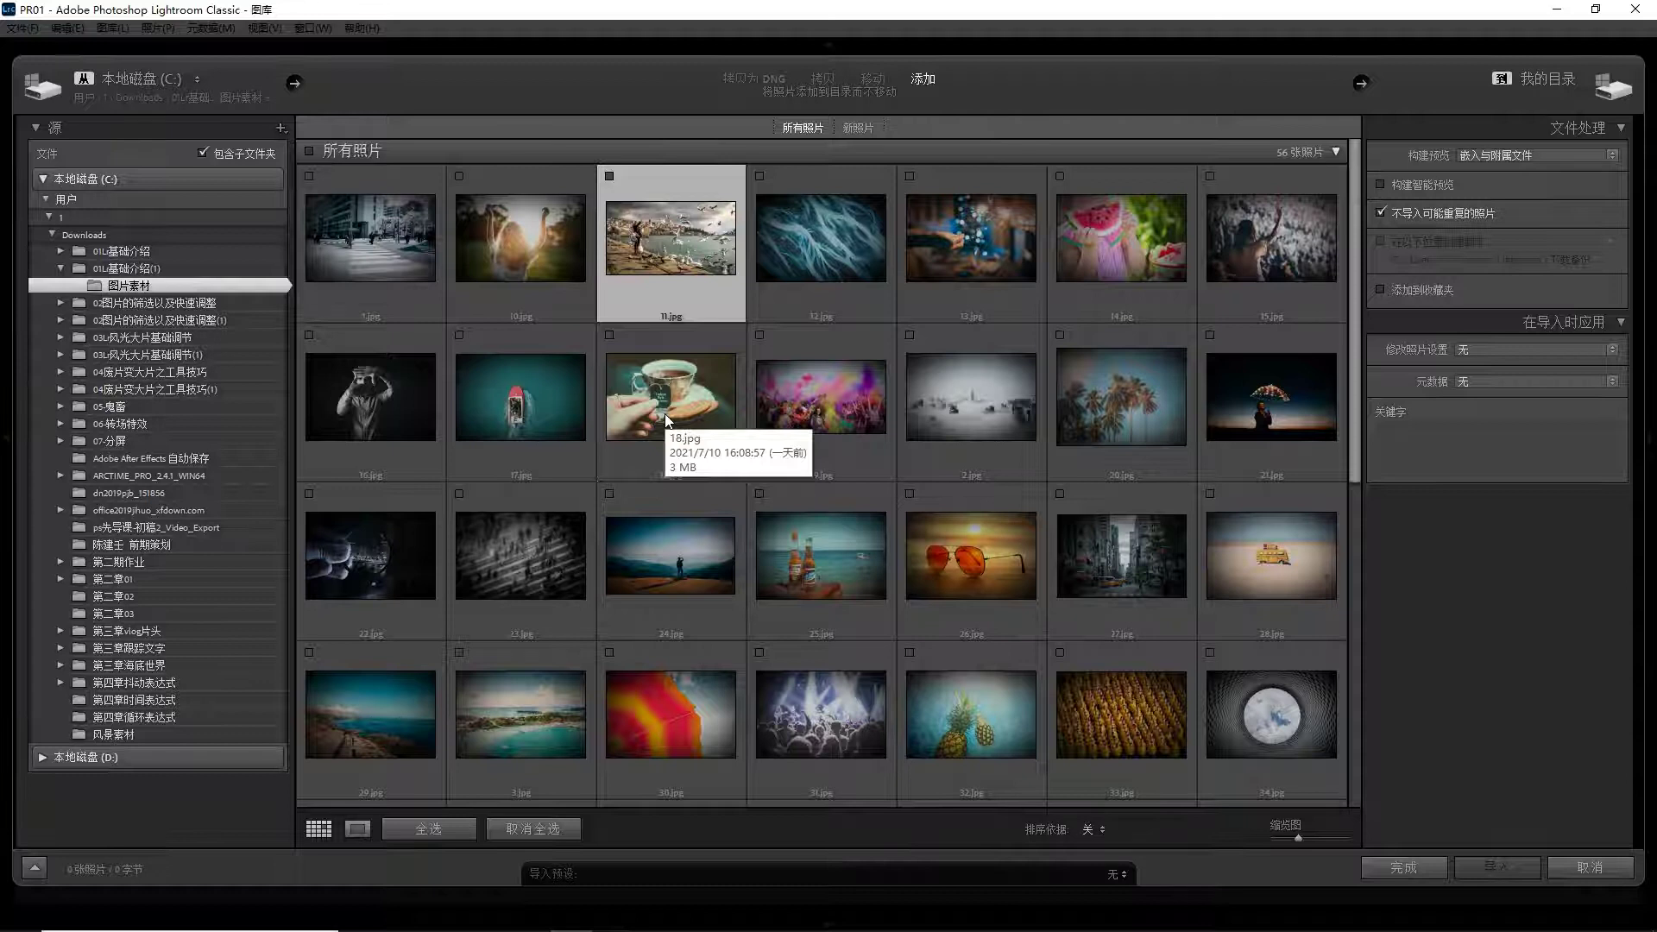
{"action": "left_click", "coordinate": [681, 395]}
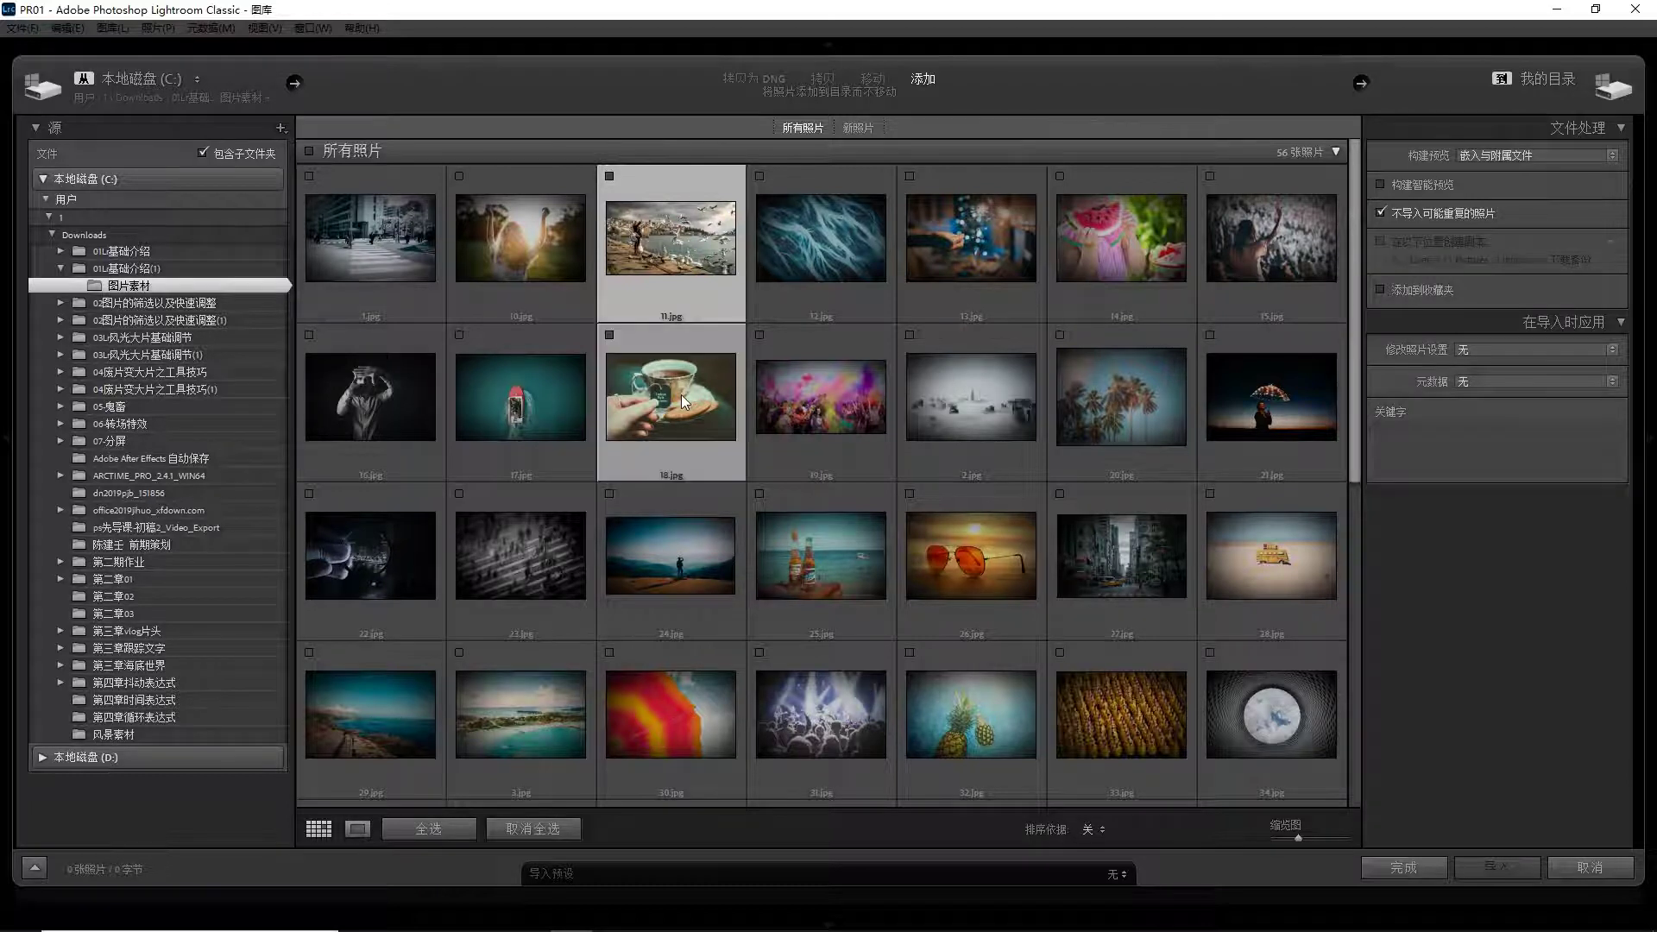
{"action": "left_click", "coordinate": [664, 566], "text": "ctrl"}
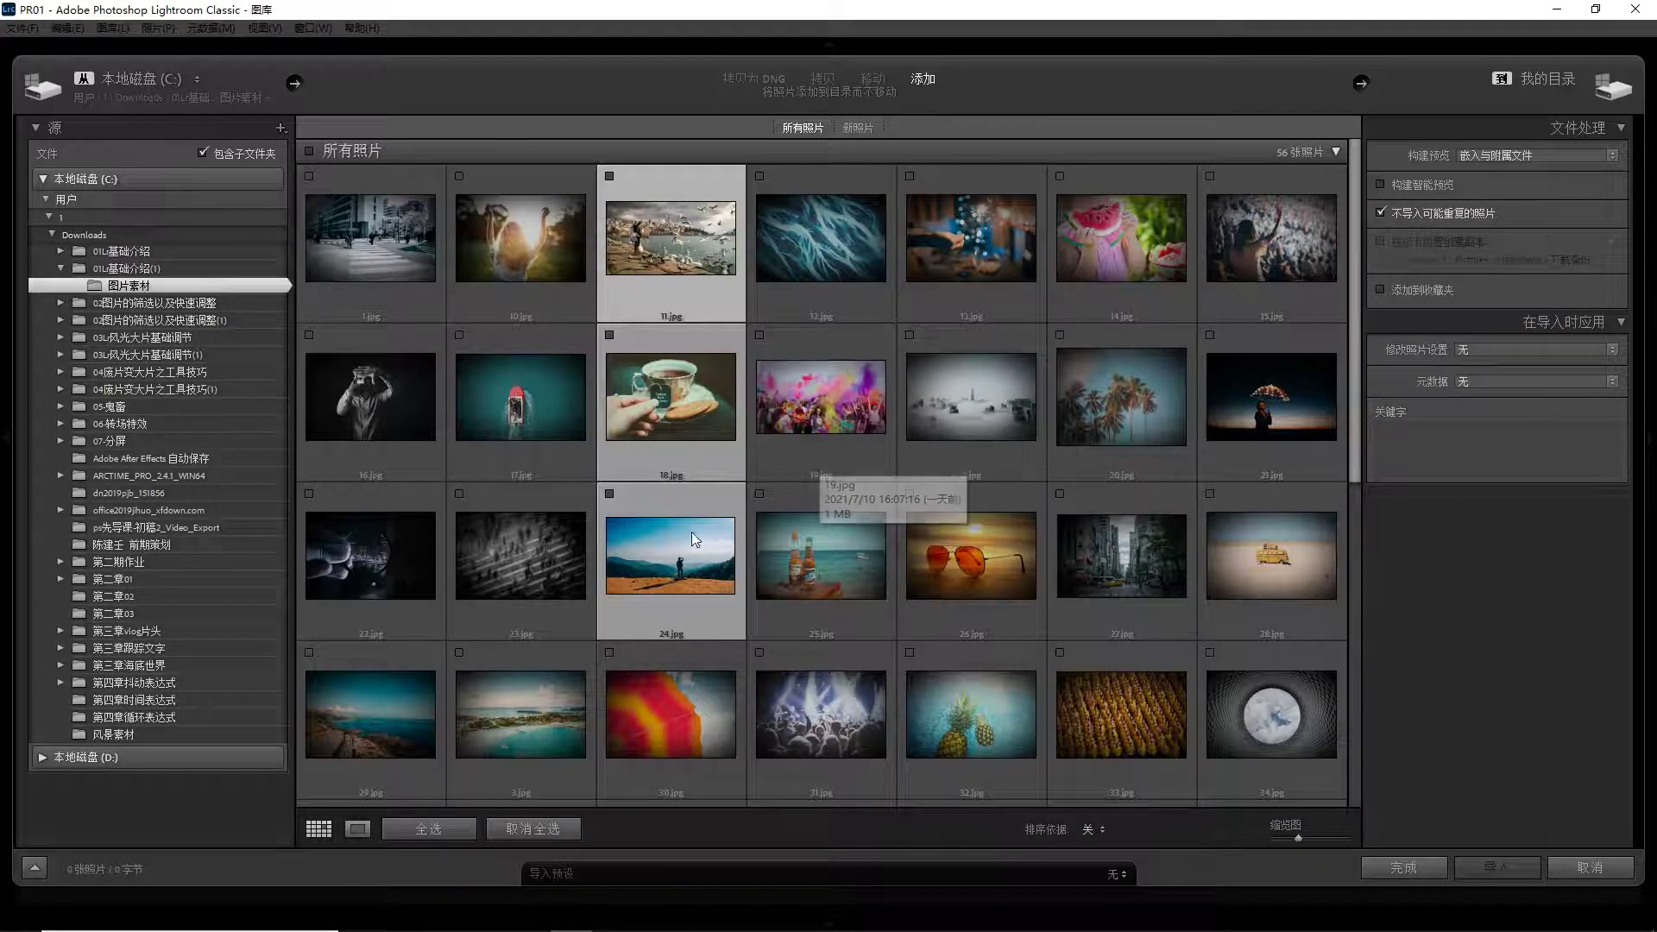
{"action": "left_click", "coordinate": [1136, 561], "text": "ctrl"}
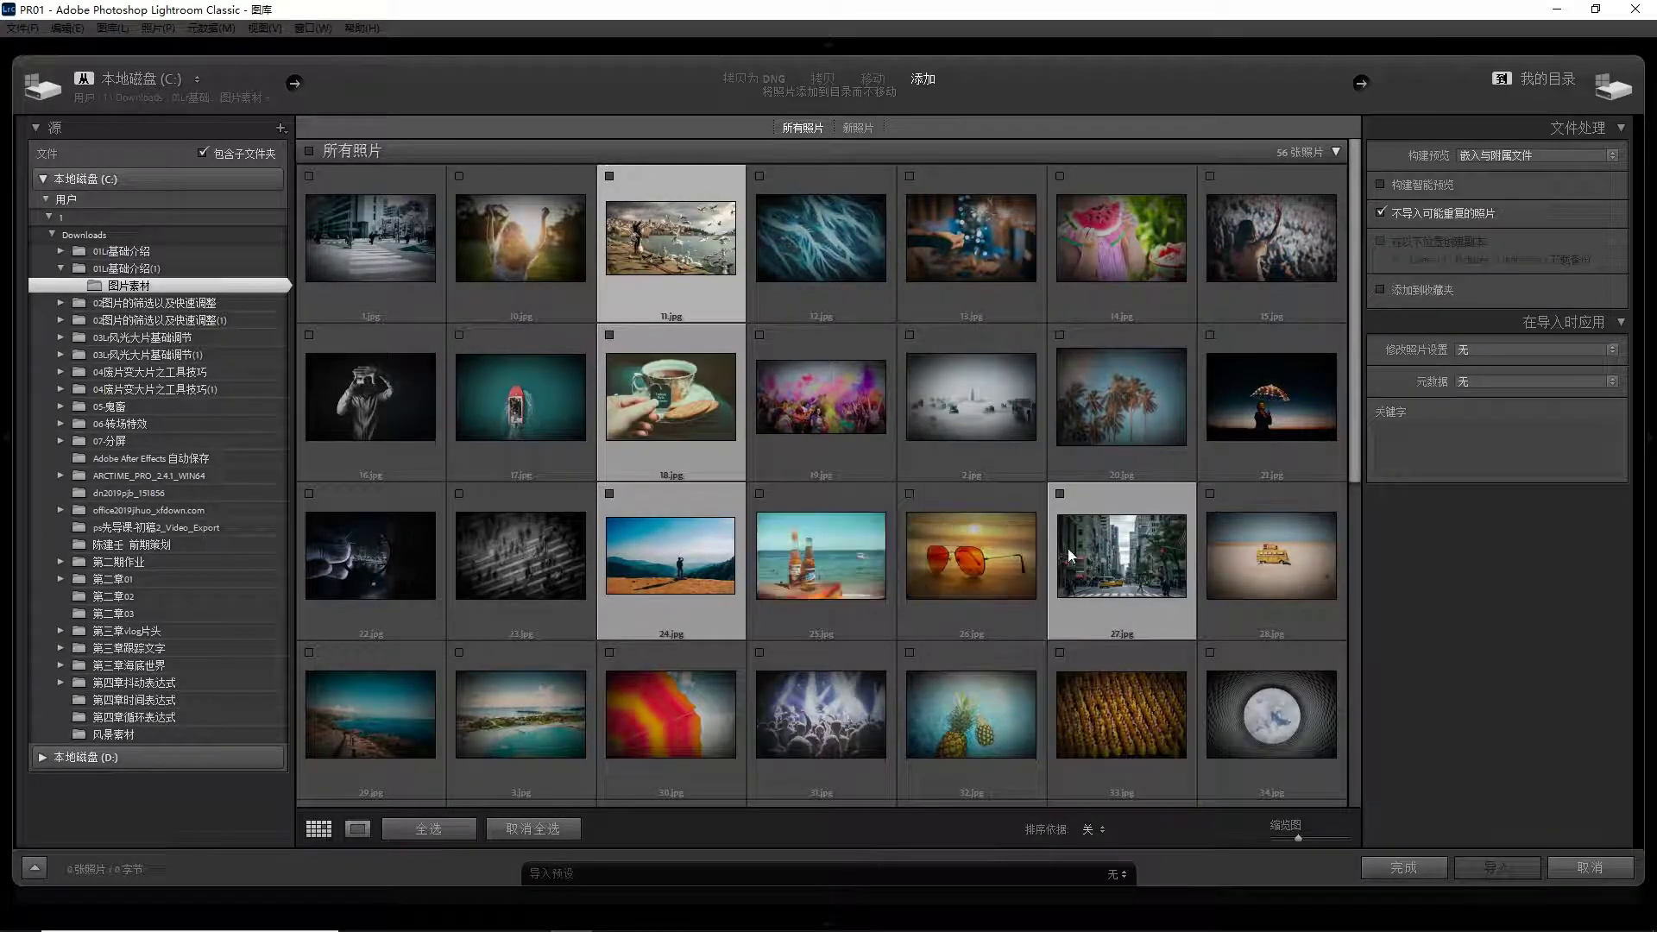
{"action": "left_click", "coordinate": [634, 298]}
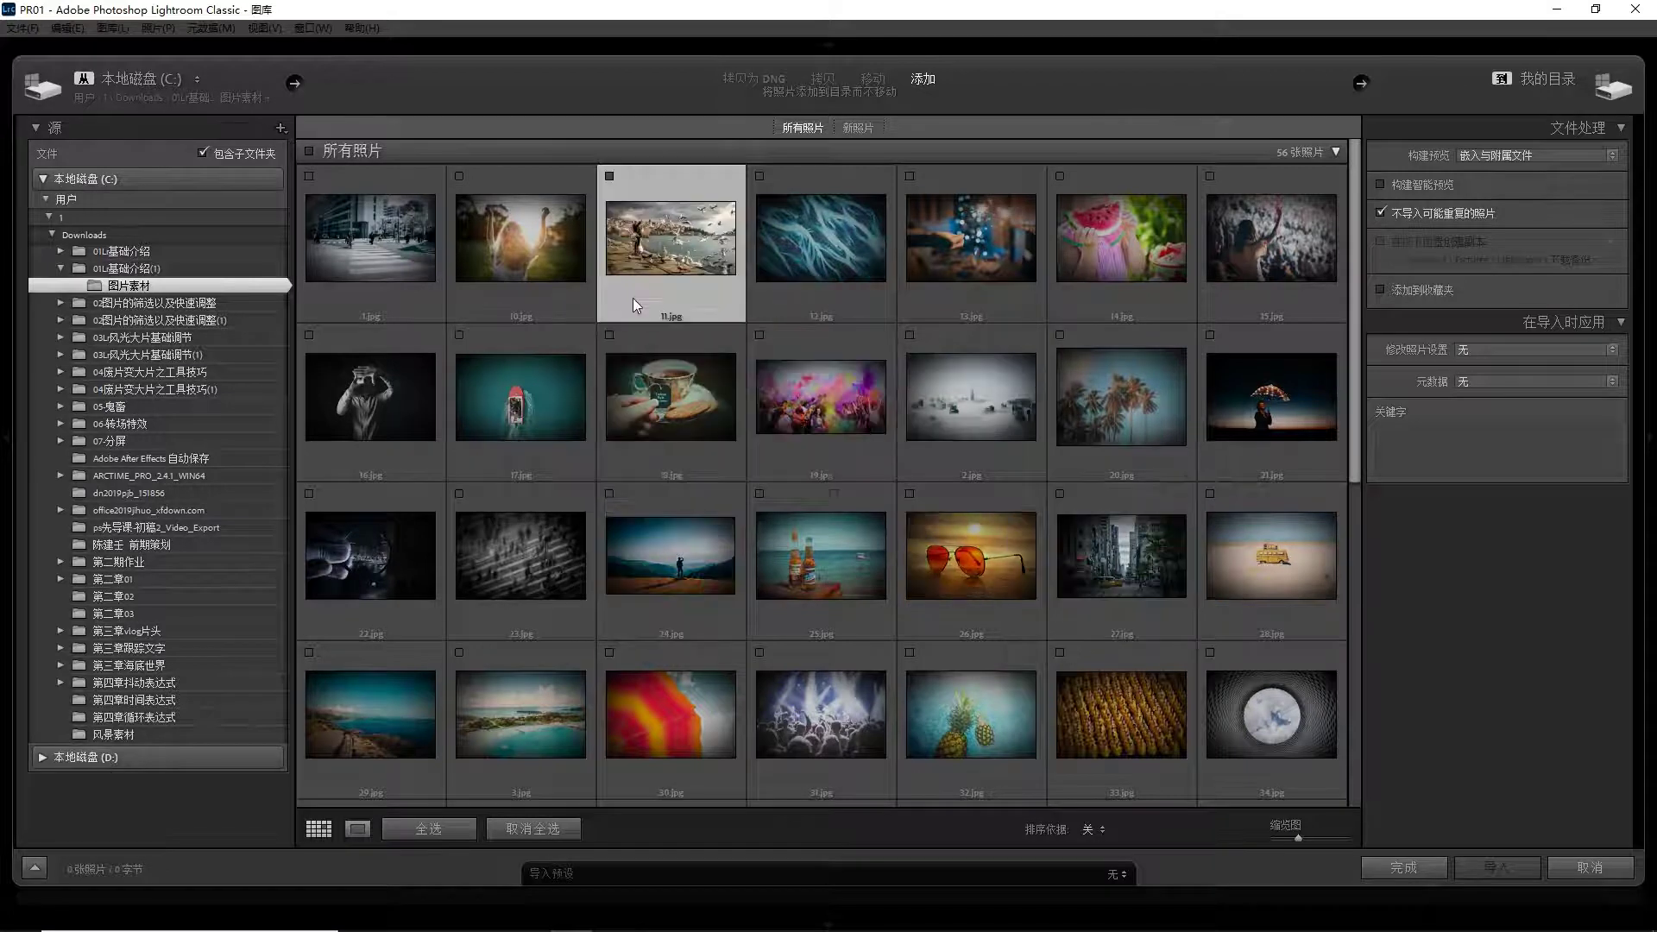
{"action": "left_click", "coordinate": [701, 400], "text": "shift"}
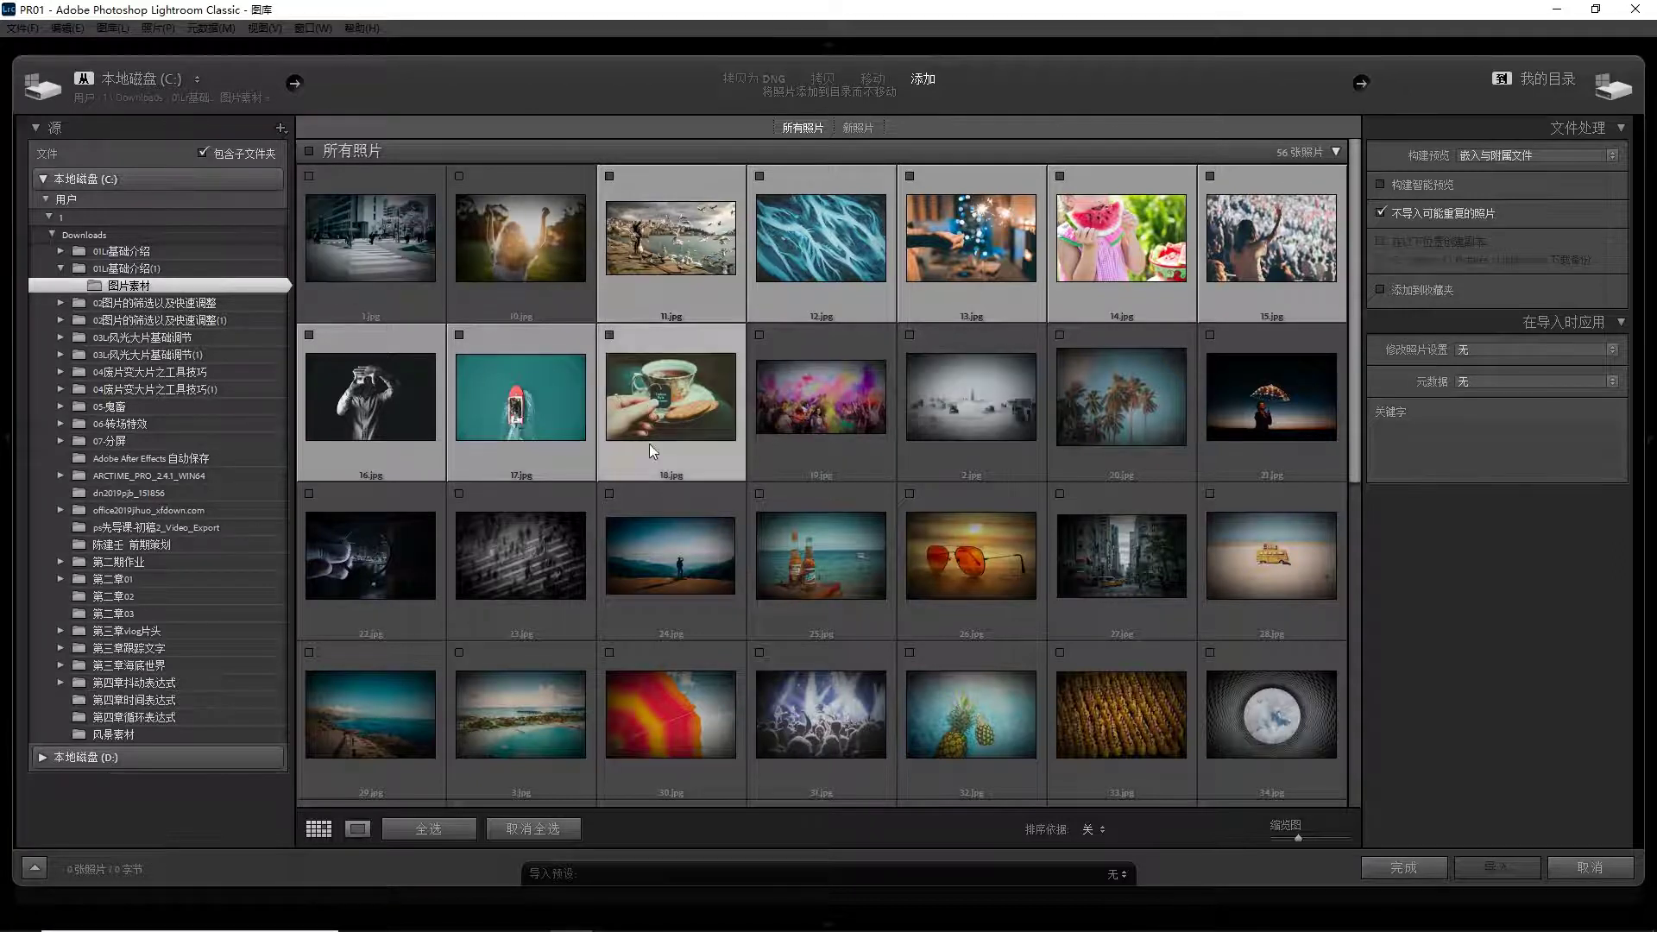
{"action": "left_click", "coordinate": [432, 832]}
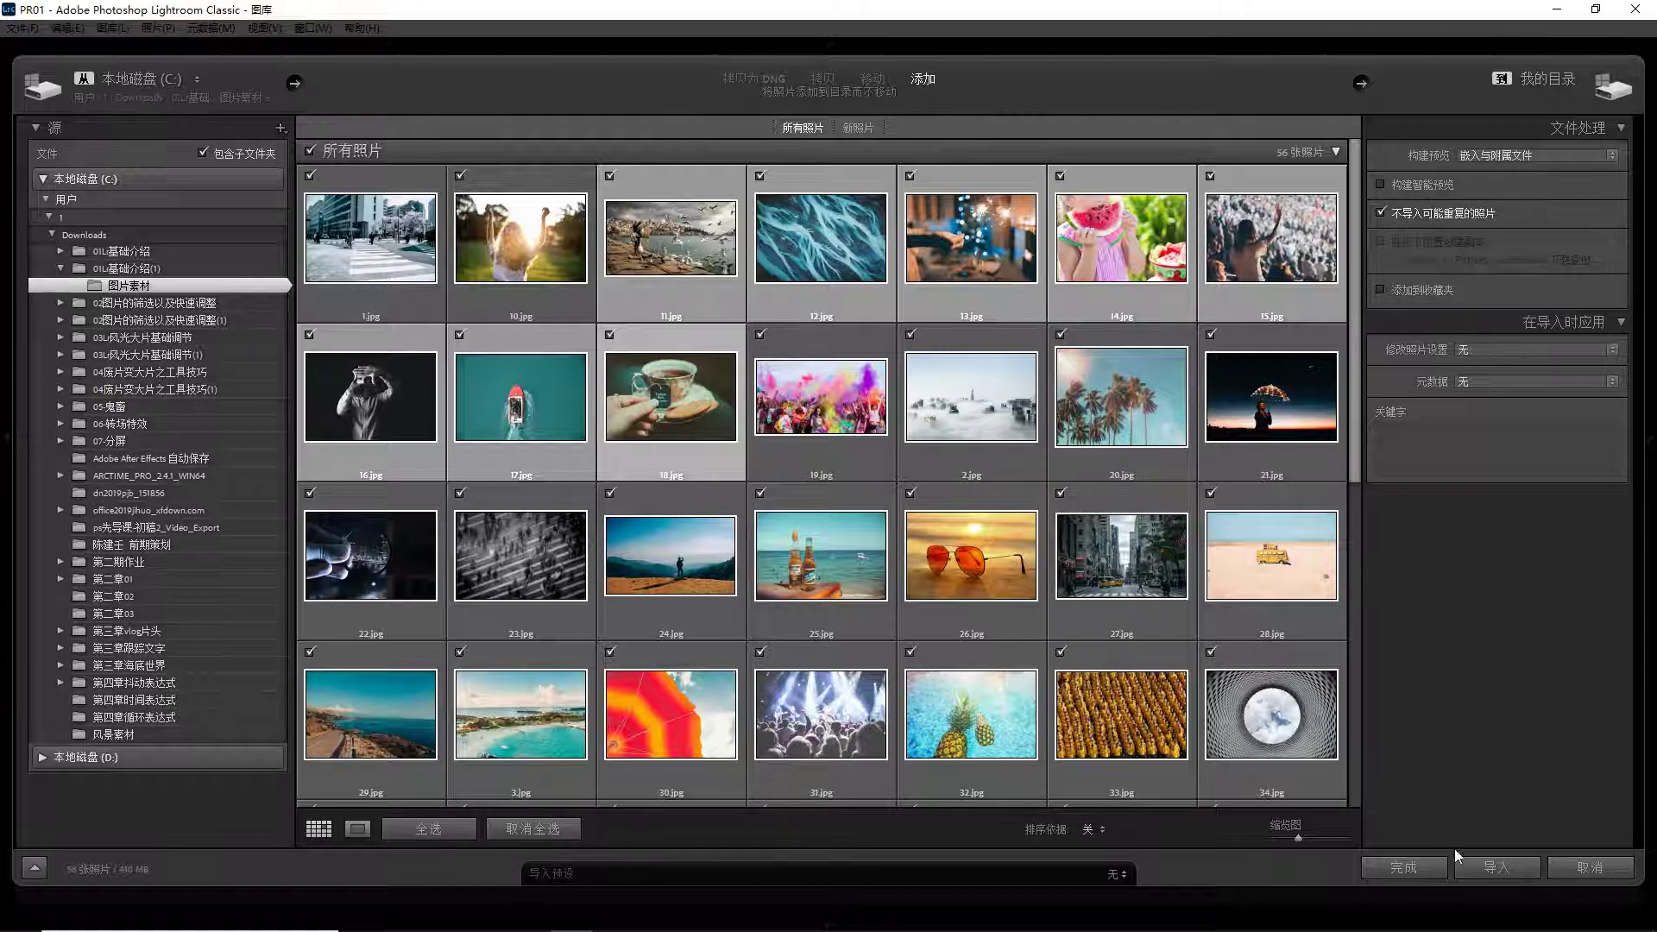
{"action": "left_click", "coordinate": [1496, 867]}
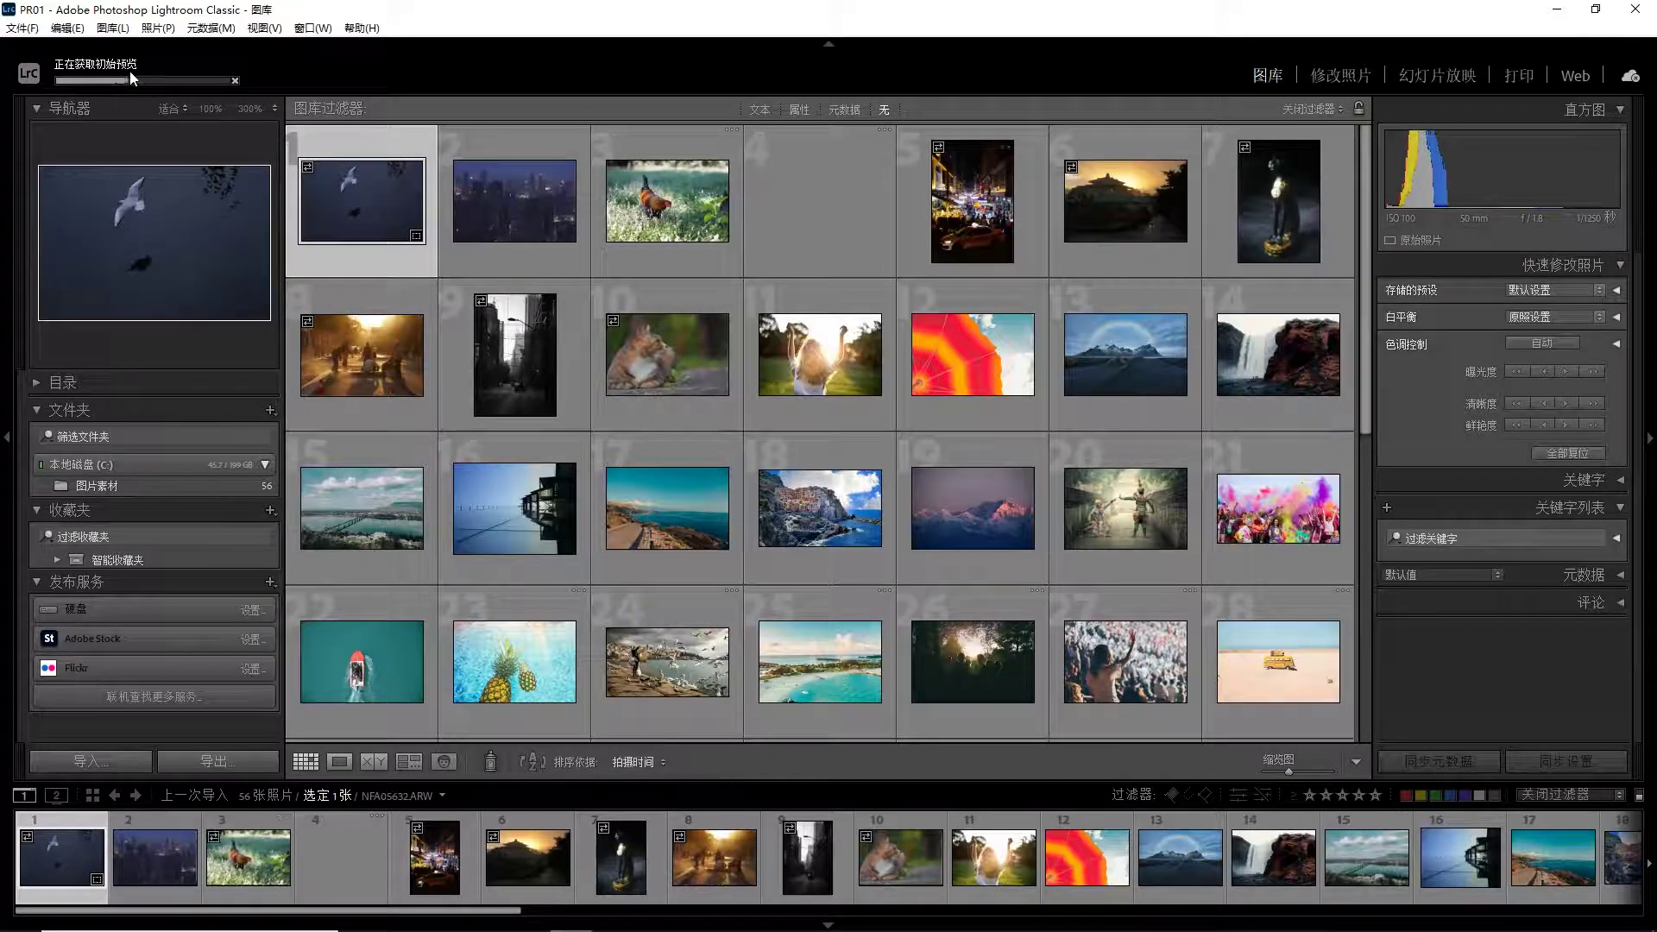
Browse down to photos 45 and 46, then return to the top and select the seagull photo 1
{"action": "scroll", "coordinate": [1058, 484], "scroll_direction": "down", "scroll_amount": 5}
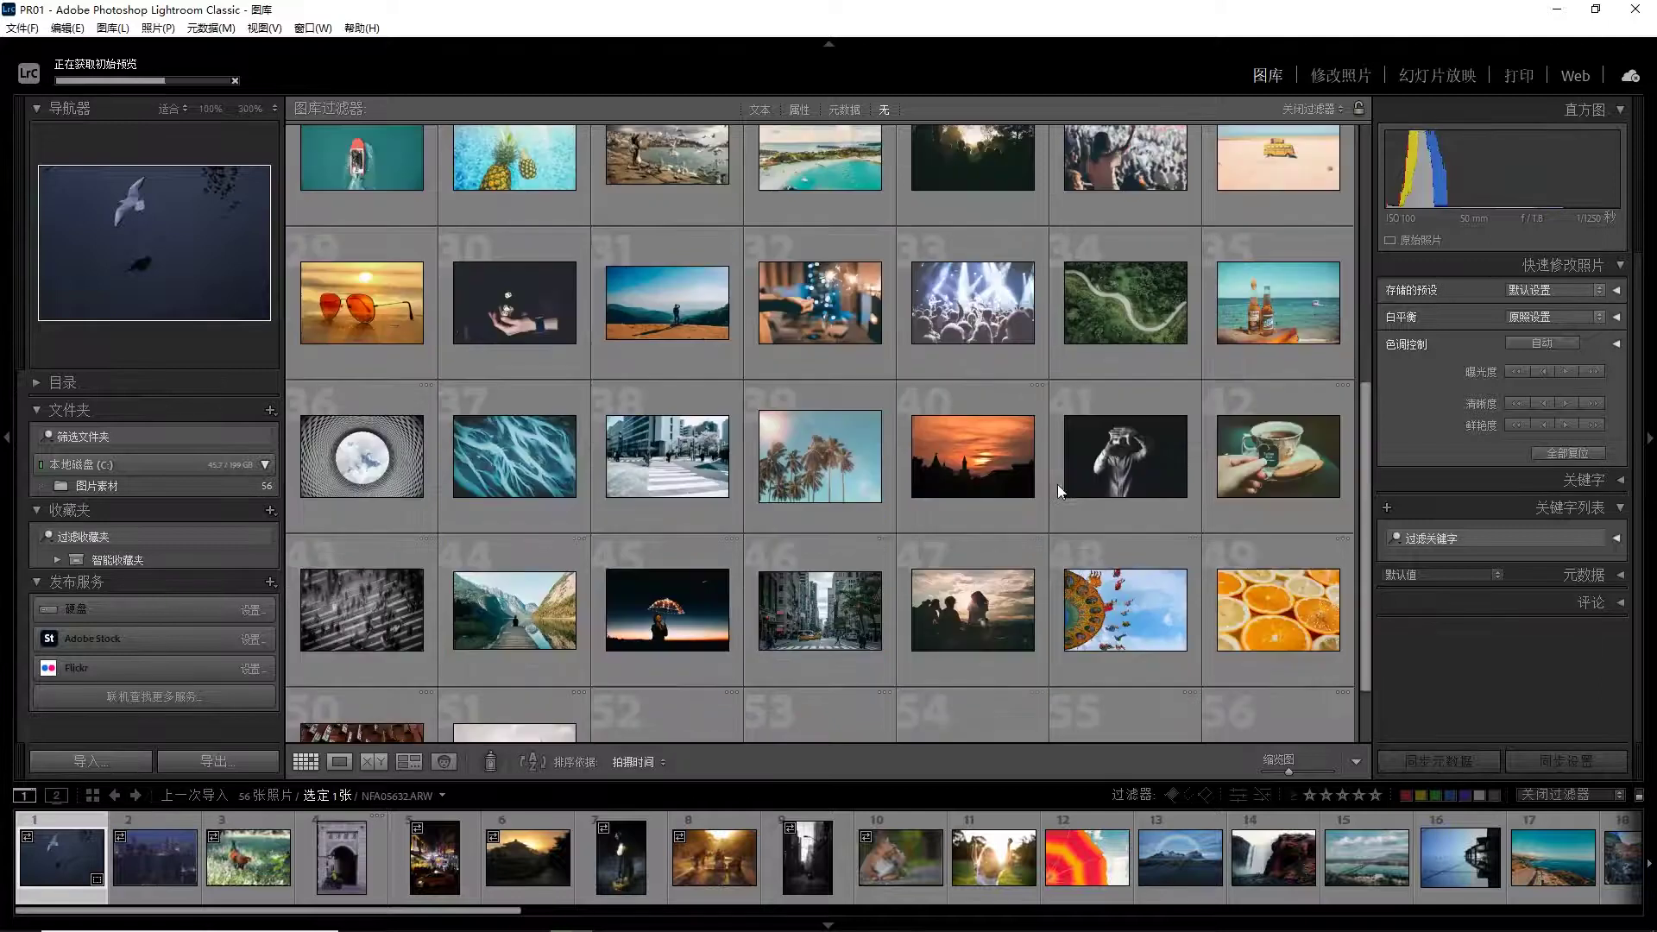
{"action": "scroll", "coordinate": [1058, 489], "scroll_direction": "down", "scroll_amount": 1}
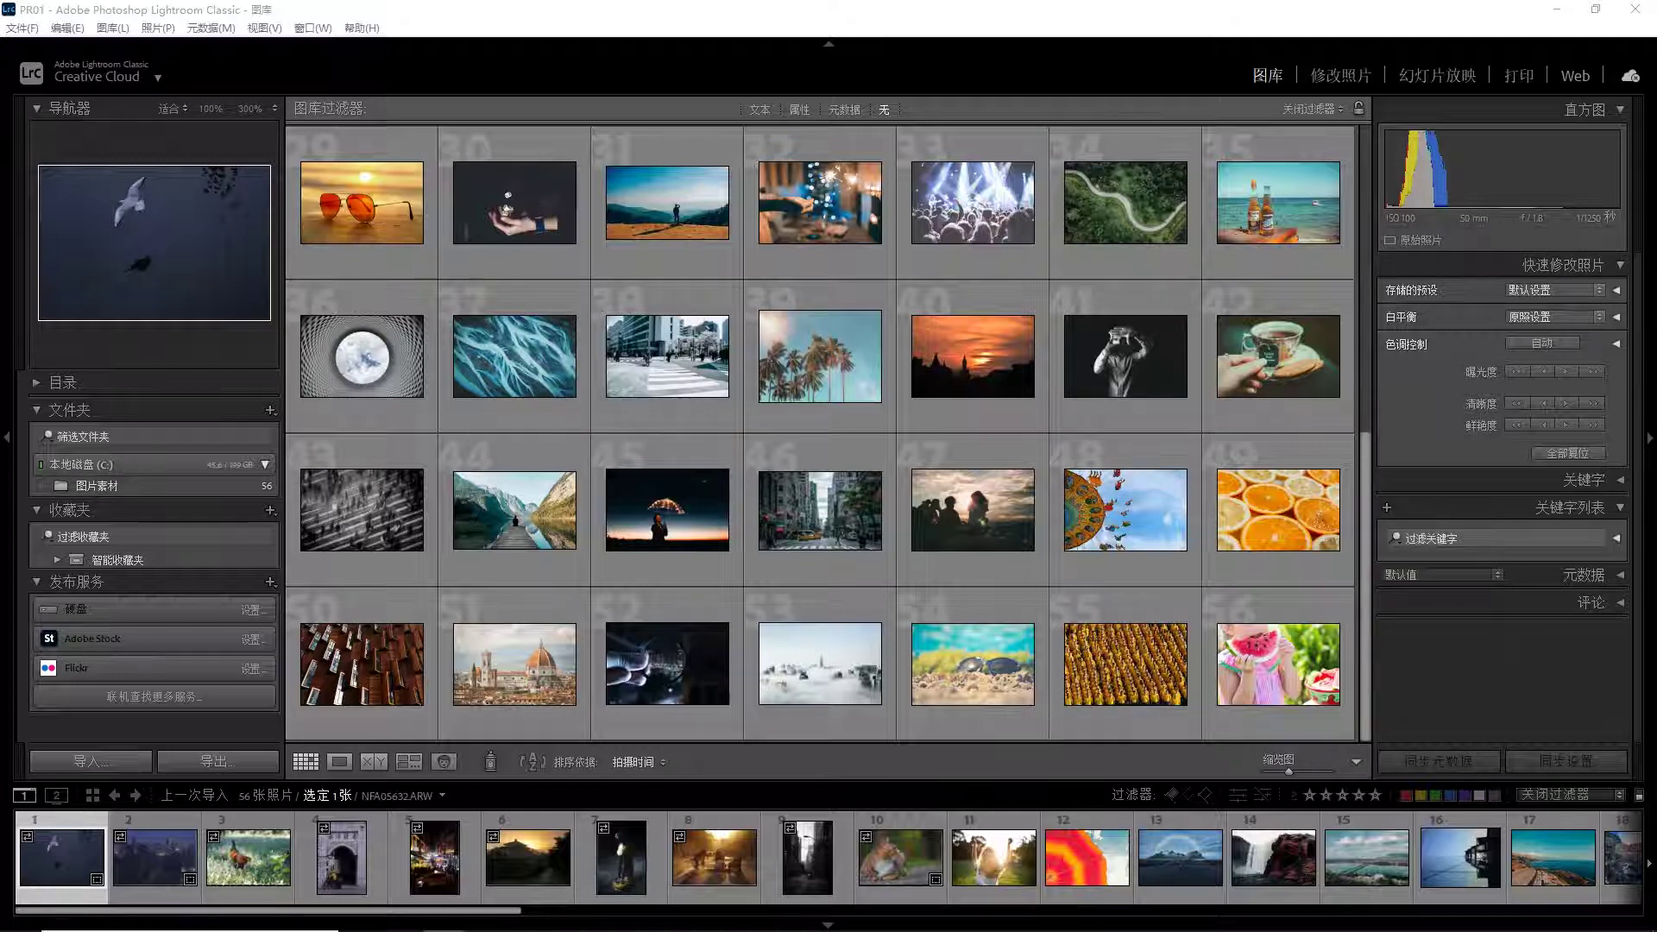
{"action": "left_click", "coordinate": [677, 518]}
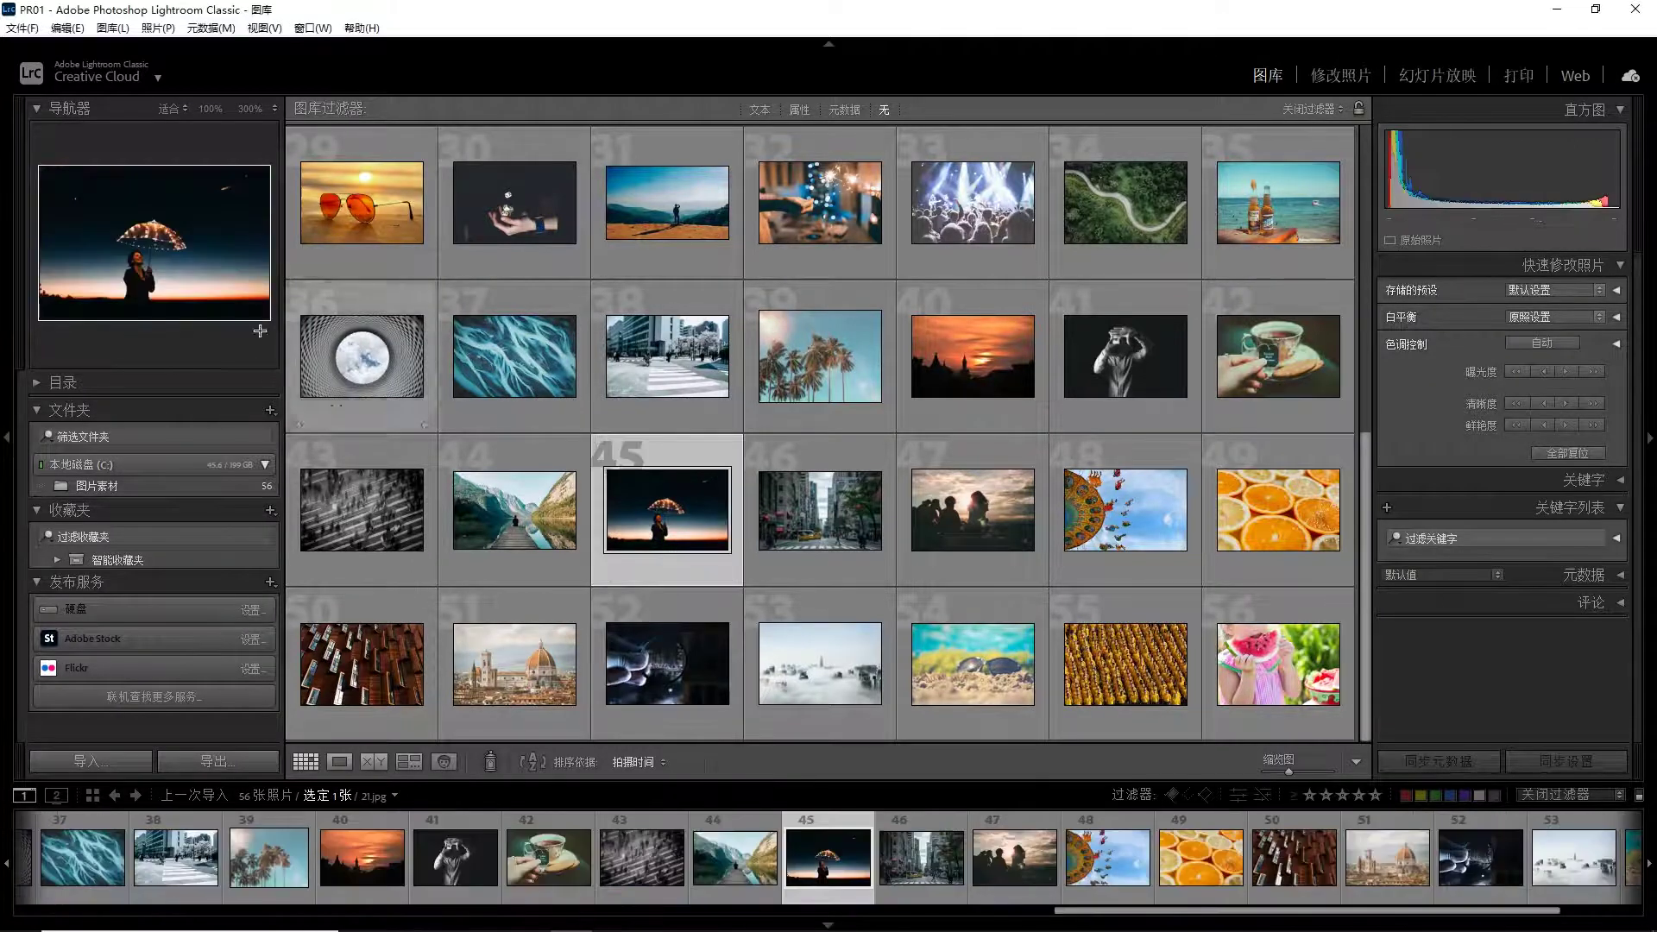
{"action": "left_click", "coordinate": [770, 542]}
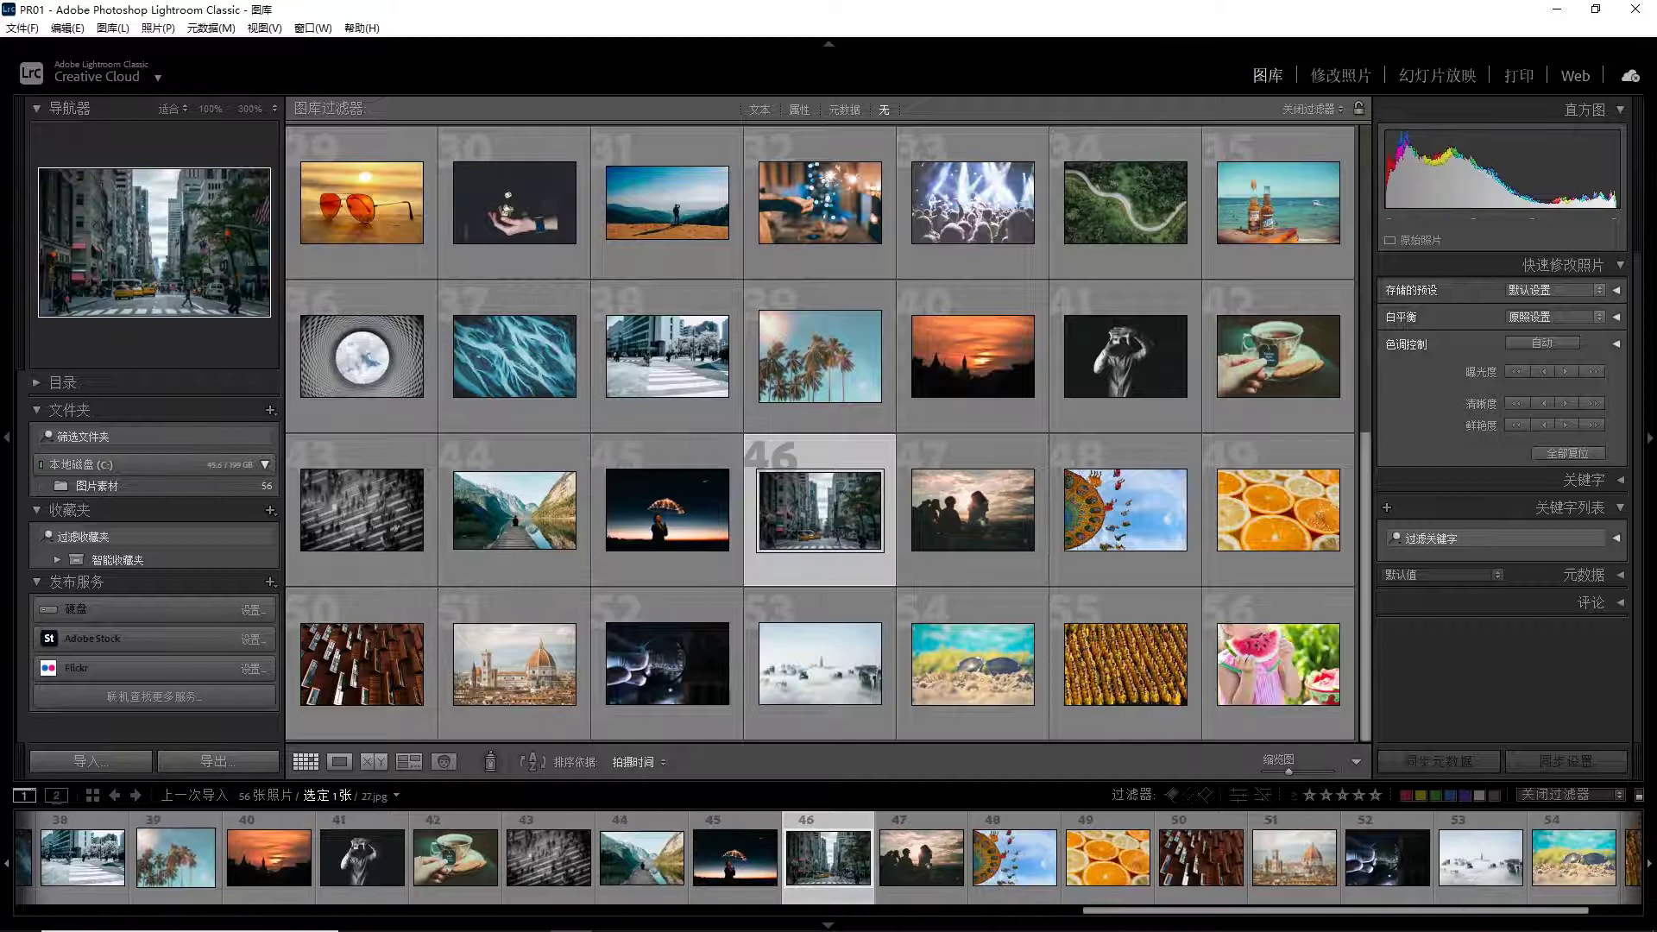
{"action": "scroll", "coordinate": [754, 270], "scroll_direction": "up", "scroll_amount": 3}
{"action": "scroll", "coordinate": [663, 345], "scroll_direction": "up", "scroll_amount": 3}
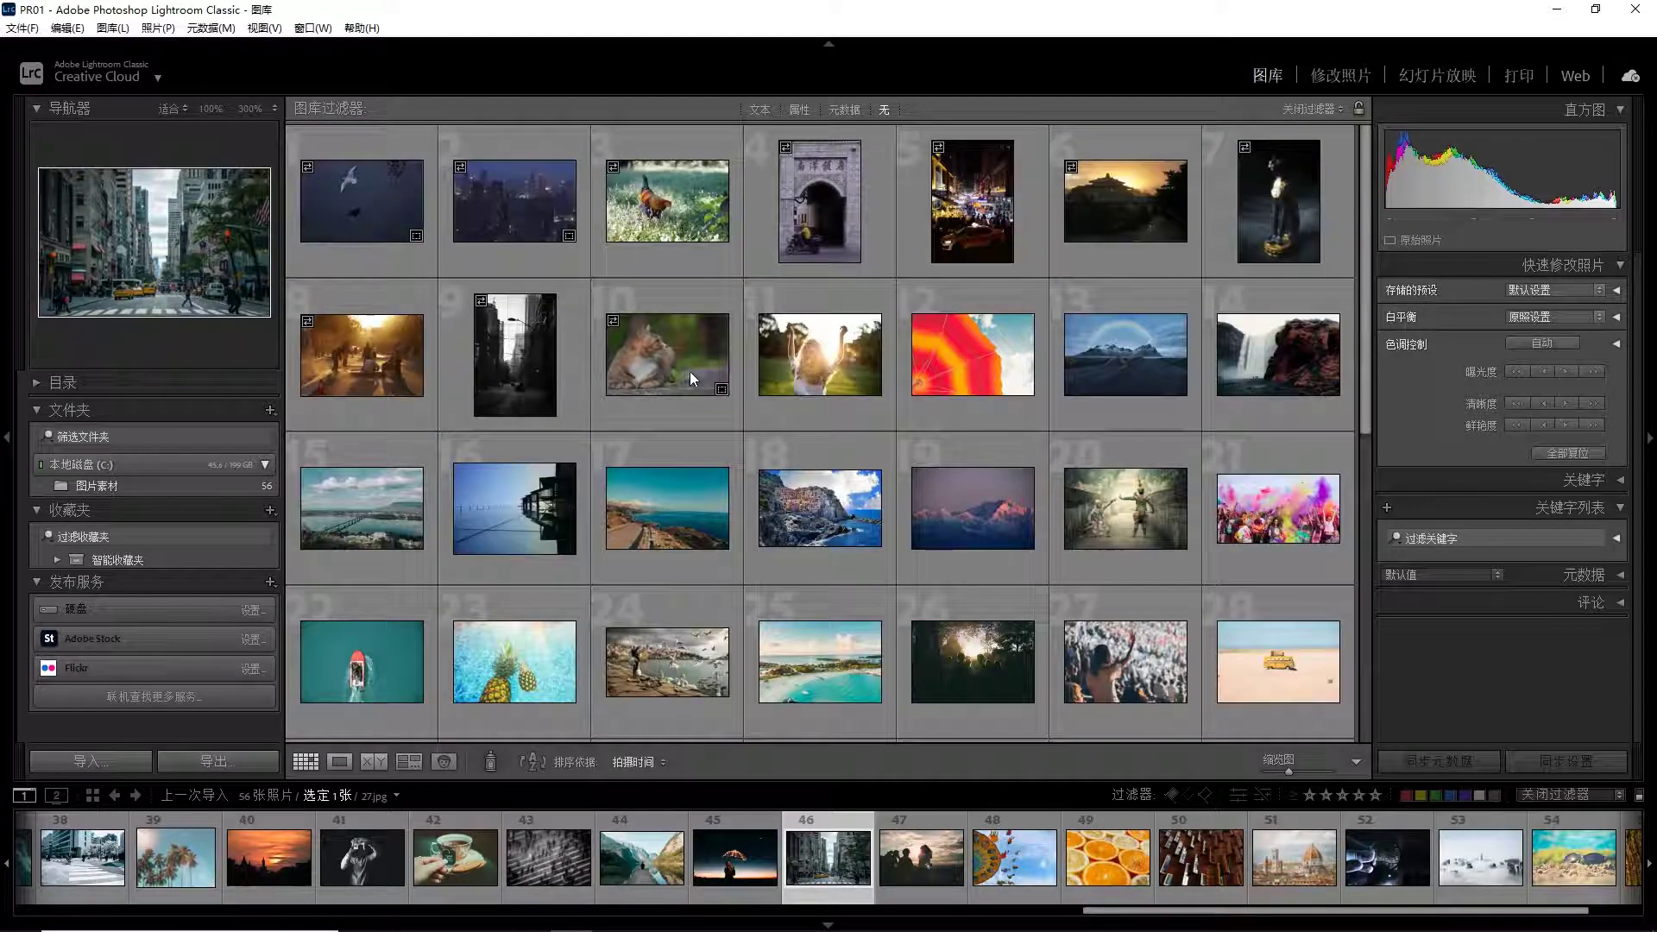
{"action": "left_click", "coordinate": [349, 209]}
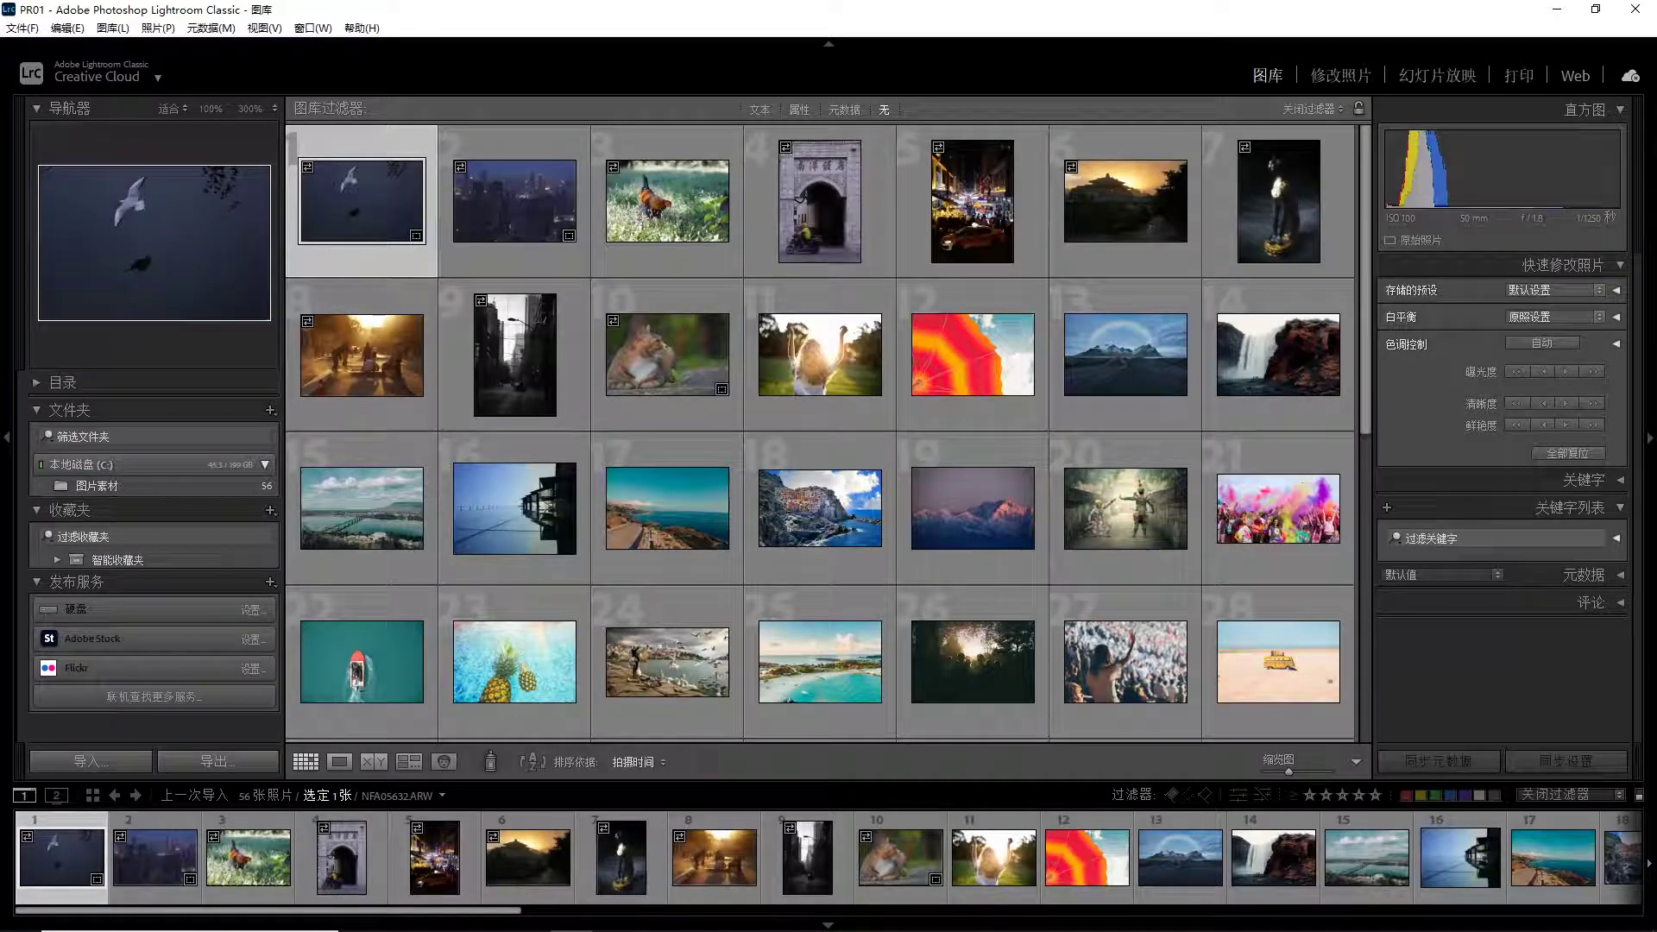
{"action": "left_click", "coordinate": [515, 214]}
Rotate the seagull photo and back, then try star ratings on photos 1–3
{"action": "left_click", "coordinate": [363, 226]}
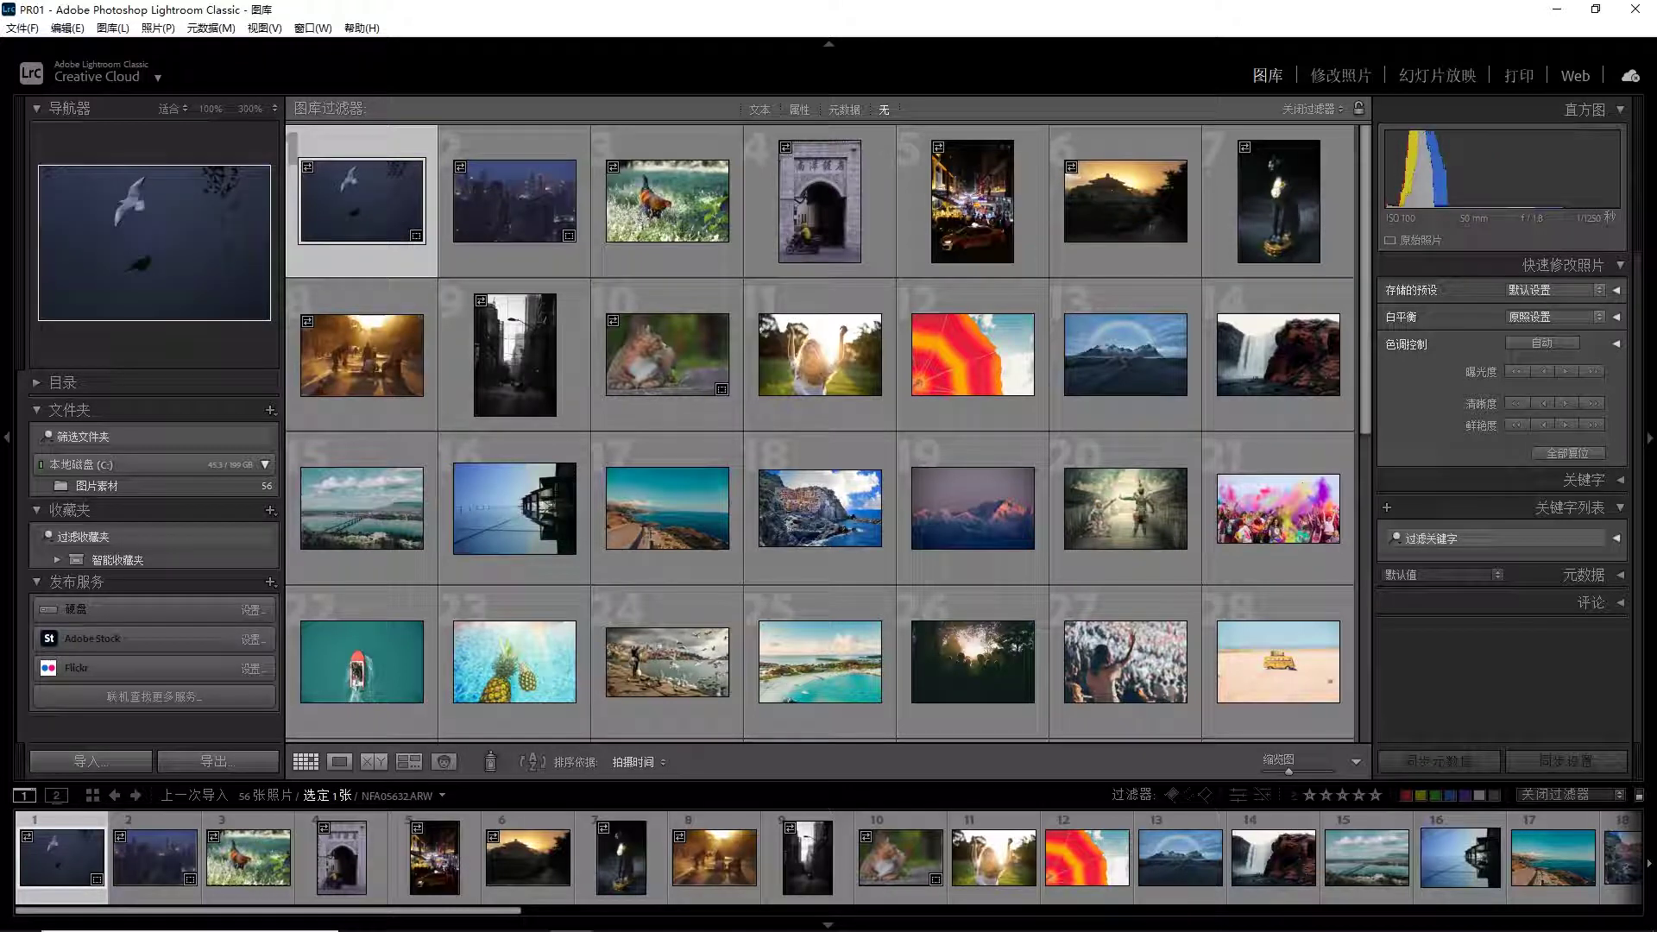
{"action": "mouse_move", "coordinate": [298, 267]}
{"action": "left_click", "coordinate": [428, 271]}
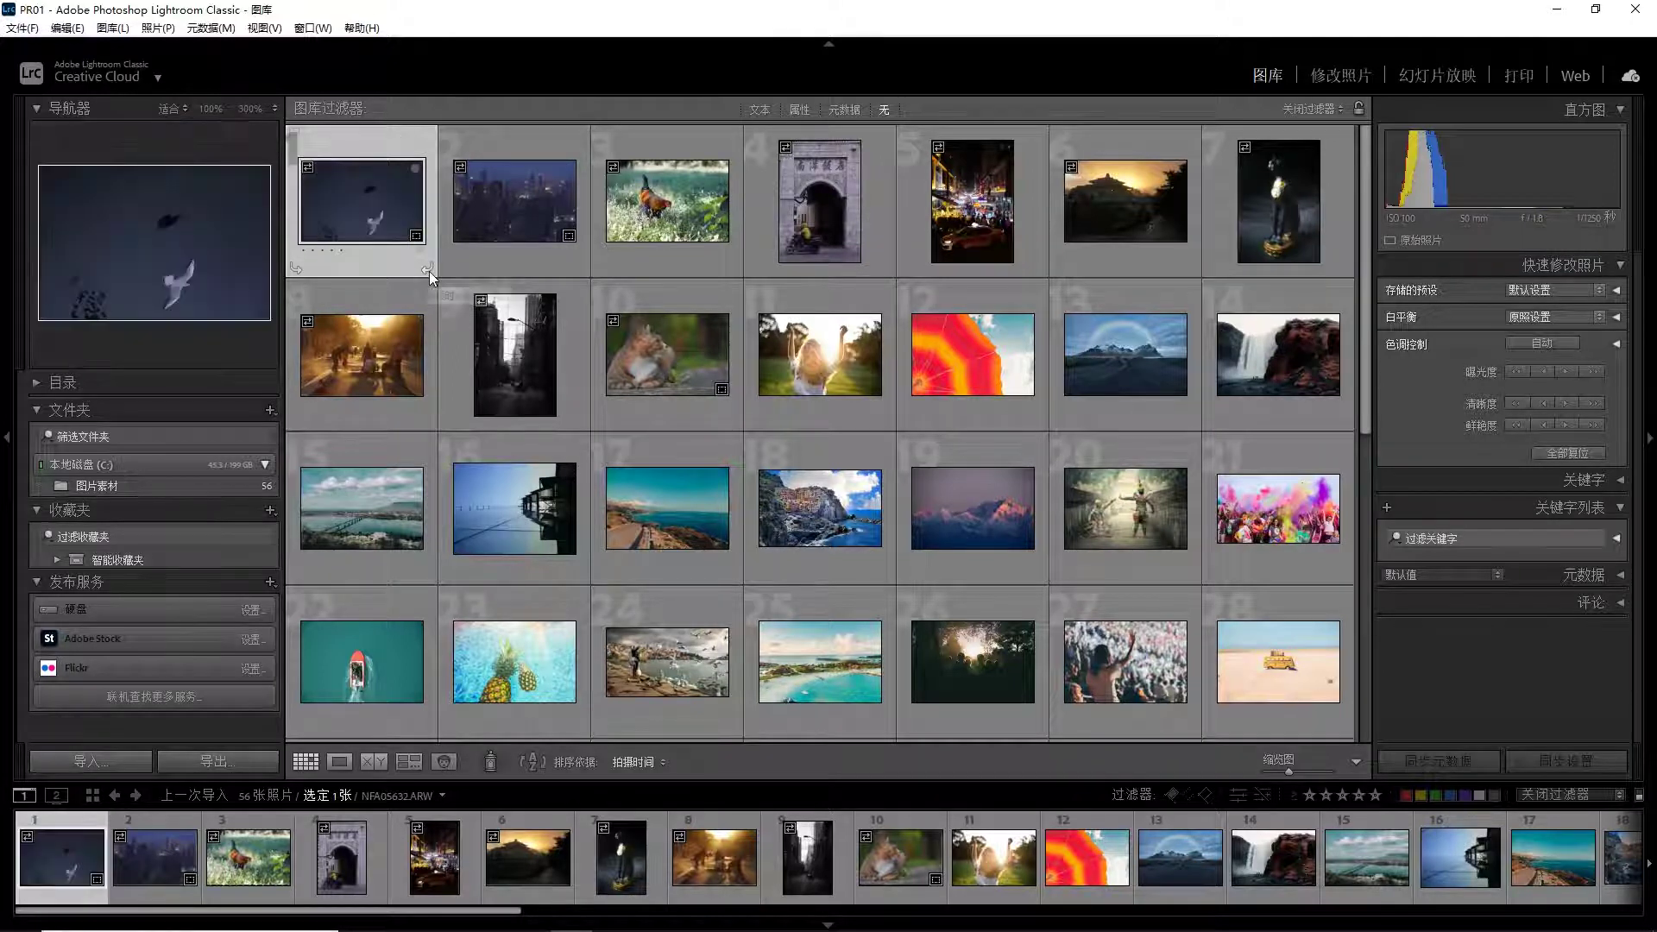
{"action": "left_click", "coordinate": [428, 271]}
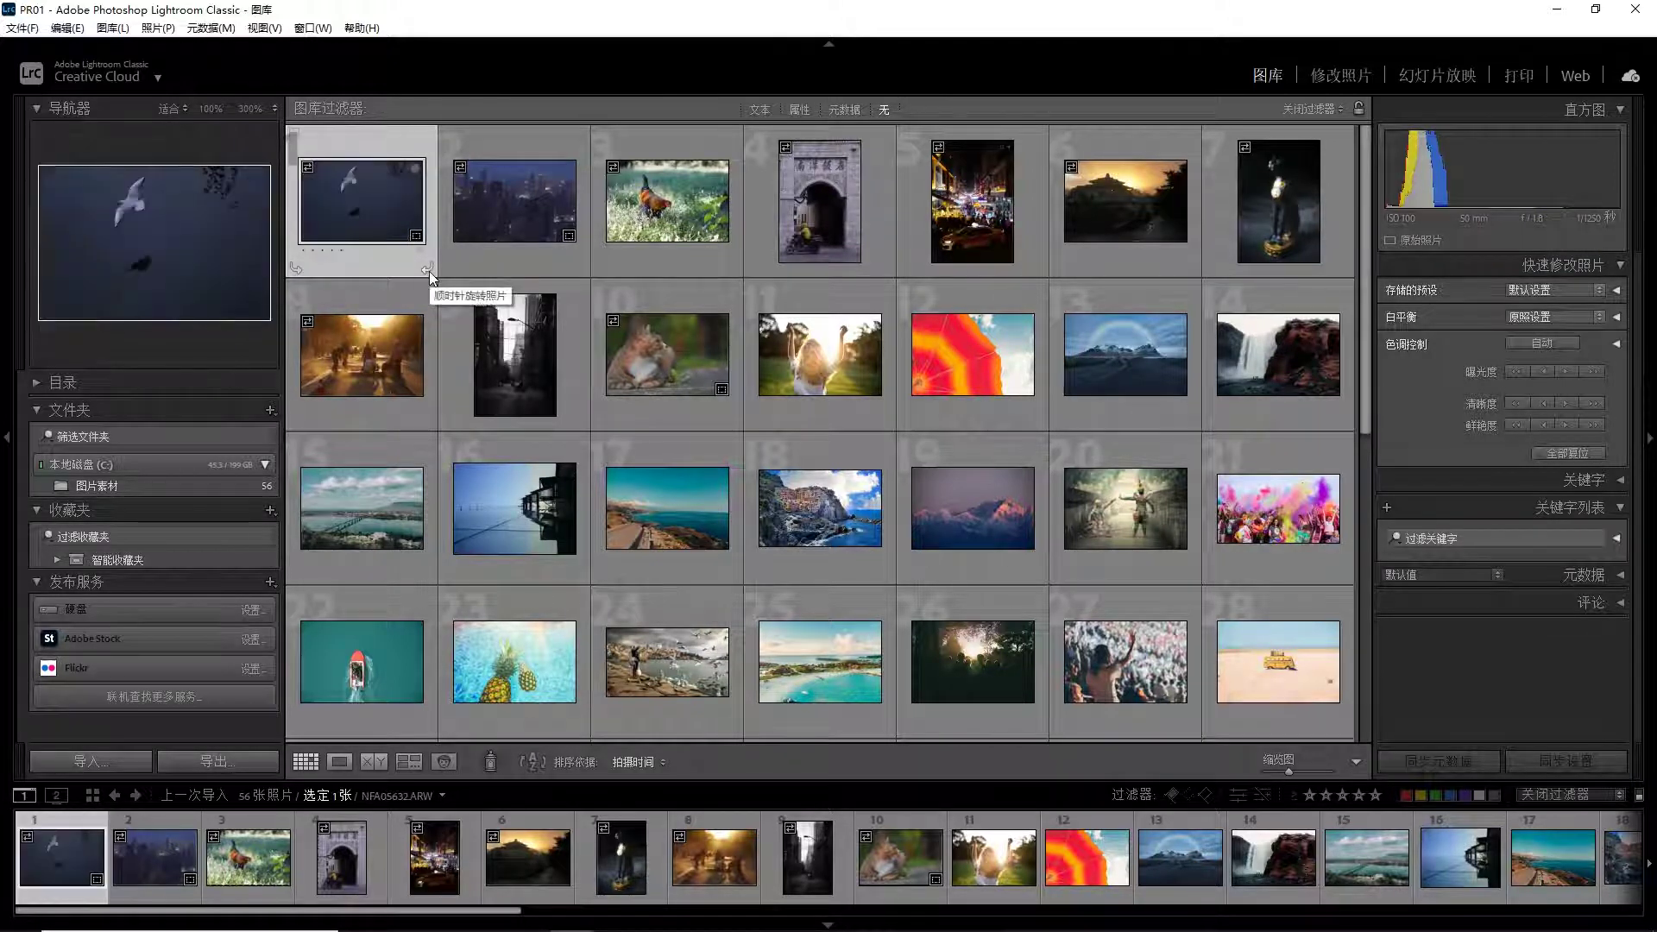
{"action": "left_click", "coordinate": [323, 251]}
{"action": "left_click", "coordinate": [312, 250]}
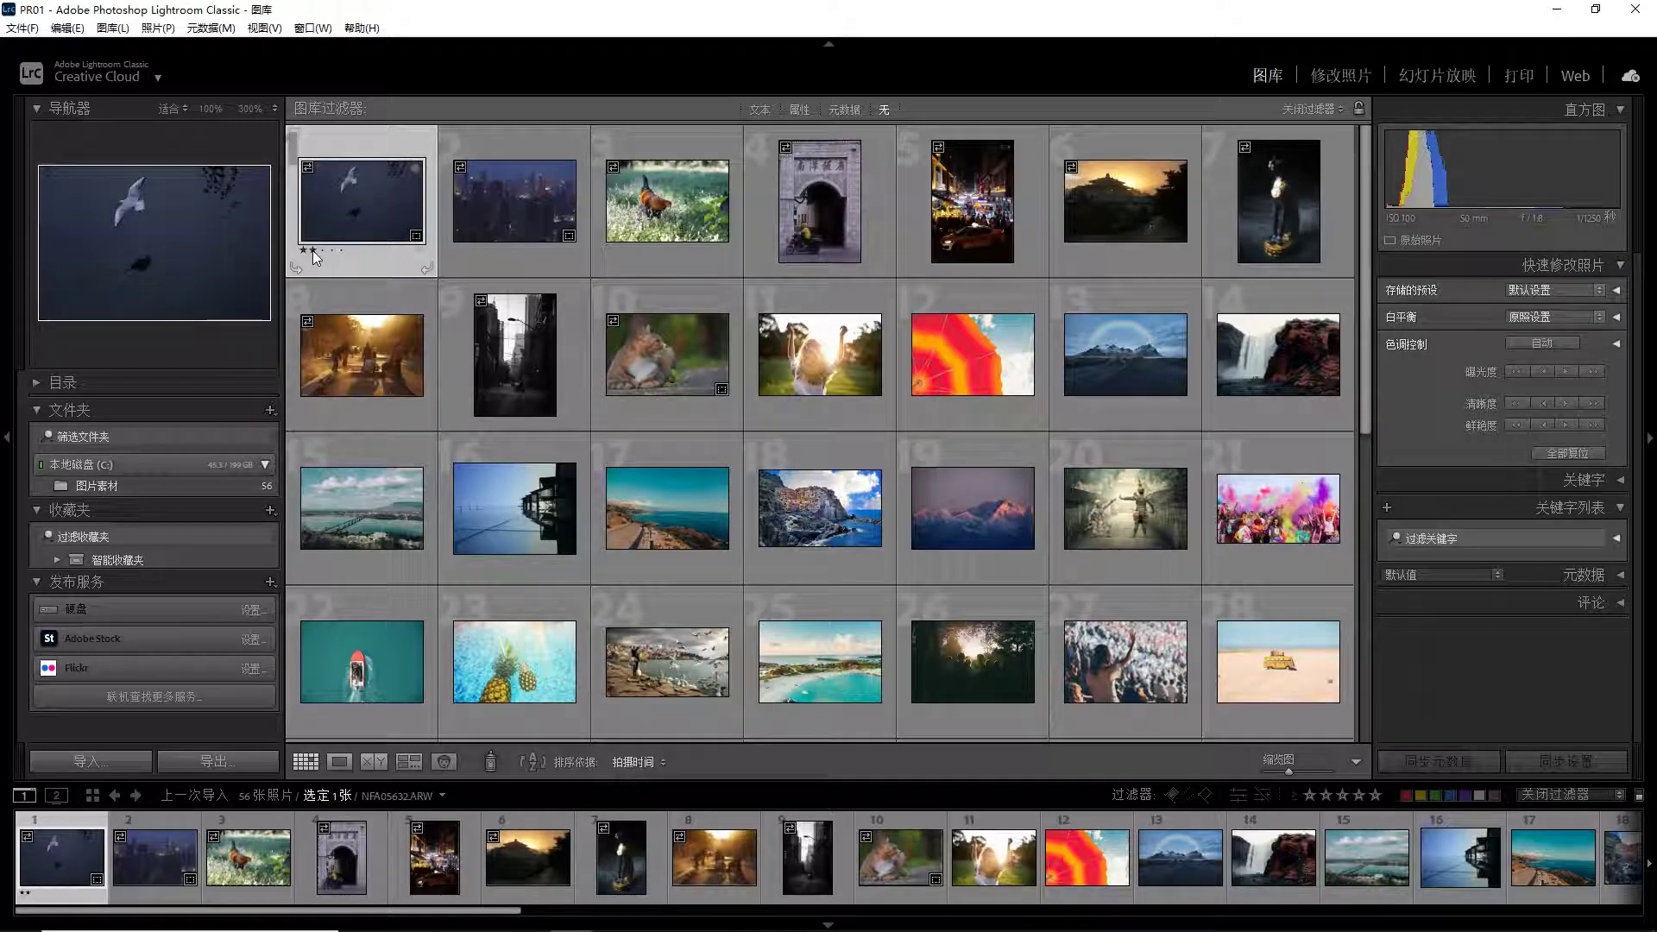
{"action": "key", "text": "1"}
{"action": "key", "text": "2"}
{"action": "key", "text": "1"}
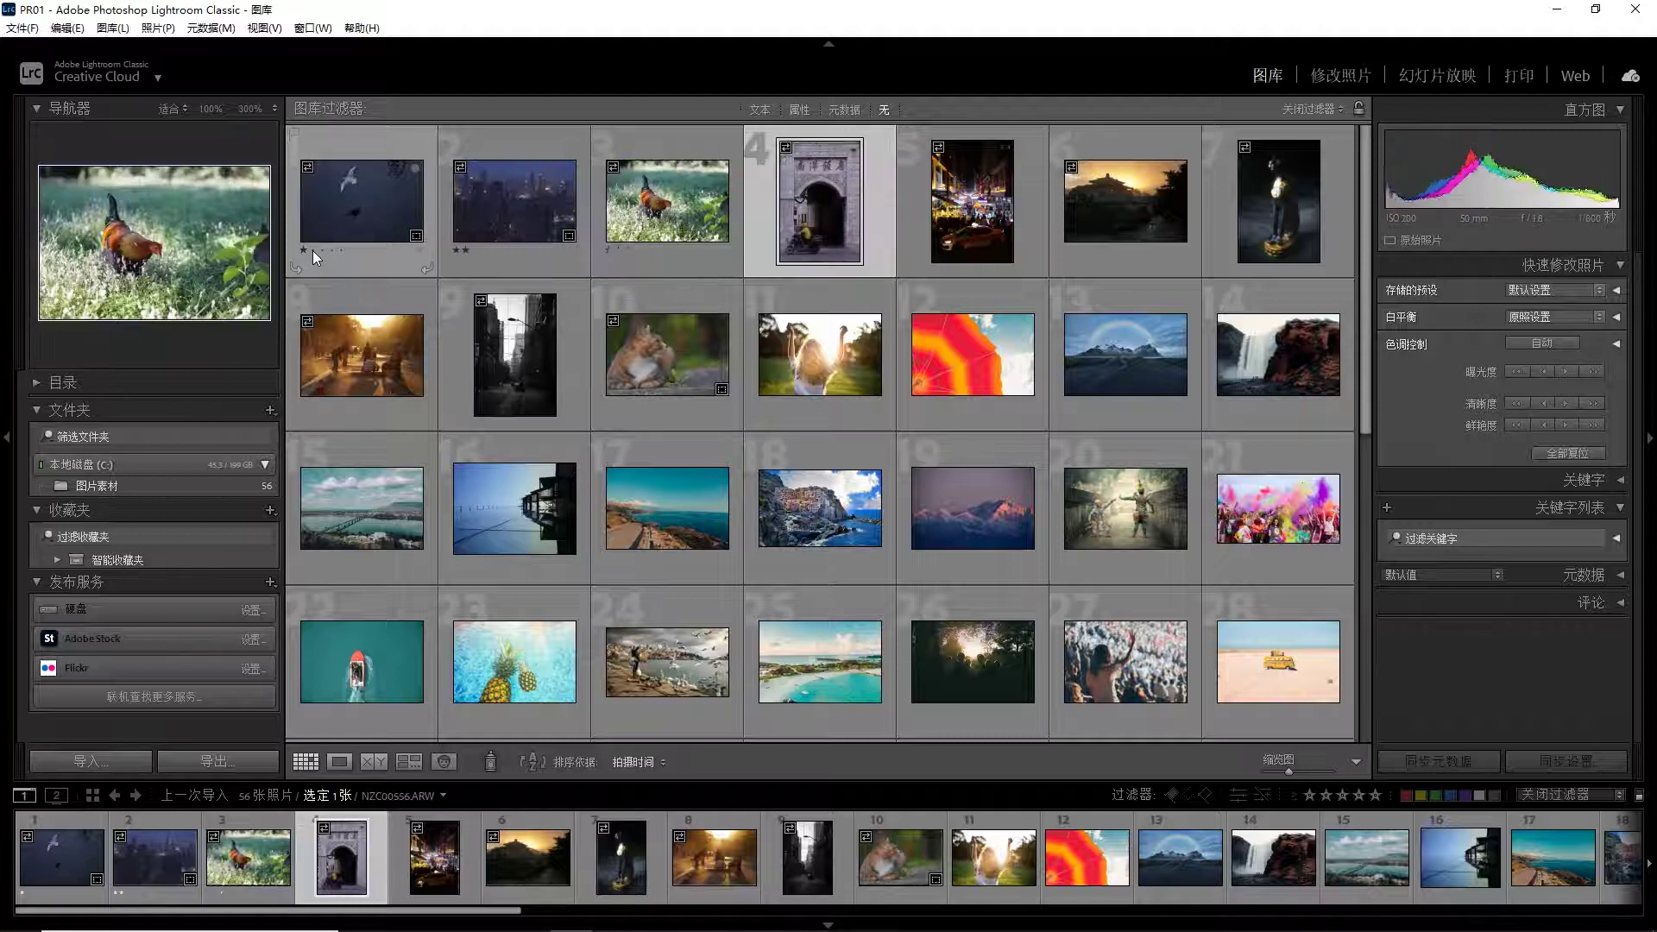
Set photo 1 back to a one-star rating while moving between photos 1–3
{"action": "left_click", "coordinate": [394, 251]}
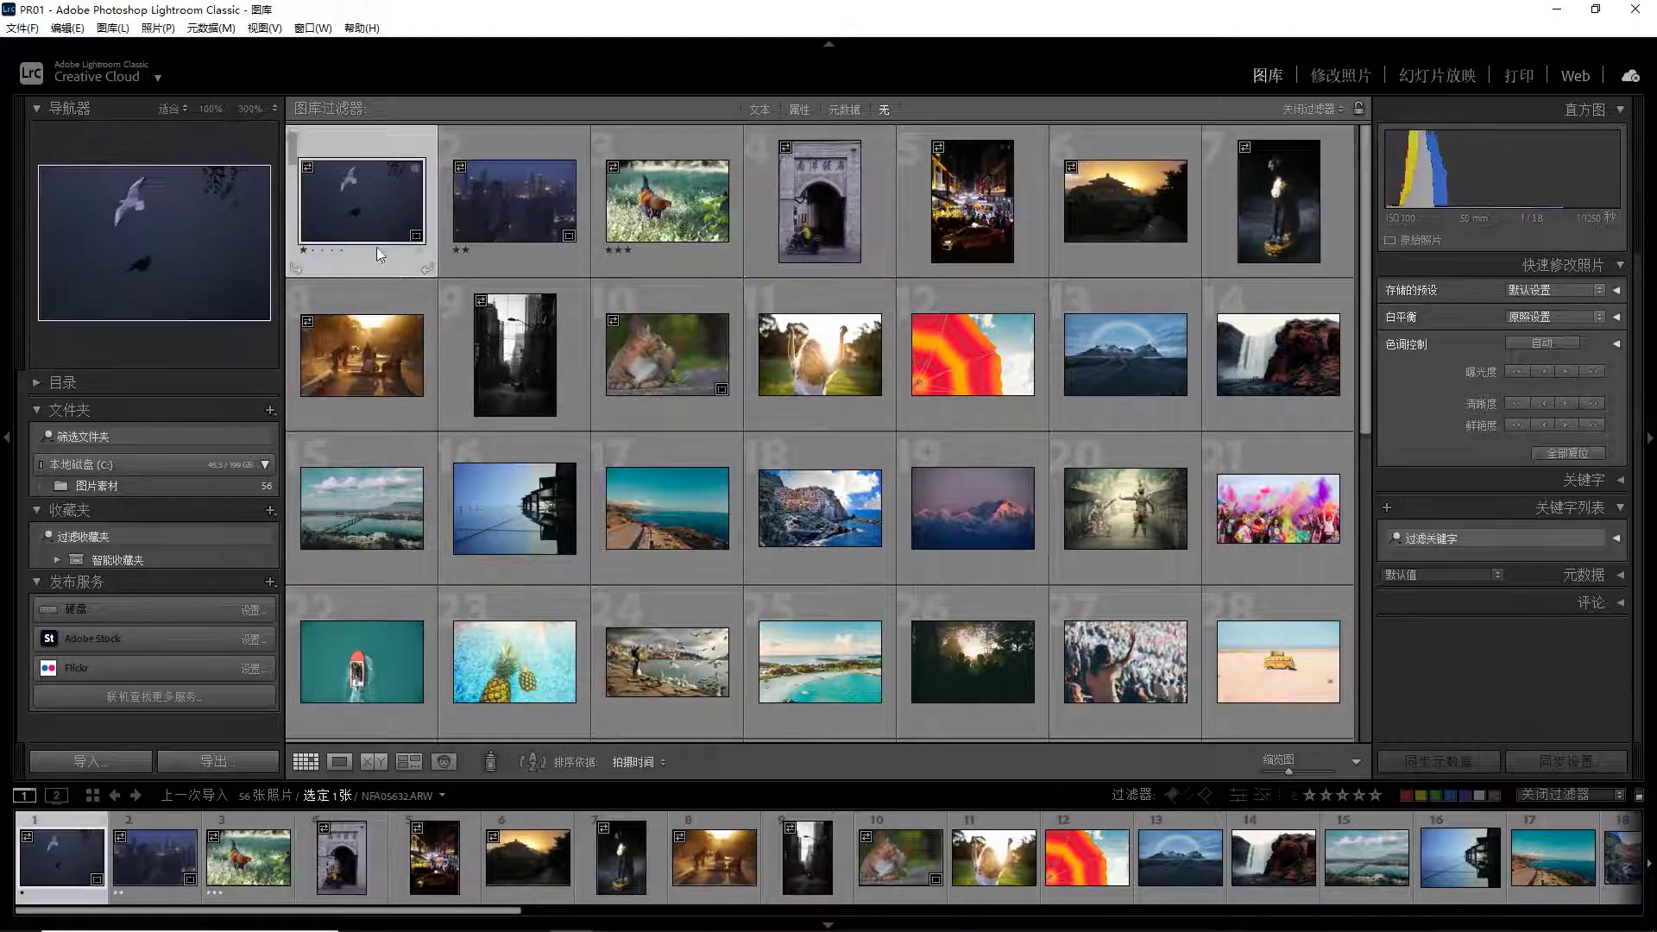
{"action": "left_click", "coordinate": [523, 216]}
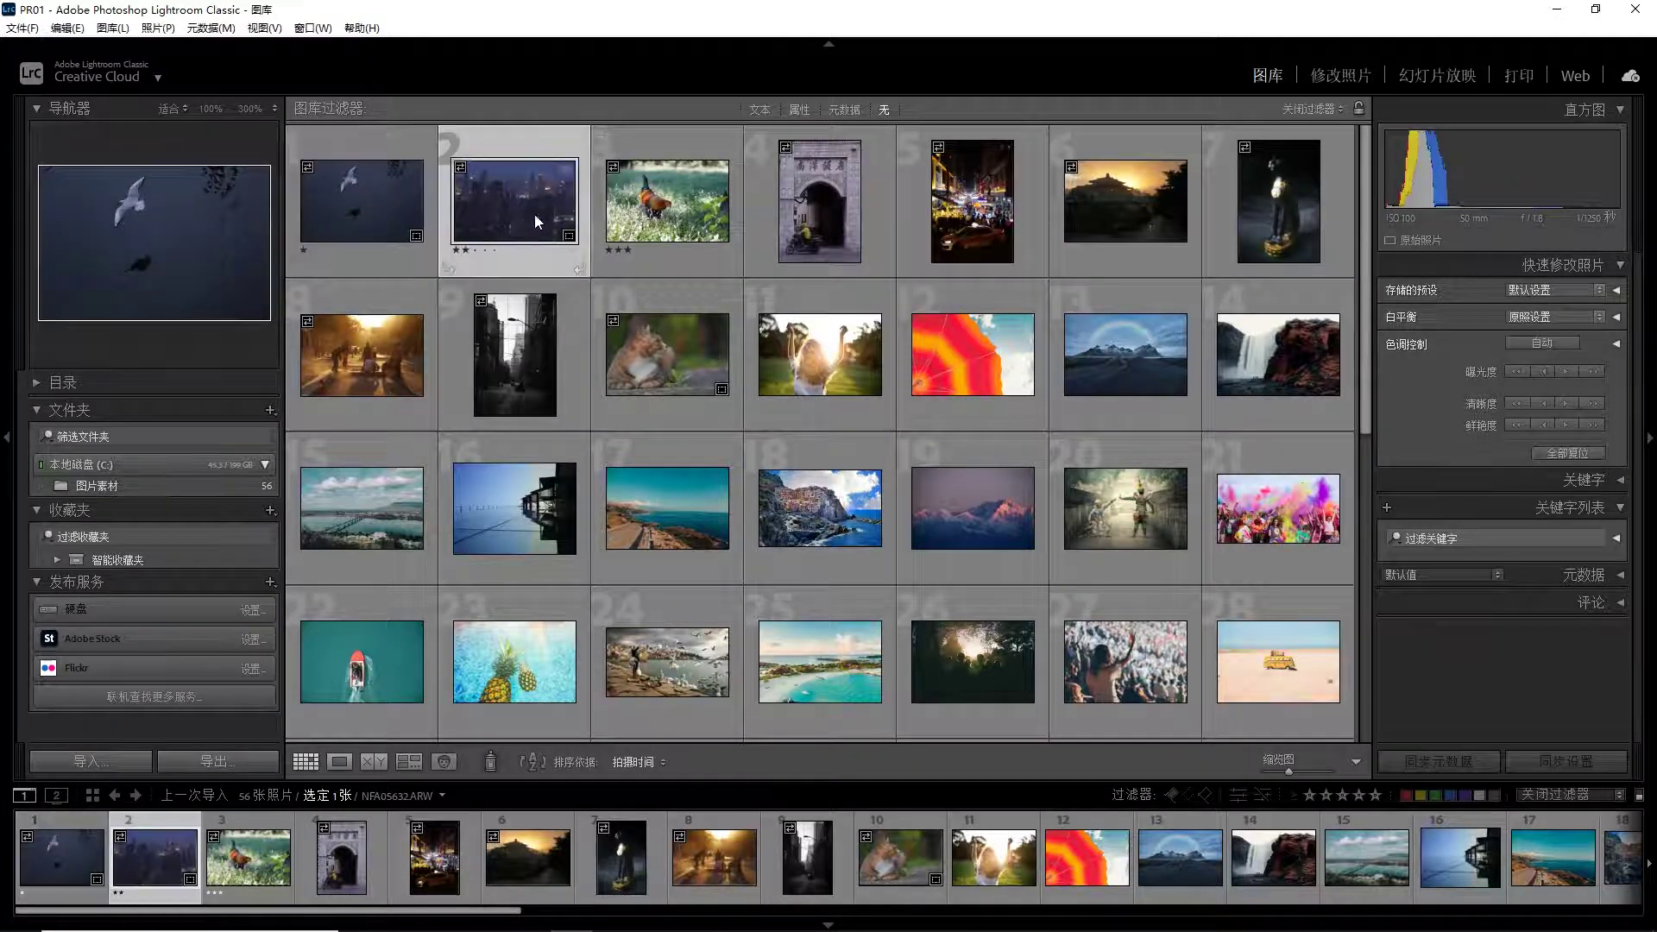
{"action": "left_click", "coordinate": [673, 215]}
{"action": "mouse_move", "coordinate": [361, 208]}
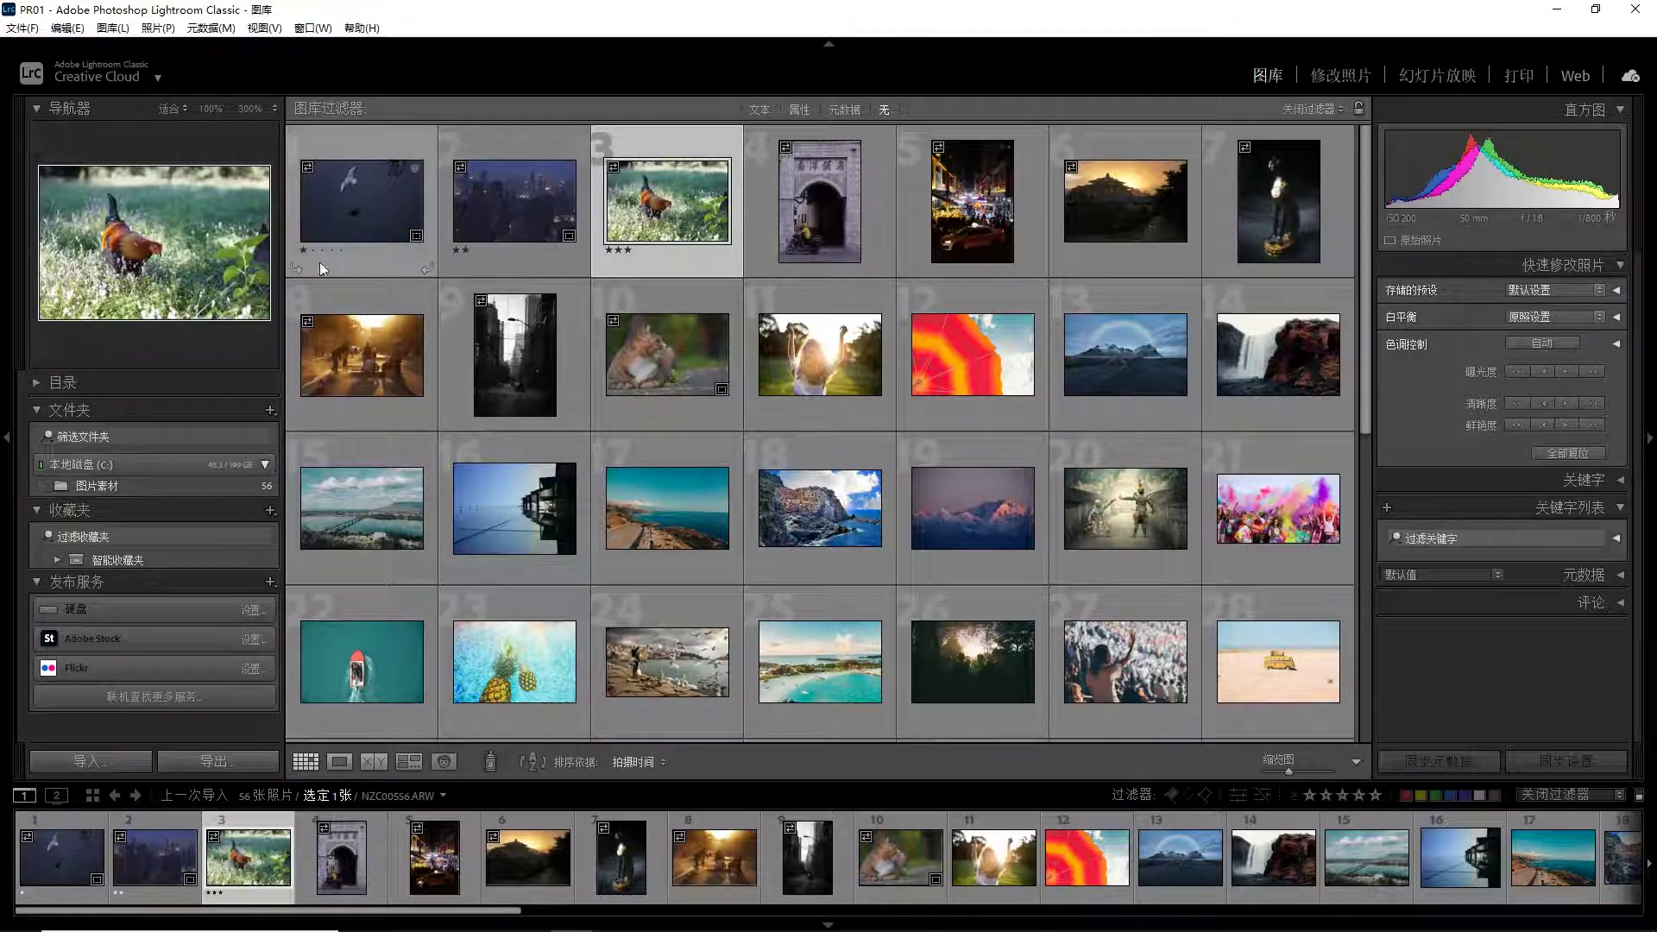
{"action": "left_click", "coordinate": [310, 251]}
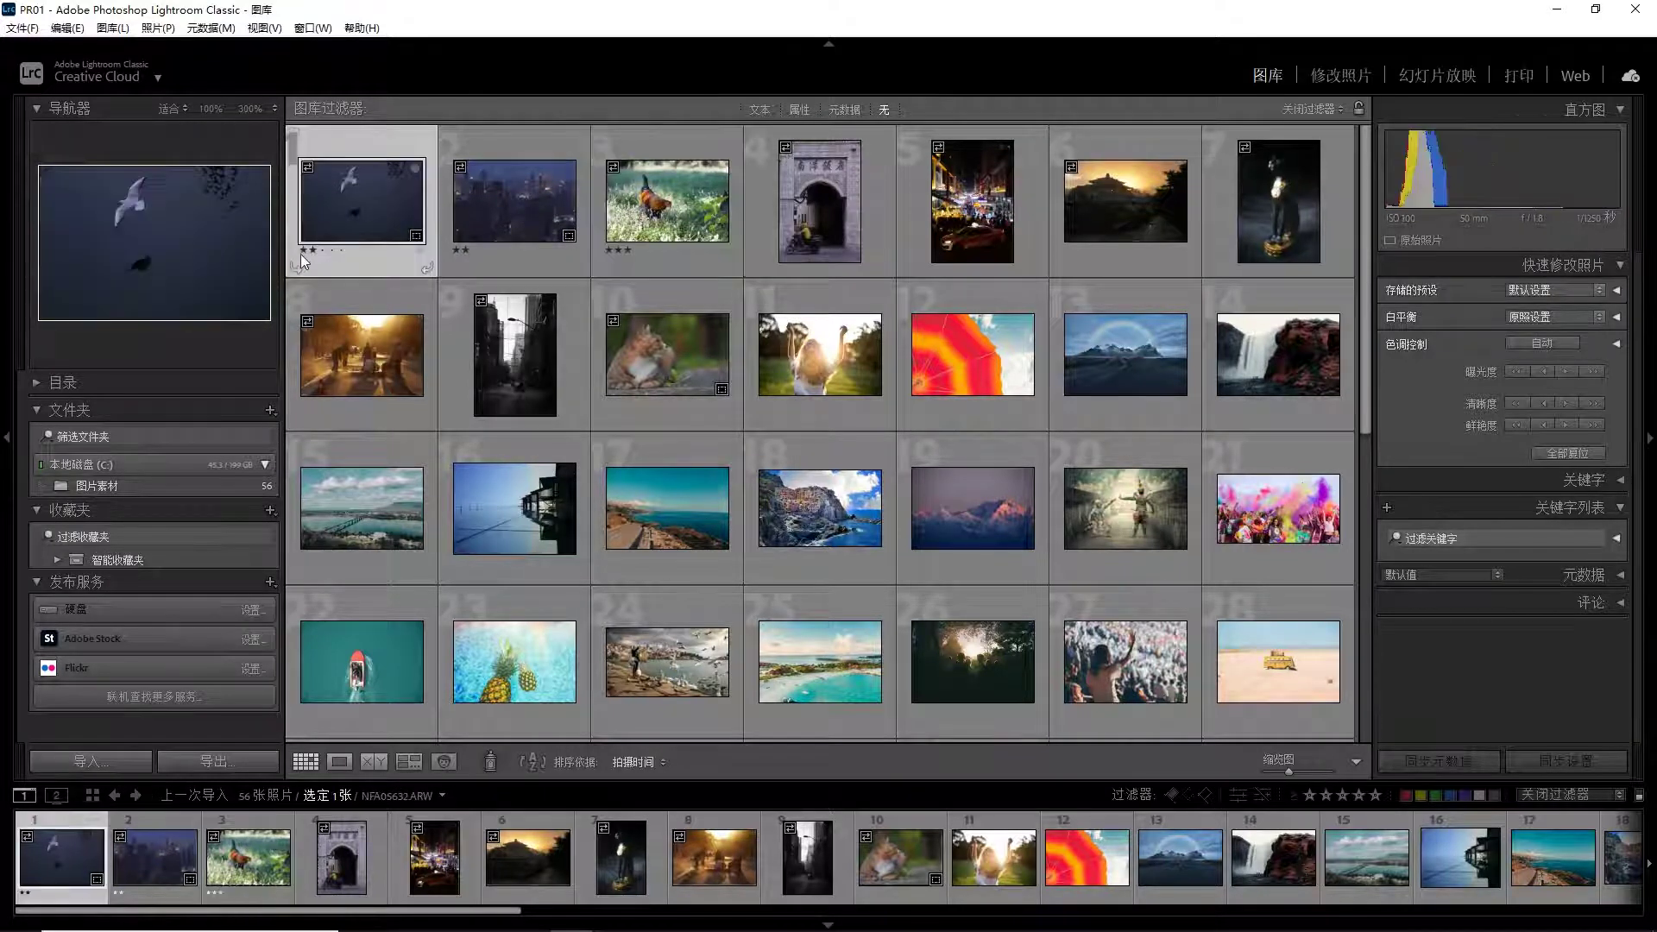
{"action": "left_click", "coordinate": [303, 250]}
{"action": "left_click", "coordinate": [475, 221]}
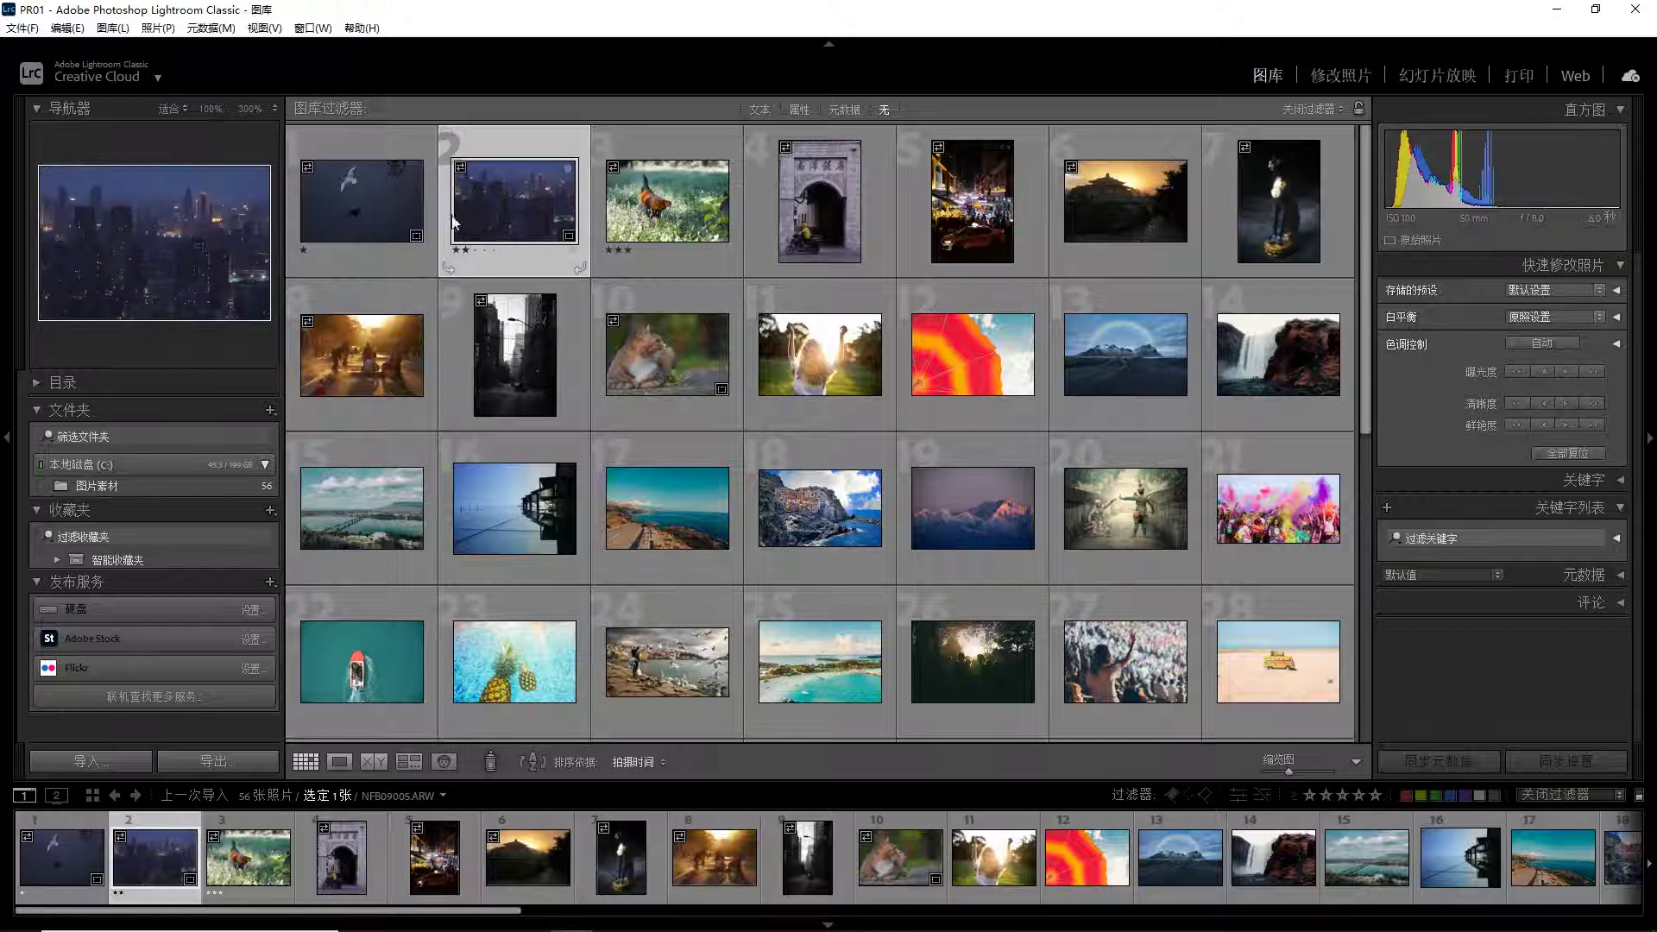
{"action": "key", "text": "Left"}
{"action": "key", "text": "Right"}
{"action": "key", "text": "Left"}
Rate photo 8 five stars, label it red, and label photo 9 yellow
{"action": "left_click", "coordinate": [361, 359]}
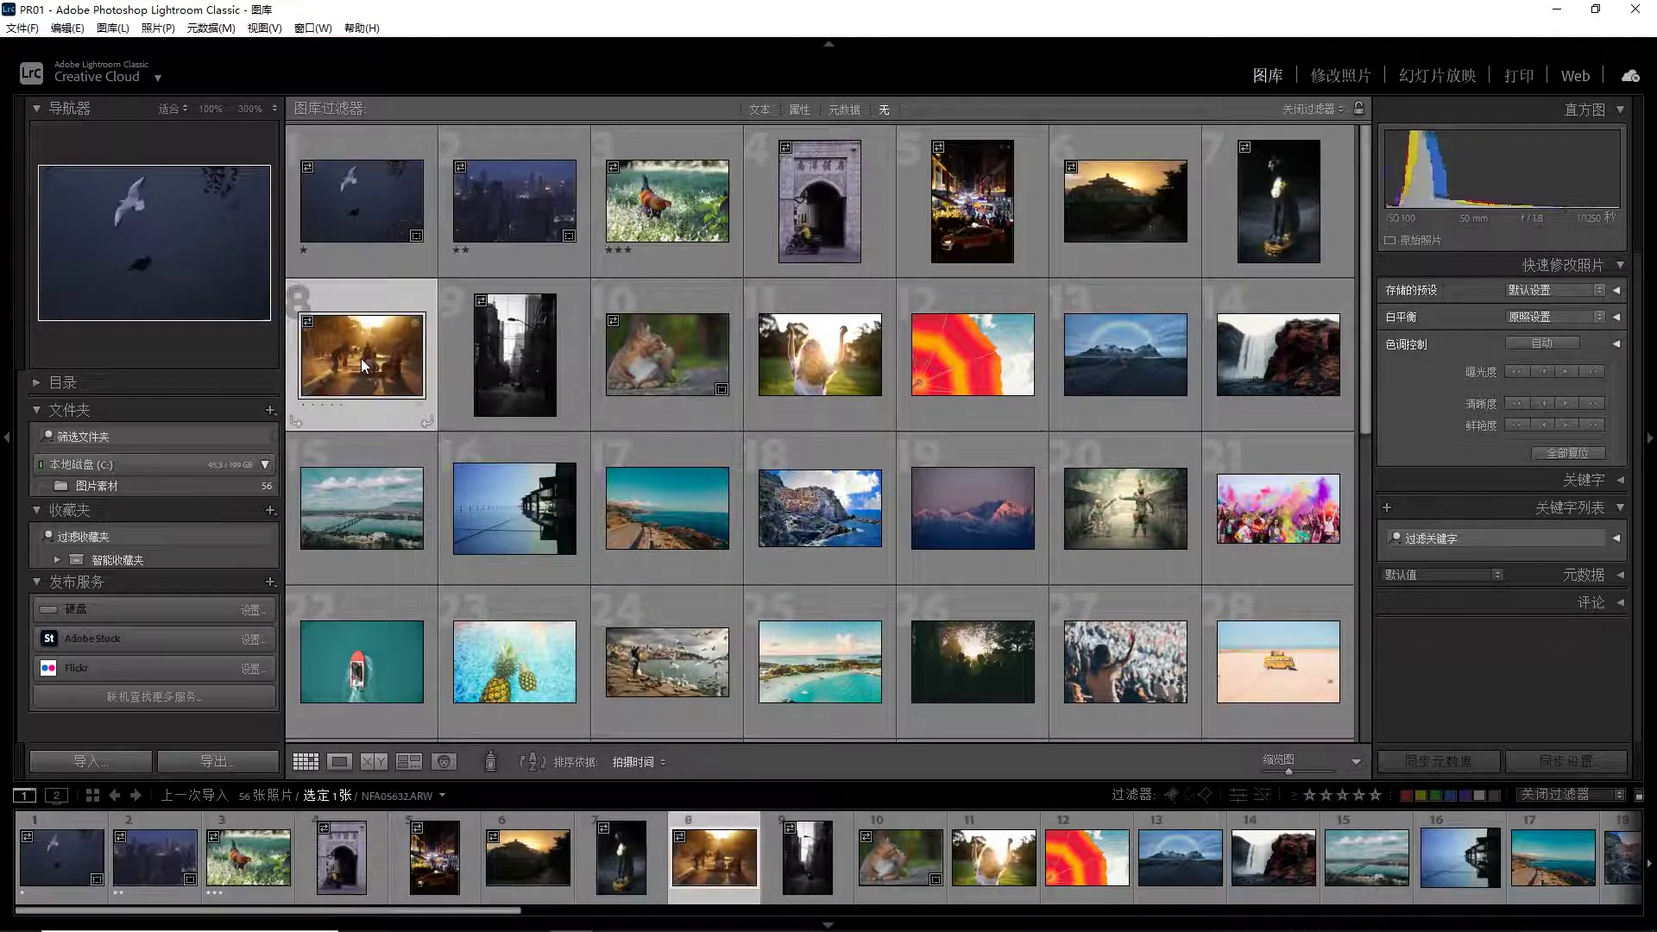
{"action": "key", "text": "5"}
{"action": "key", "text": "Left"}
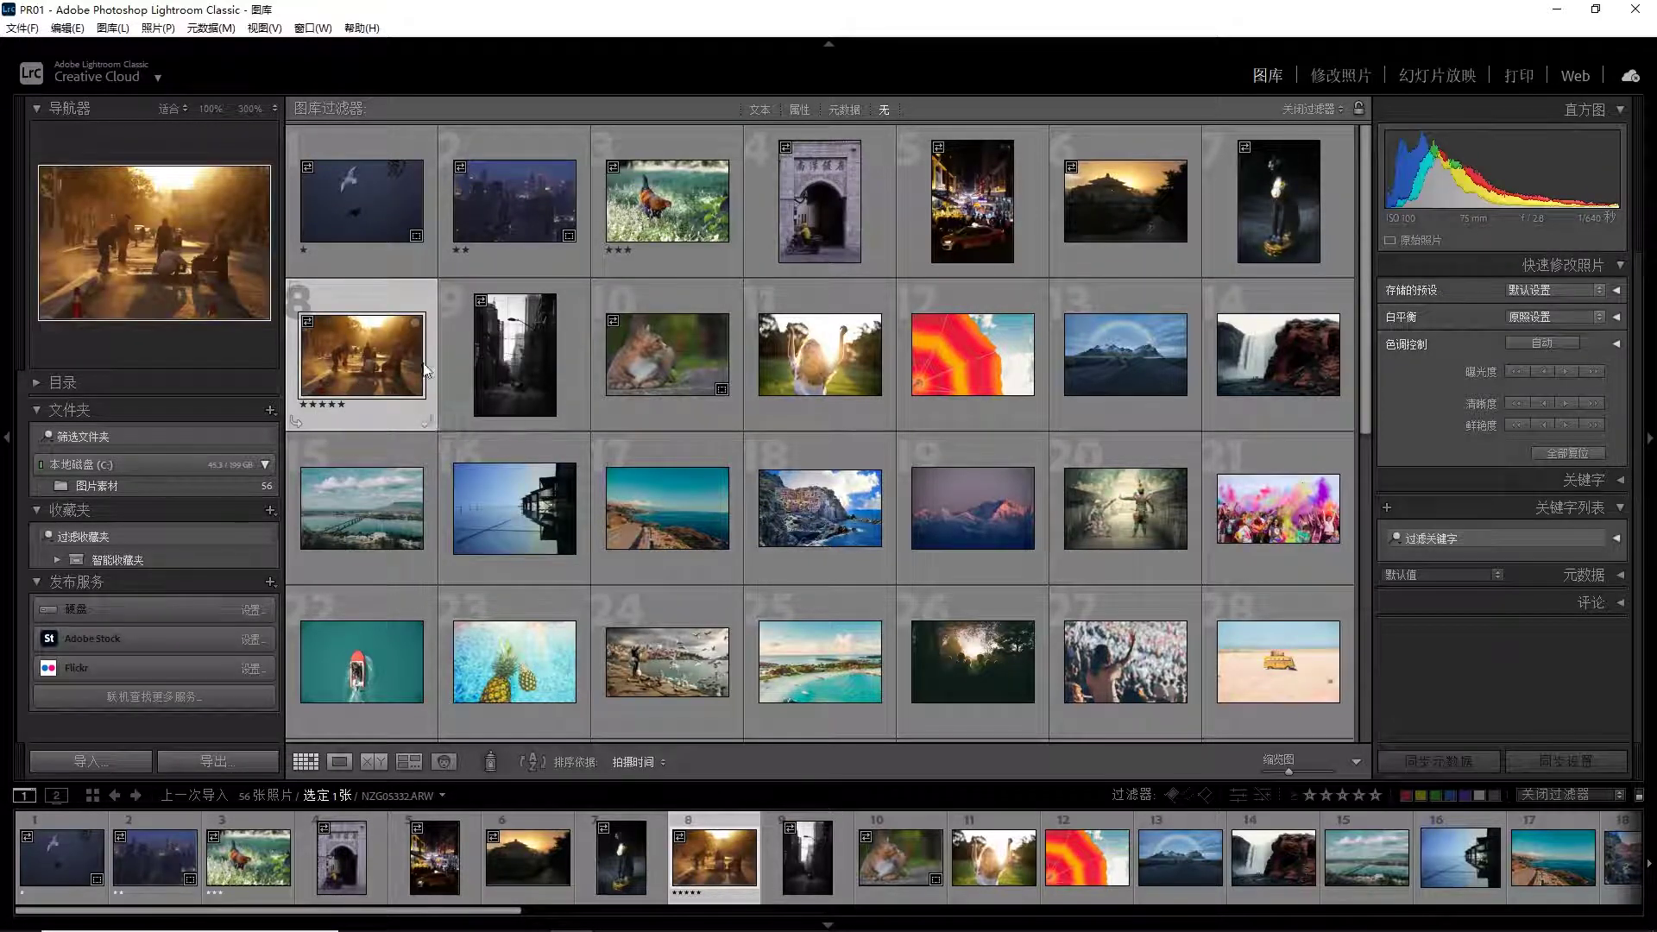
{"action": "mouse_move", "coordinate": [514, 505]}
{"action": "key", "text": "6"}
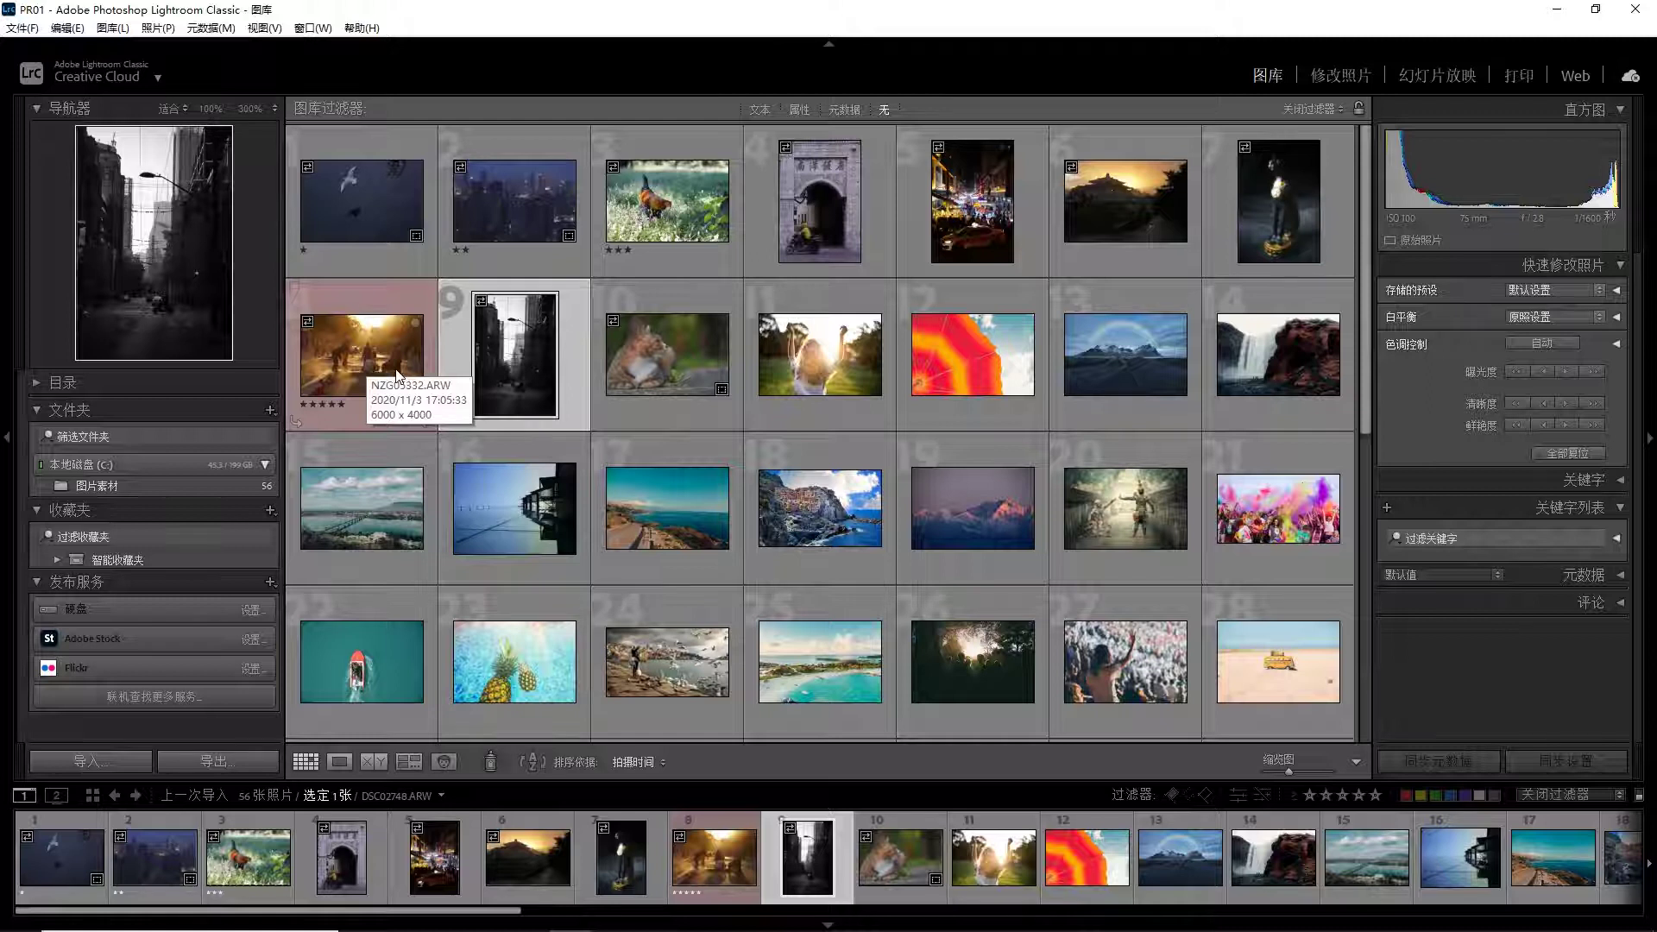
{"action": "key", "text": "7"}
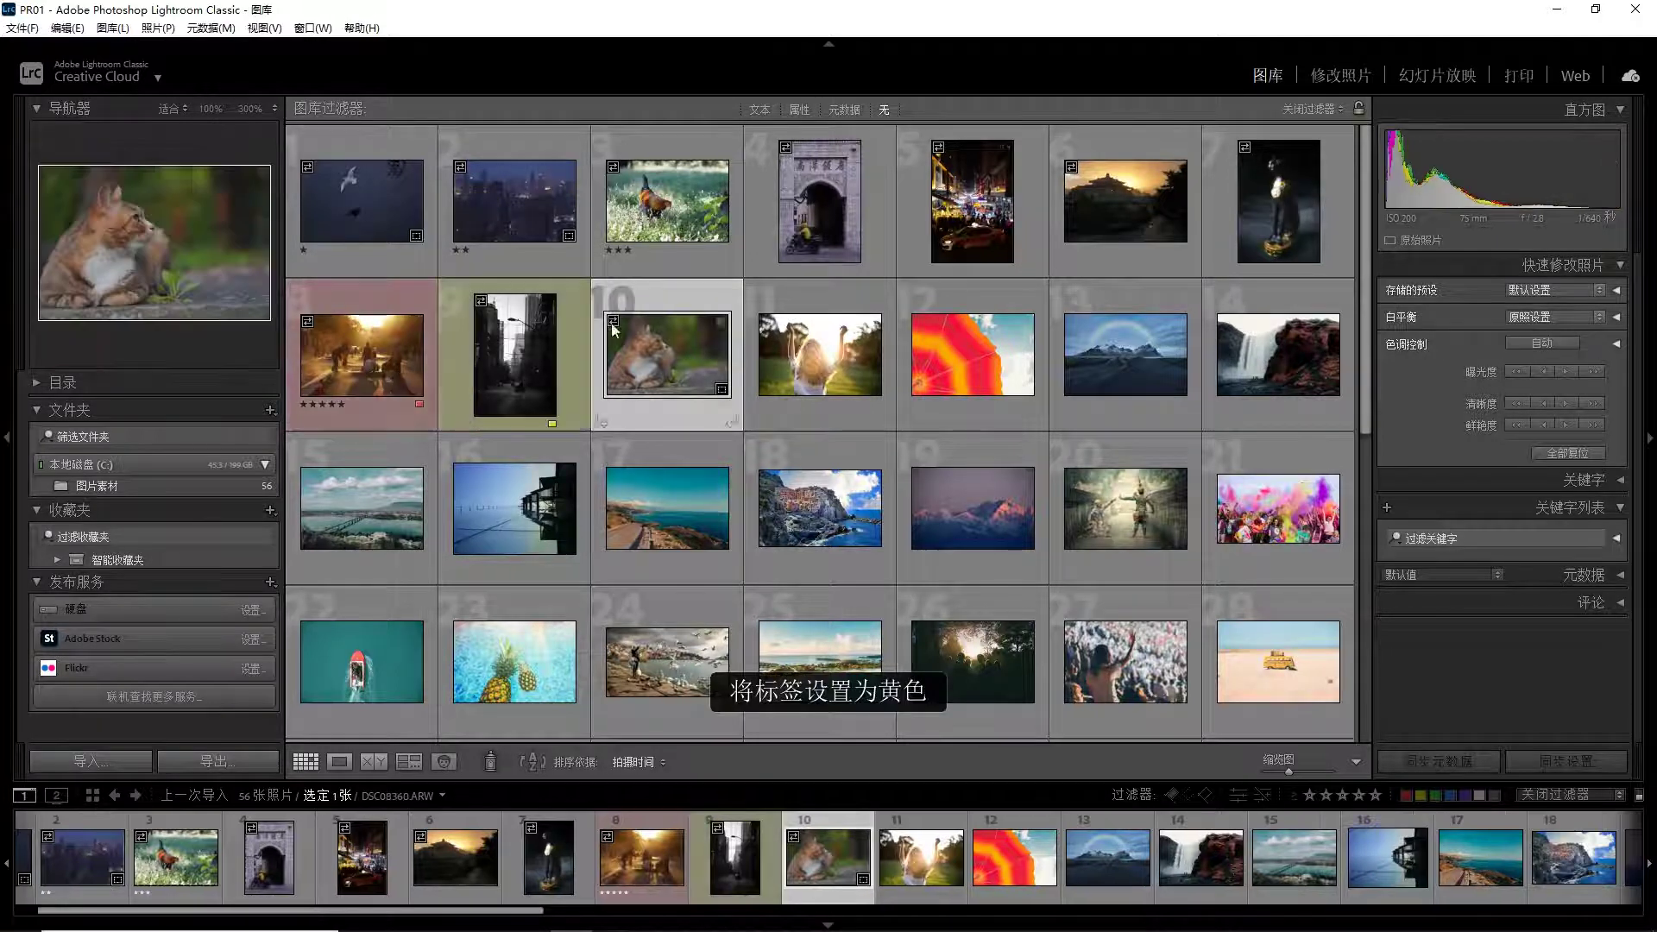
Remove the yellow label from photo 9 and the red label from photo 8
{"action": "left_click", "coordinate": [507, 479]}
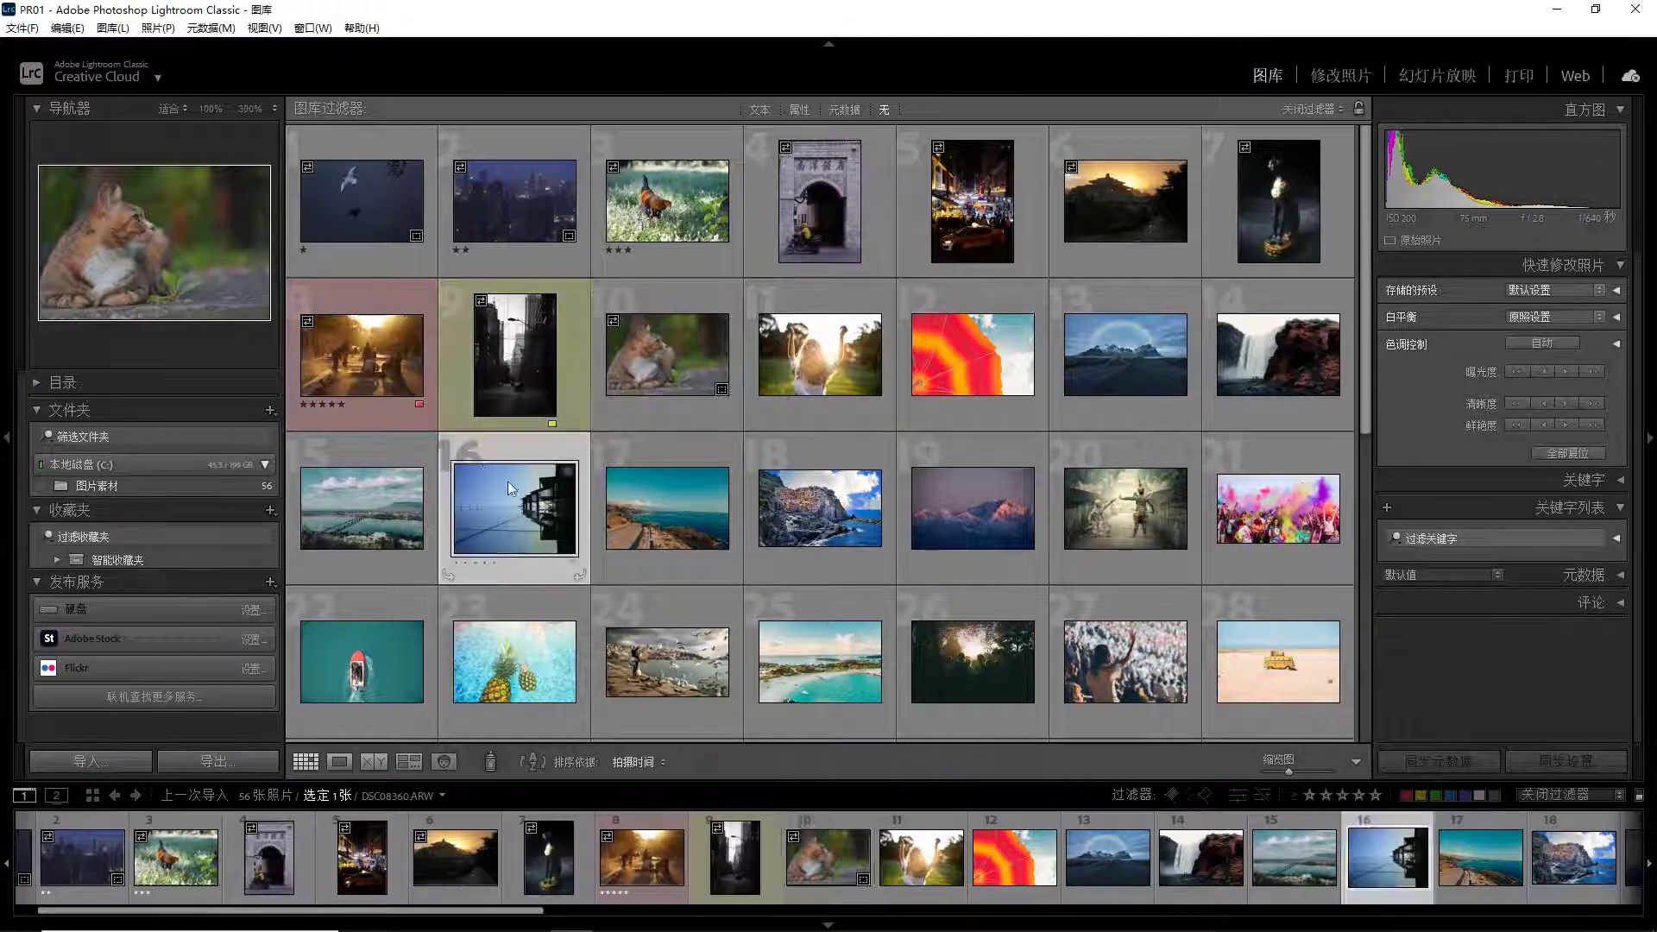
{"action": "left_click", "coordinate": [520, 371]}
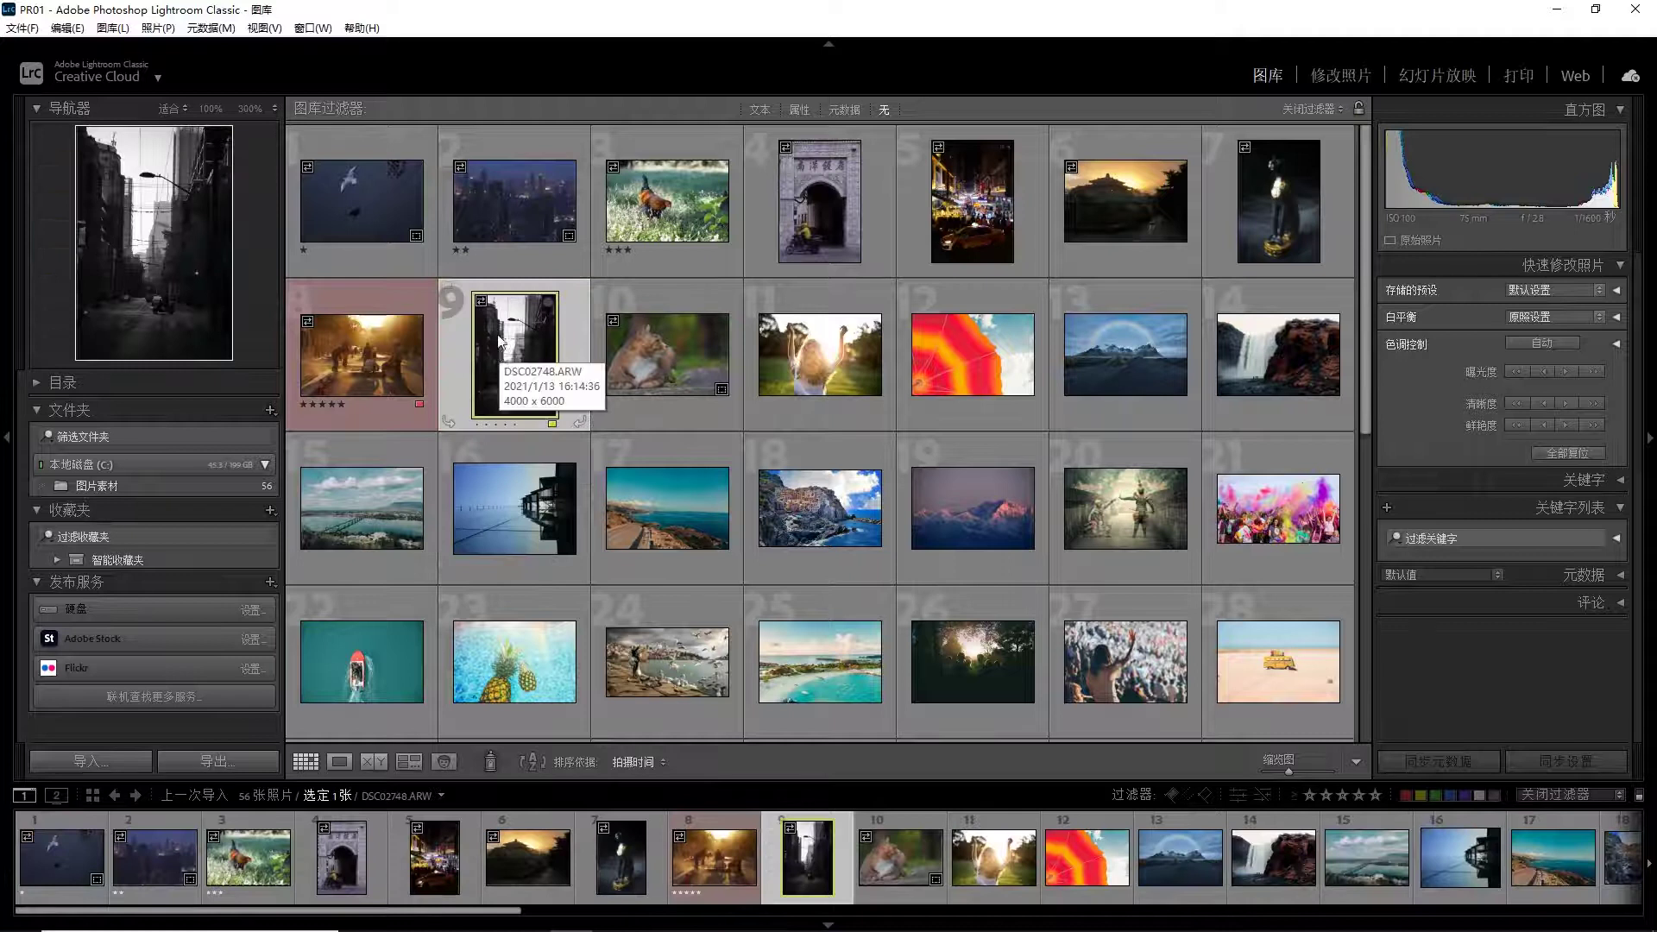
{"action": "right_click", "coordinate": [509, 336]}
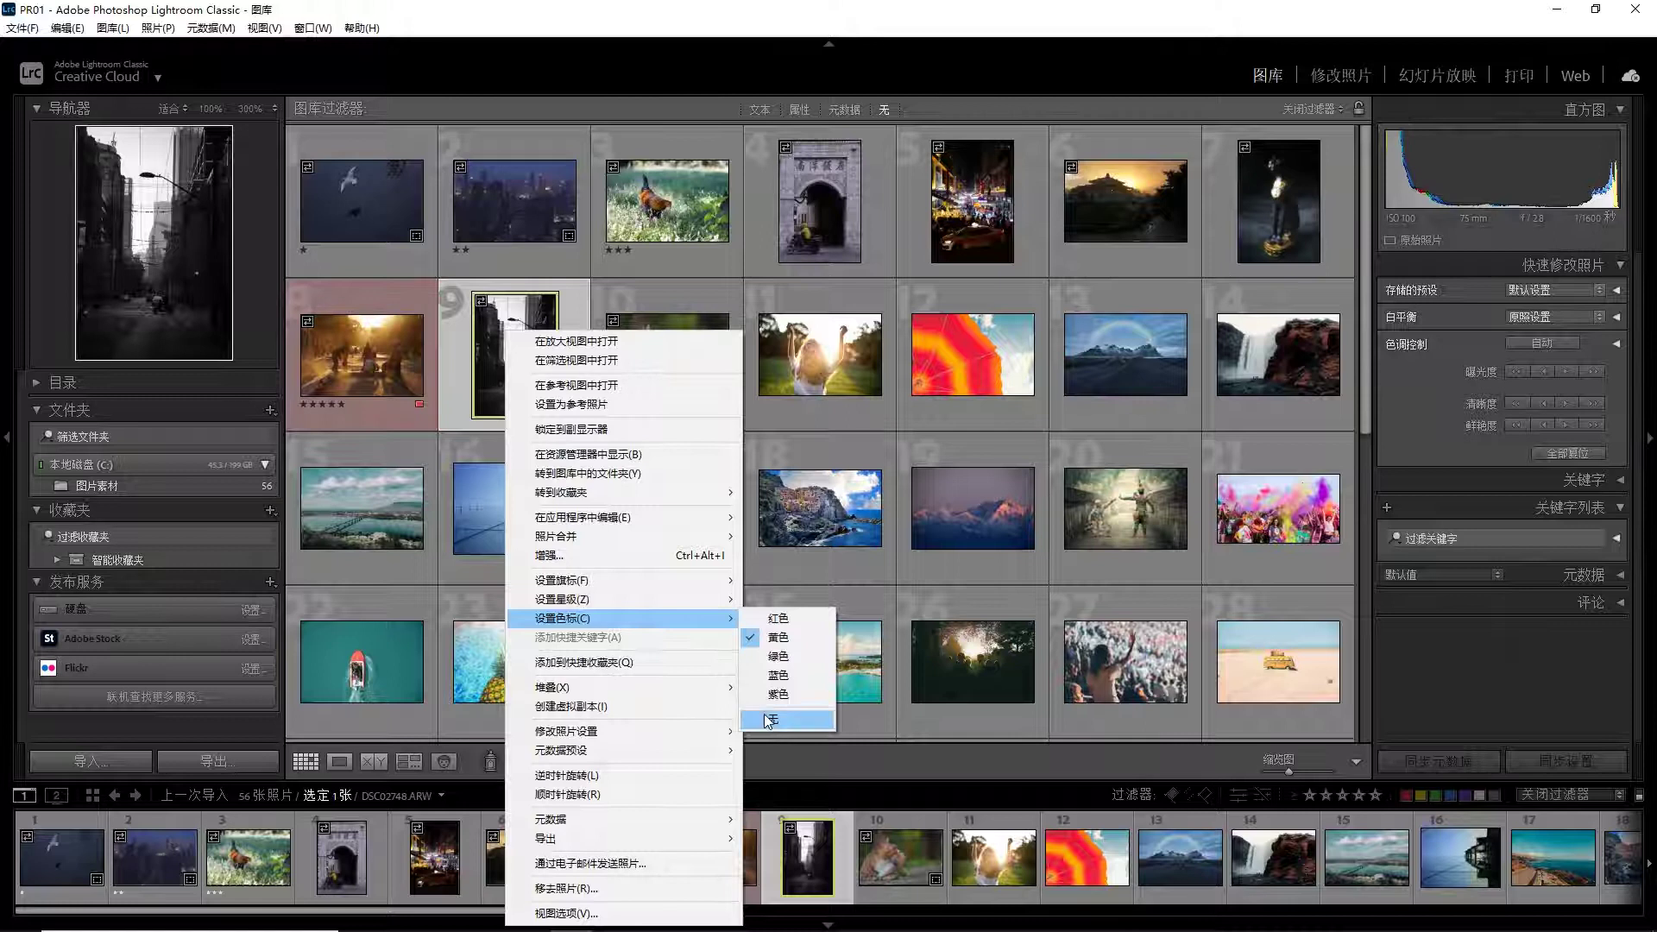
{"action": "left_click", "coordinate": [774, 719]}
{"action": "right_click", "coordinate": [411, 380]}
{"action": "mouse_move", "coordinate": [531, 624]}
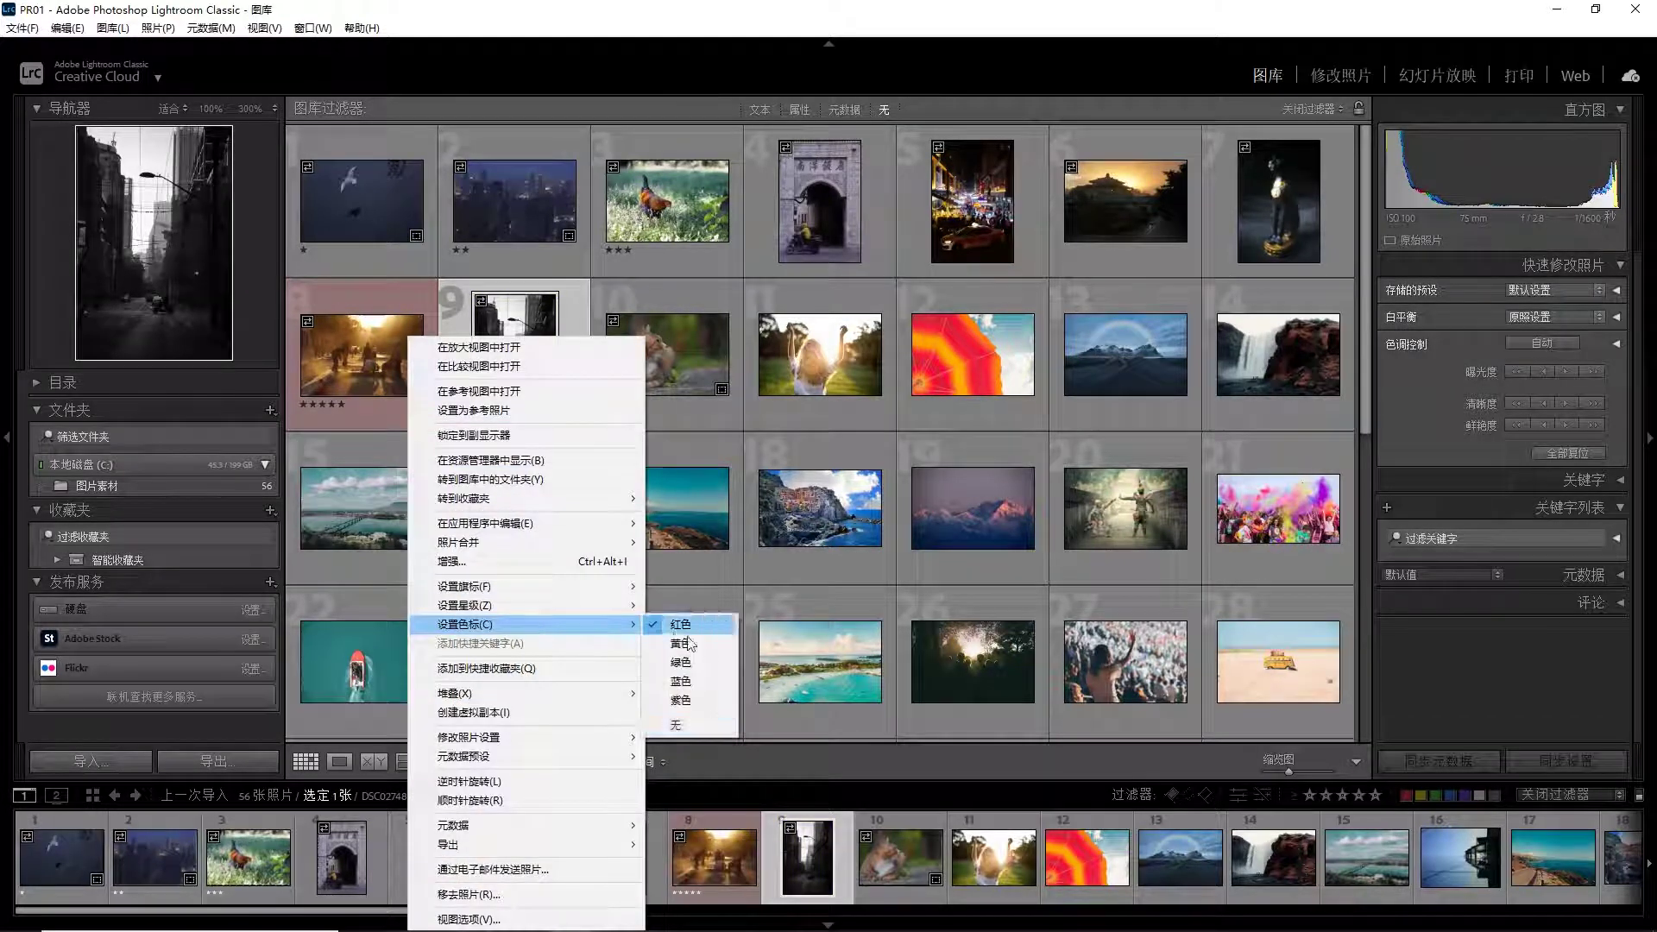
{"action": "left_click", "coordinate": [723, 728]}
Give photos 11, 12 and 13 red colour labels
{"action": "left_click", "coordinate": [682, 518]}
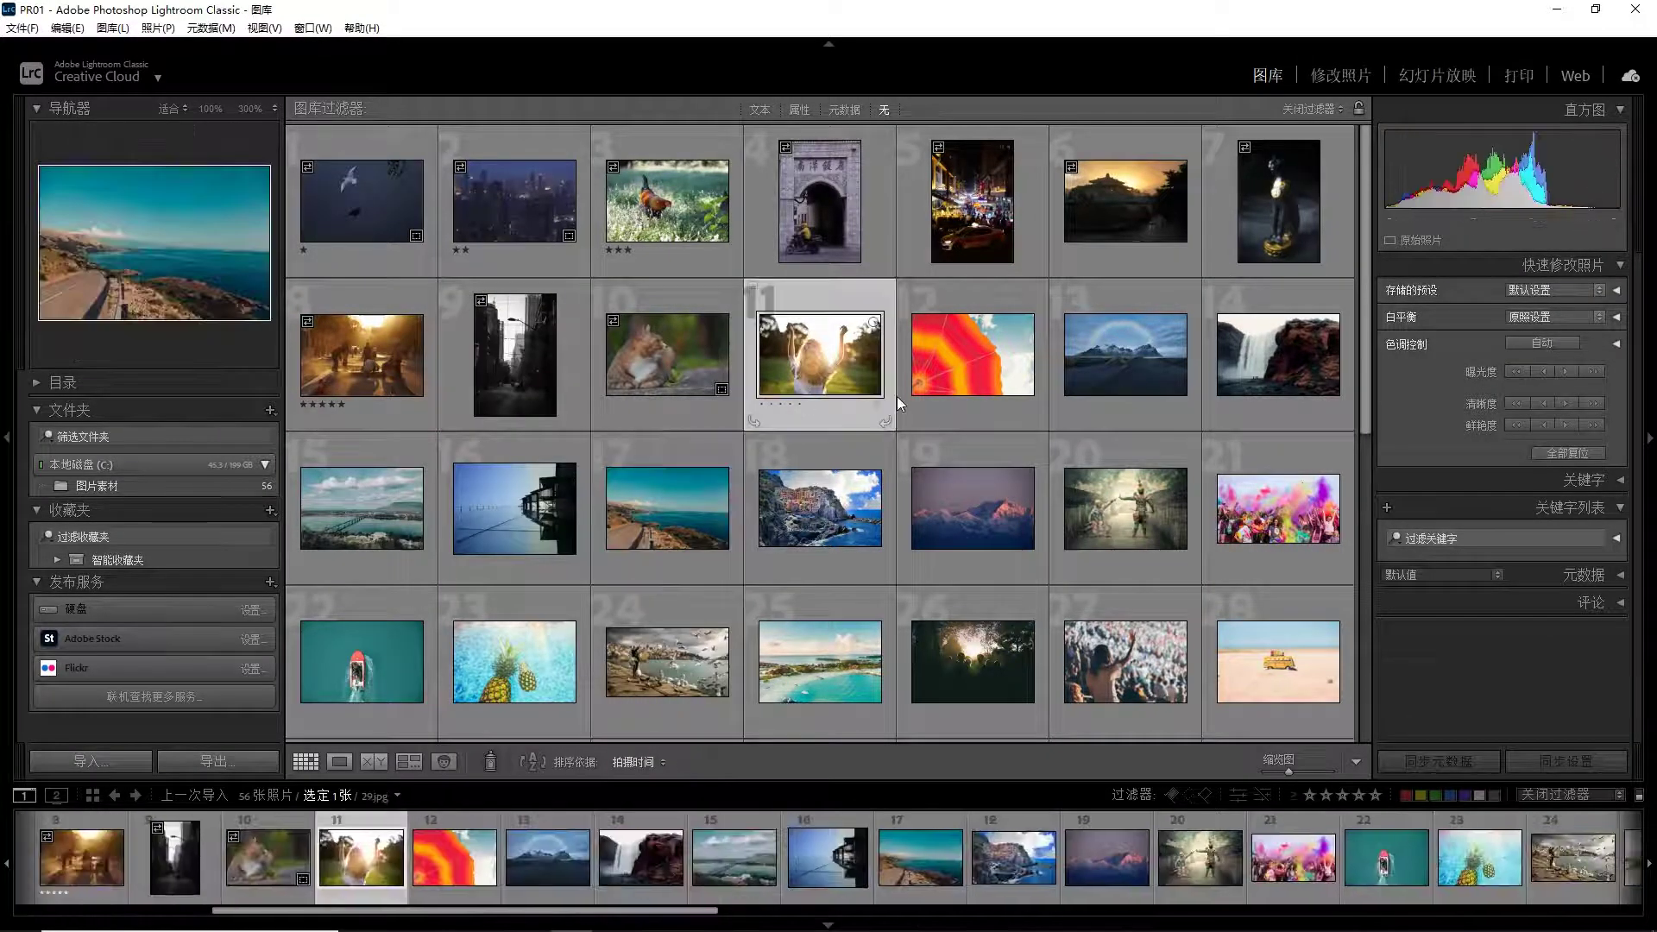
{"action": "left_click", "coordinate": [826, 392]}
{"action": "key", "text": "6"}
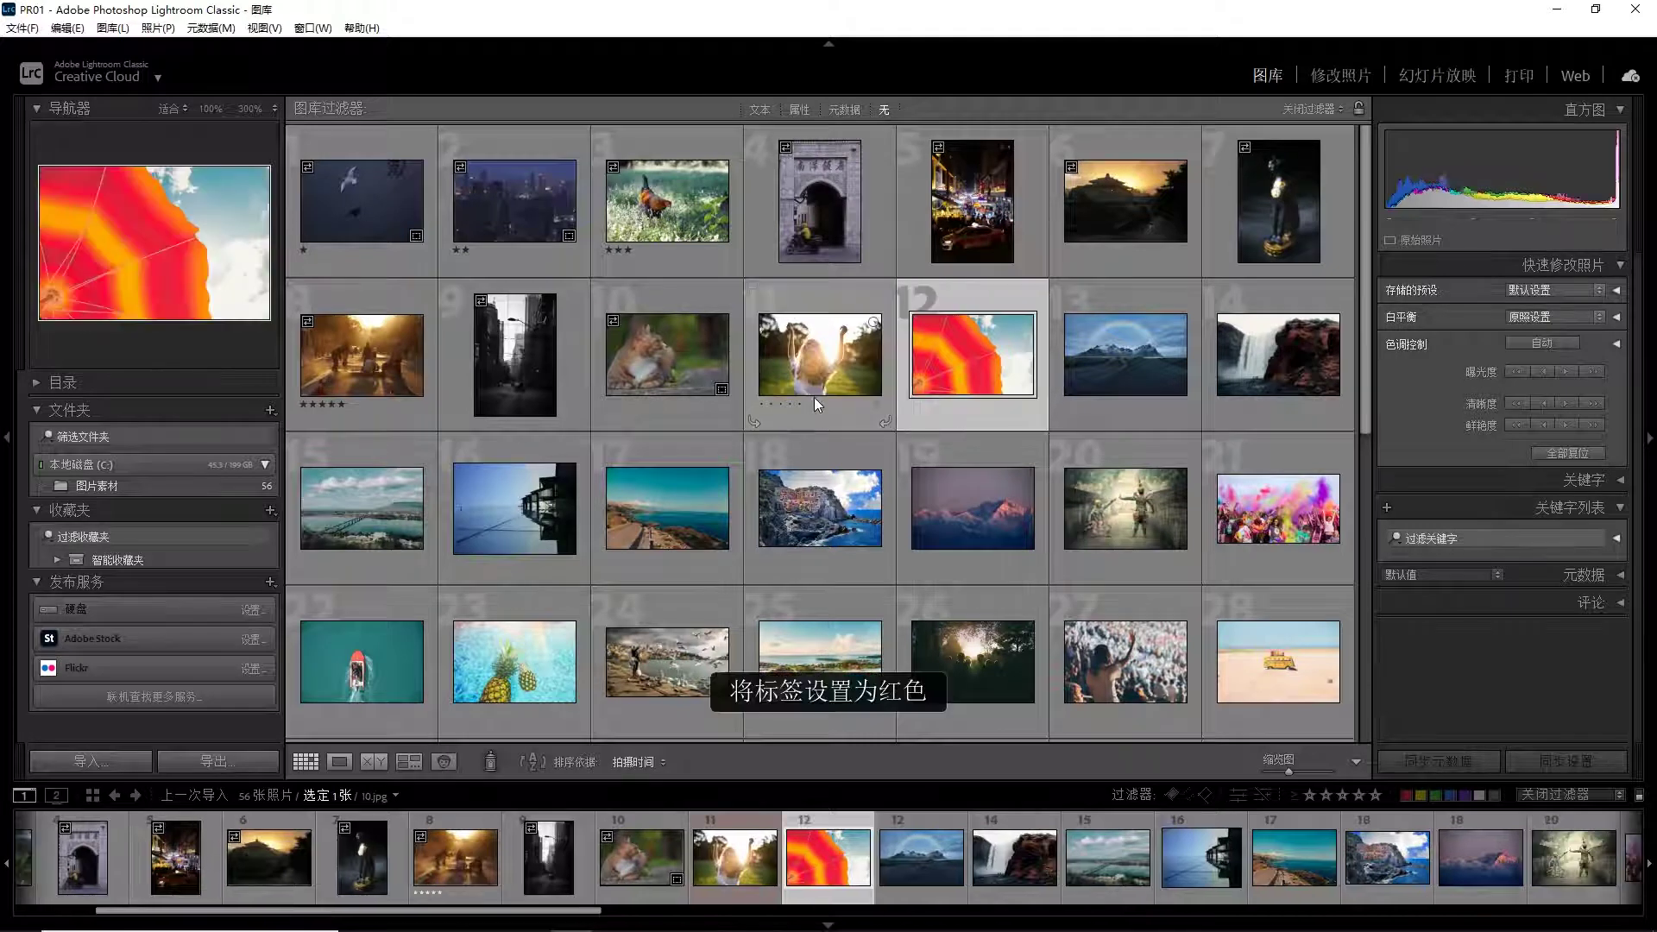
{"action": "key", "text": "6"}
{"action": "key", "text": "6"}
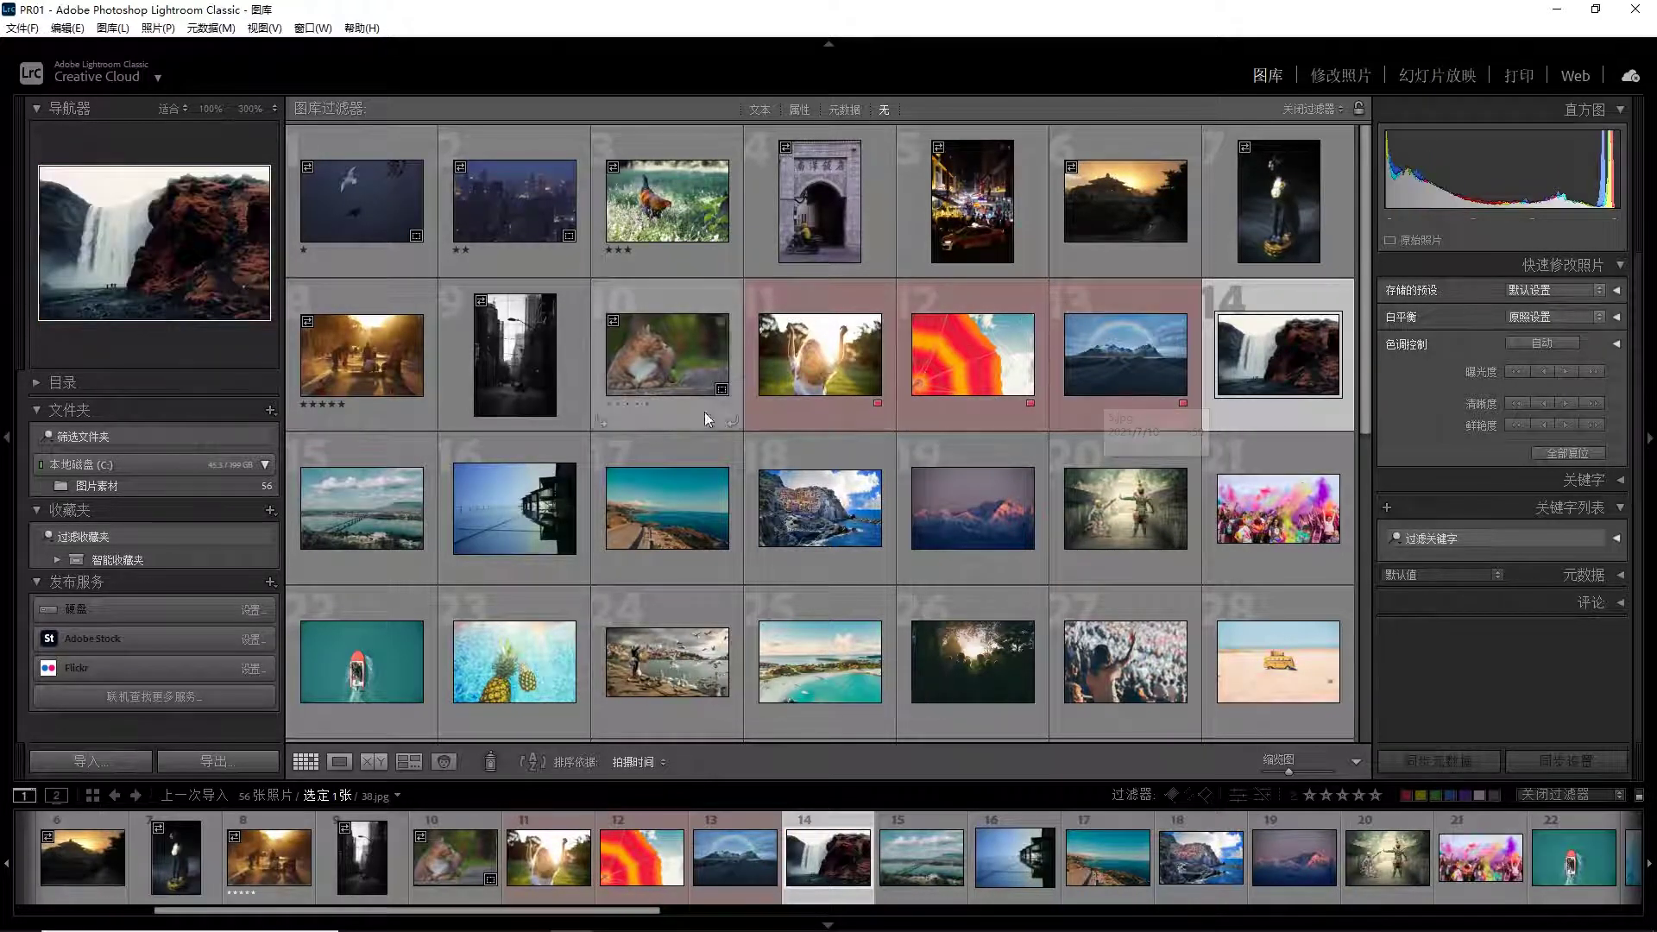
Rate the rooster, cat and pineapple photos (3, 10, 23) five stars
{"action": "left_click", "coordinate": [380, 203]}
{"action": "scroll", "coordinate": [542, 510], "scroll_direction": "down", "scroll_amount": 2}
{"action": "scroll", "coordinate": [542, 511], "scroll_direction": "up", "scroll_amount": 2}
{"action": "left_click", "coordinate": [635, 380]}
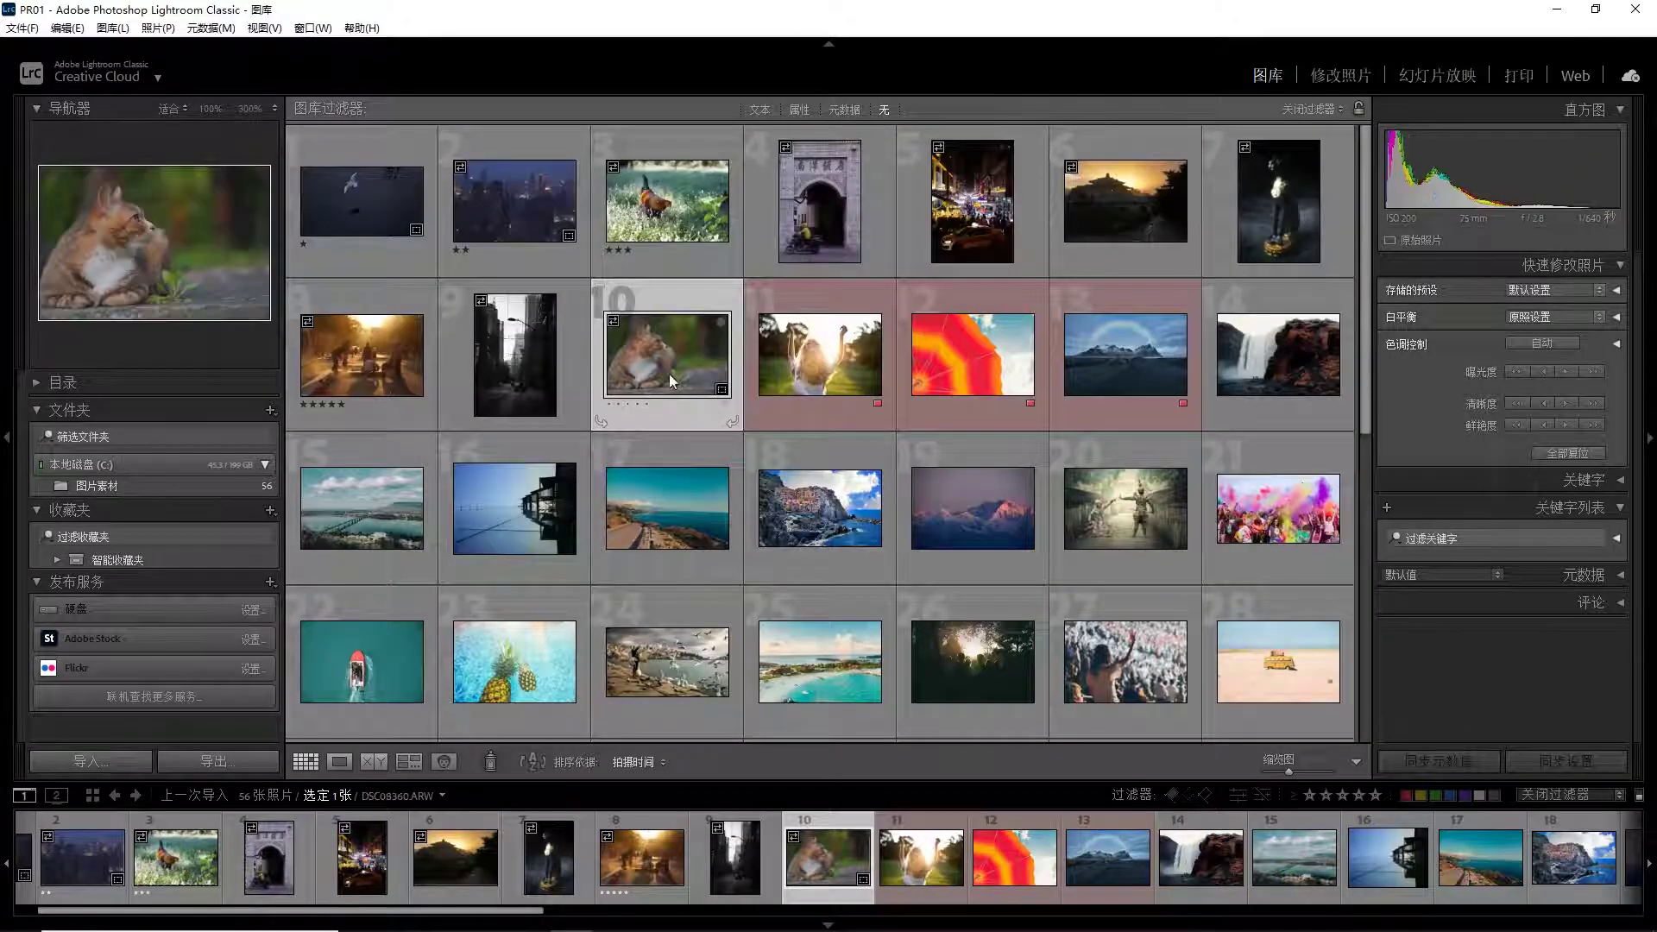
{"action": "left_click", "coordinate": [642, 246], "text": "ctrl"}
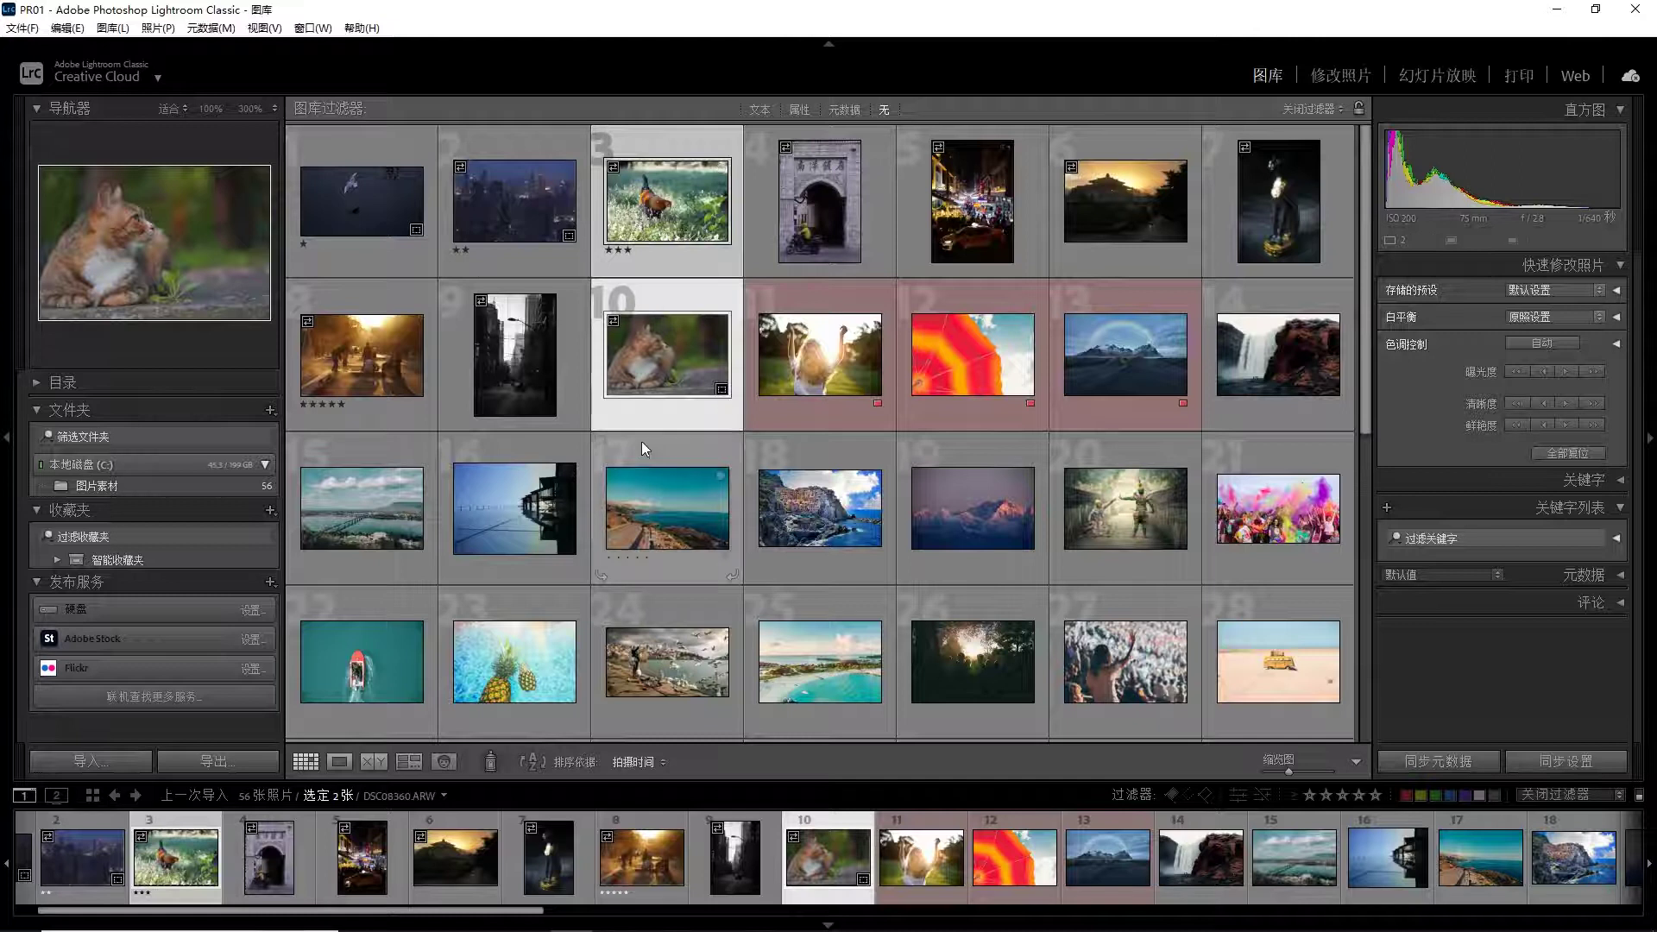
{"action": "scroll", "coordinate": [644, 436], "scroll_direction": "down", "scroll_amount": 3}
{"action": "left_click", "coordinate": [514, 458], "text": "ctrl"}
{"action": "left_click", "coordinate": [396, 594], "text": "ctrl"}
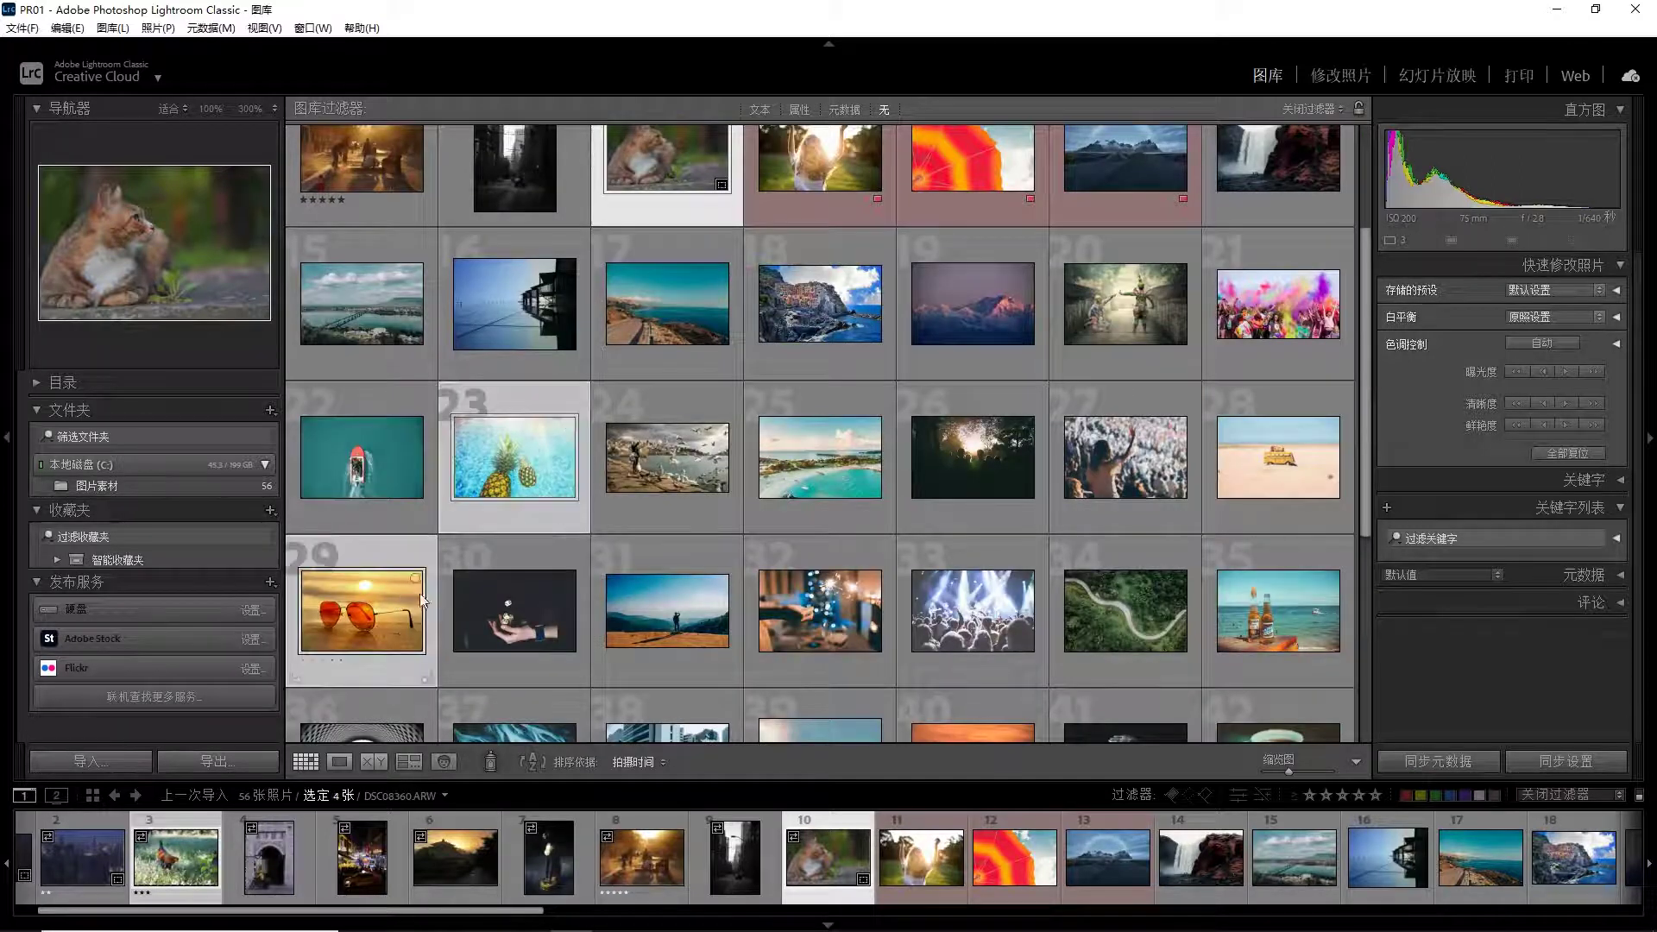
{"action": "scroll", "coordinate": [655, 592], "scroll_direction": "up", "scroll_amount": 2}
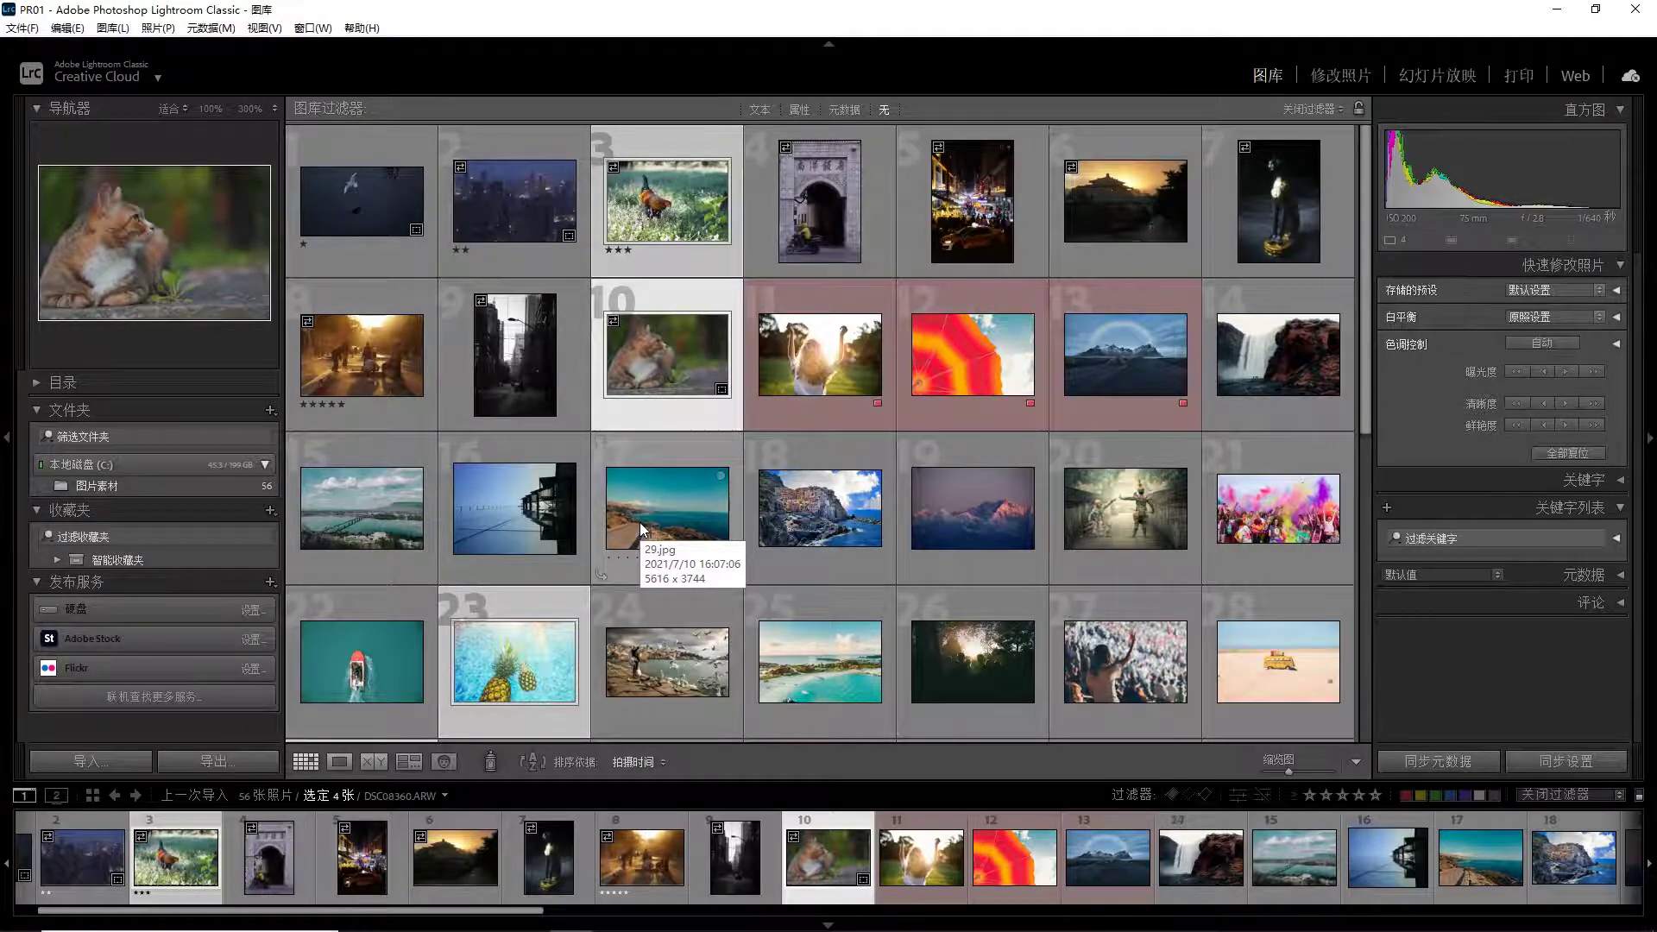
{"action": "key", "text": "ctrl+Right"}
{"action": "key", "text": "5"}
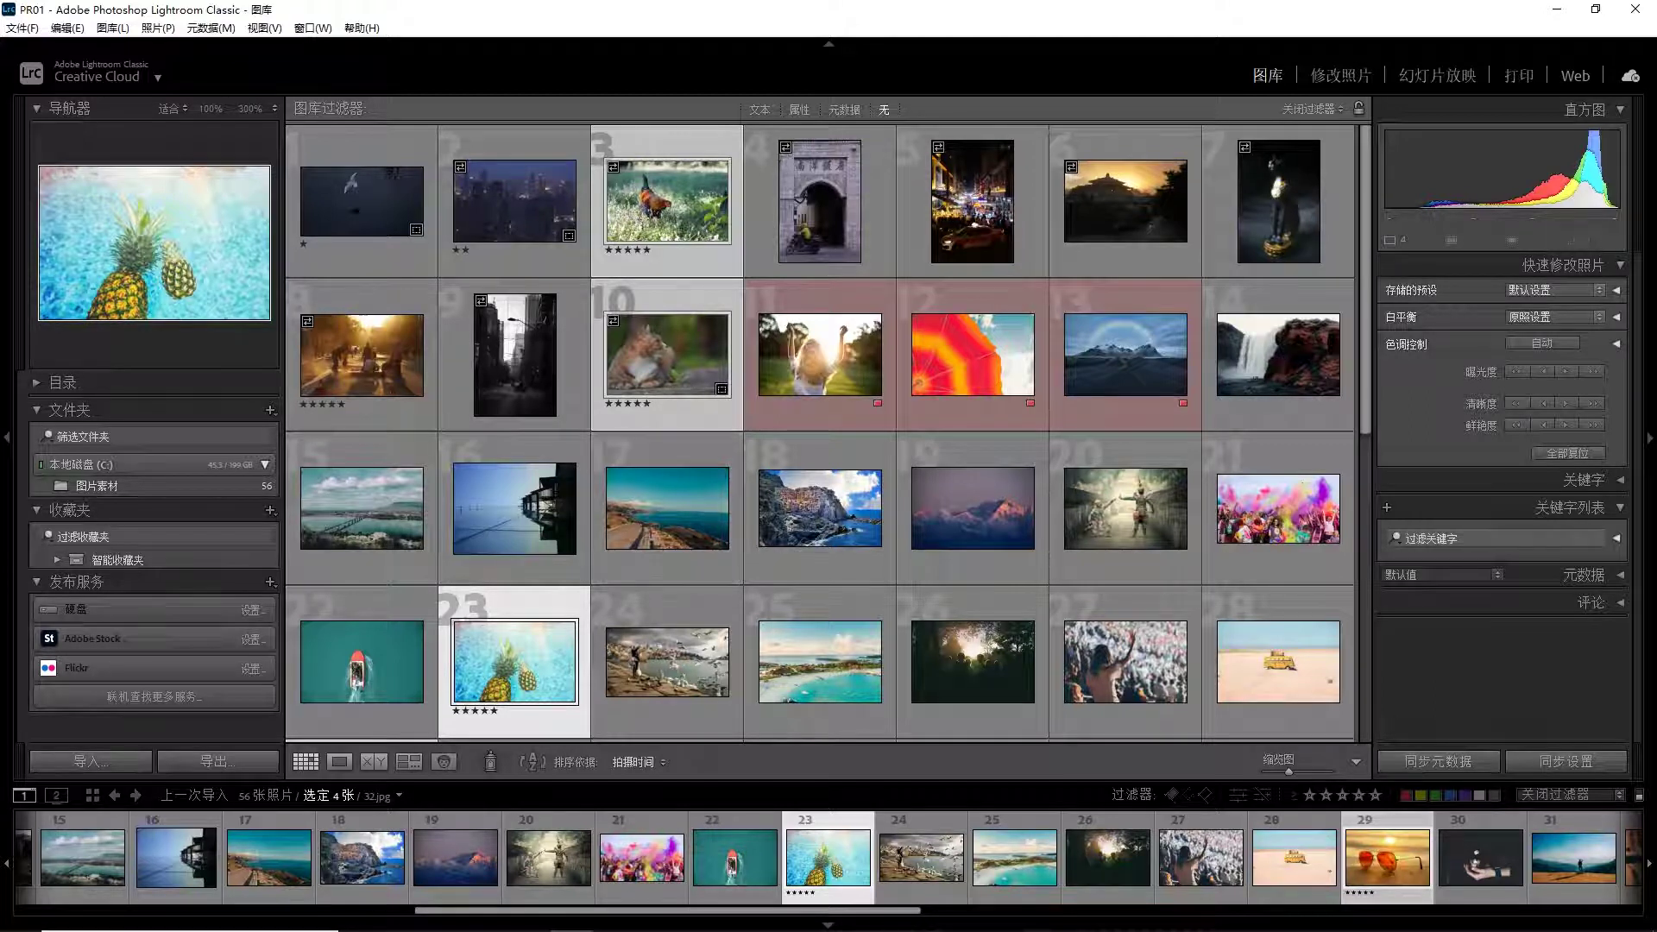
{"action": "left_click", "coordinate": [660, 472]}
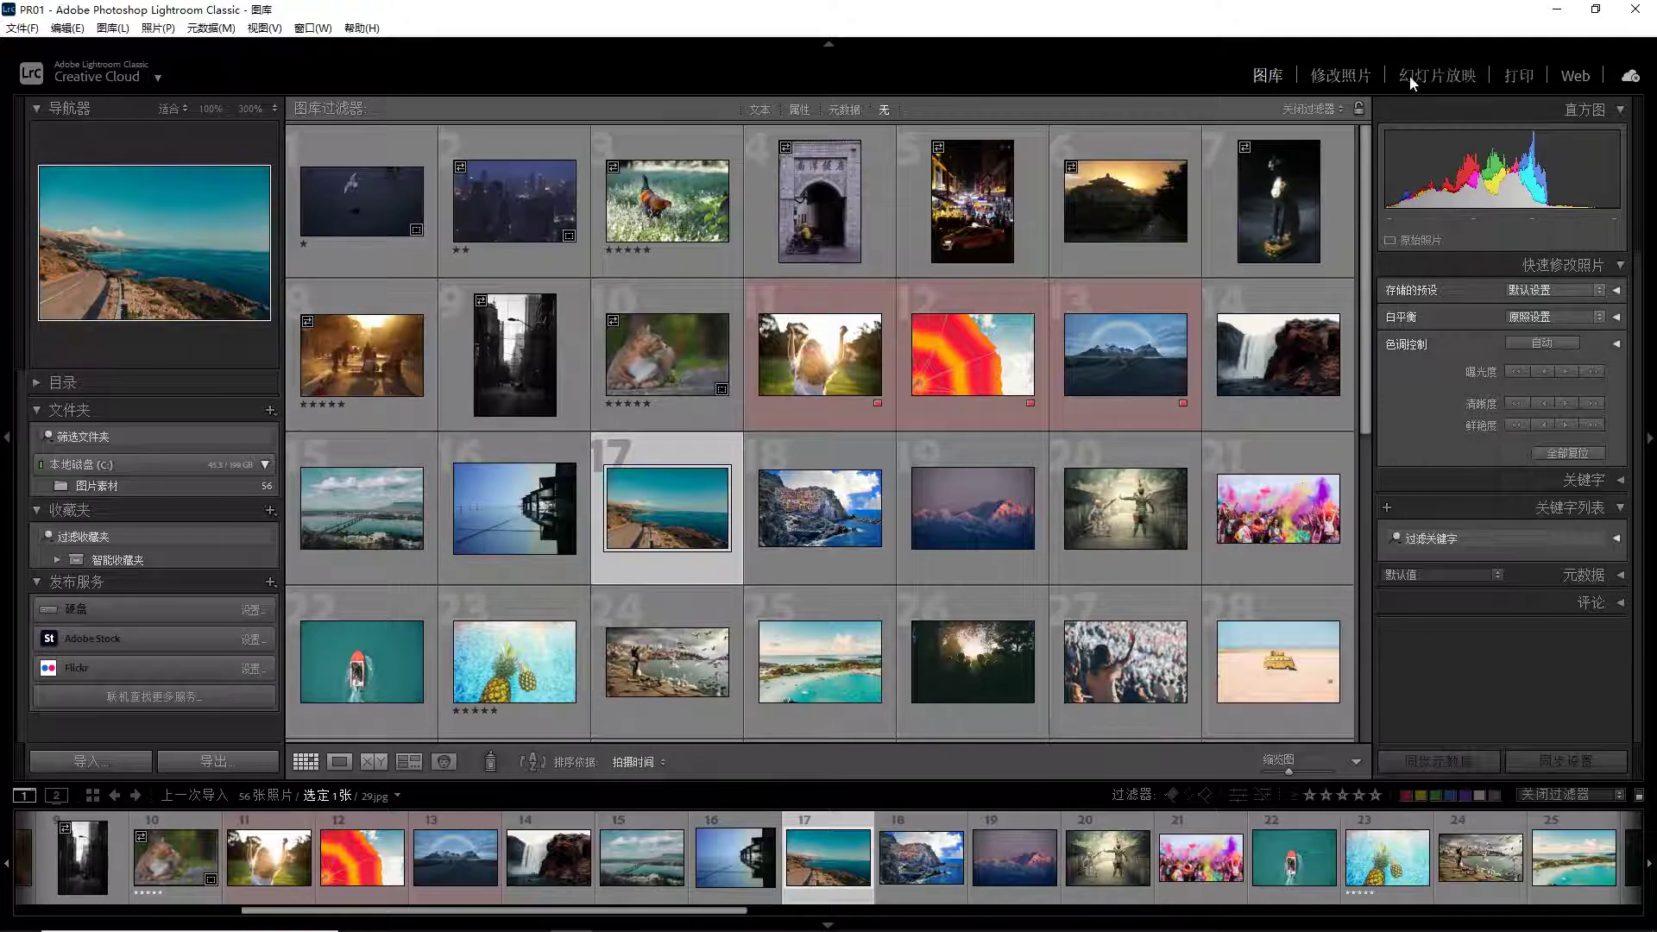
{"action": "right_click", "coordinate": [1195, 85]}
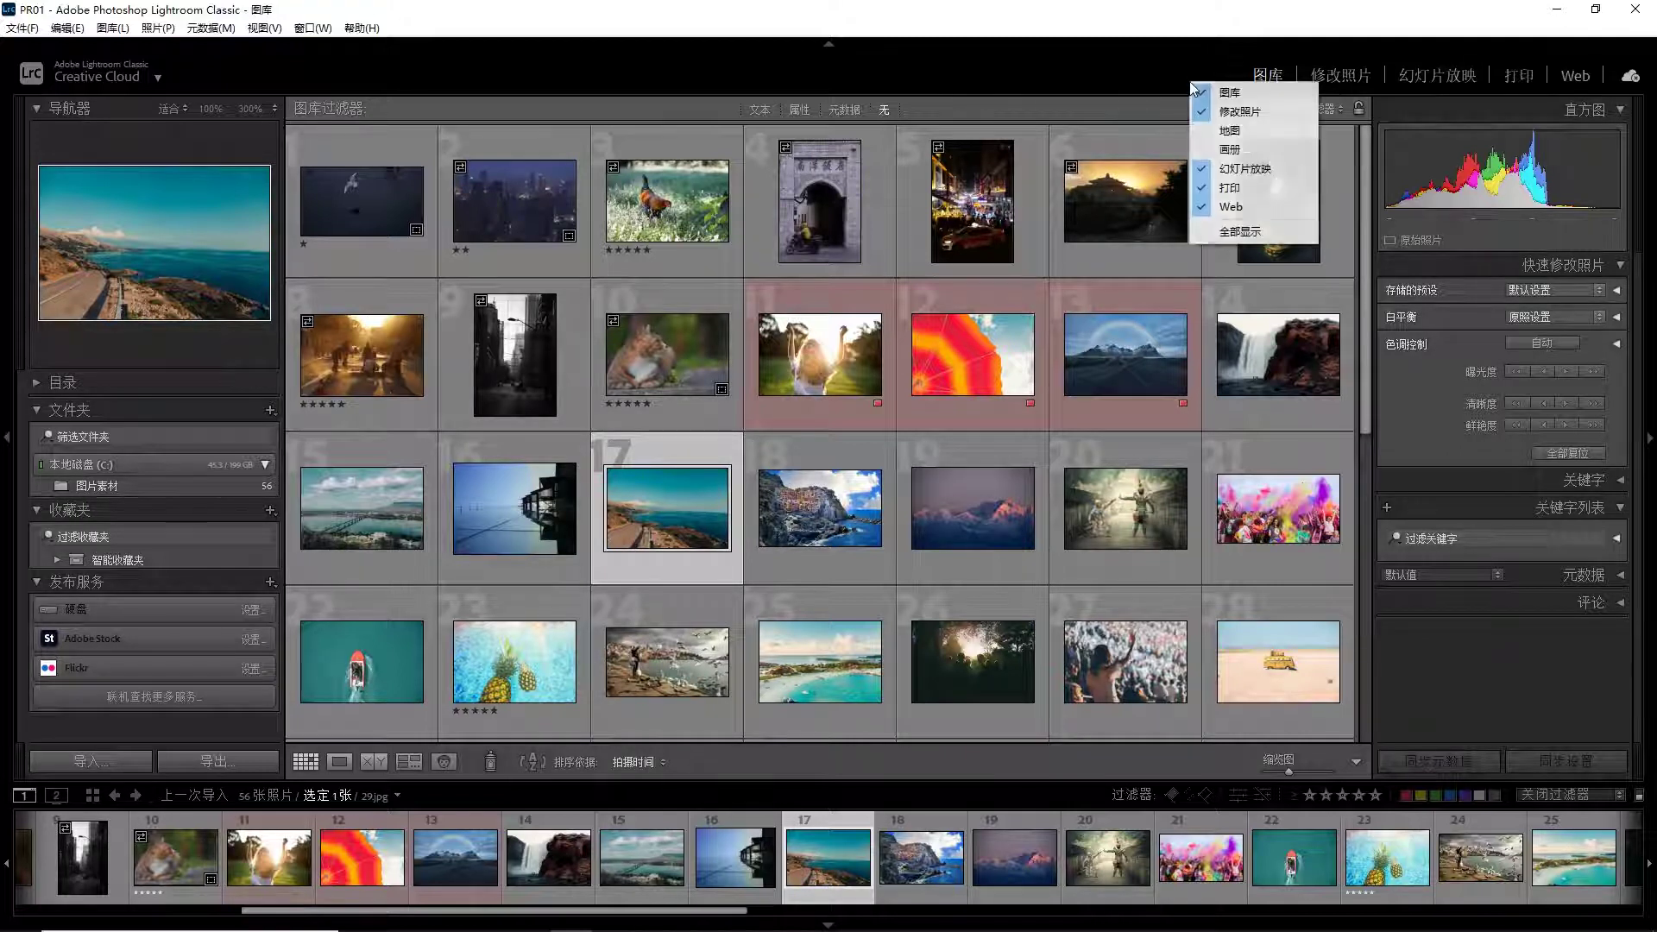
{"action": "left_click", "coordinate": [1229, 130]}
{"action": "right_click", "coordinate": [1121, 69]}
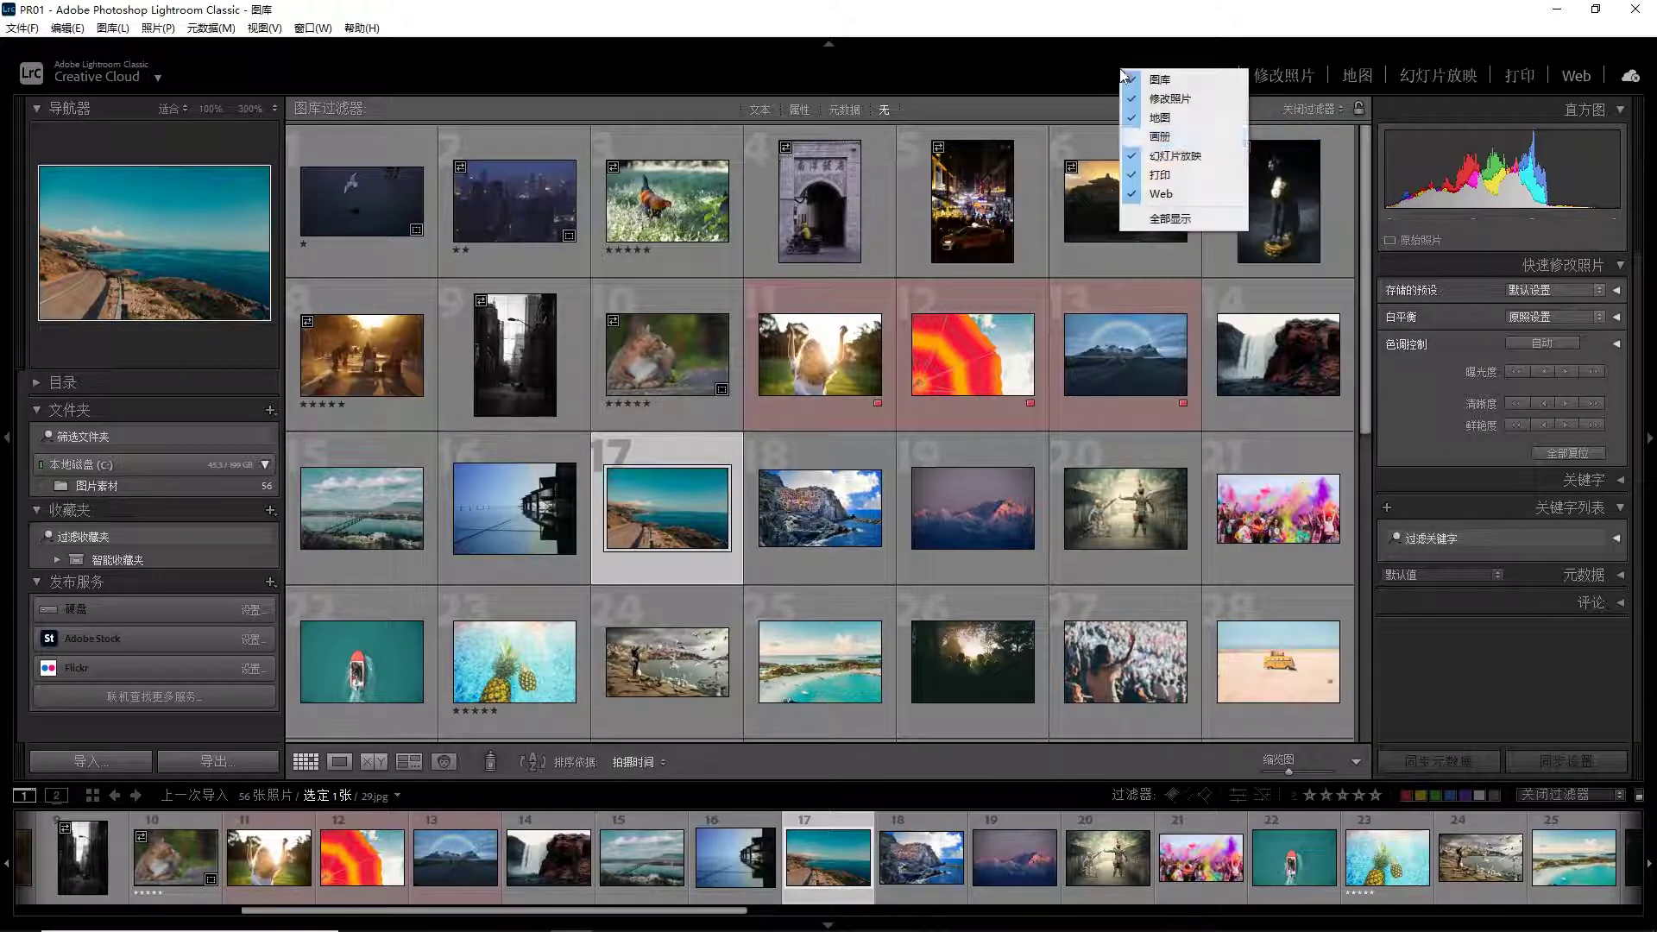
{"action": "left_click", "coordinate": [1150, 137]}
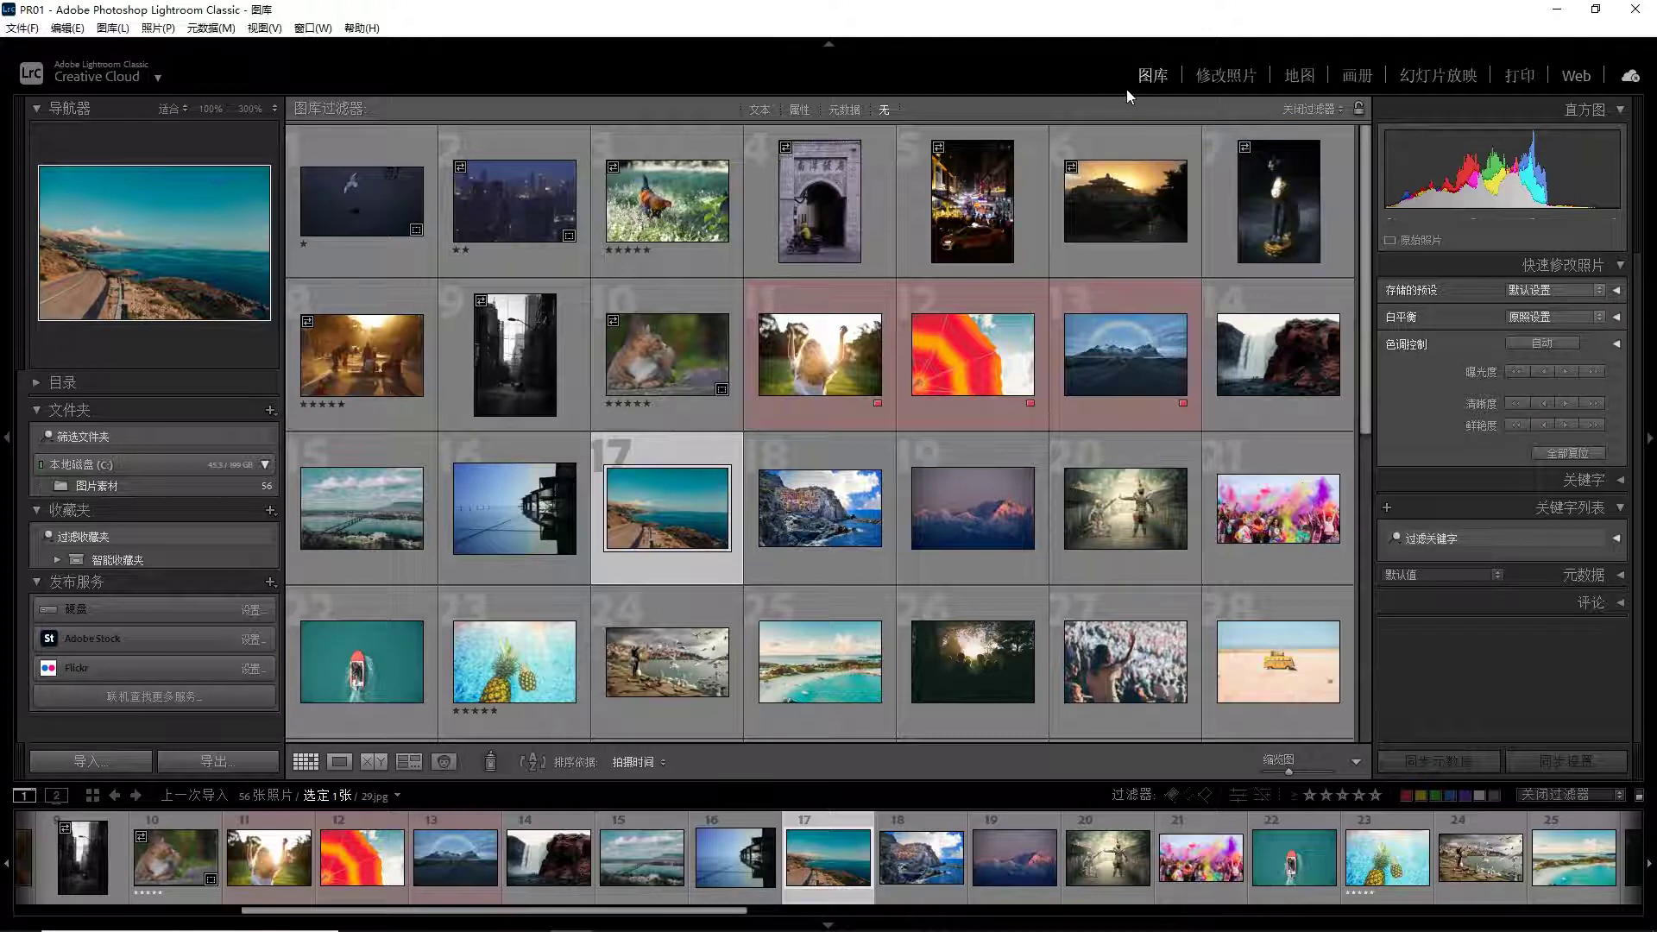
{"action": "right_click", "coordinate": [1044, 66]}
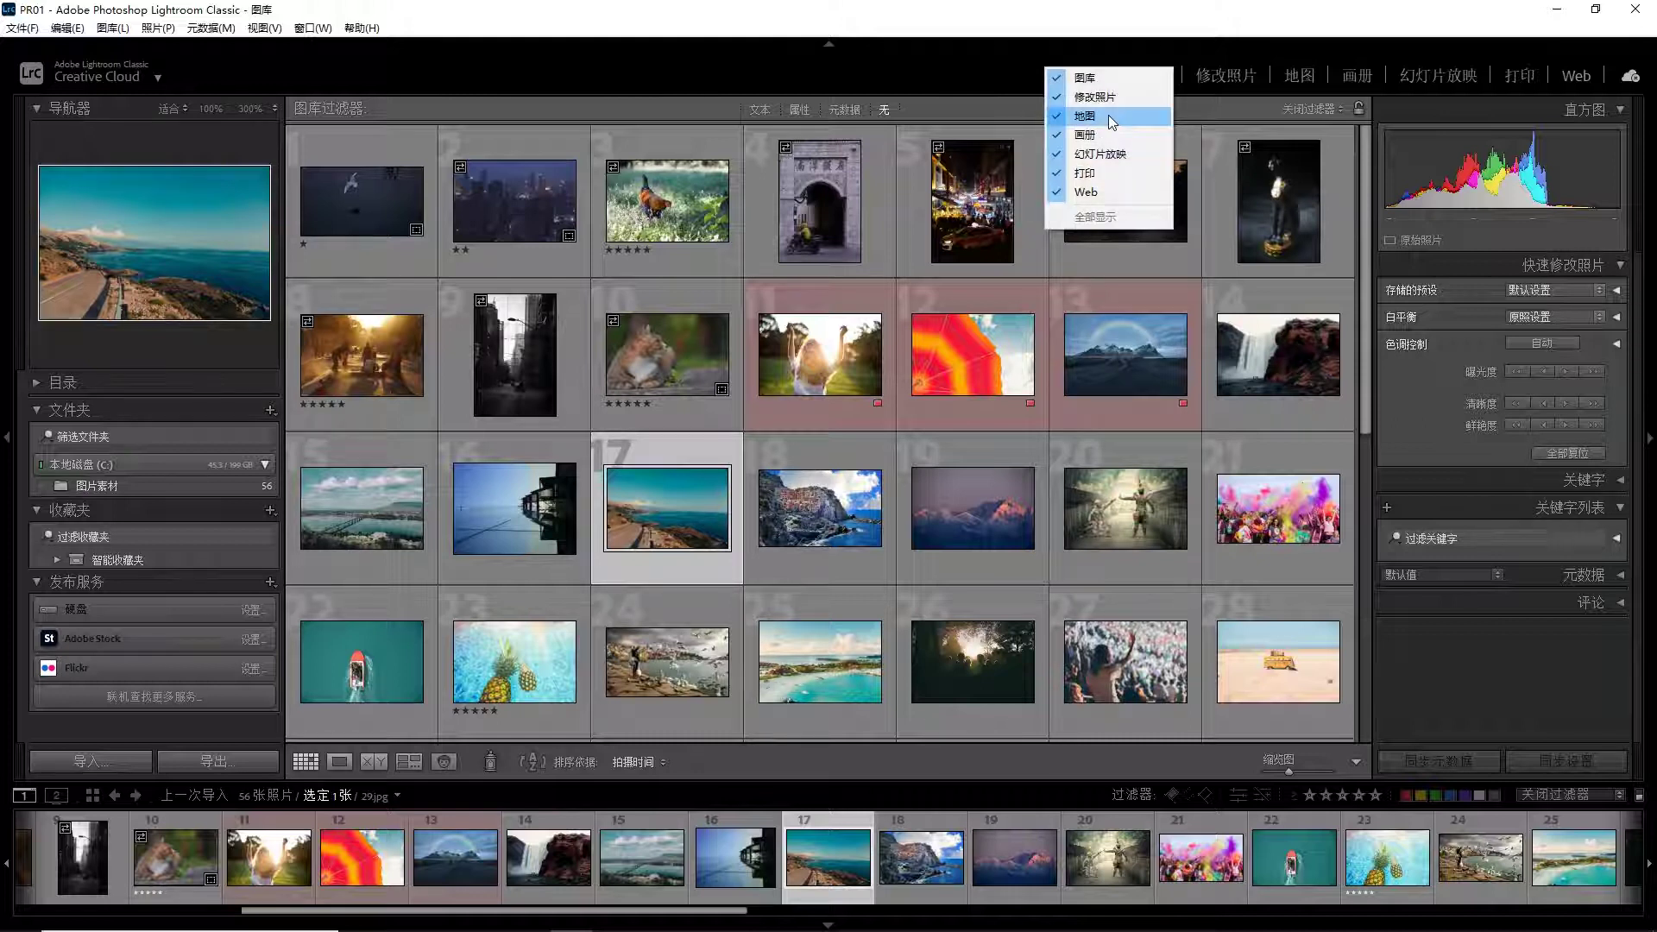
{"action": "left_click", "coordinate": [1112, 121]}
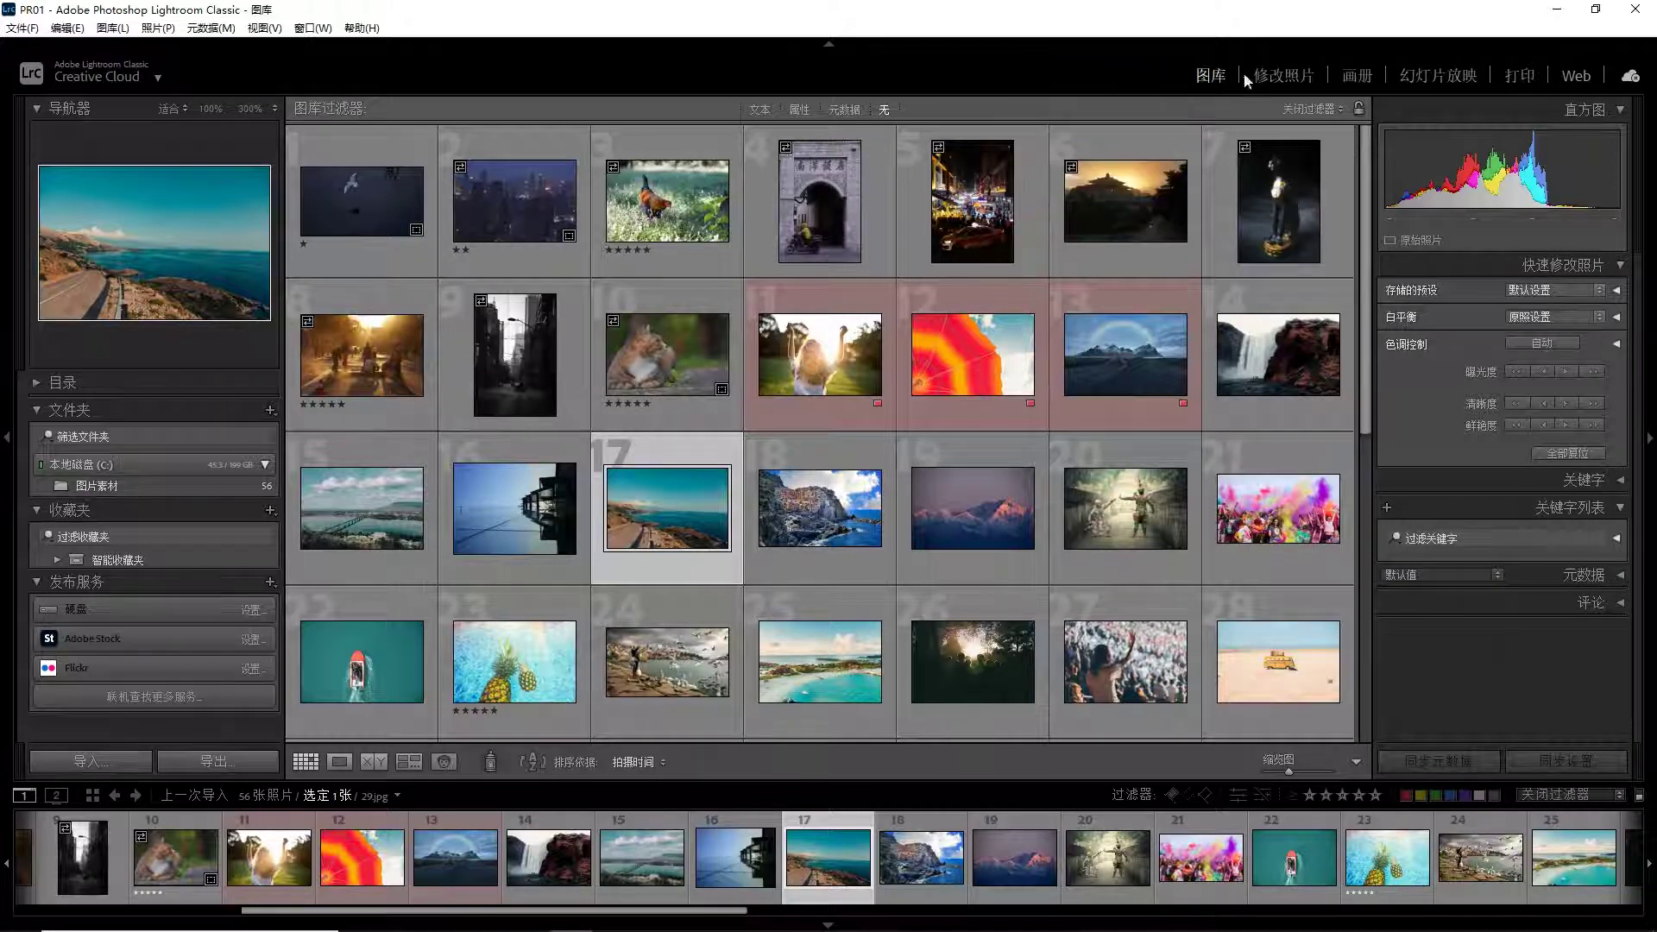
{"action": "right_click", "coordinate": [1158, 75]}
{"action": "left_click", "coordinate": [1215, 142]}
{"action": "right_click", "coordinate": [1153, 76]}
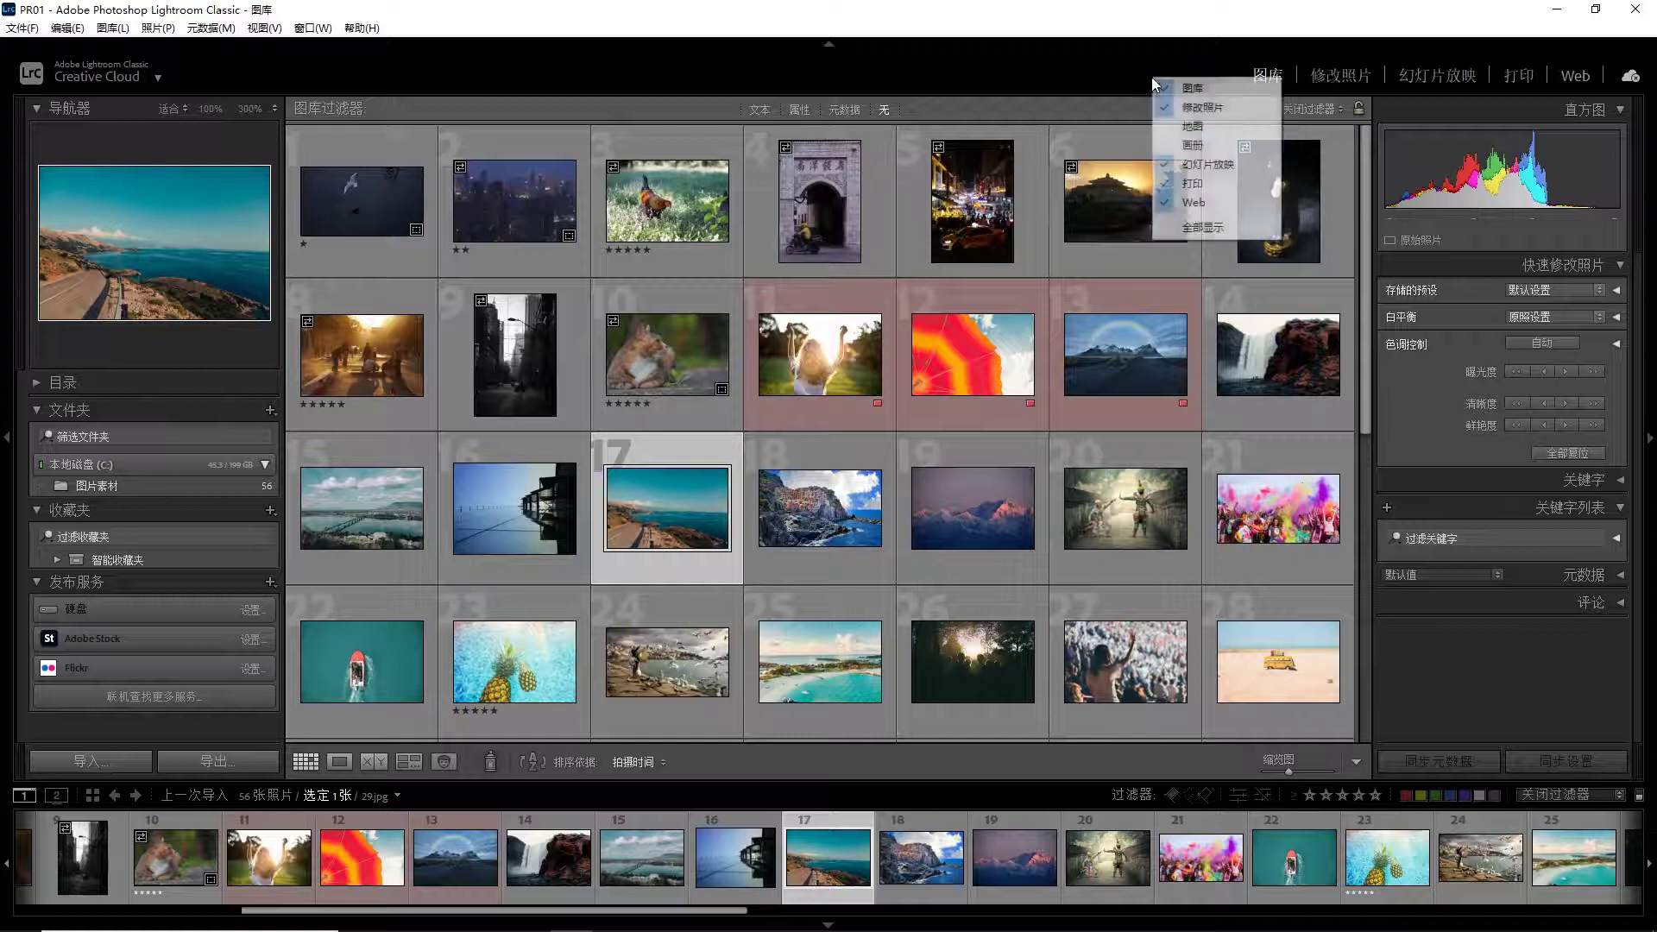
{"action": "left_click", "coordinate": [1213, 68]}
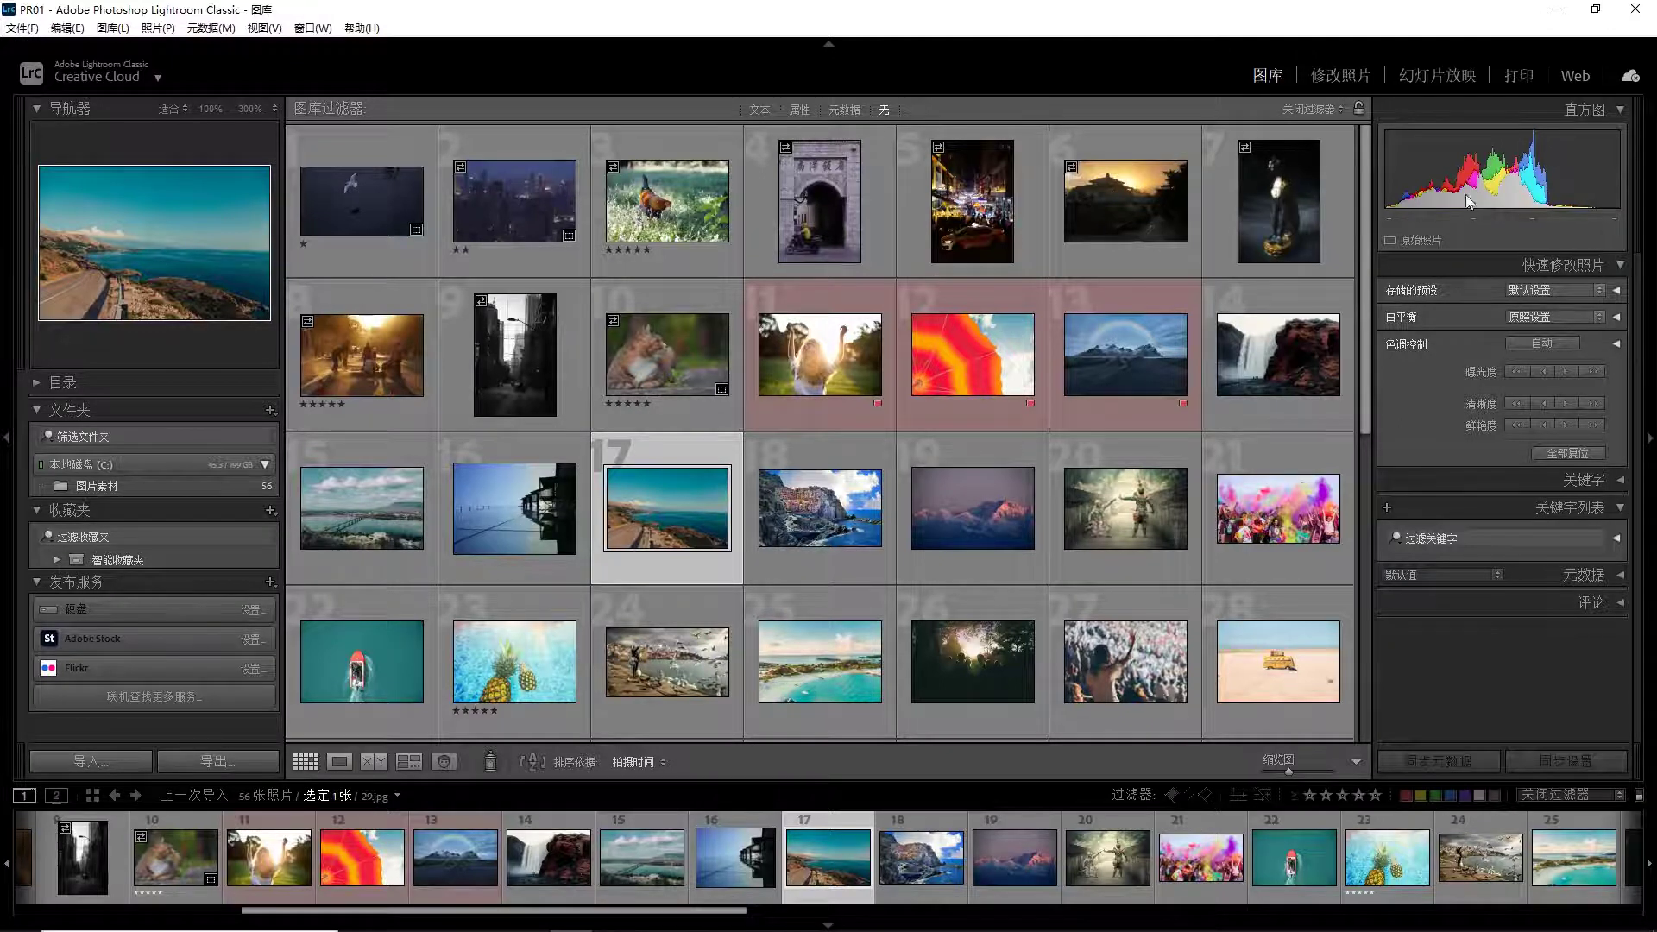
{"action": "left_click", "coordinate": [839, 386]}
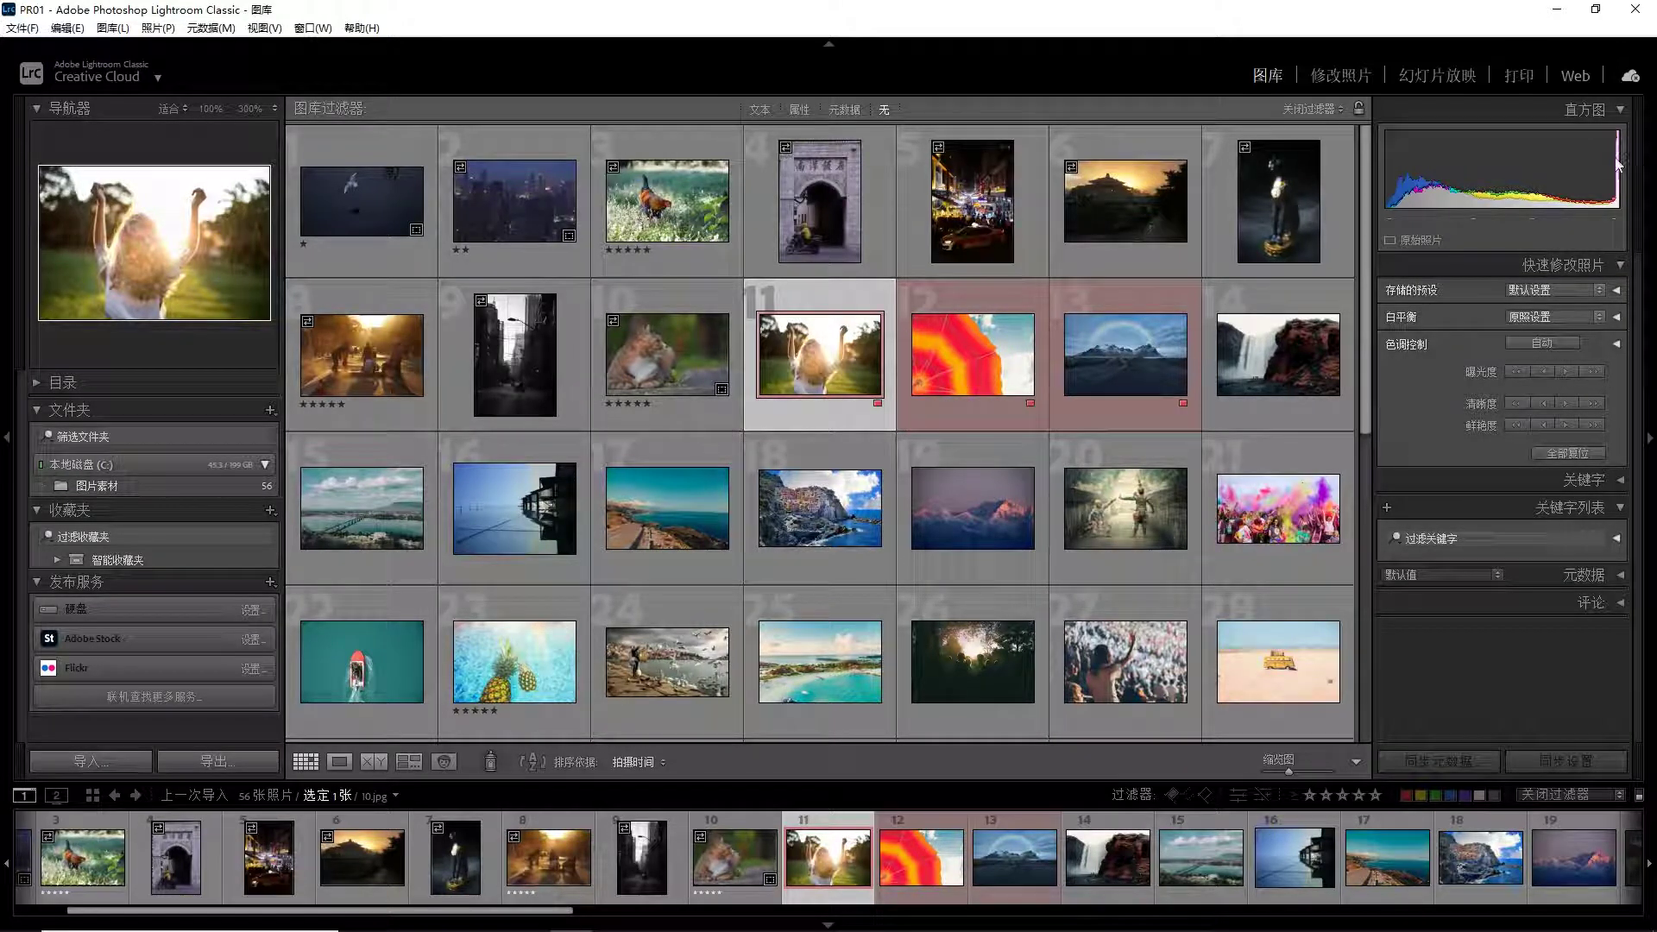
Lower photo 11's exposure by 1/3 stop in Quick Develop, then select cat photo 10
{"action": "left_click", "coordinate": [1605, 267]}
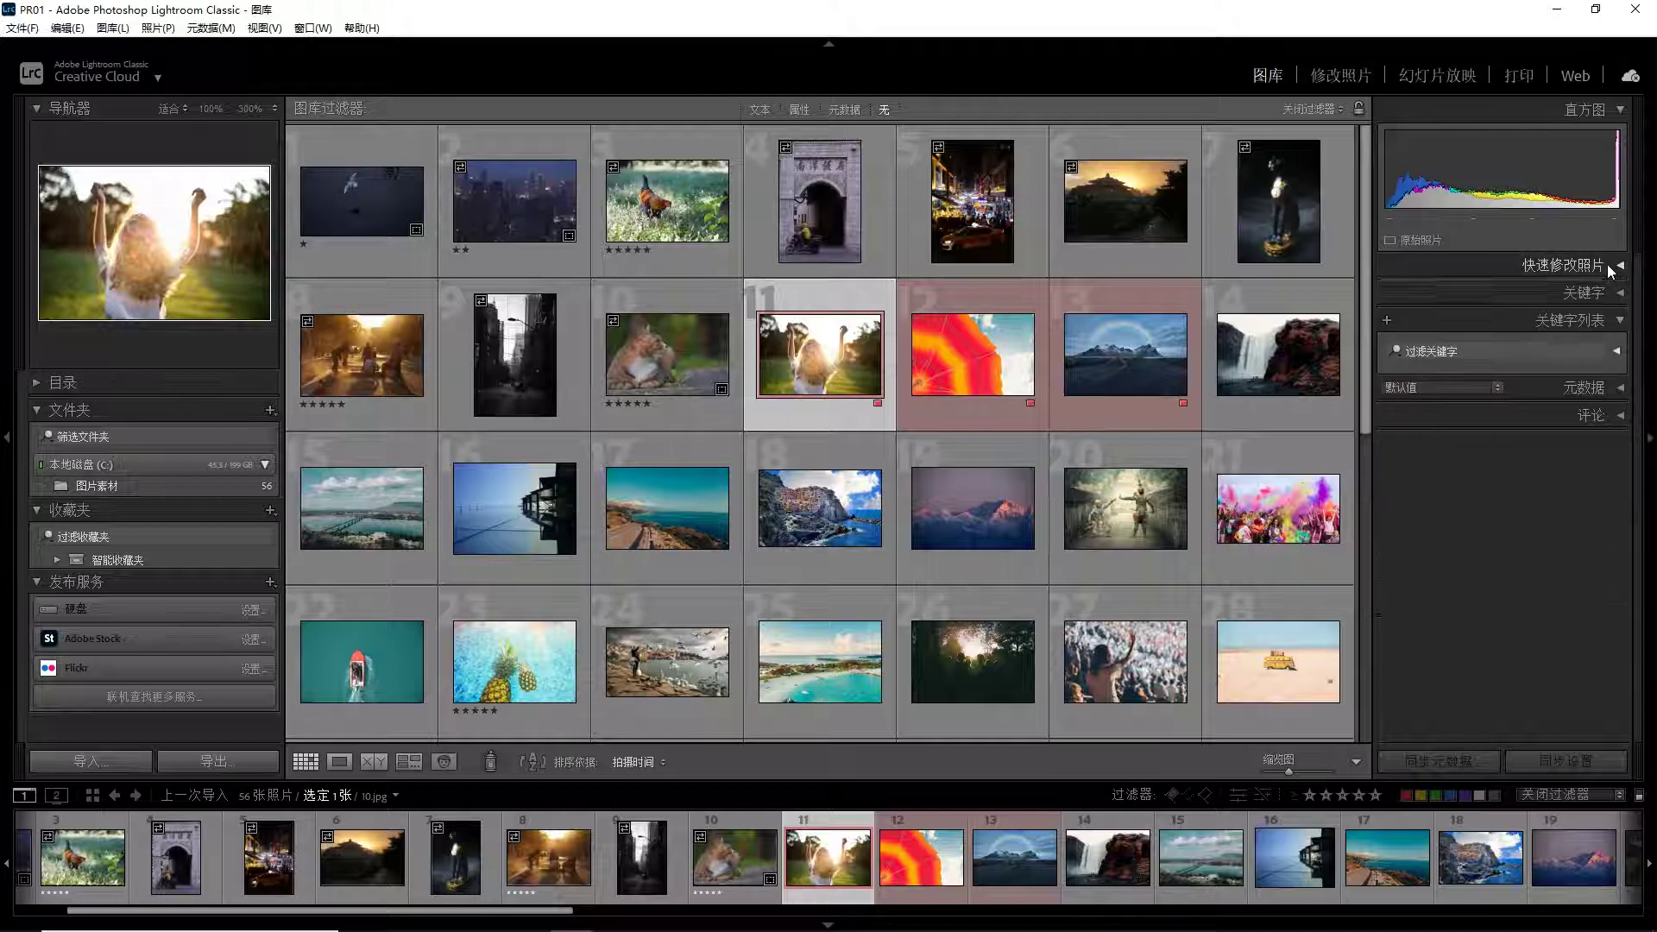
{"action": "left_click", "coordinate": [1584, 265]}
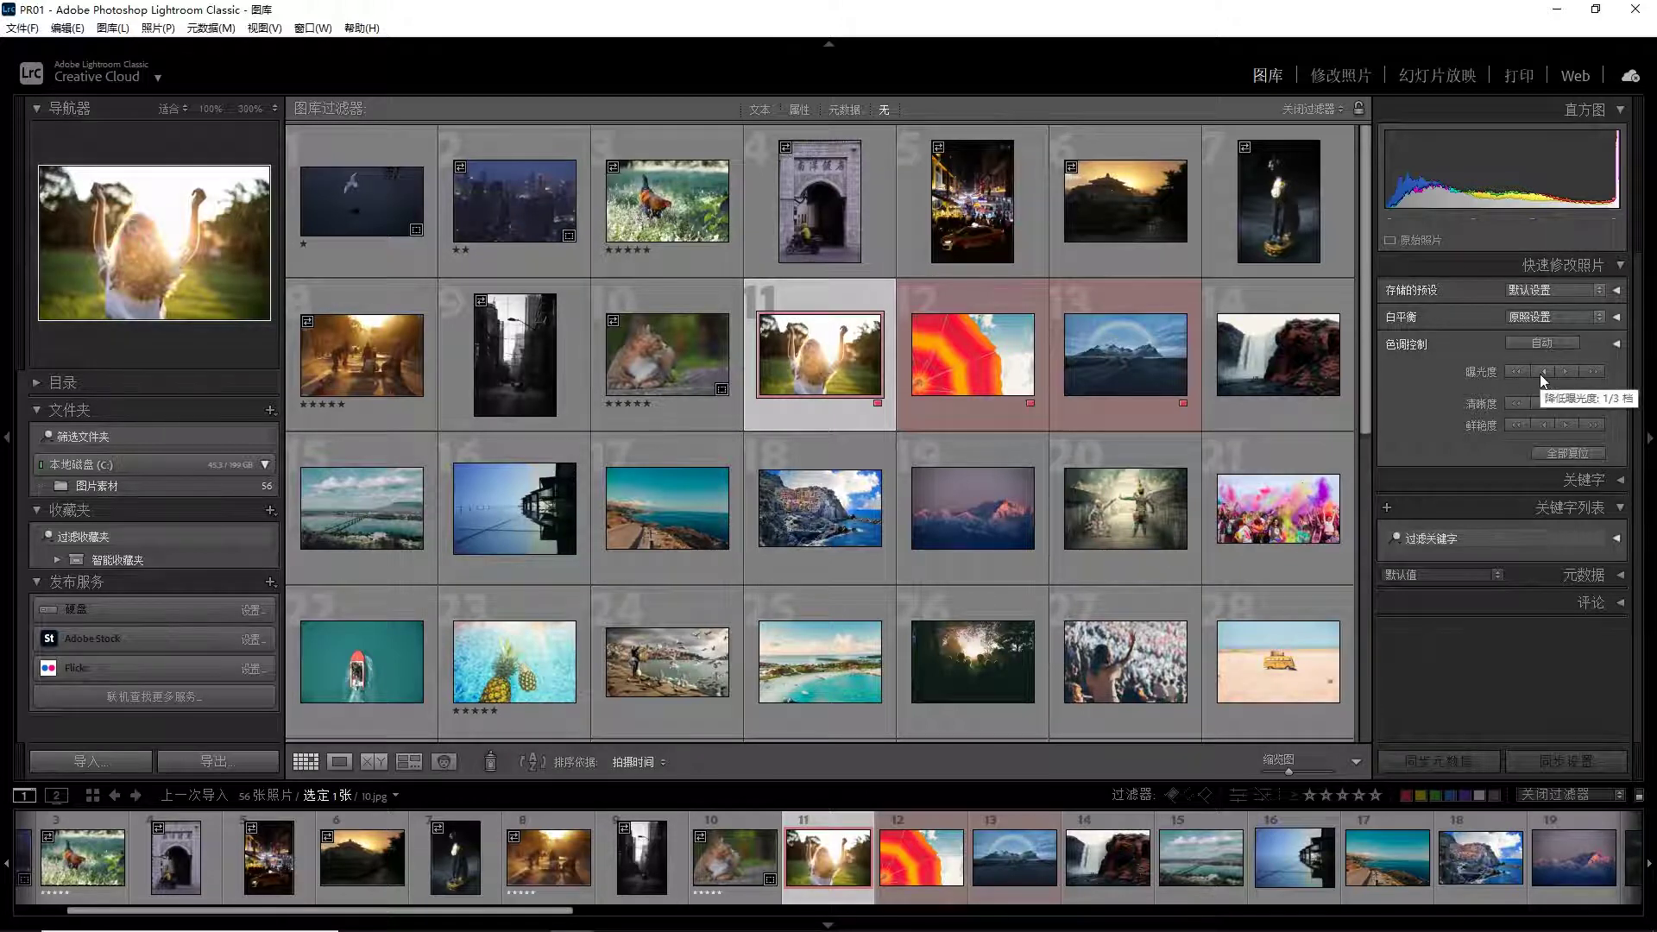
{"action": "left_click", "coordinate": [1542, 373]}
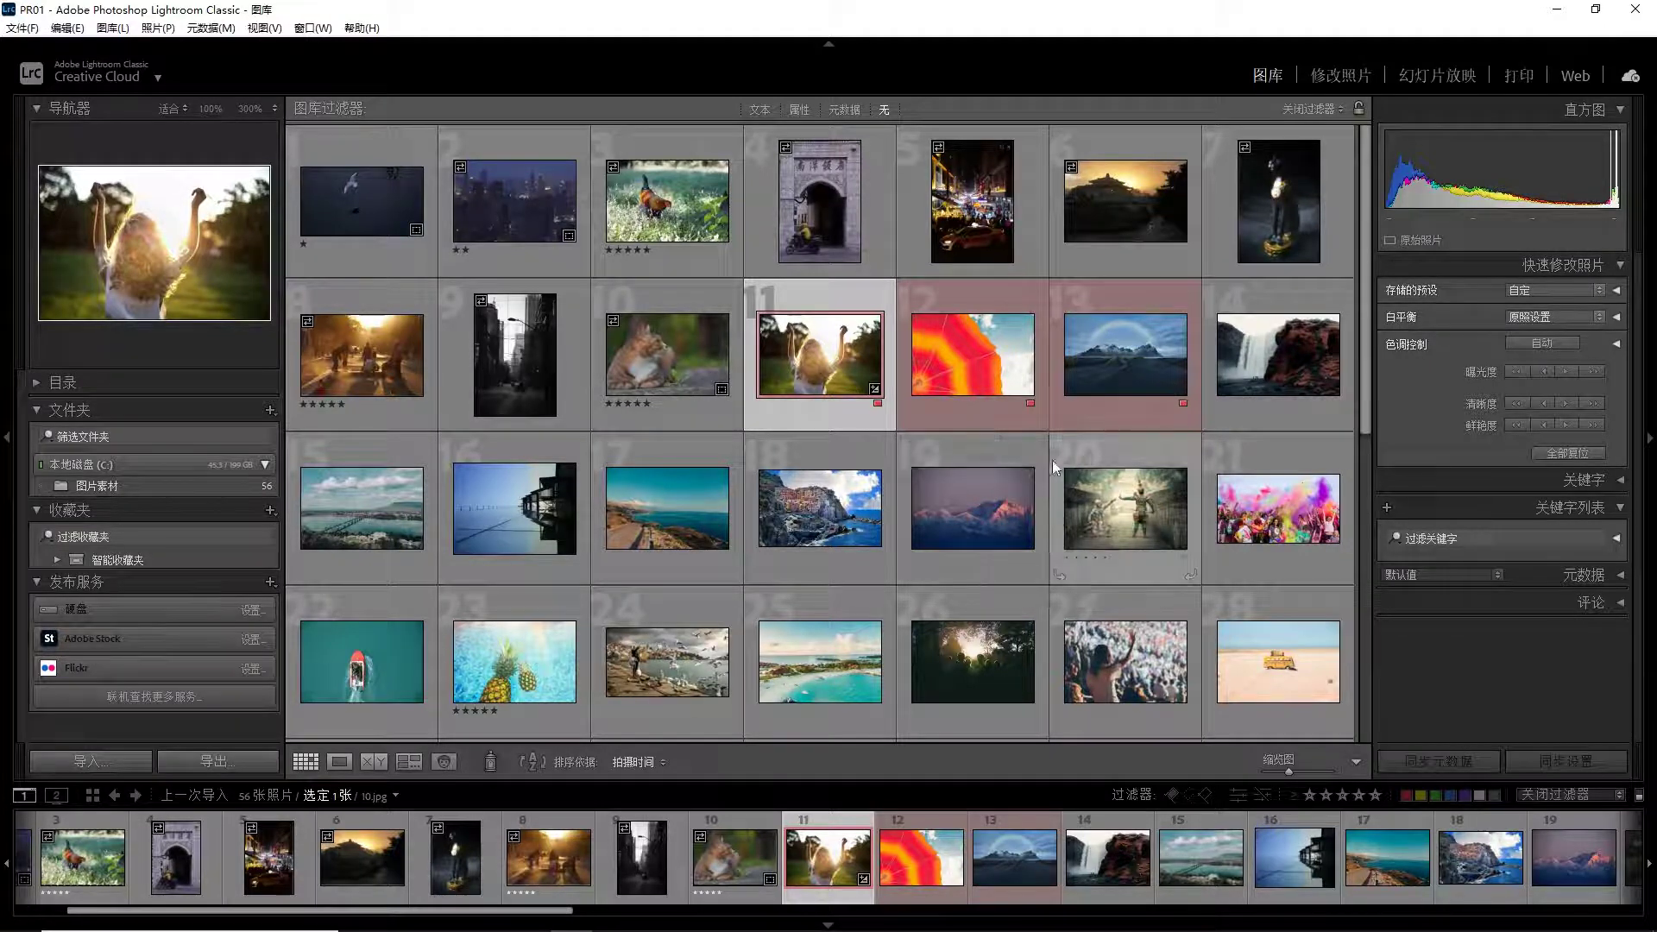
{"action": "left_click", "coordinate": [955, 521]}
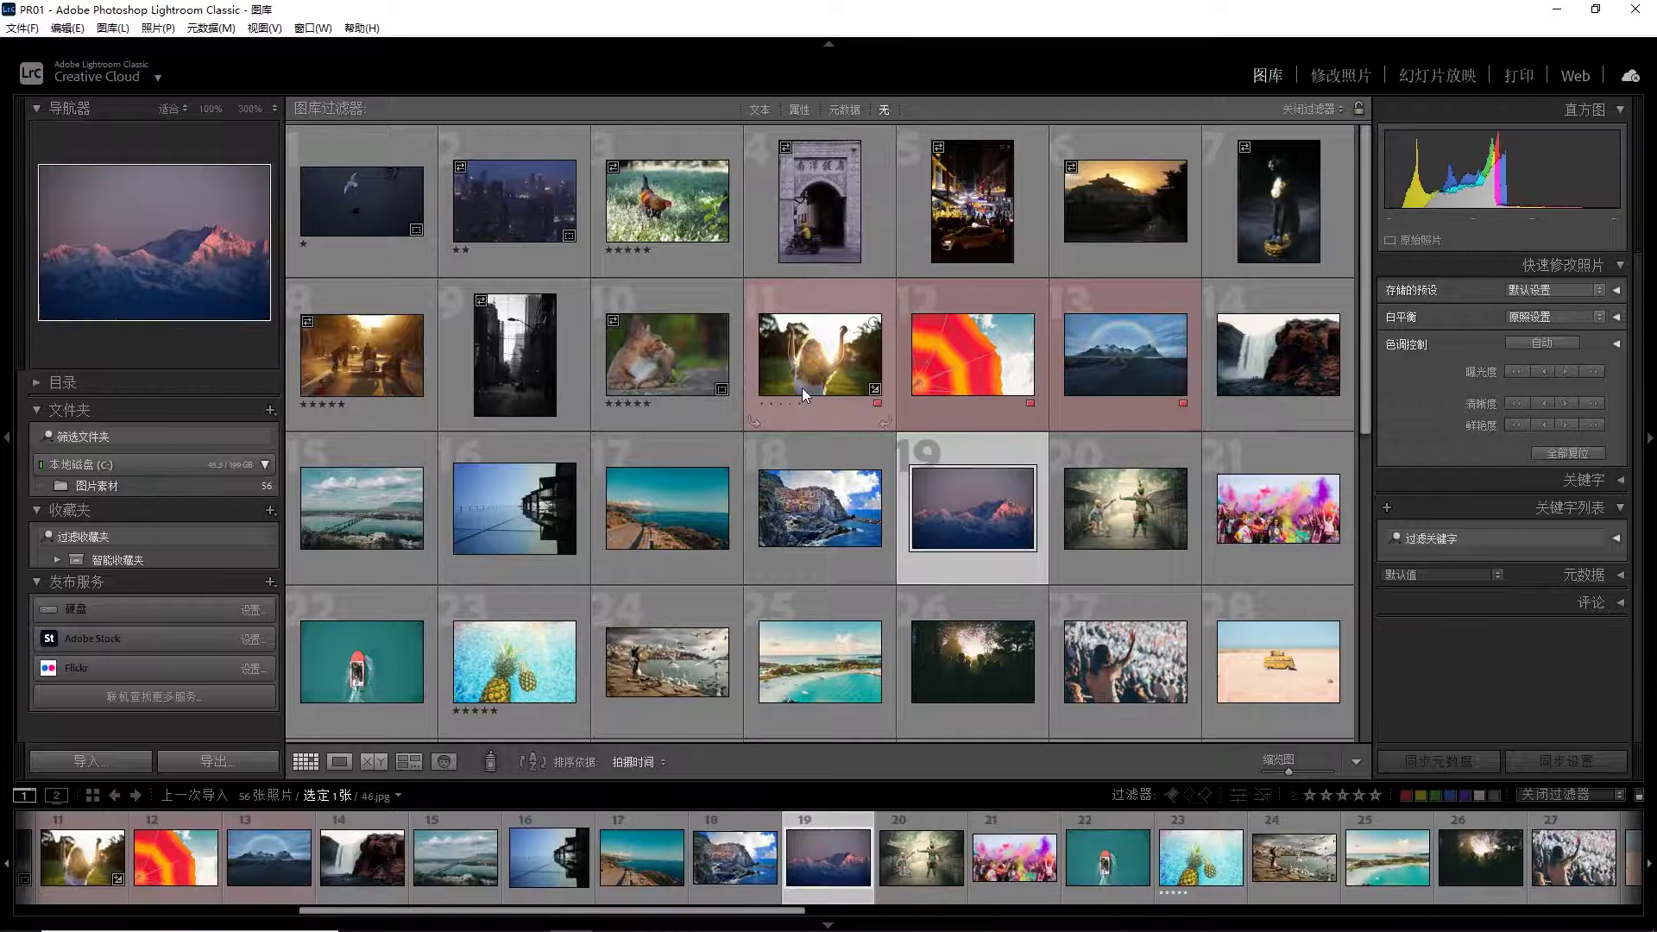
{"action": "left_click", "coordinate": [801, 386]}
{"action": "left_click", "coordinate": [670, 381]}
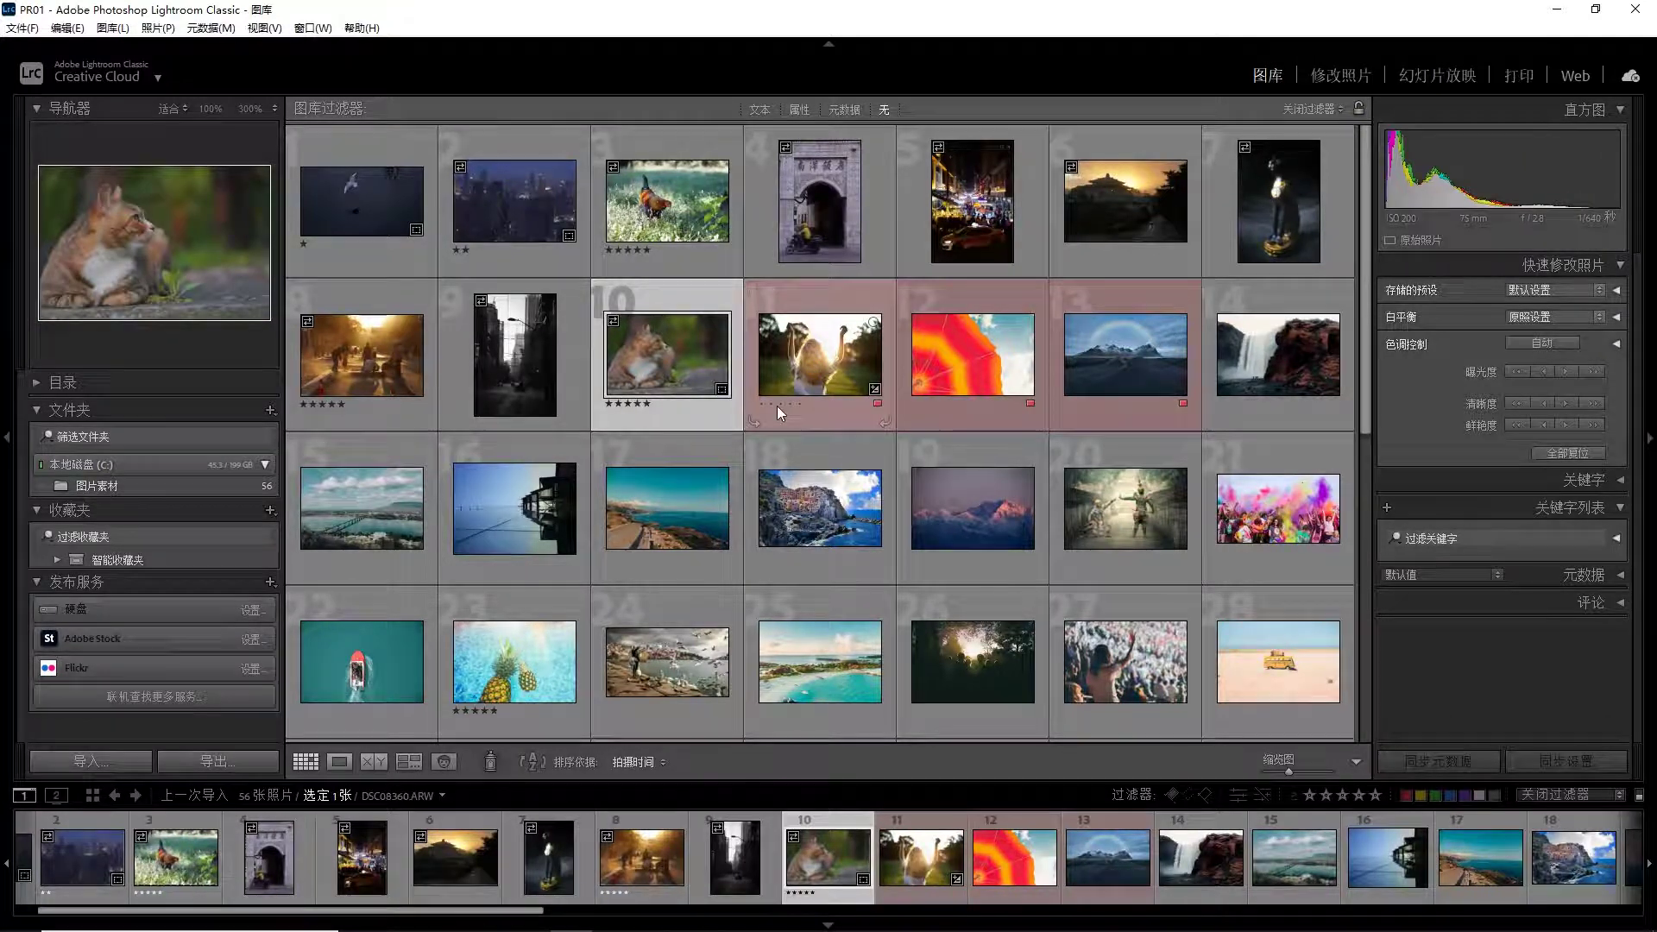
Compare the seagull photo 24 and tropical beach photo 25 side by side
{"action": "left_click", "coordinate": [699, 509]}
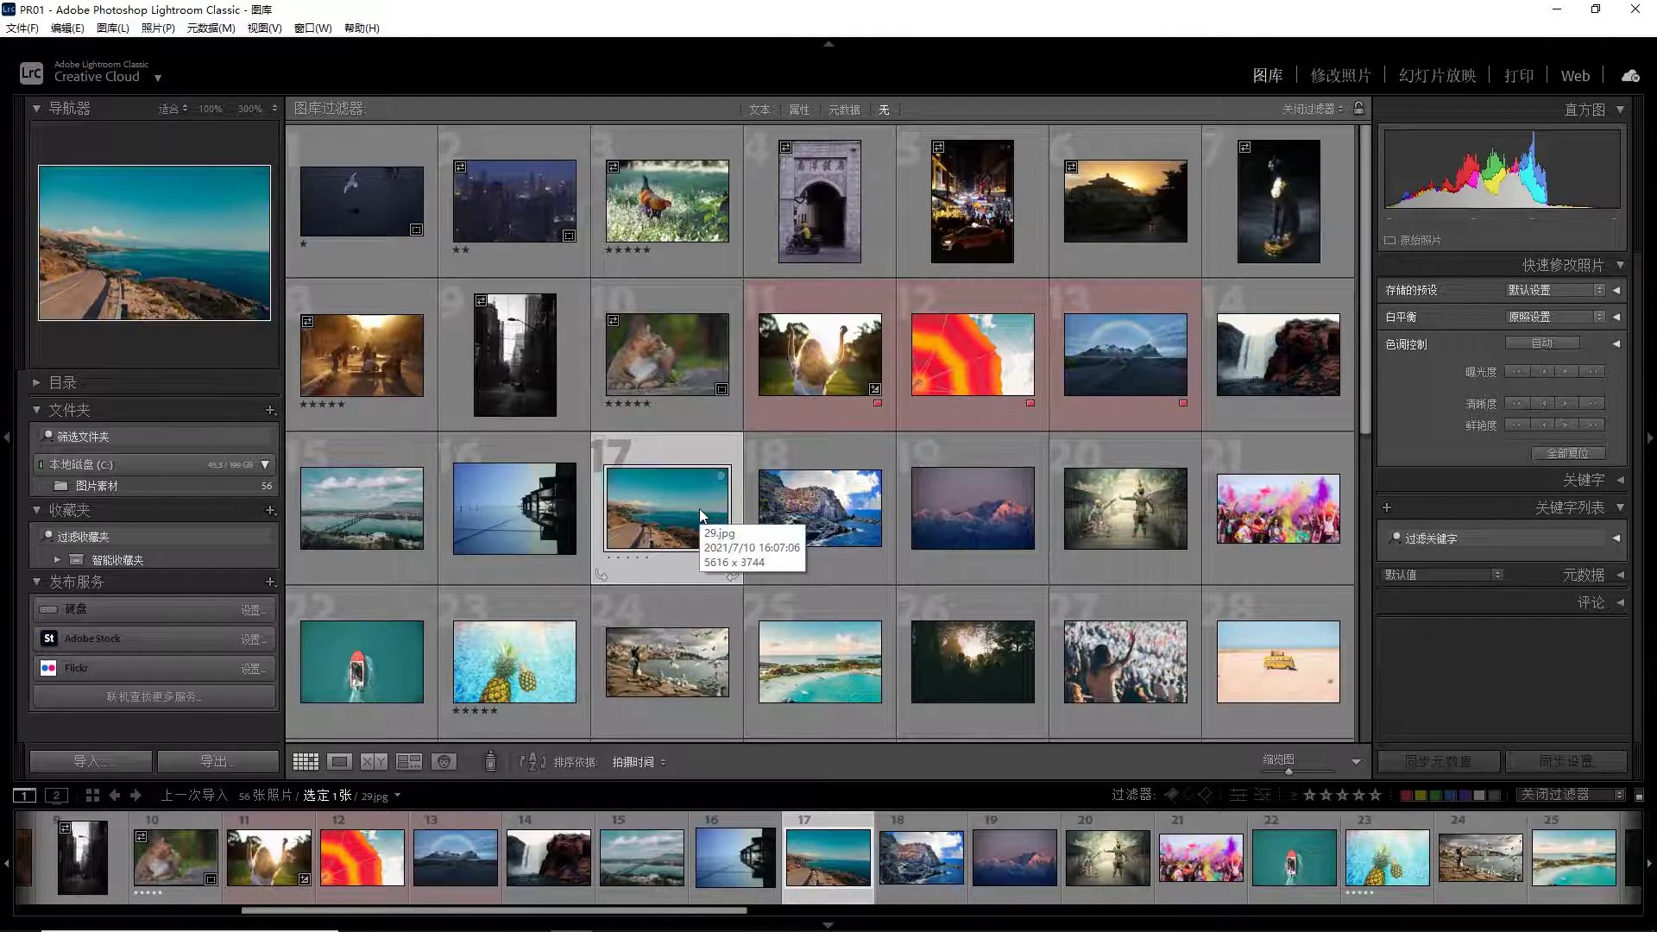
{"action": "scroll", "coordinate": [699, 509], "scroll_direction": "down", "scroll_amount": 1}
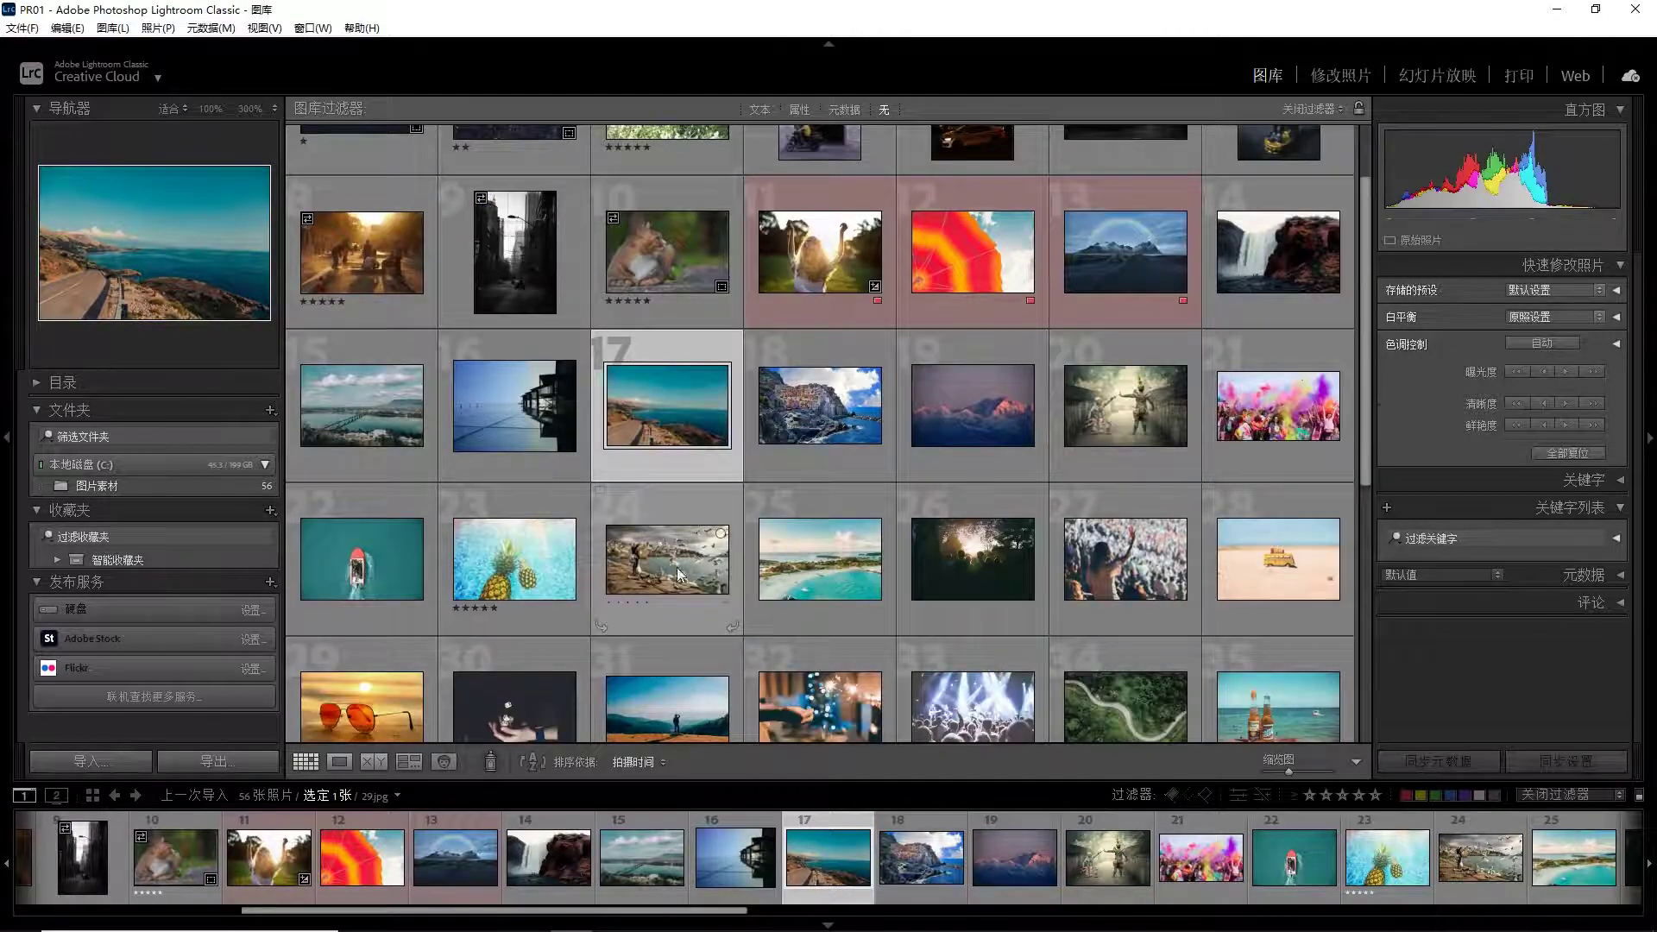
{"action": "scroll", "coordinate": [698, 501], "scroll_direction": "down", "scroll_amount": 1}
{"action": "left_click", "coordinate": [695, 490]}
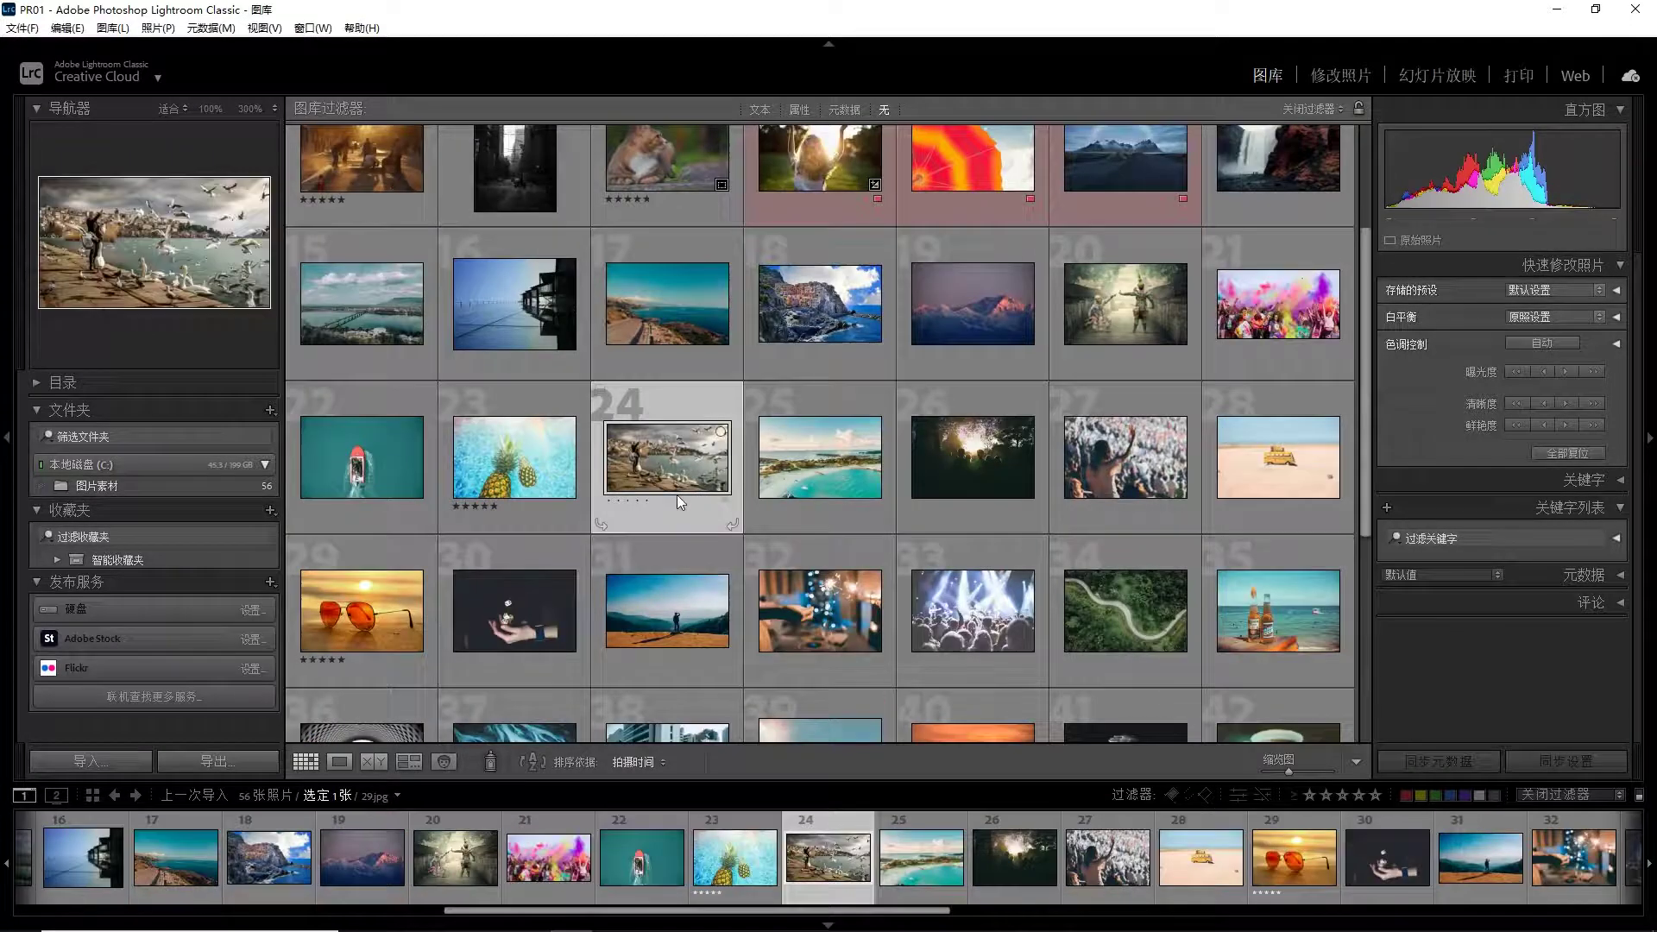
{"action": "left_click", "coordinate": [835, 489], "text": "shift"}
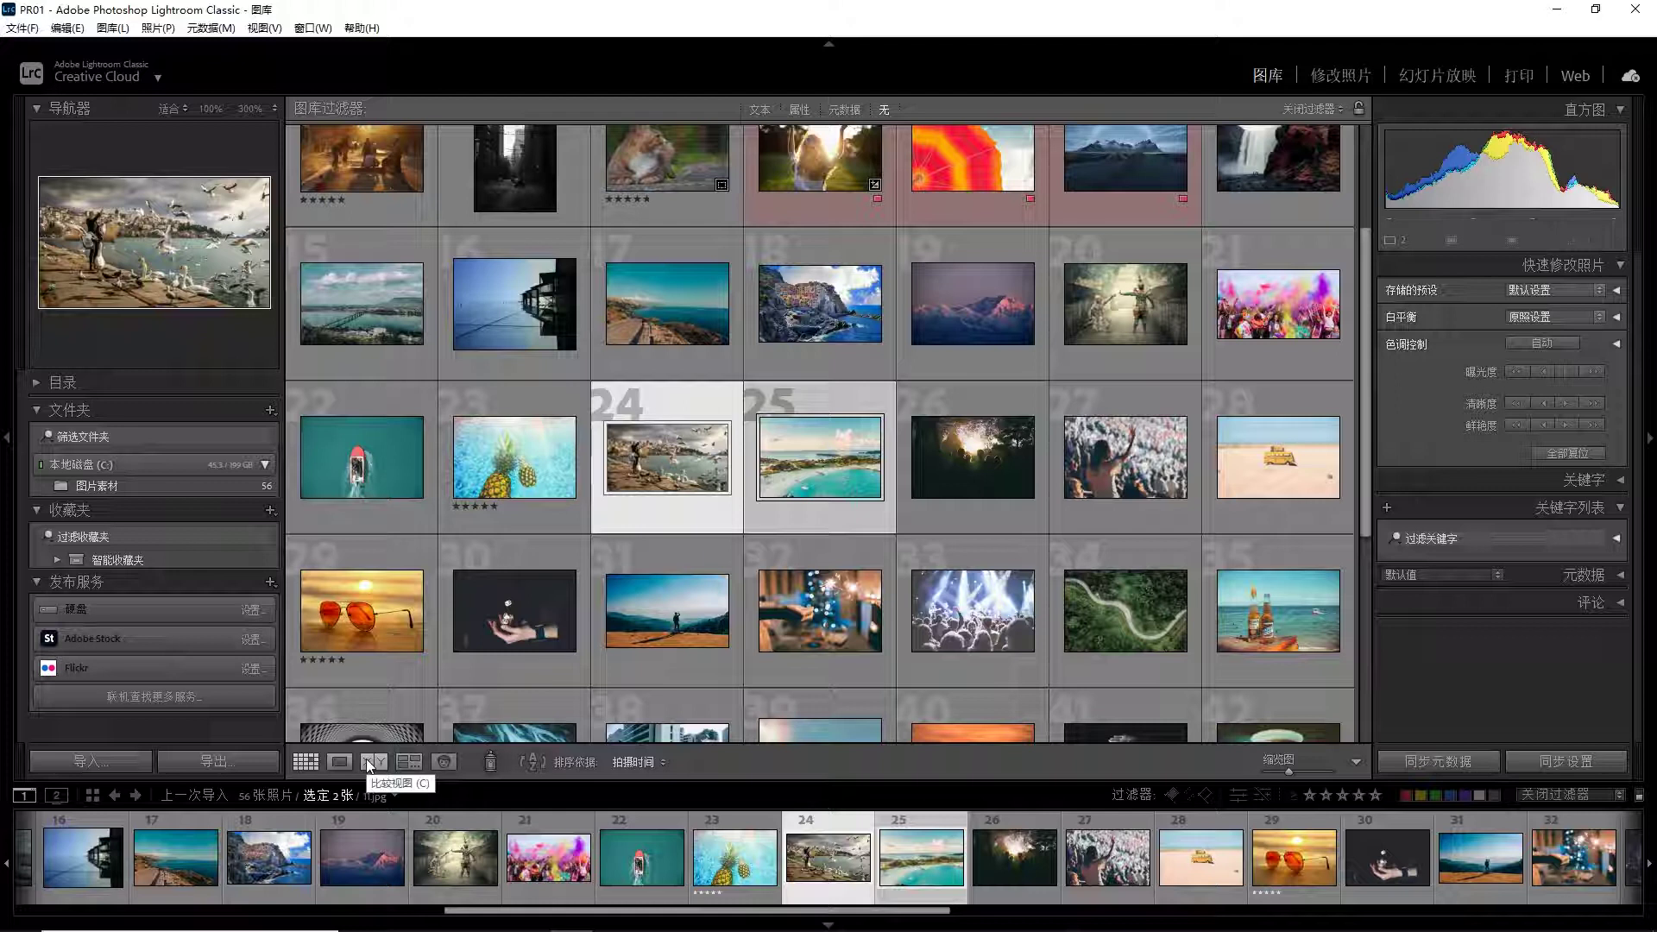
{"action": "left_click", "coordinate": [376, 763]}
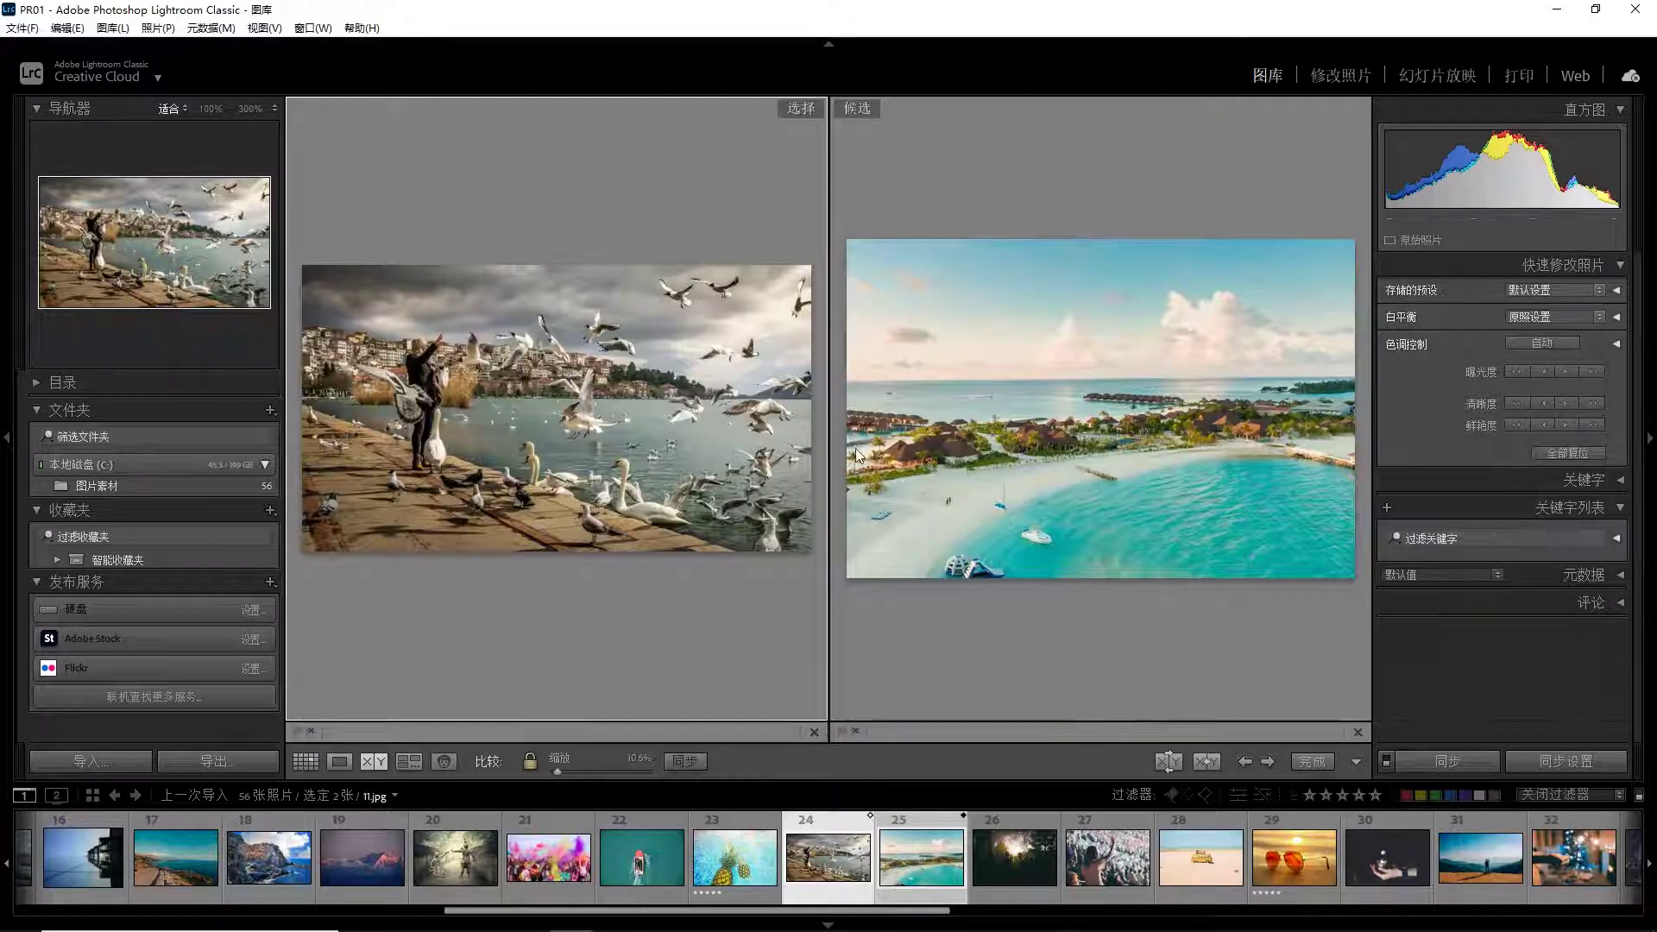
Zoom both compared photos to 300% on the overwater huts, then back to fit
{"action": "left_click", "coordinate": [1054, 421]}
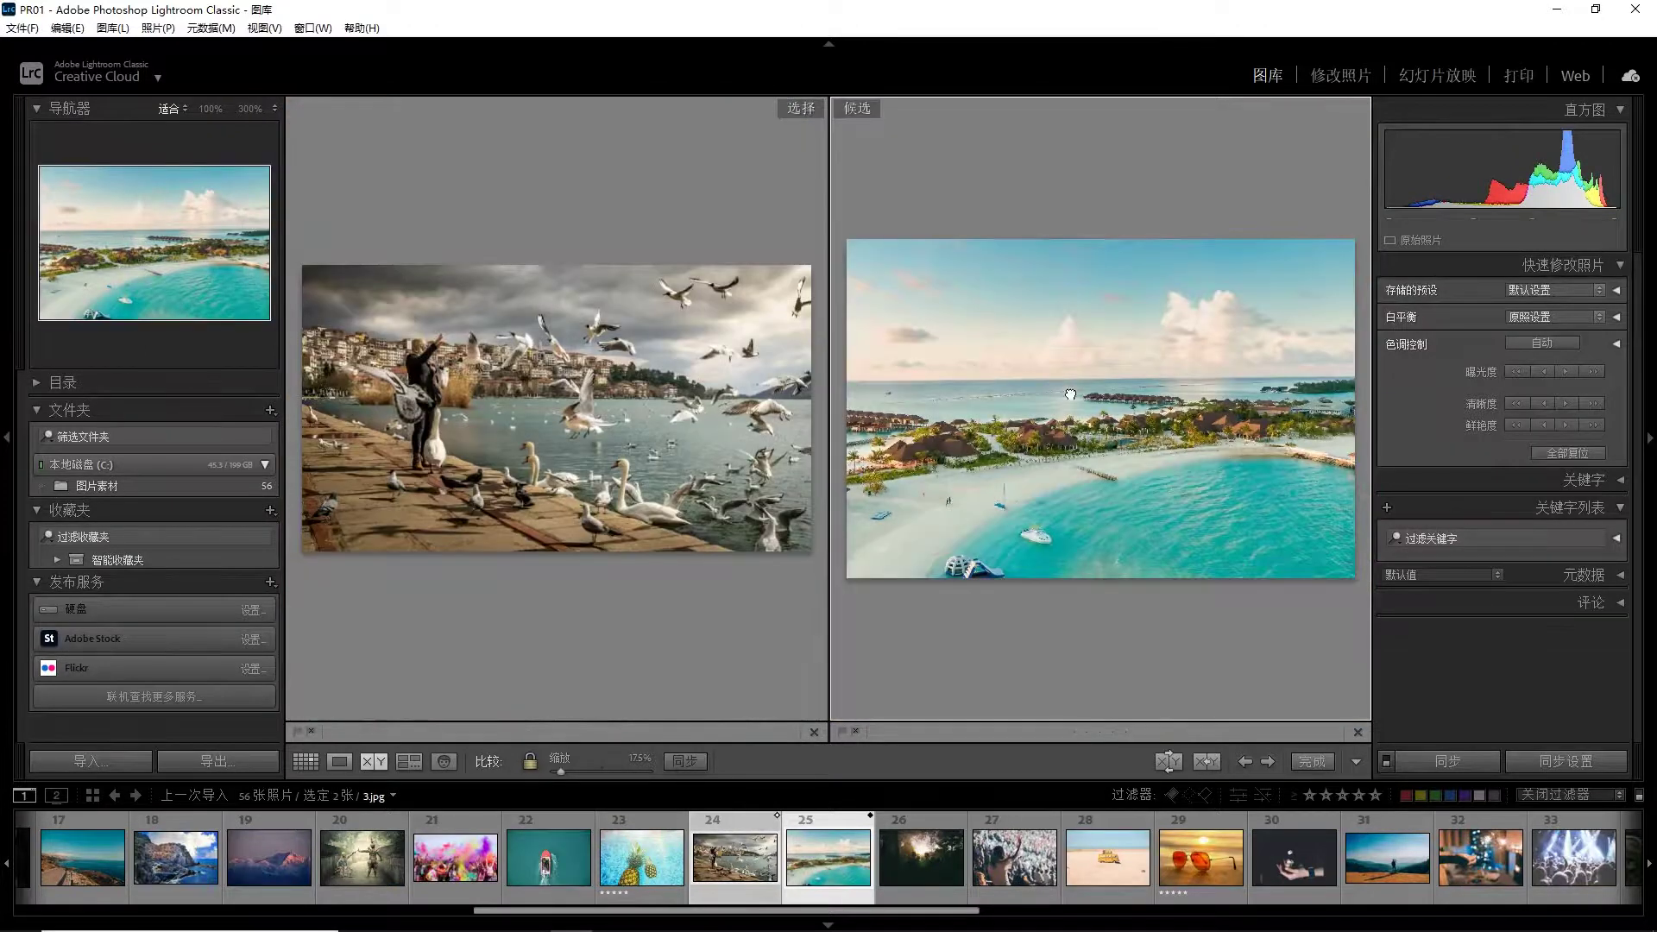
{"action": "left_click", "coordinate": [1067, 393]}
{"action": "left_click_drag", "start_coordinate": [1070, 392], "coordinate": [1102, 251]}
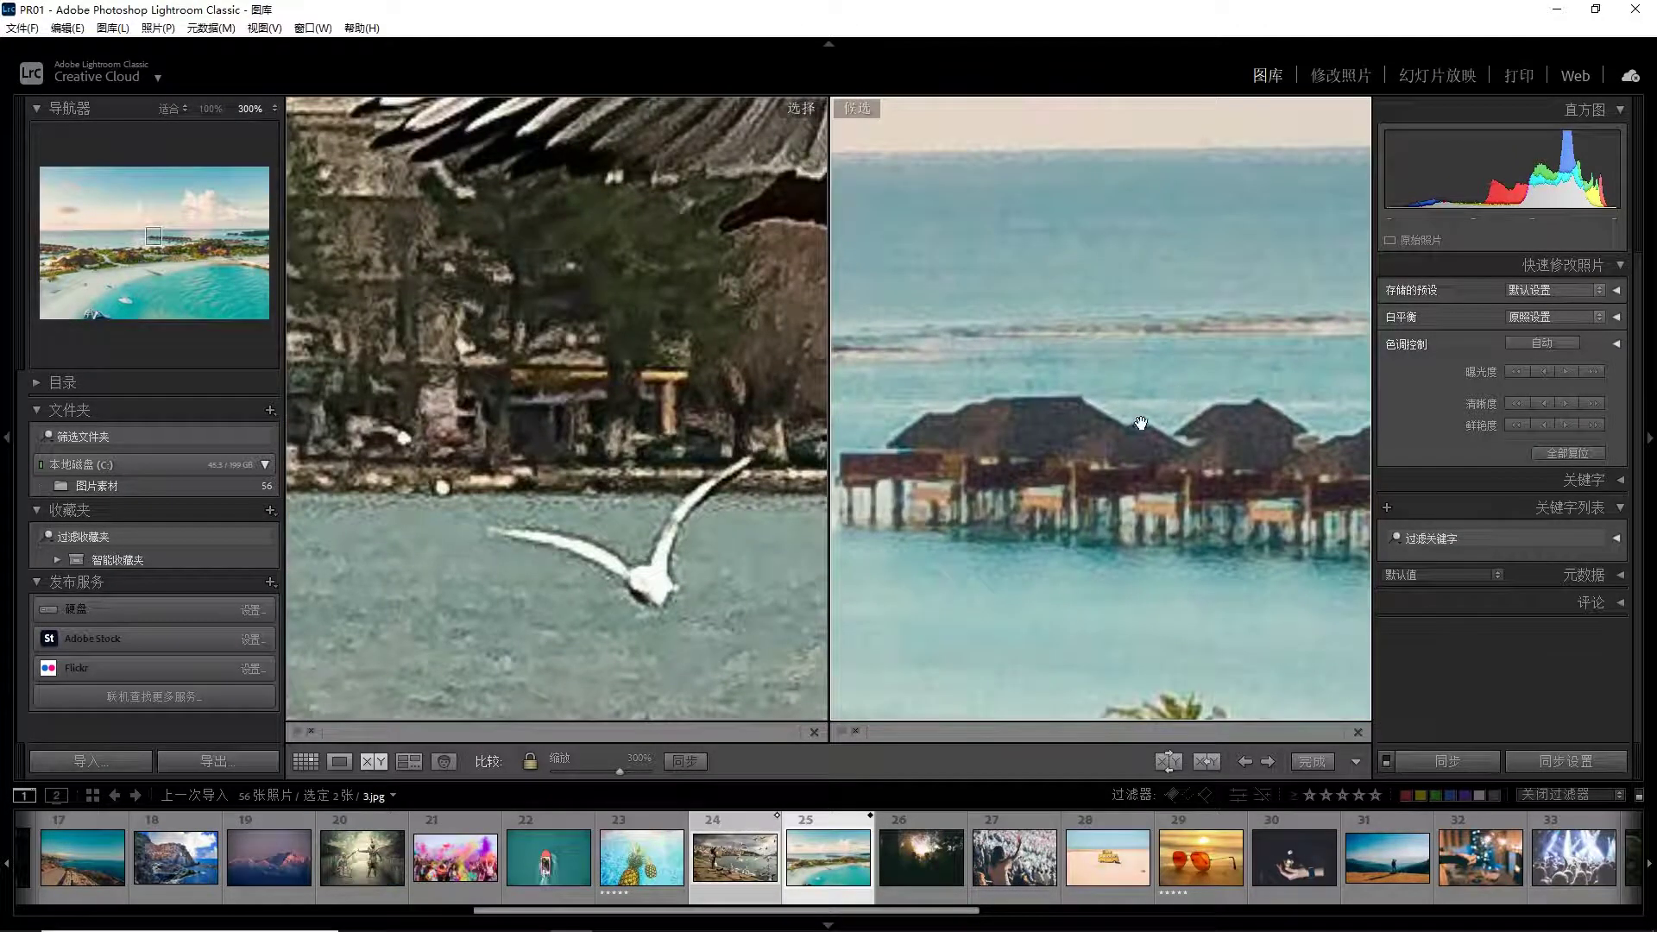
{"action": "left_click", "coordinate": [1140, 423]}
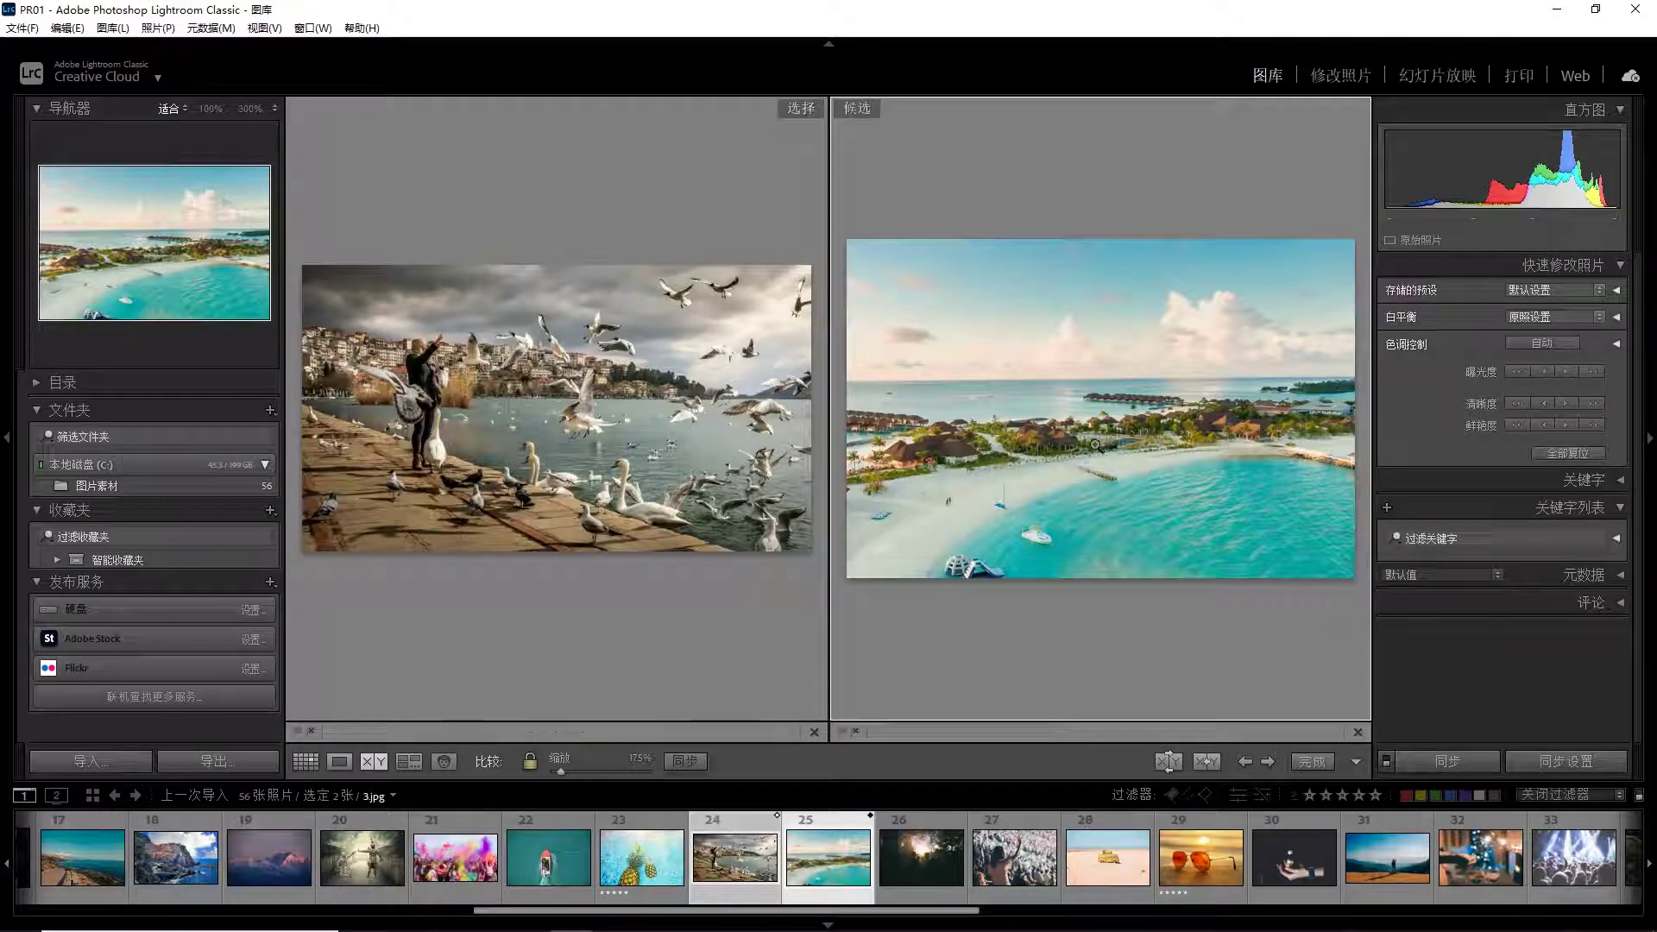
Reject photo 25, flag photo 24 as a pick, inspect detail, and return to Grid view
{"action": "left_click", "coordinate": [857, 732]}
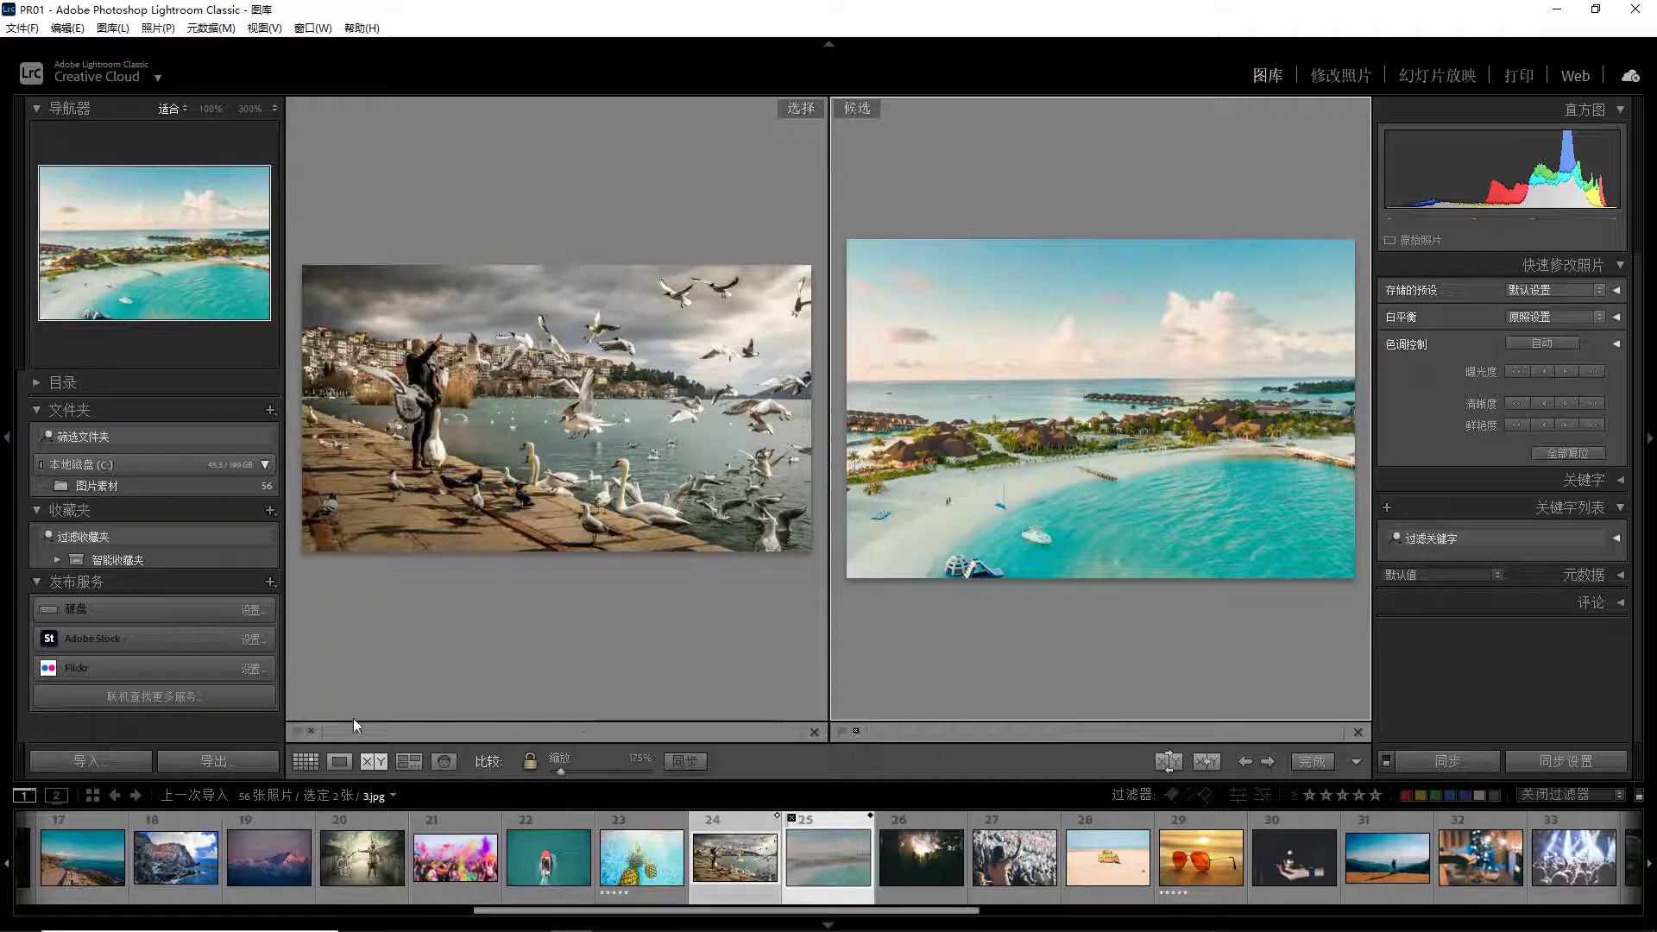
{"action": "left_click", "coordinate": [299, 733]}
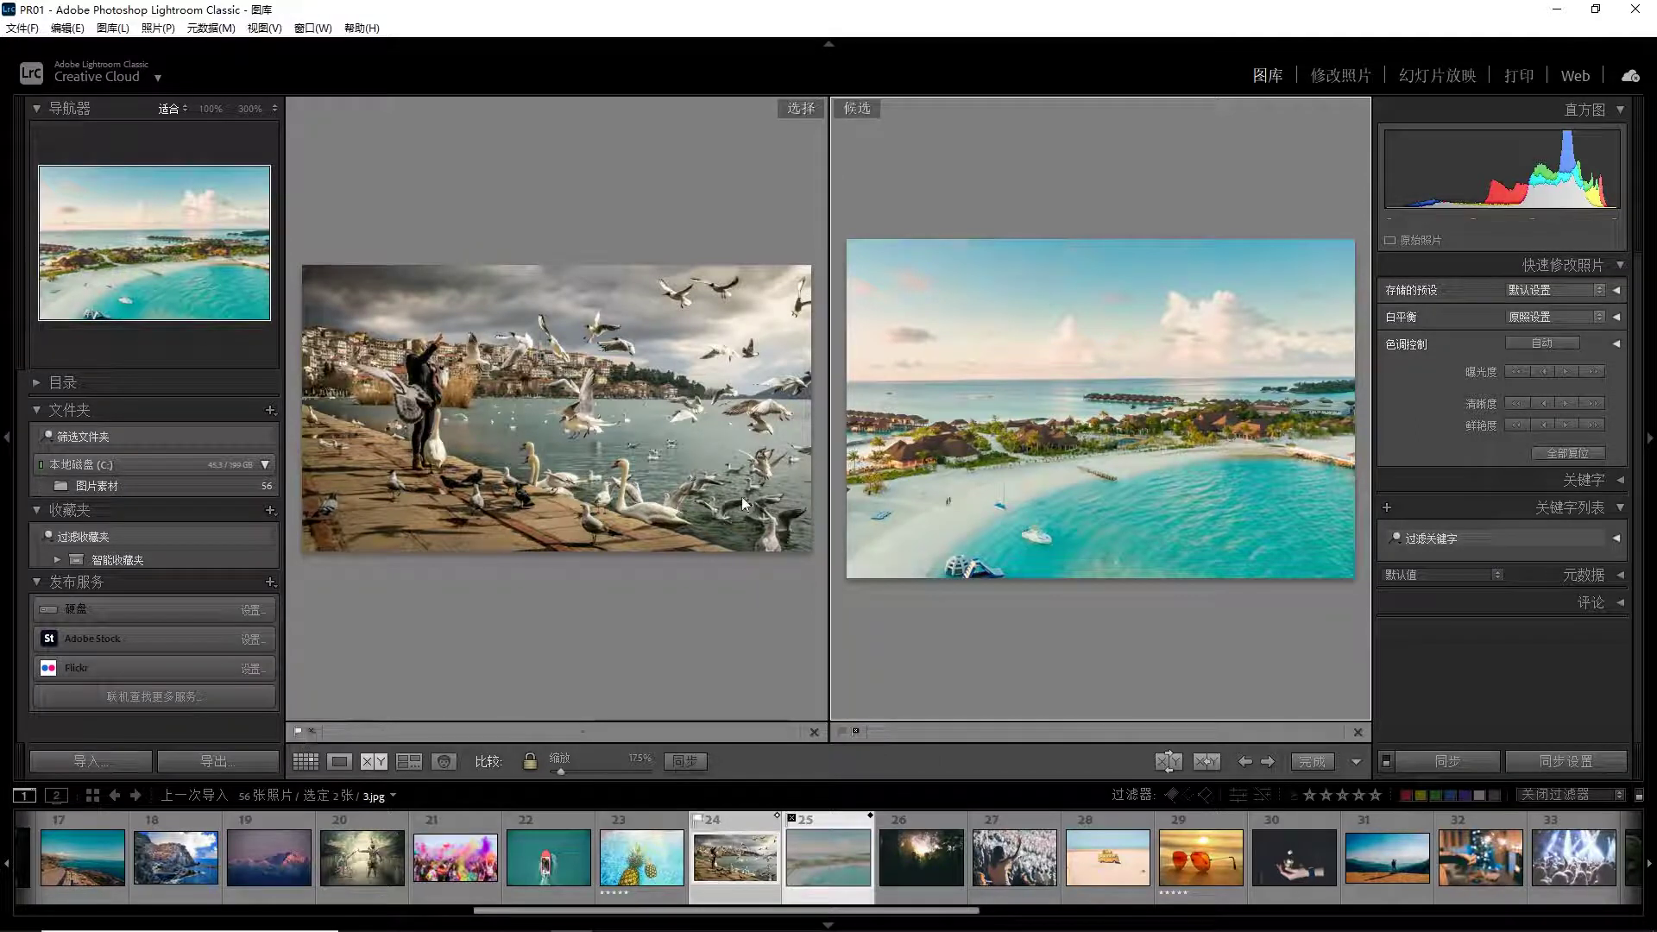
{"action": "left_click", "coordinate": [712, 503]}
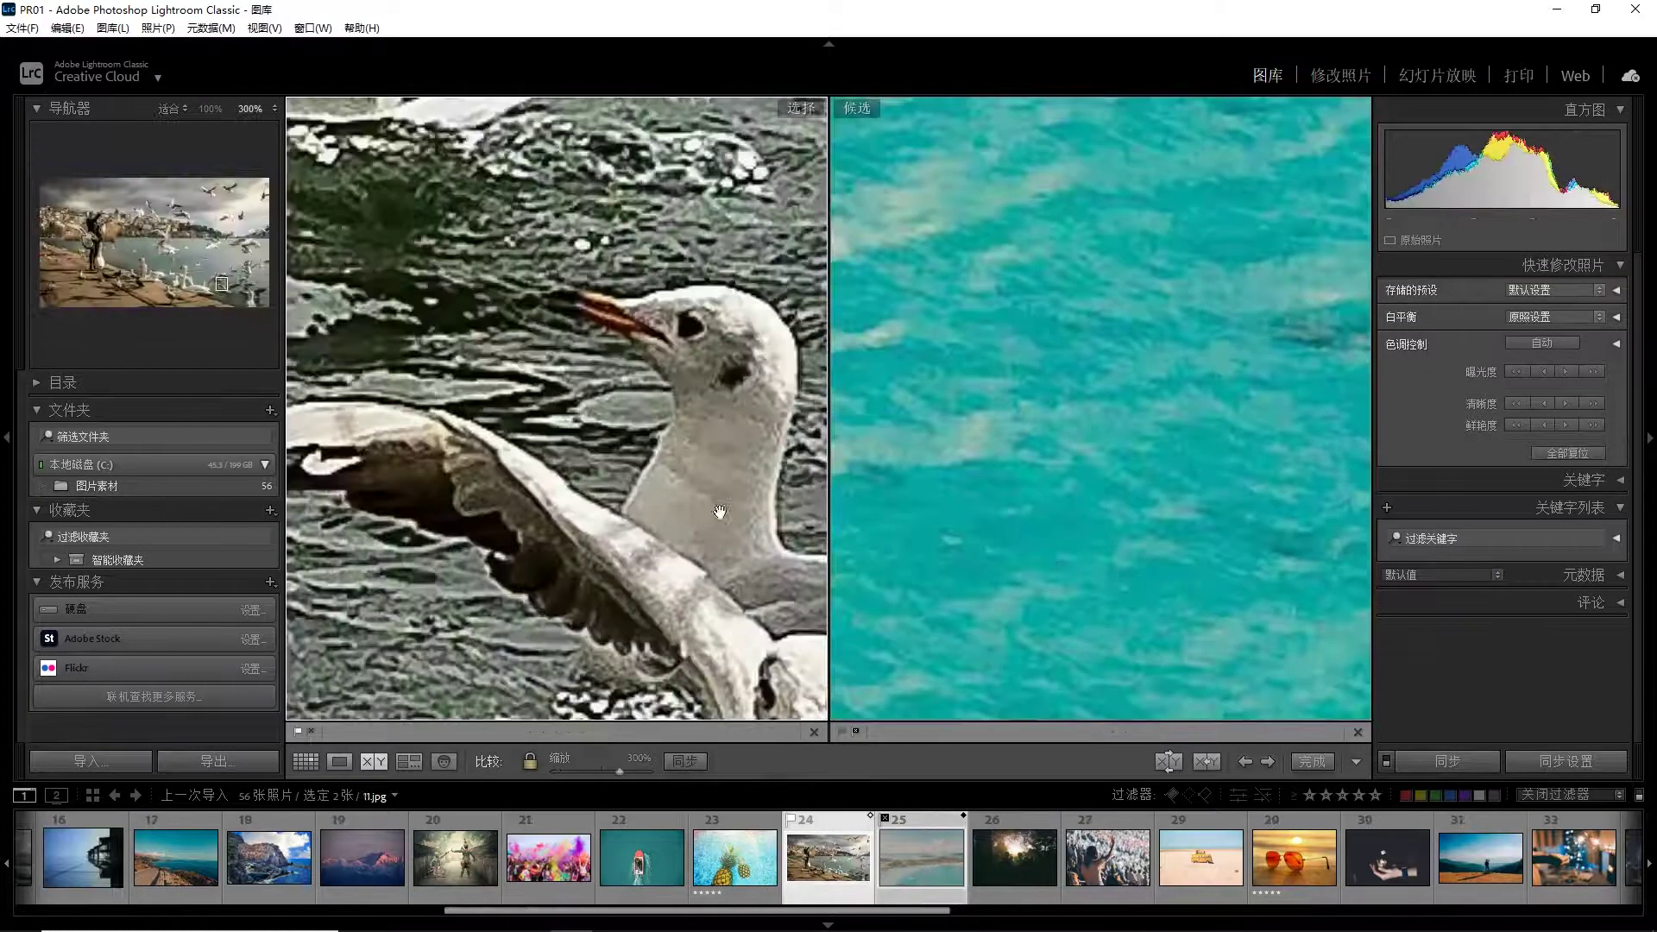
{"action": "left_click", "coordinate": [639, 518]}
{"action": "left_click", "coordinate": [574, 524]}
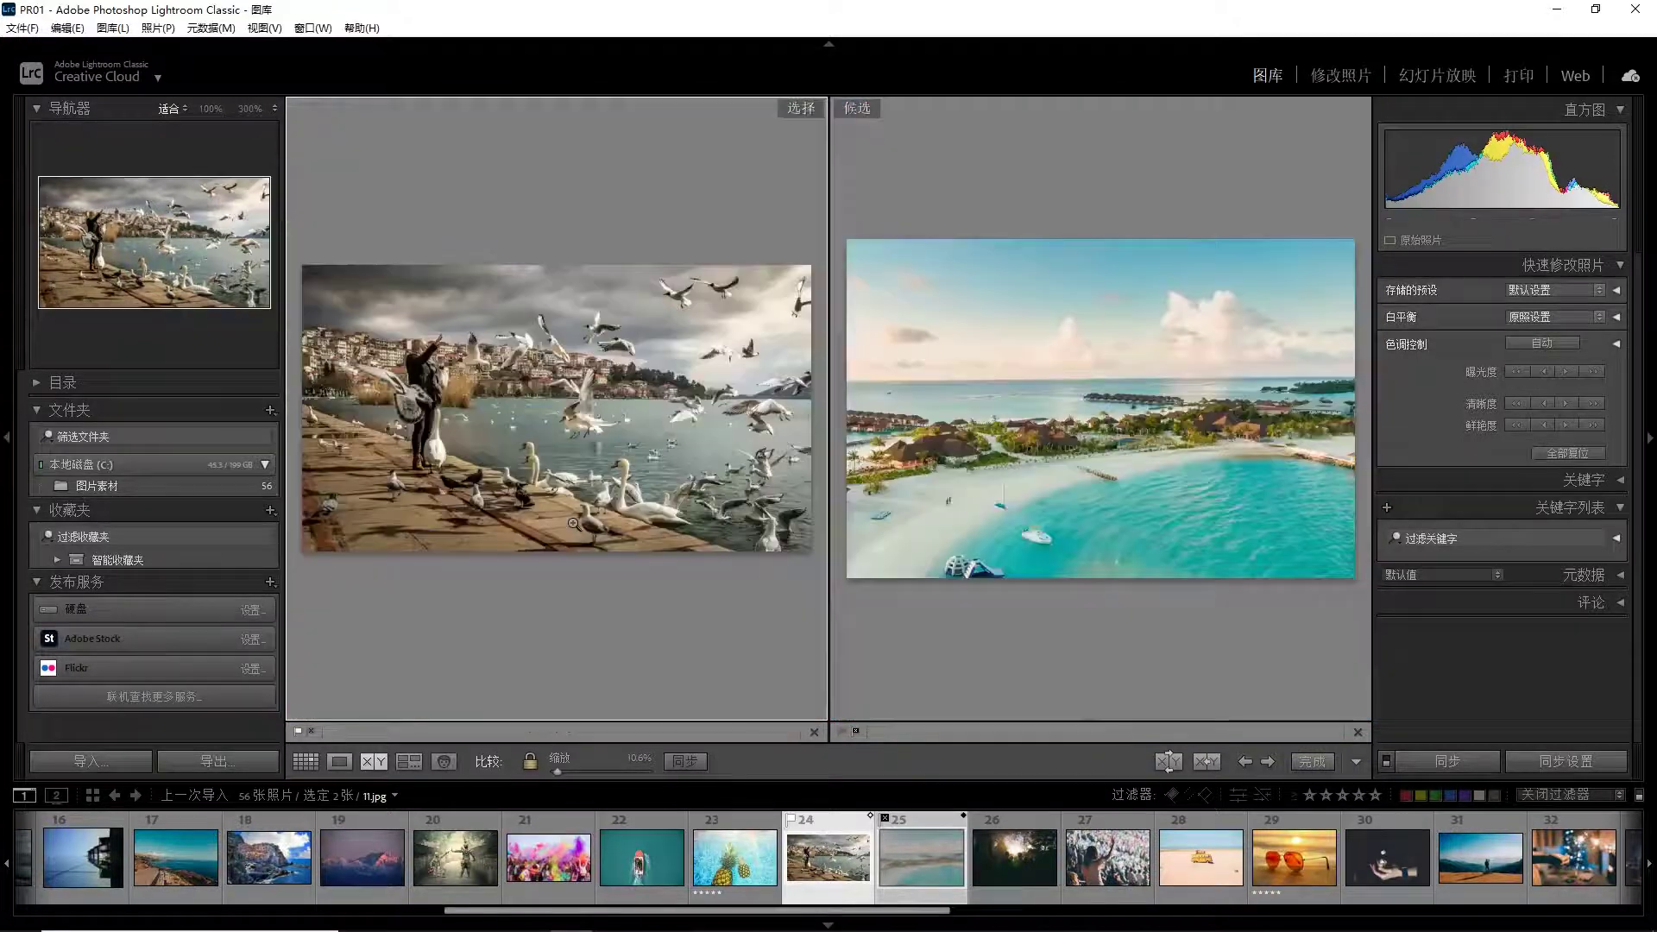
{"action": "left_click", "coordinate": [367, 759]}
Flag the seagull photo 24 as a pick
{"action": "left_click", "coordinate": [680, 468]}
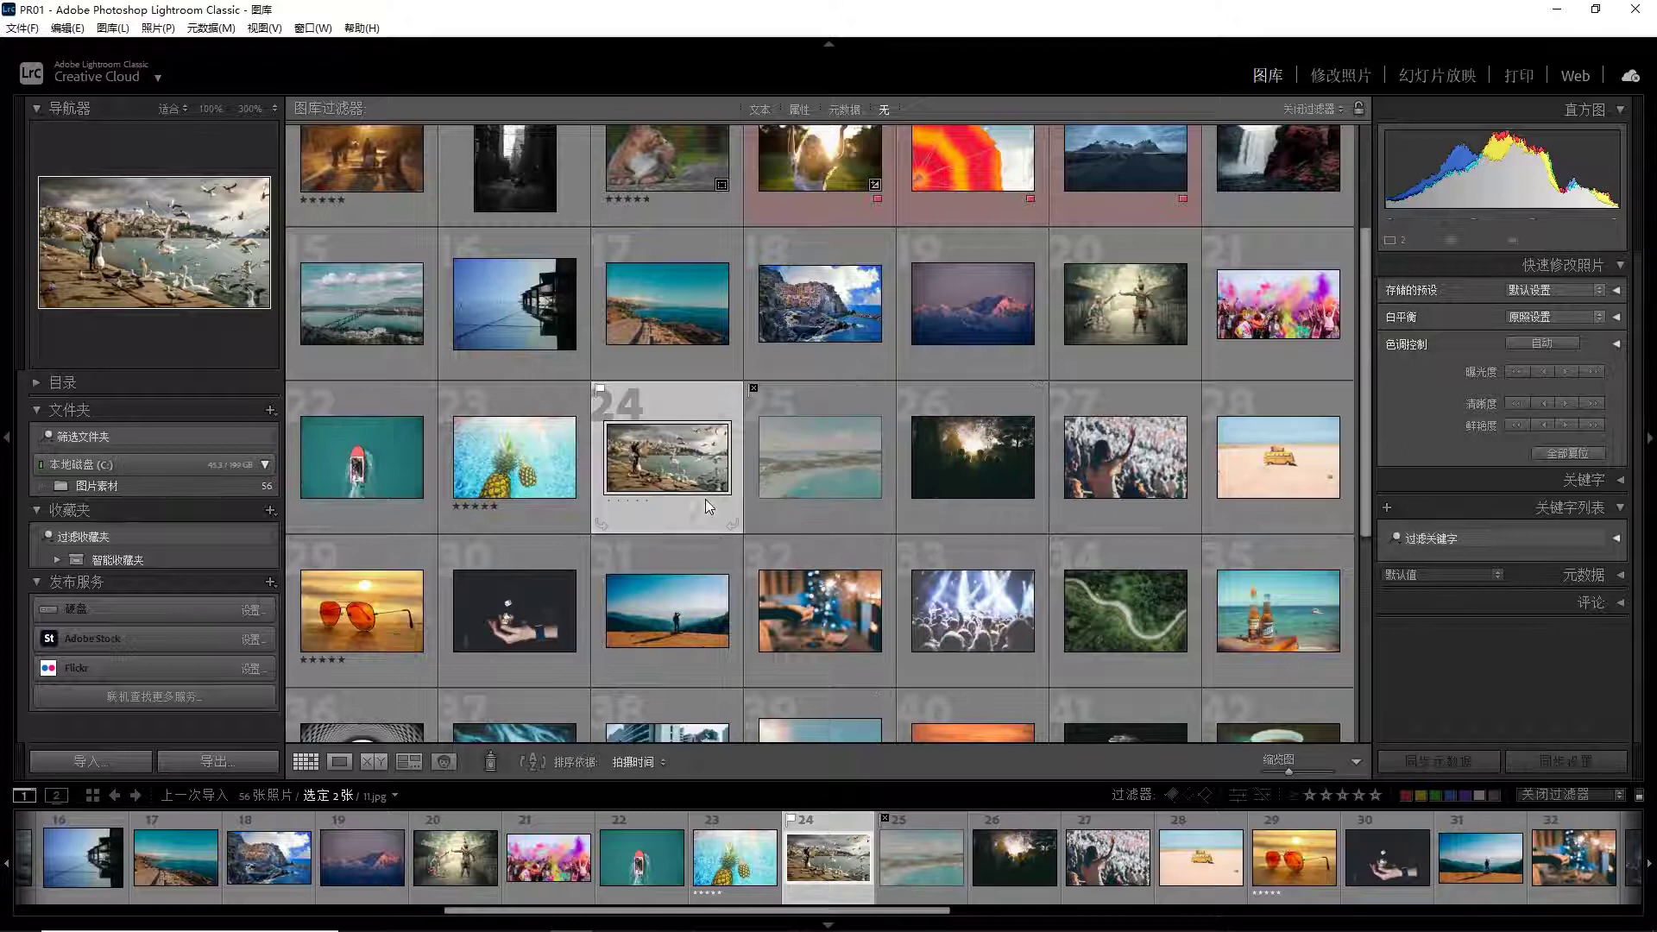
{"action": "left_click", "coordinate": [820, 610]}
{"action": "left_click", "coordinate": [598, 390]}
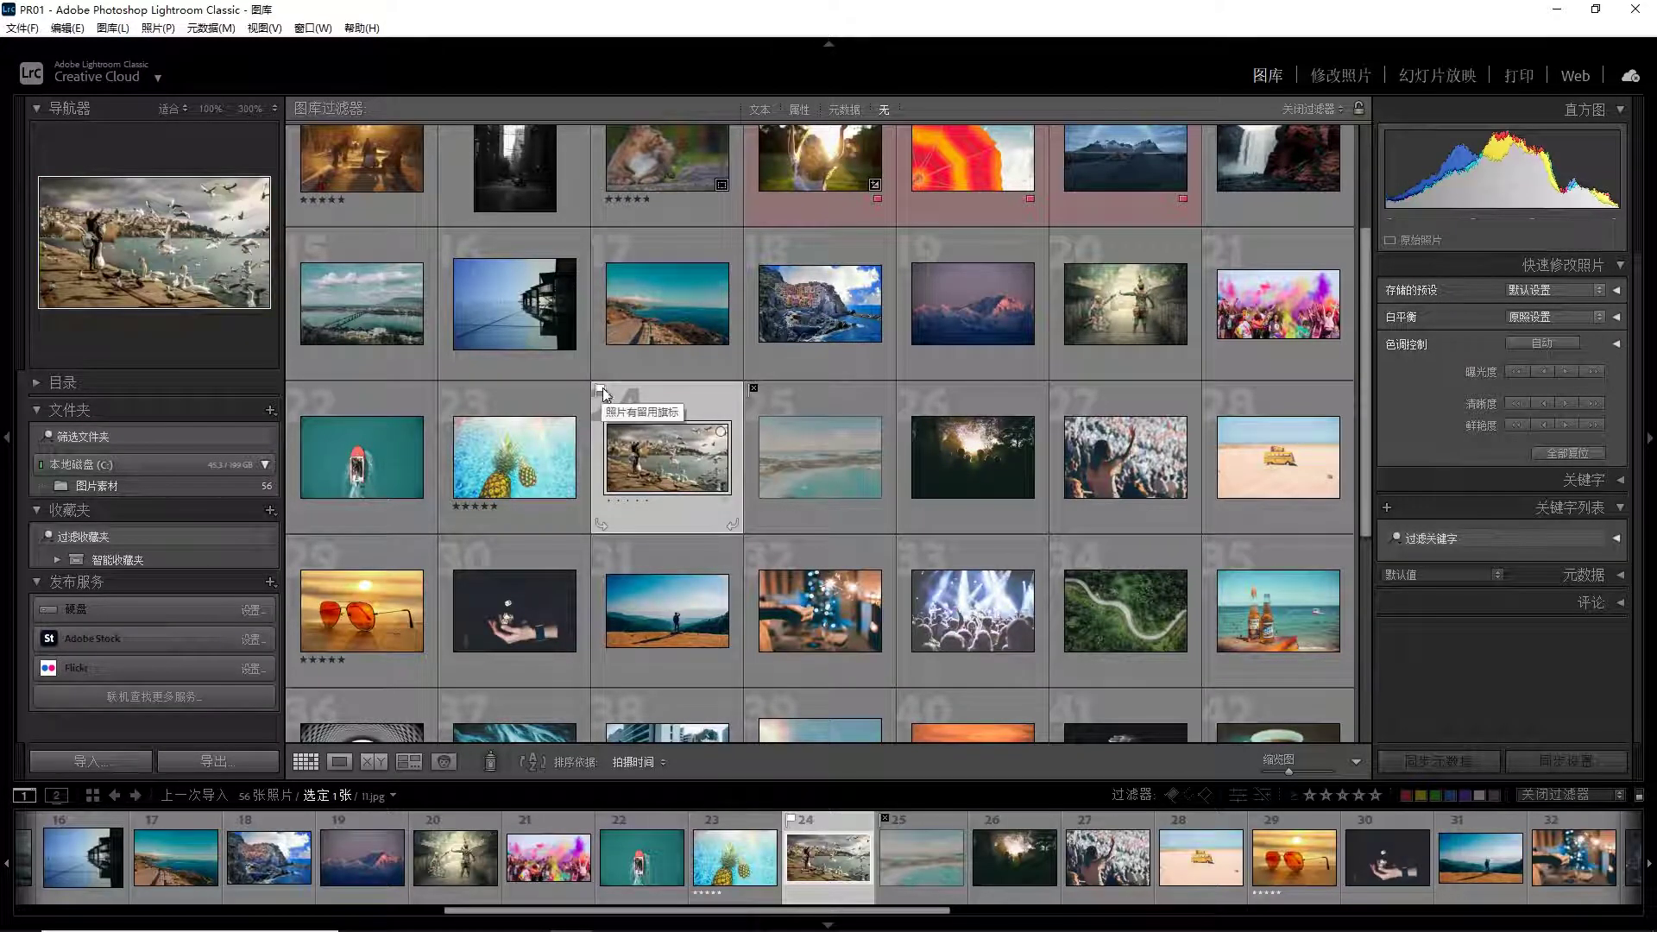
{"action": "left_click", "coordinate": [600, 390]}
{"action": "left_click", "coordinate": [792, 424]}
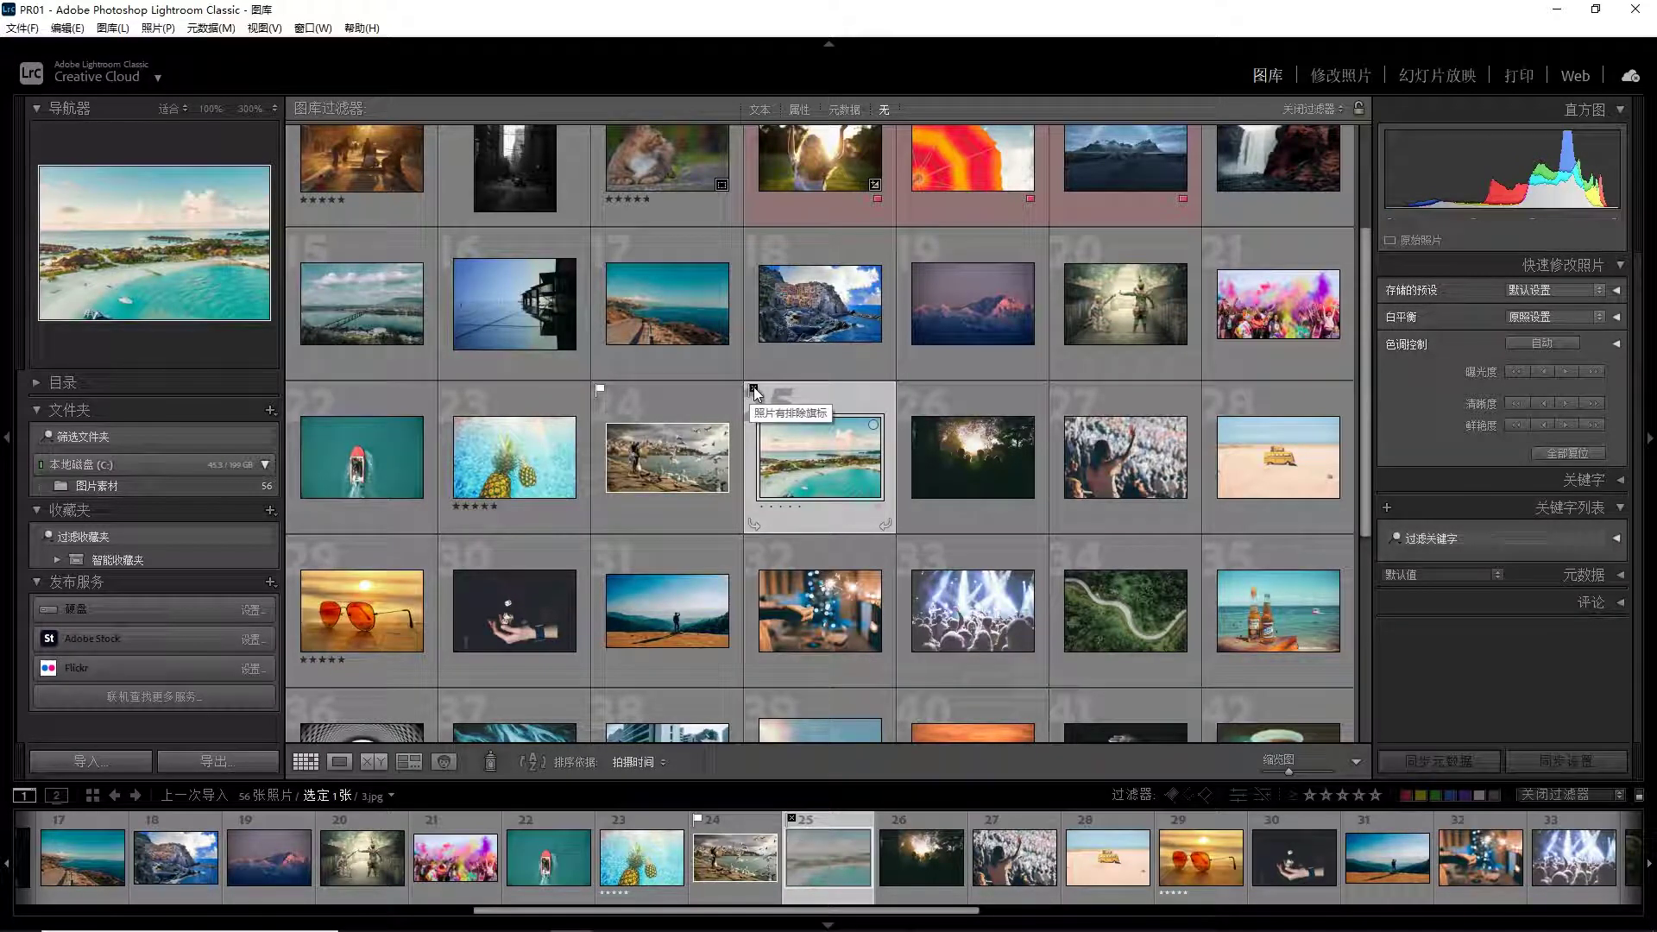
{"action": "left_click", "coordinate": [702, 484]}
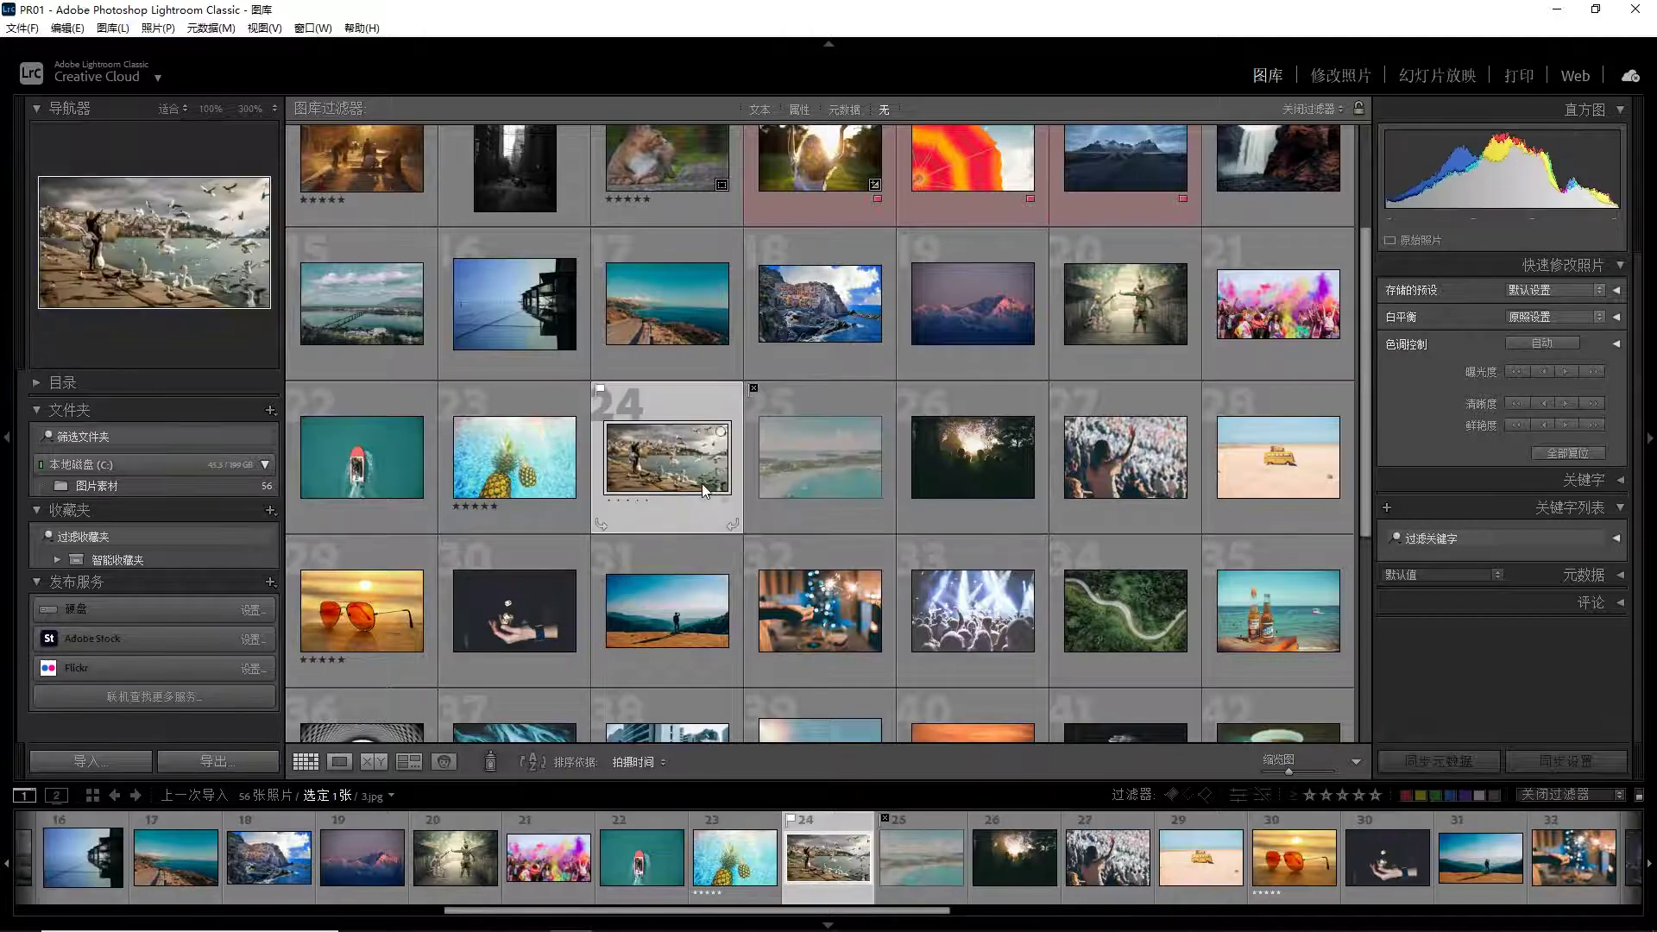
{"action": "scroll", "coordinate": [706, 414], "scroll_direction": "up", "scroll_amount": 2}
Select cat photo 10 and open its Keywording panel's keyword tags box
{"action": "left_click", "coordinate": [680, 346]}
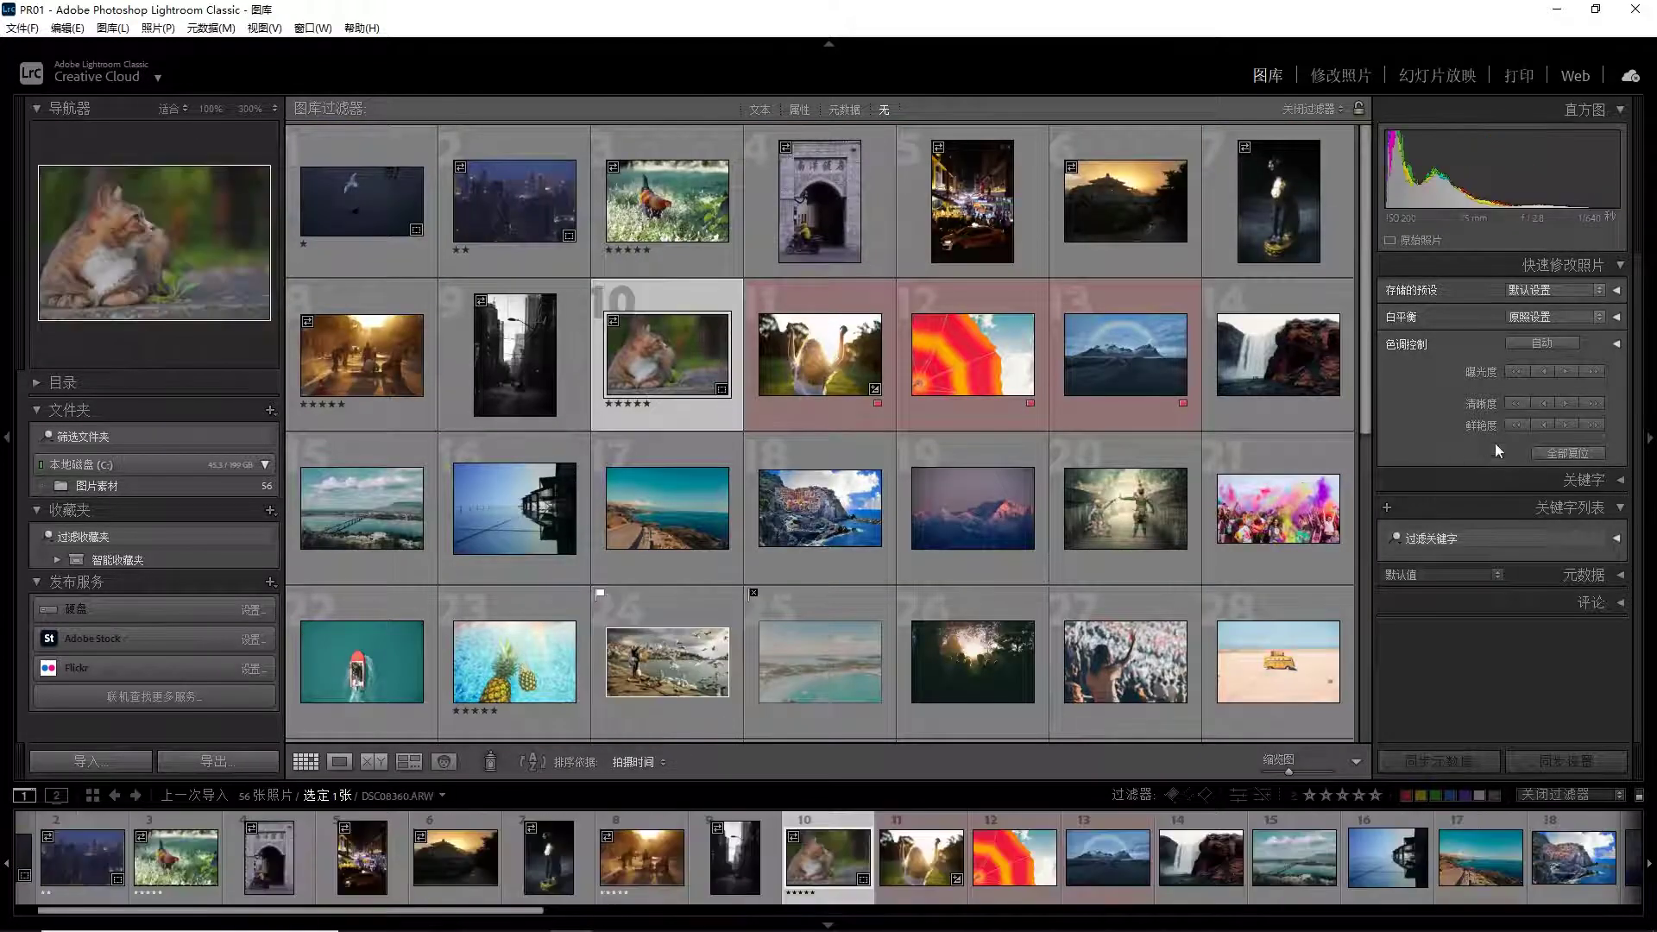
{"action": "left_click", "coordinate": [1614, 267]}
{"action": "left_click", "coordinate": [1619, 296]}
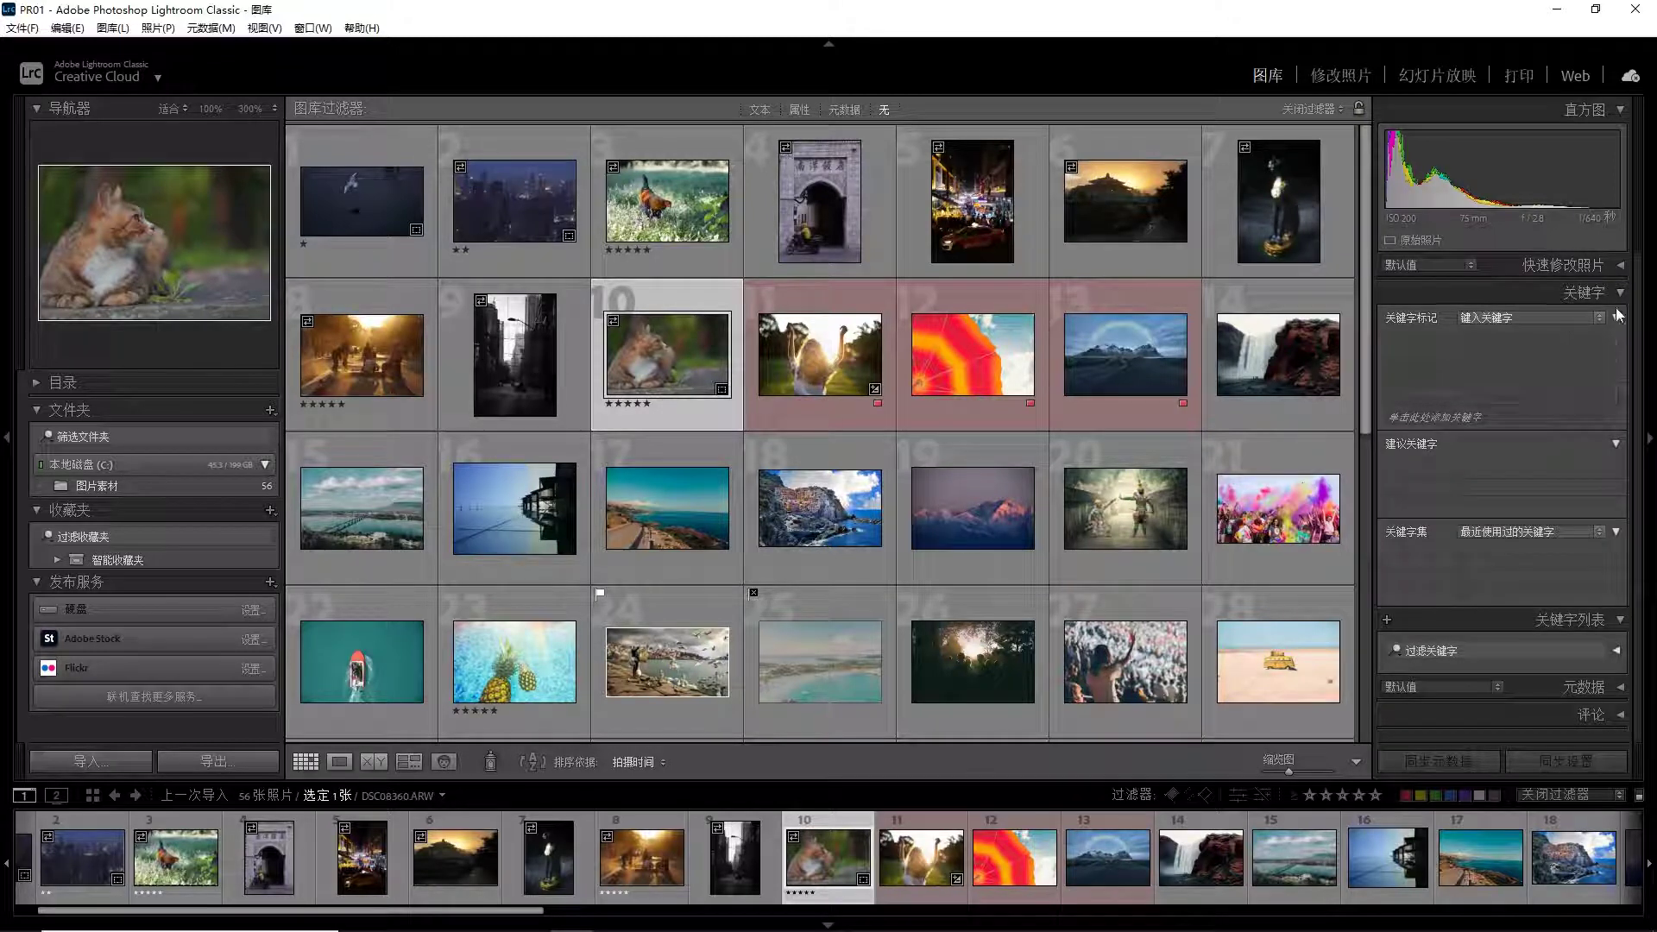
{"action": "left_click", "coordinate": [1521, 361]}
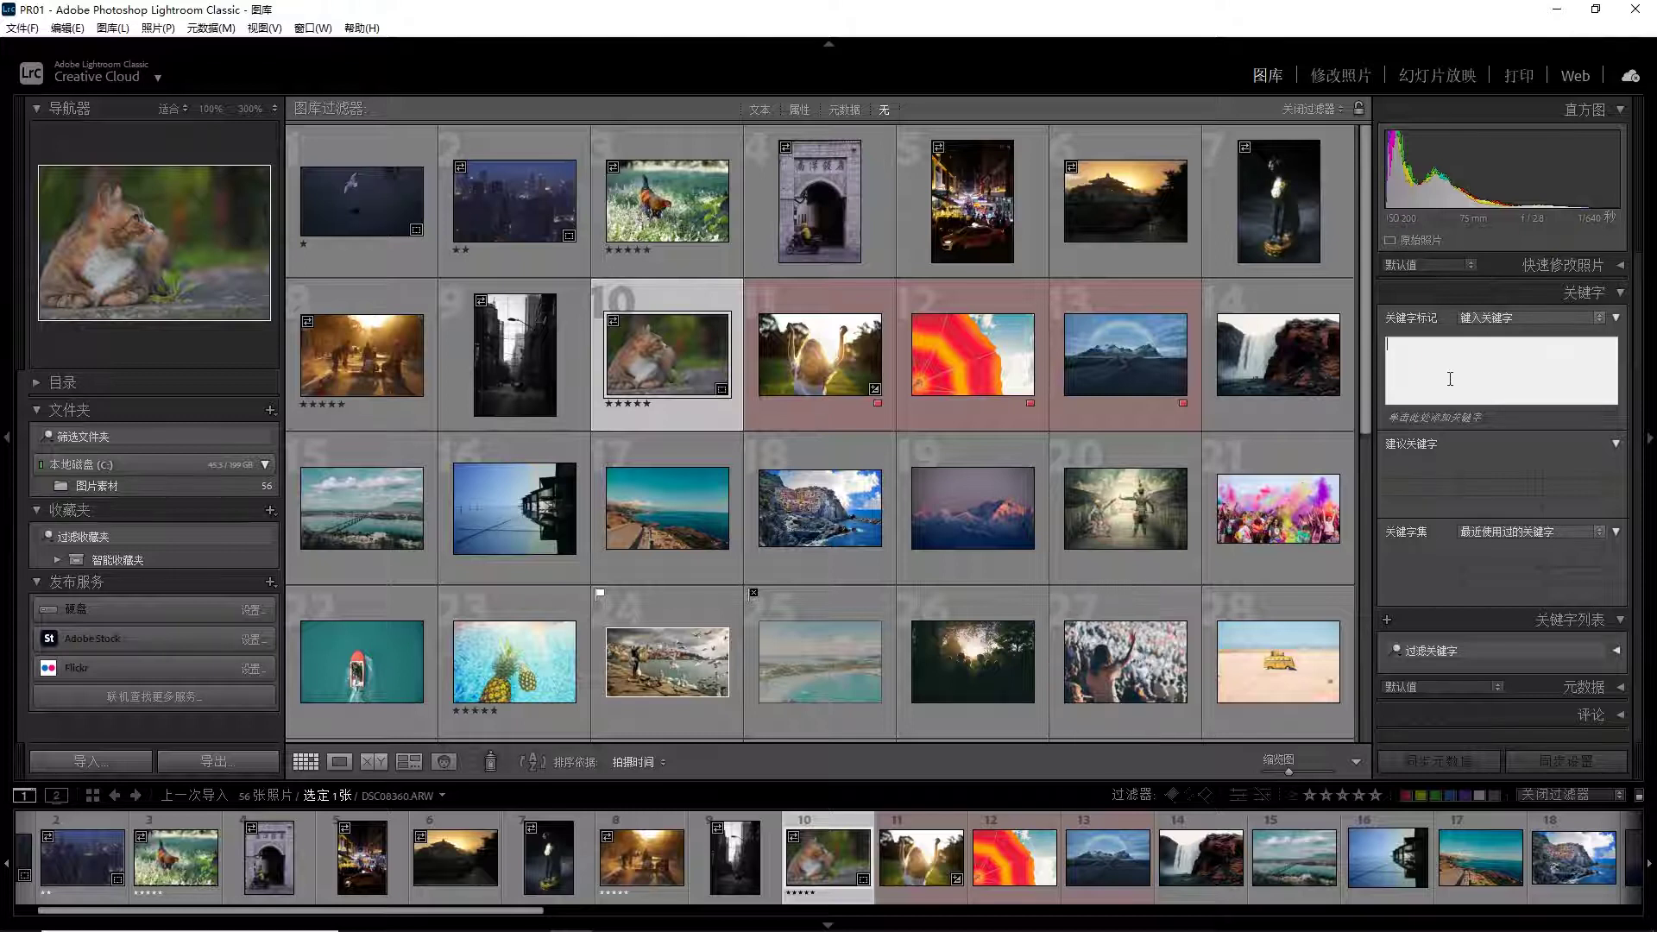
Add the keywords 猫咪 and 室外 to the cat photo
{"action": "type", "text": "猫咪"}
{"action": "key", "text": "Return"}
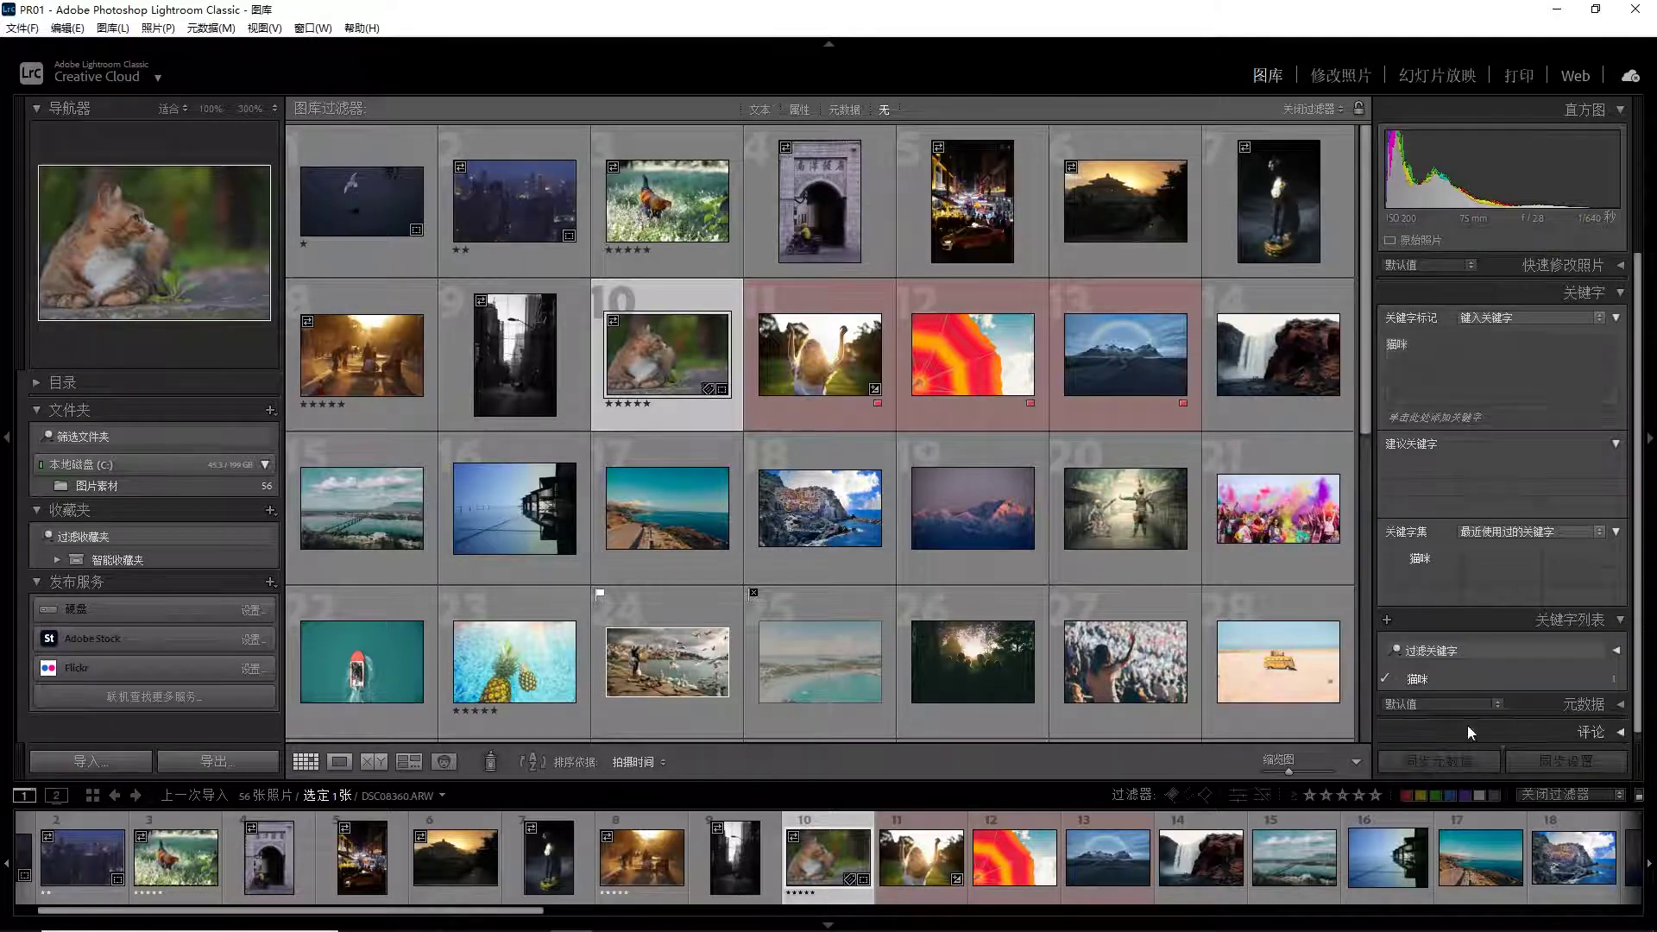
{"action": "left_click", "coordinate": [1462, 371]}
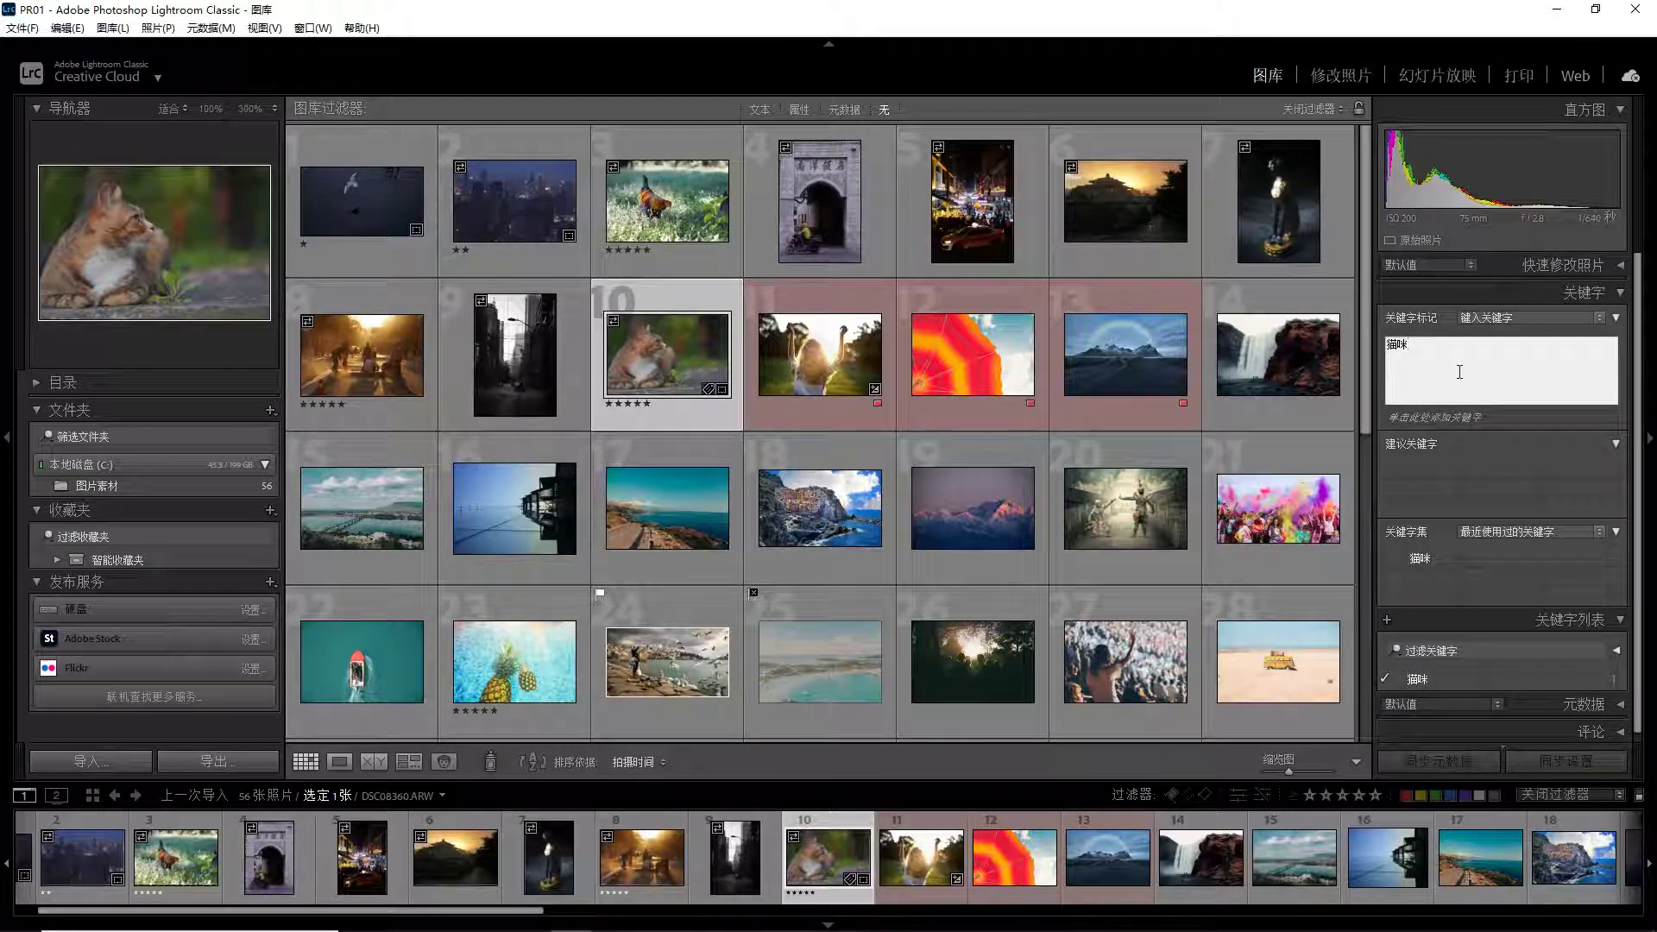
{"action": "left_click", "coordinate": [1434, 419]}
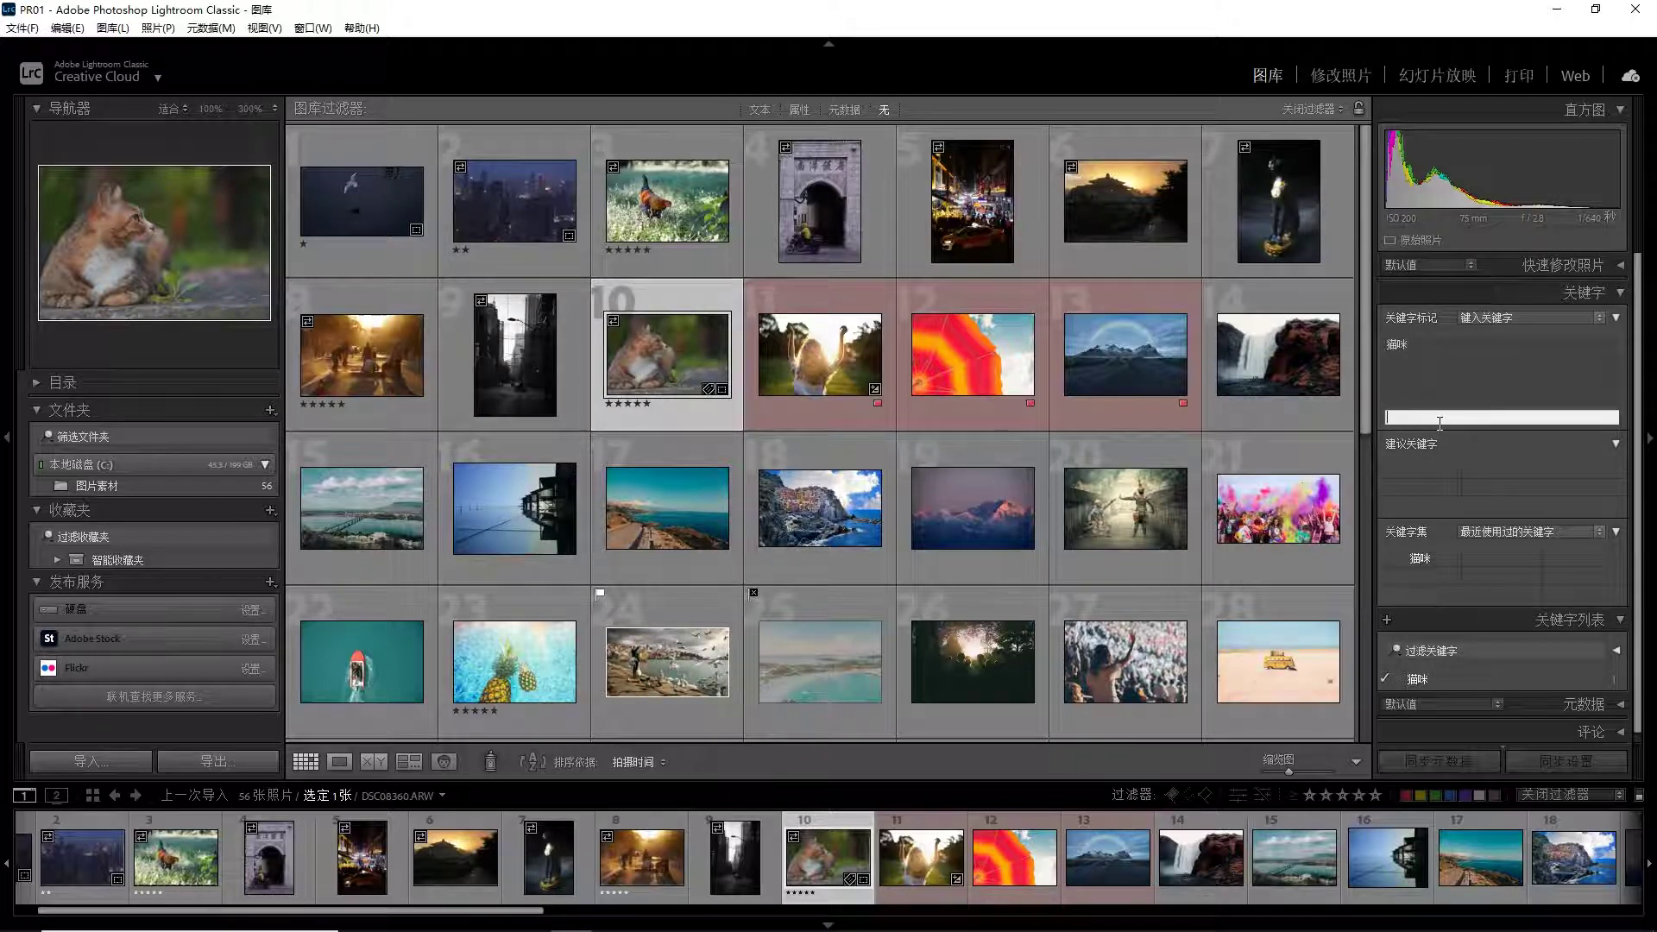
{"action": "type", "text": "室外"}
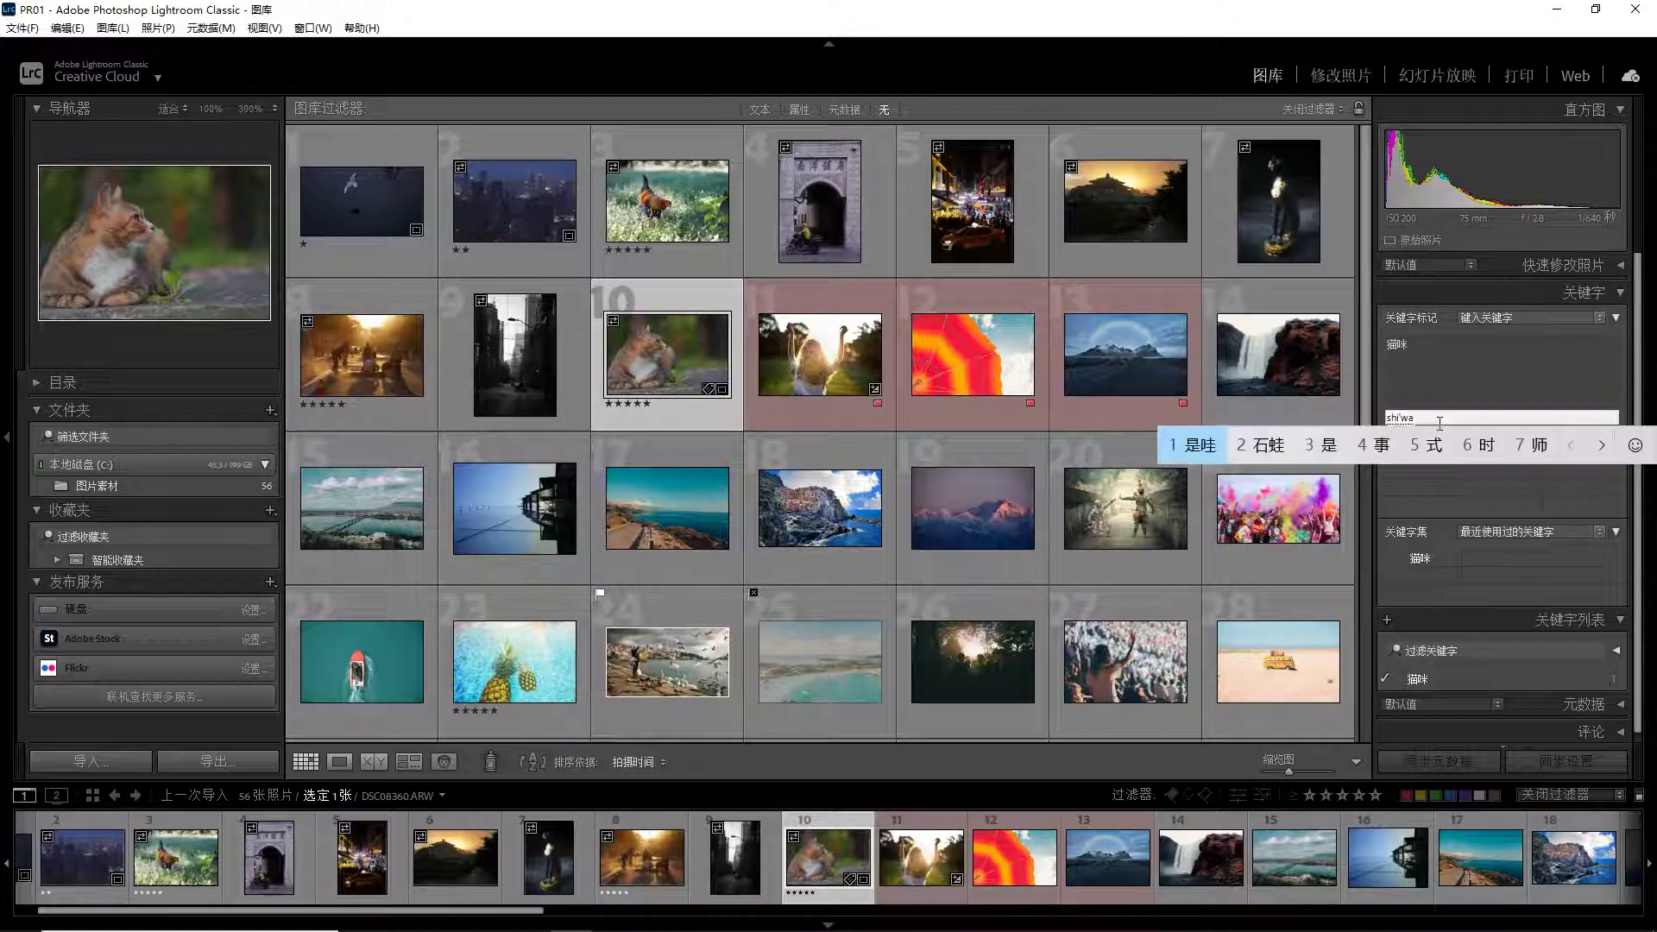
{"action": "key", "text": "Return"}
Add the keywords 台阶, 日光 and 草地 to the cat photo
{"action": "left_click", "coordinate": [1544, 360]}
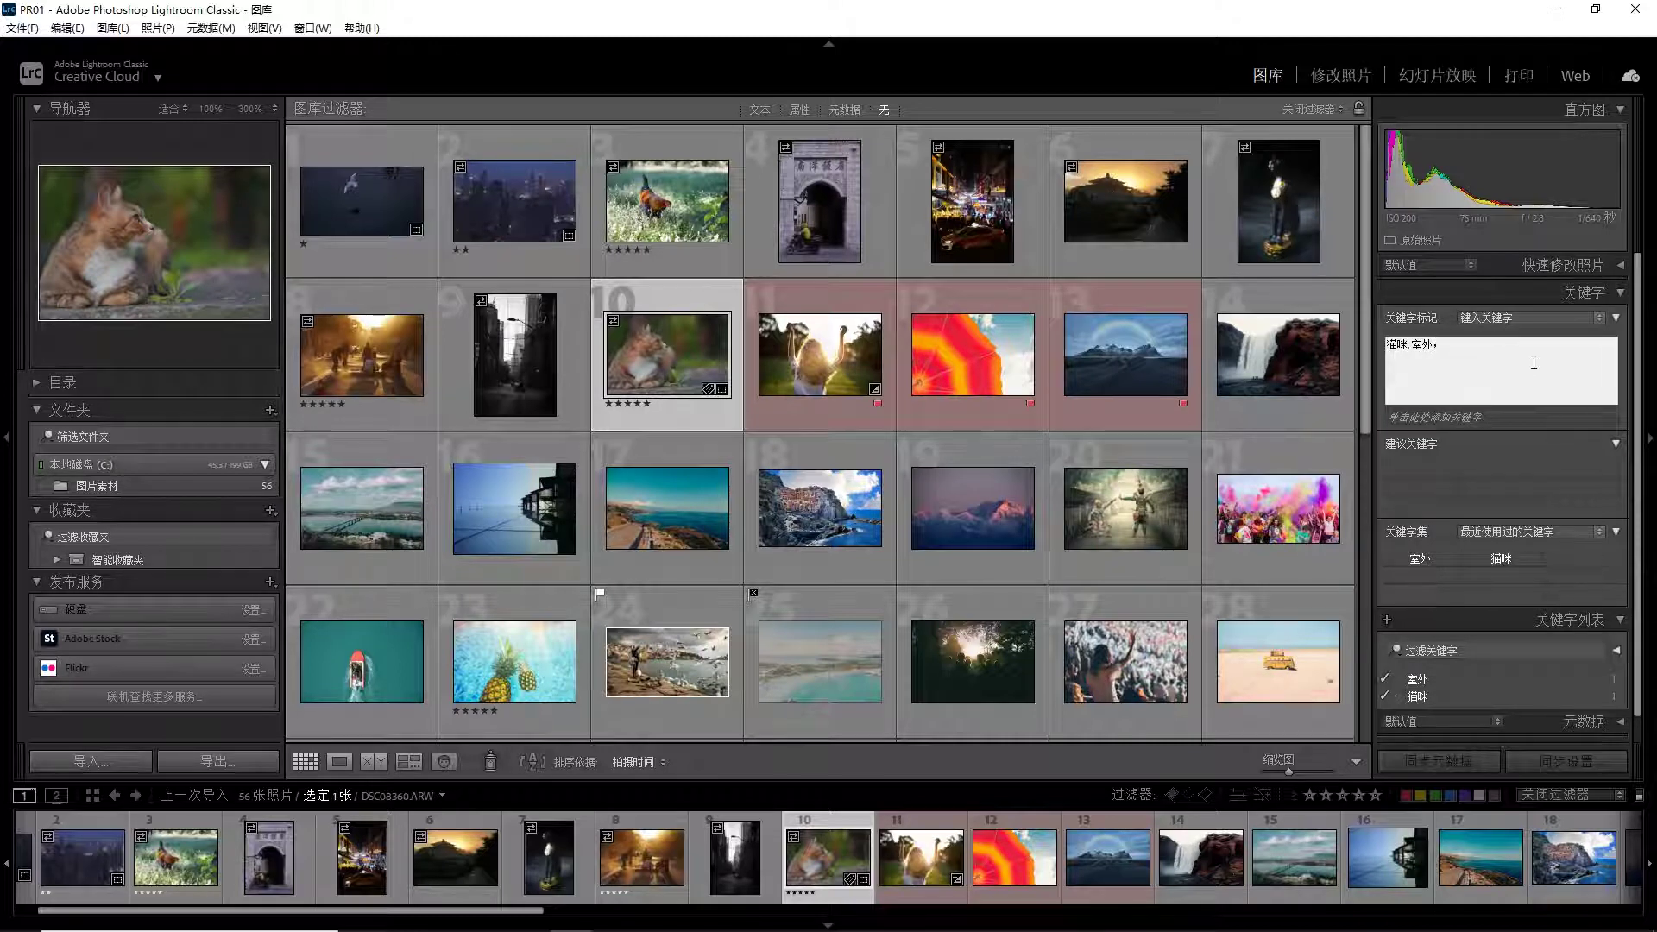
{"action": "type", "text": "taijie"}
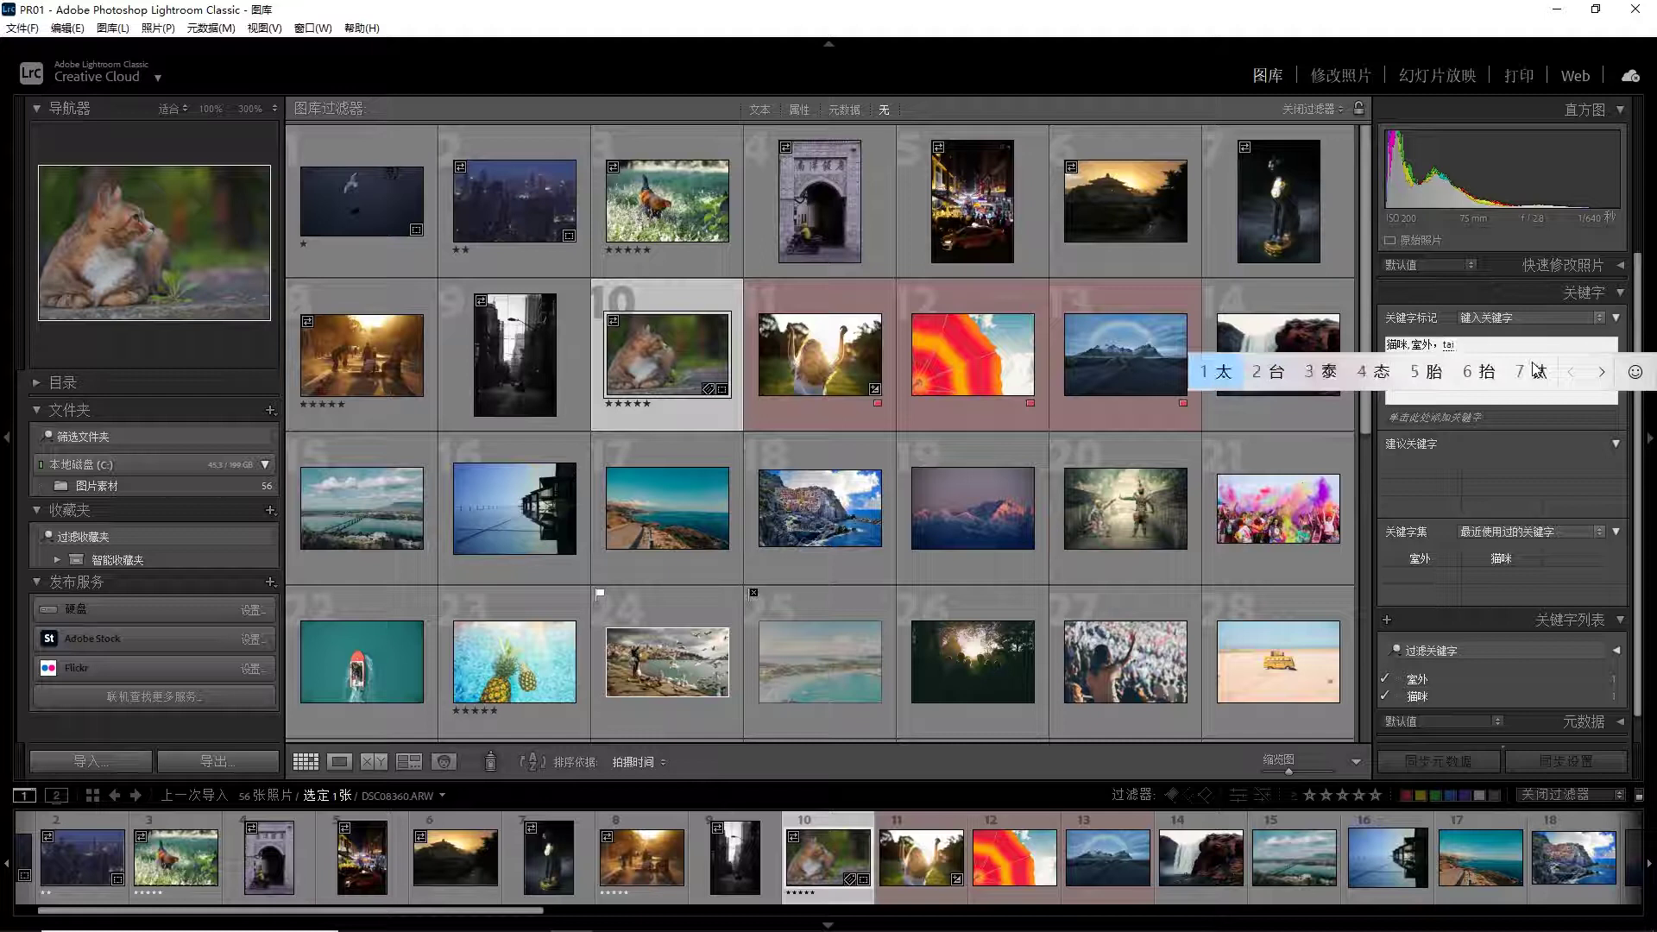
{"action": "key", "text": "space"}
{"action": "type", "text": "riguan2"}
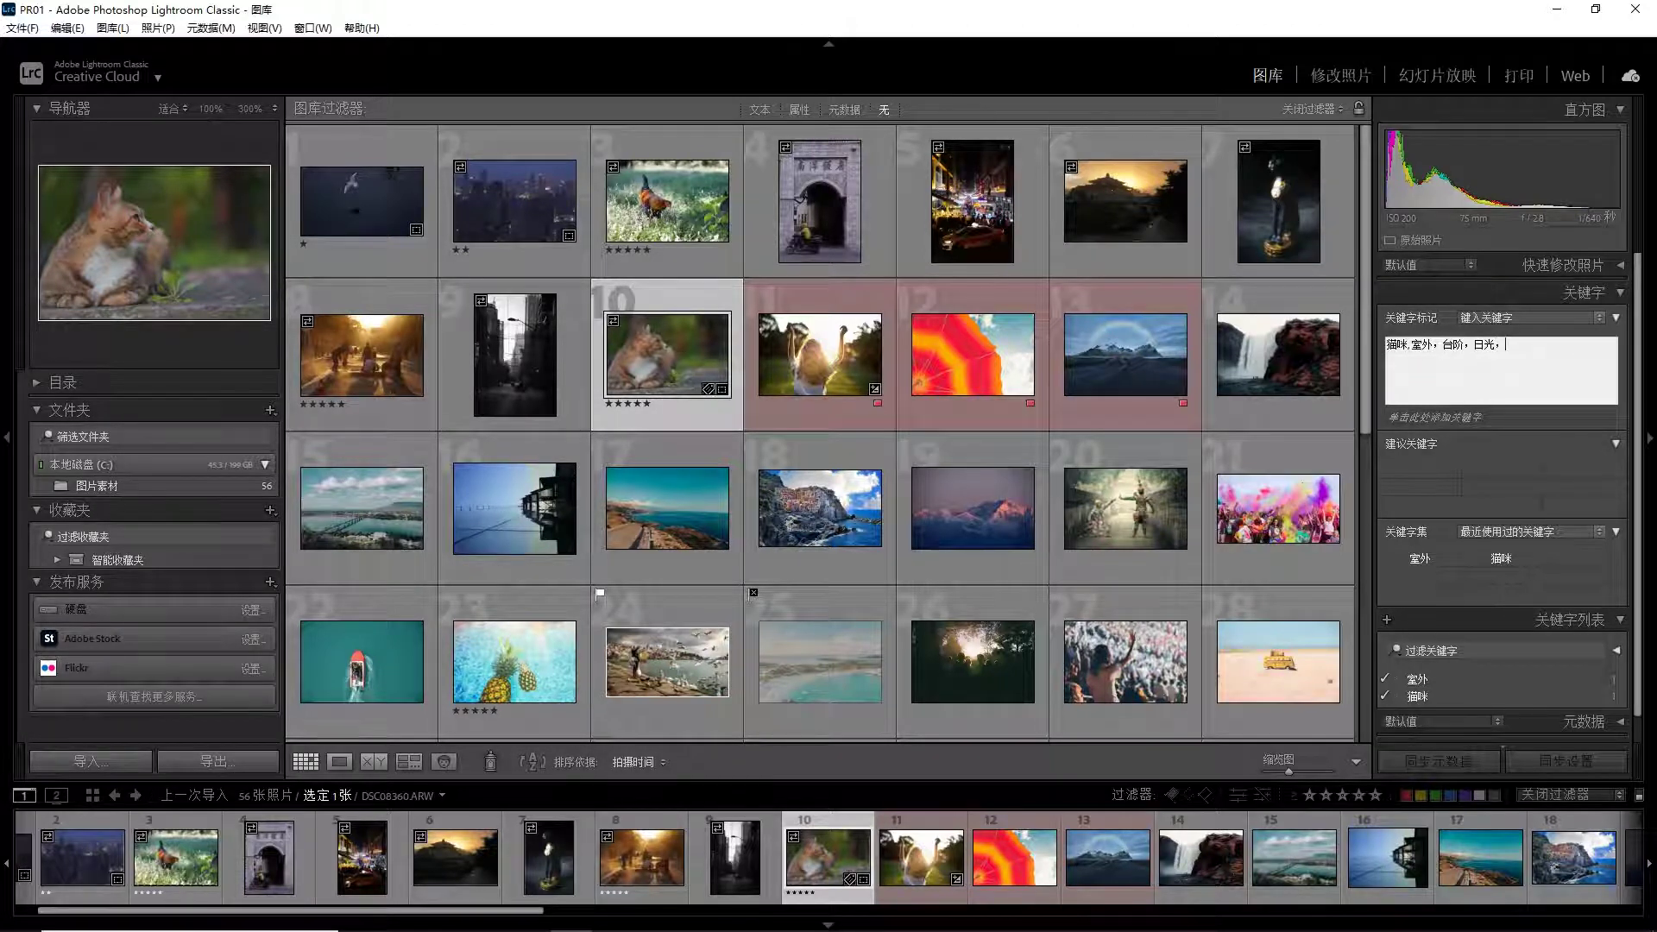
{"action": "type", "text": "caodi"}
{"action": "key", "text": "space"}
{"action": "key", "text": "Return"}
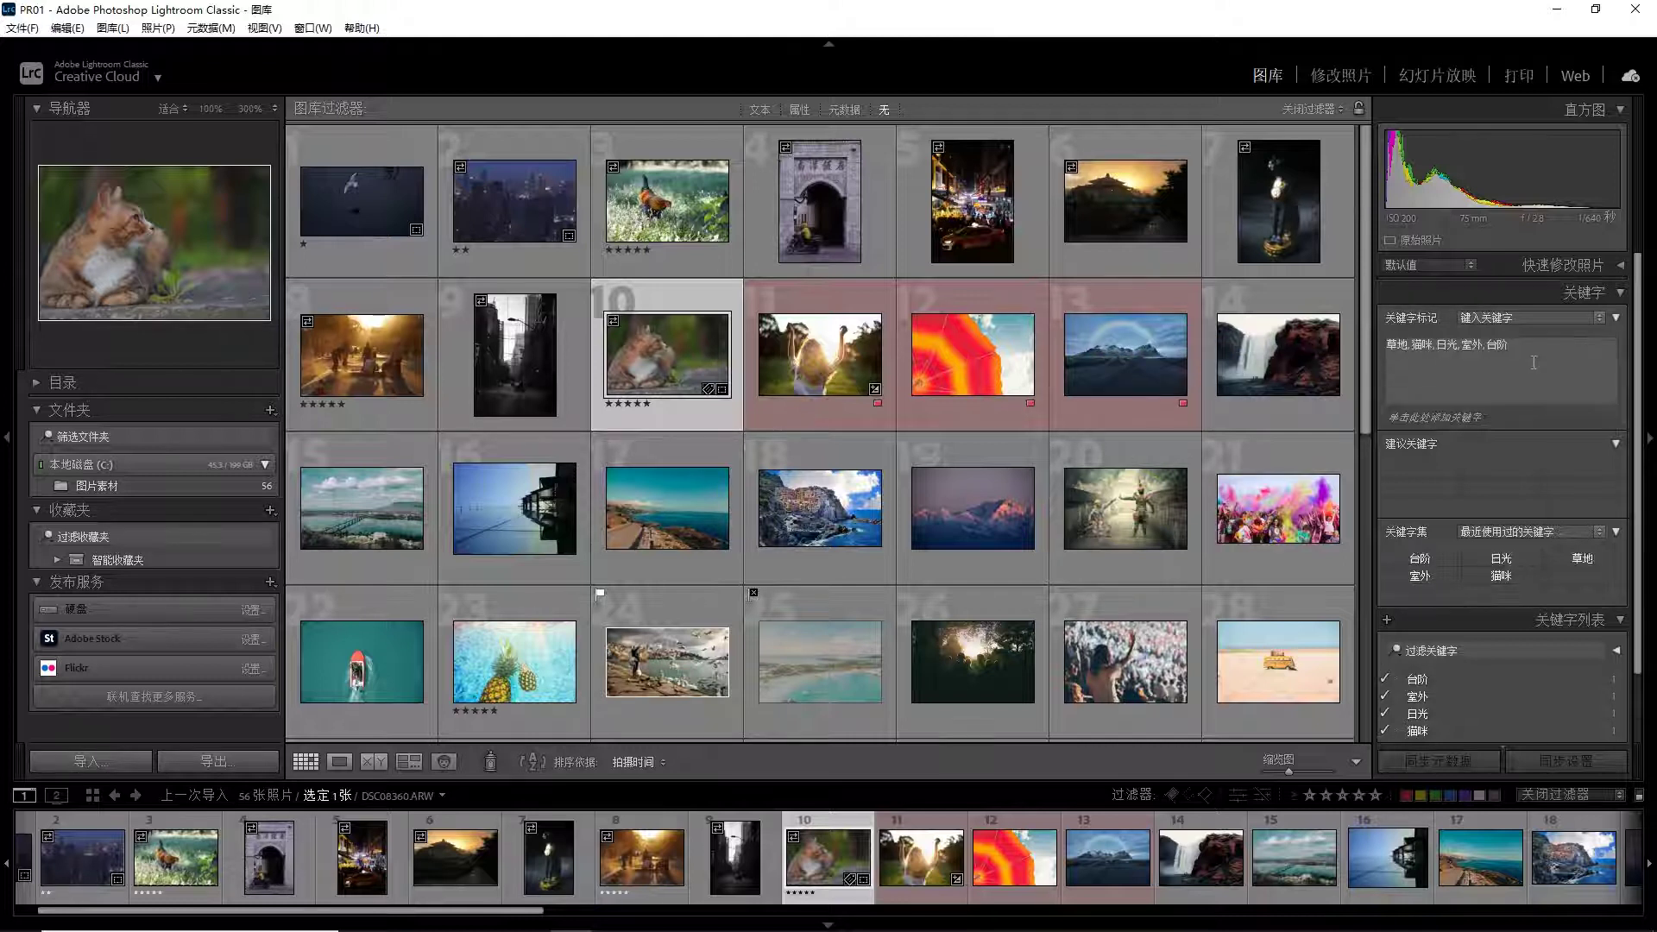
{"action": "scroll", "coordinate": [1514, 583], "scroll_direction": "down", "scroll_amount": 2}
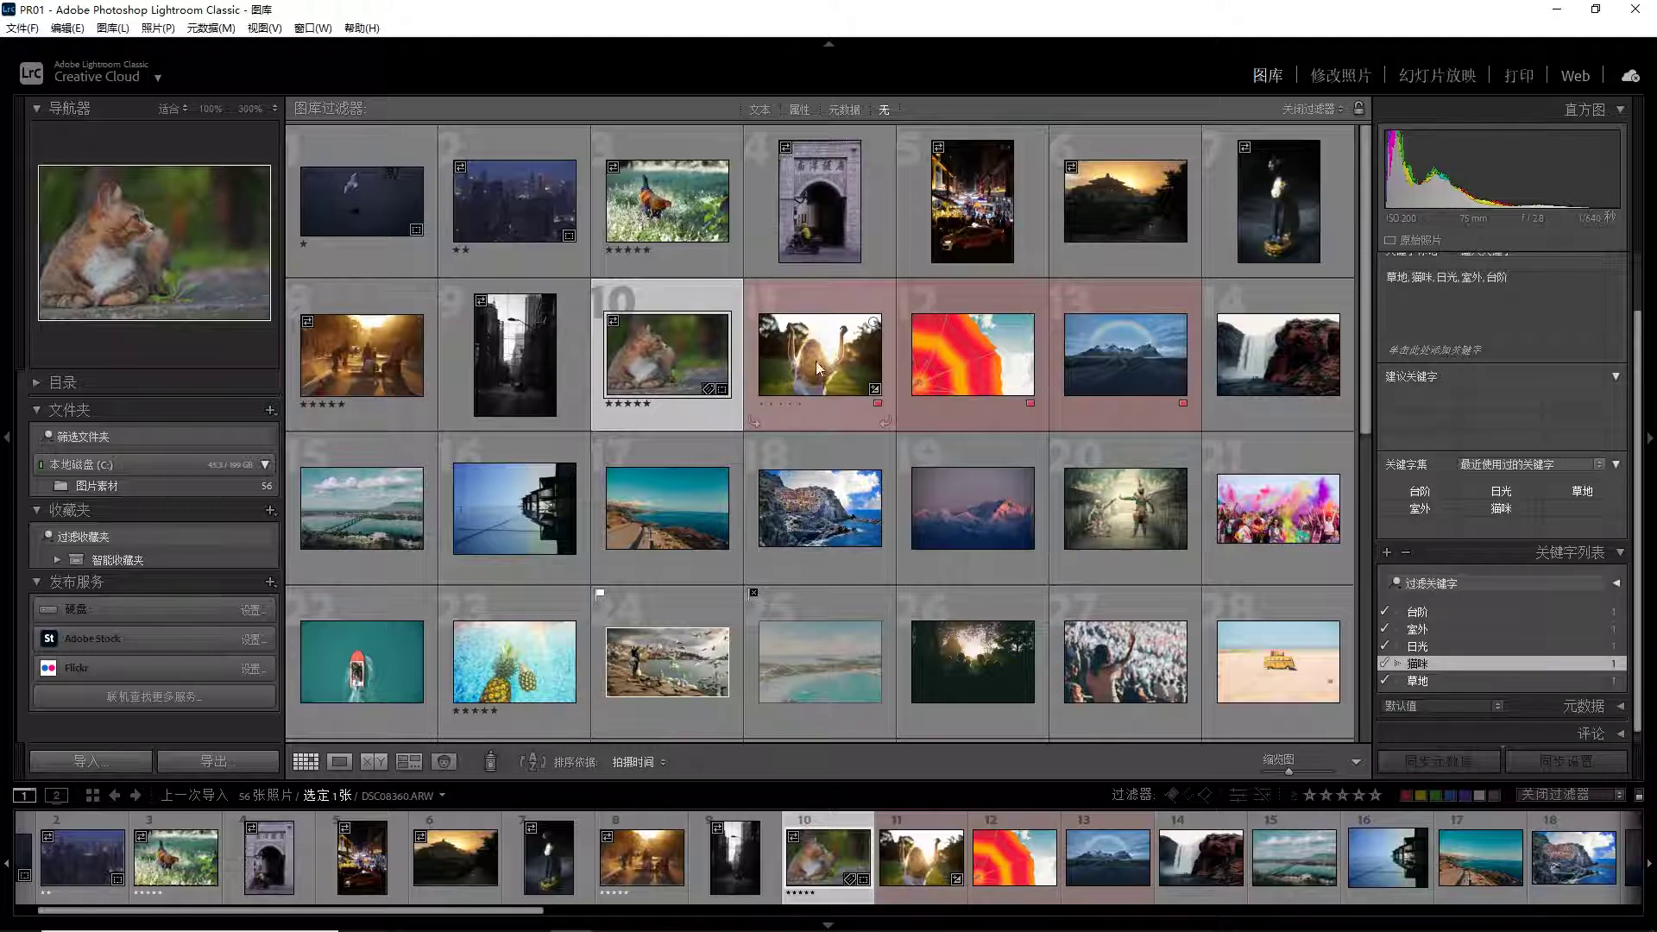
Tag the sunlit girl photo 11 and photo 20 with the 日光 keyword
{"action": "left_click", "coordinate": [820, 501]}
{"action": "left_click", "coordinate": [863, 419]}
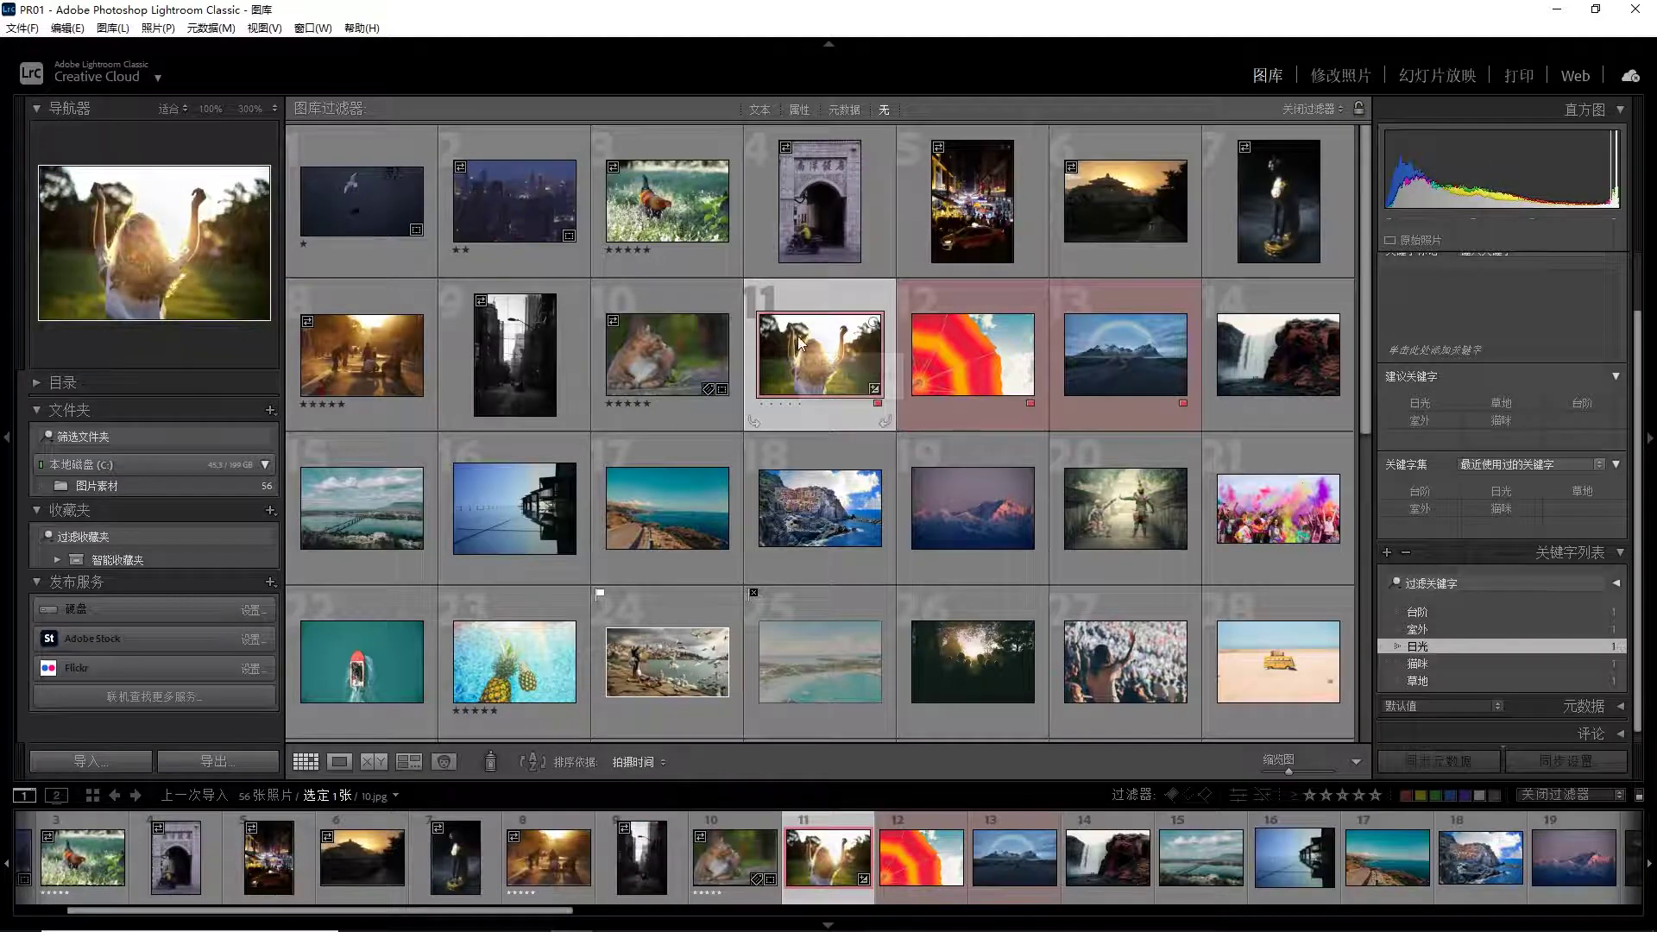
{"action": "left_click", "coordinate": [1384, 647]}
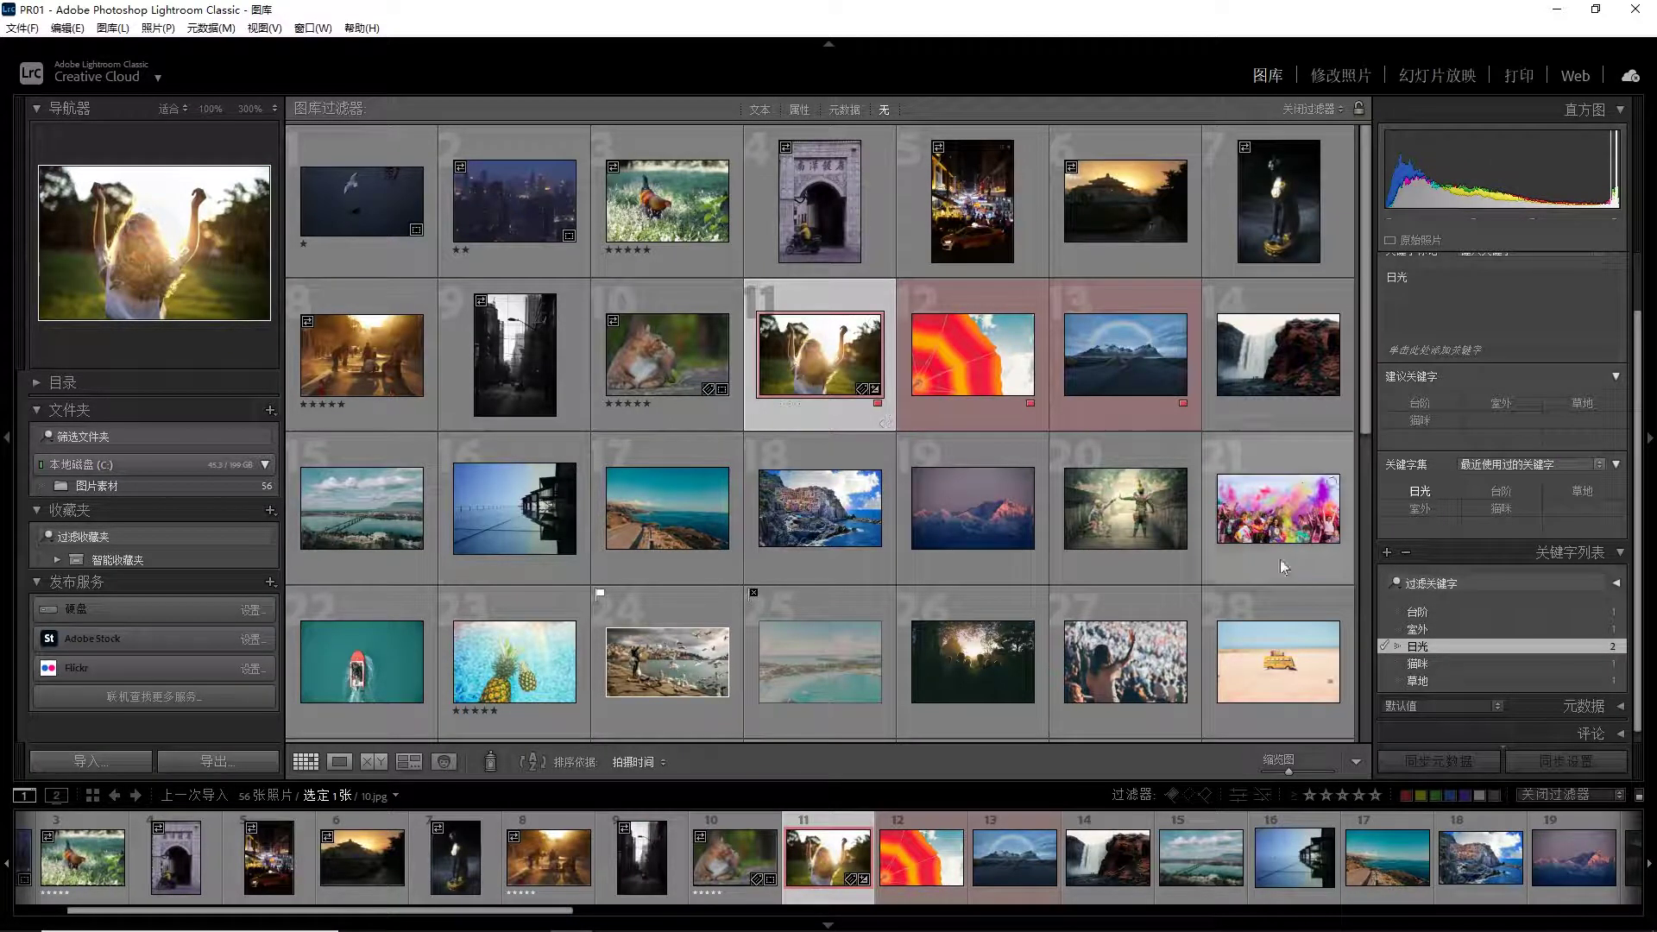
{"action": "left_click_drag", "start_coordinate": [1450, 647], "coordinate": [1115, 532]}
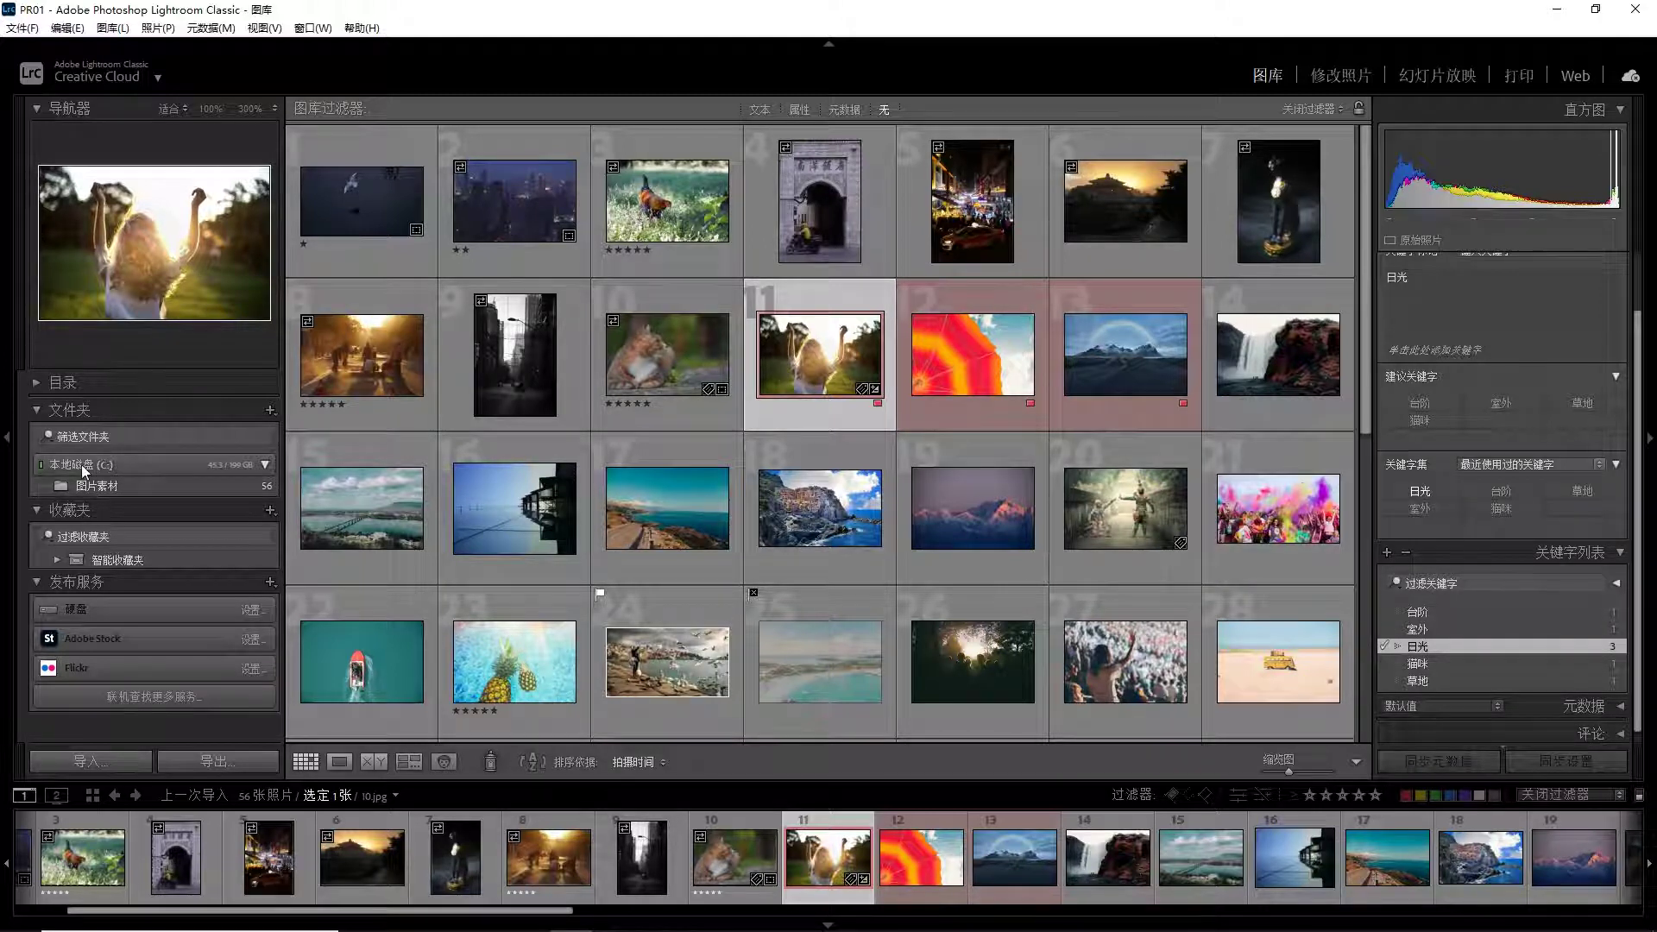
Select photo 12 and bring up options for the 智能收藏夹 collection set
{"action": "left_click", "coordinate": [975, 342]}
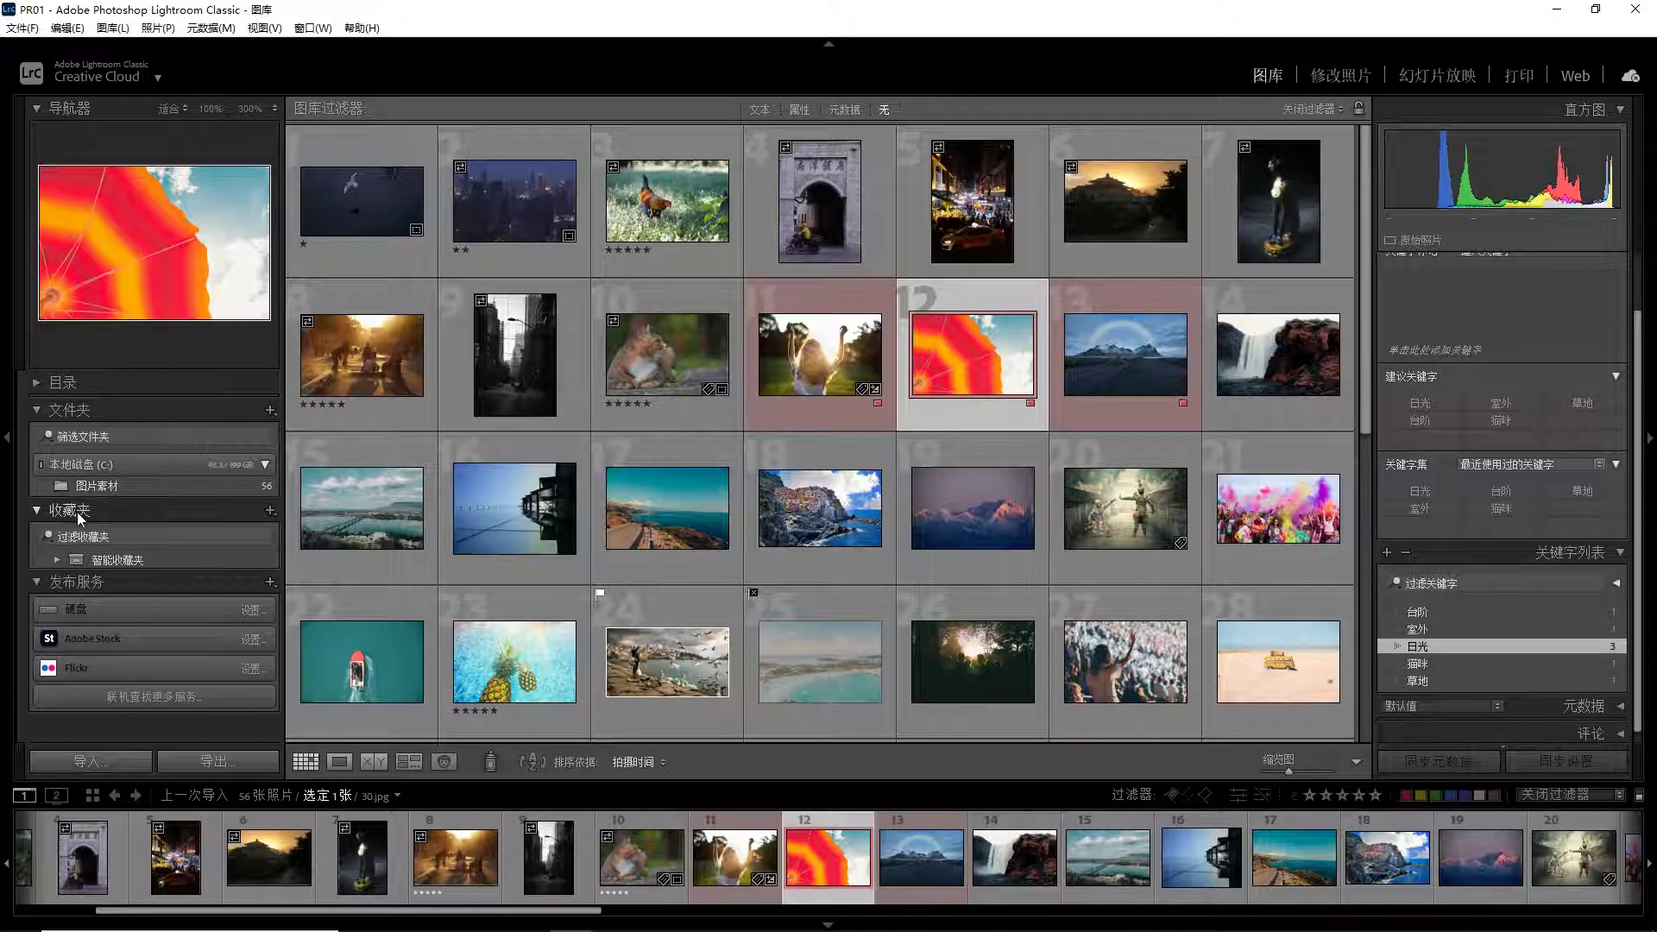
{"action": "left_click", "coordinate": [100, 561]}
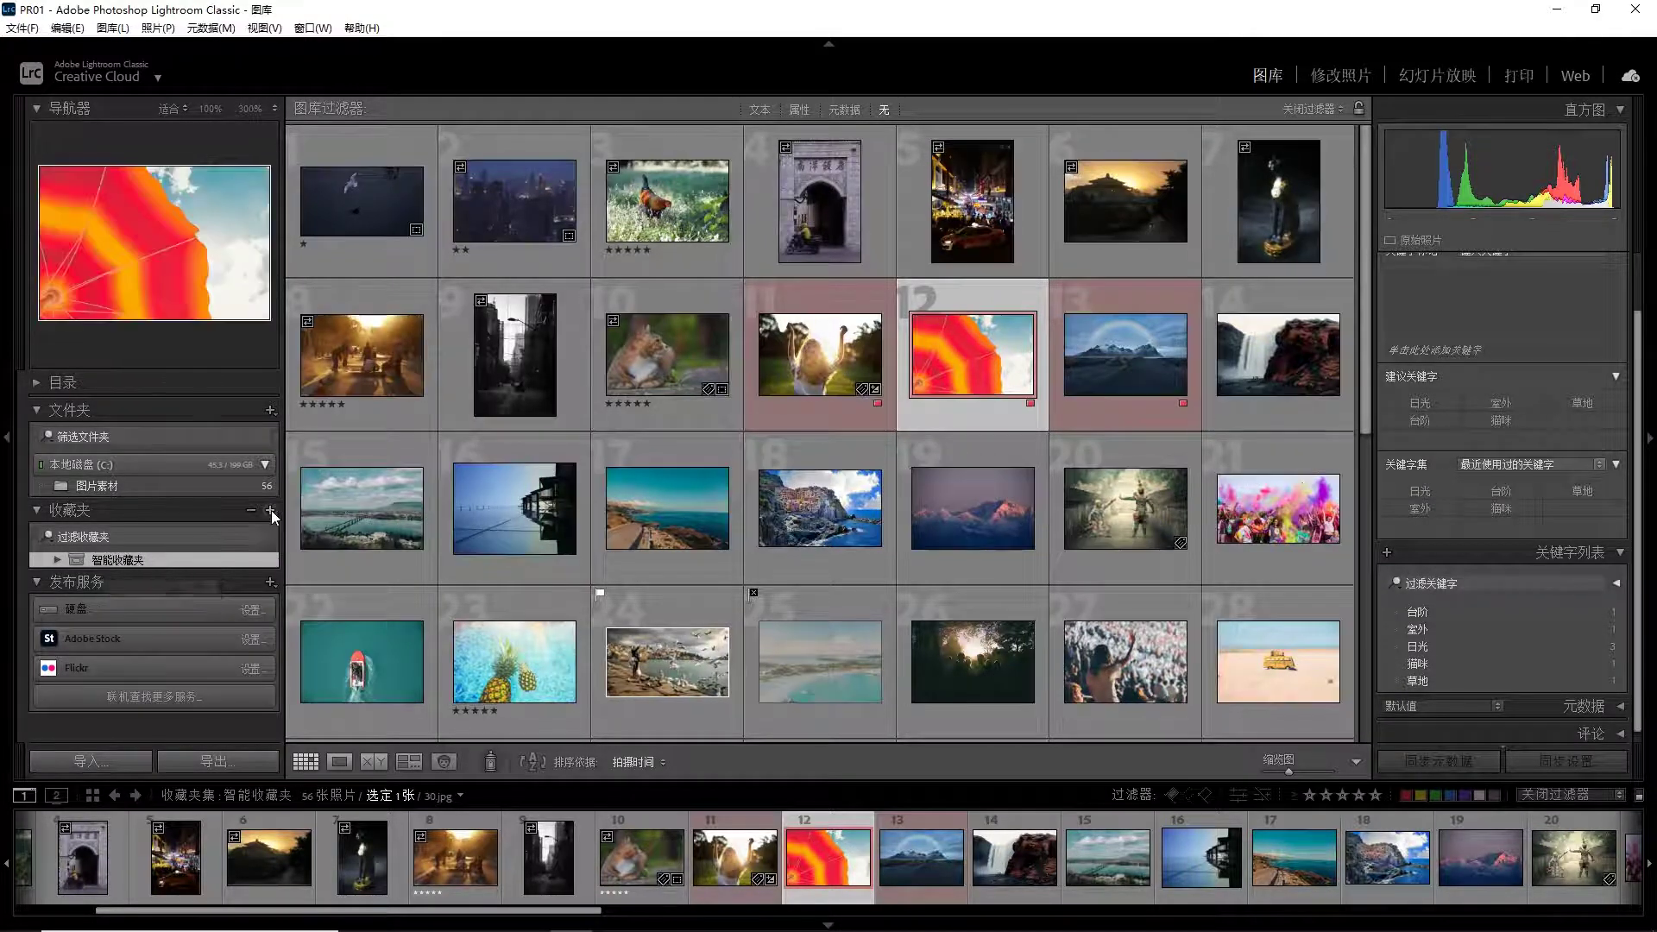
{"action": "right_click", "coordinate": [154, 557]}
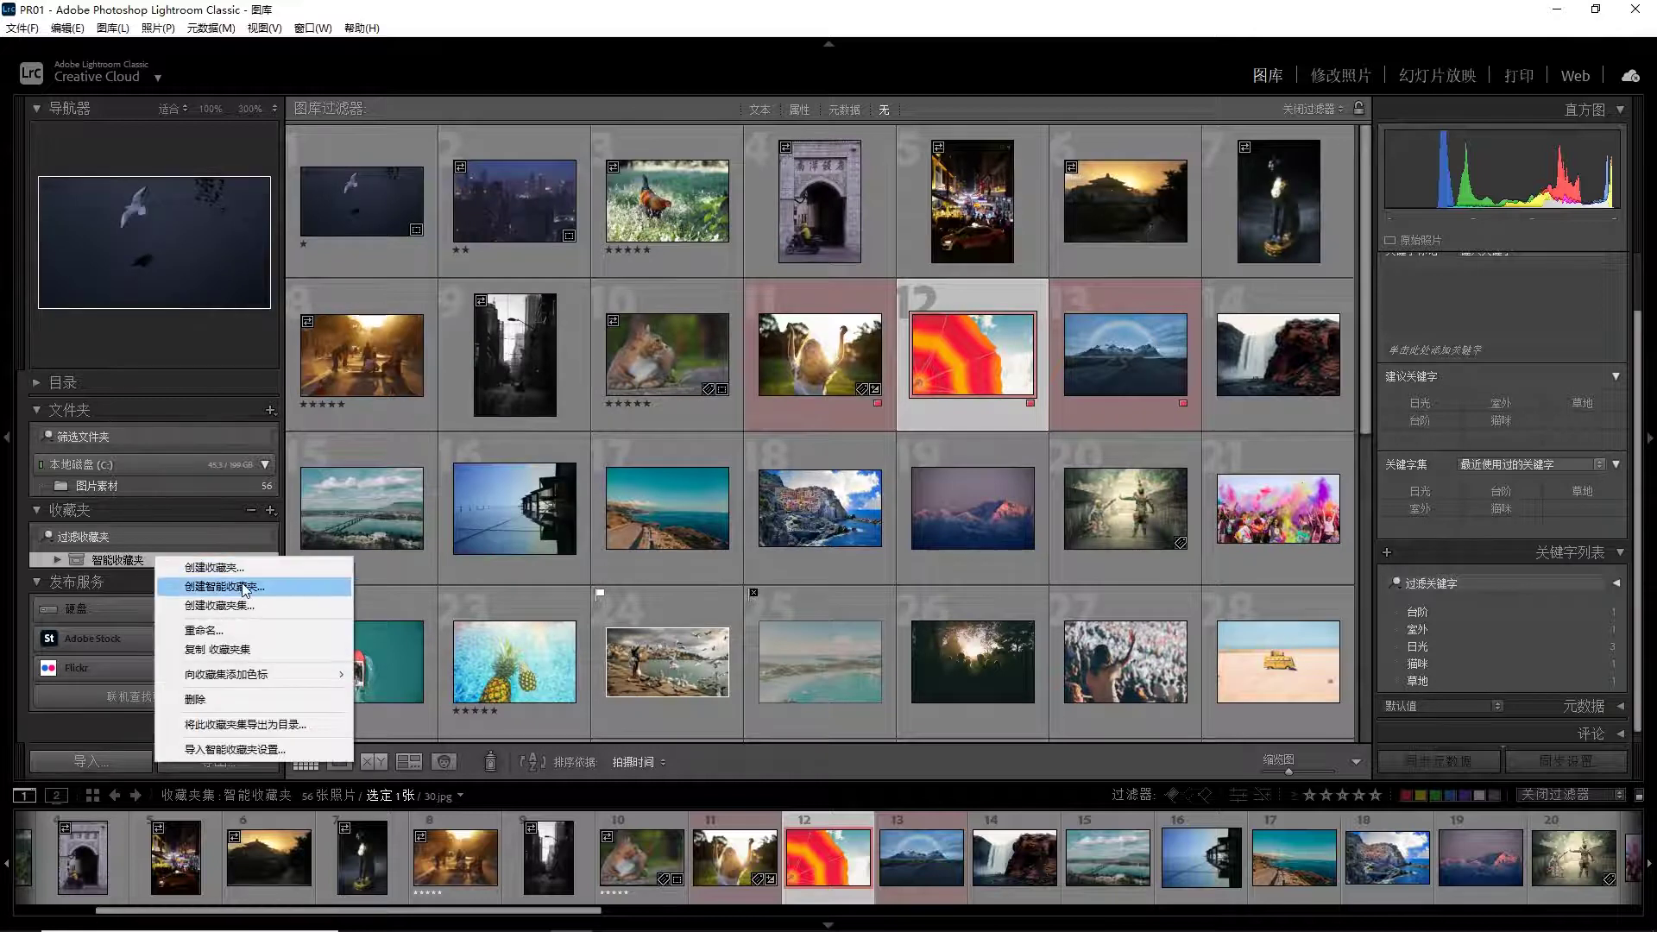
Create a smart collection with the rule Rating is greater than or equal to 2 stars
{"action": "left_click", "coordinate": [242, 587]}
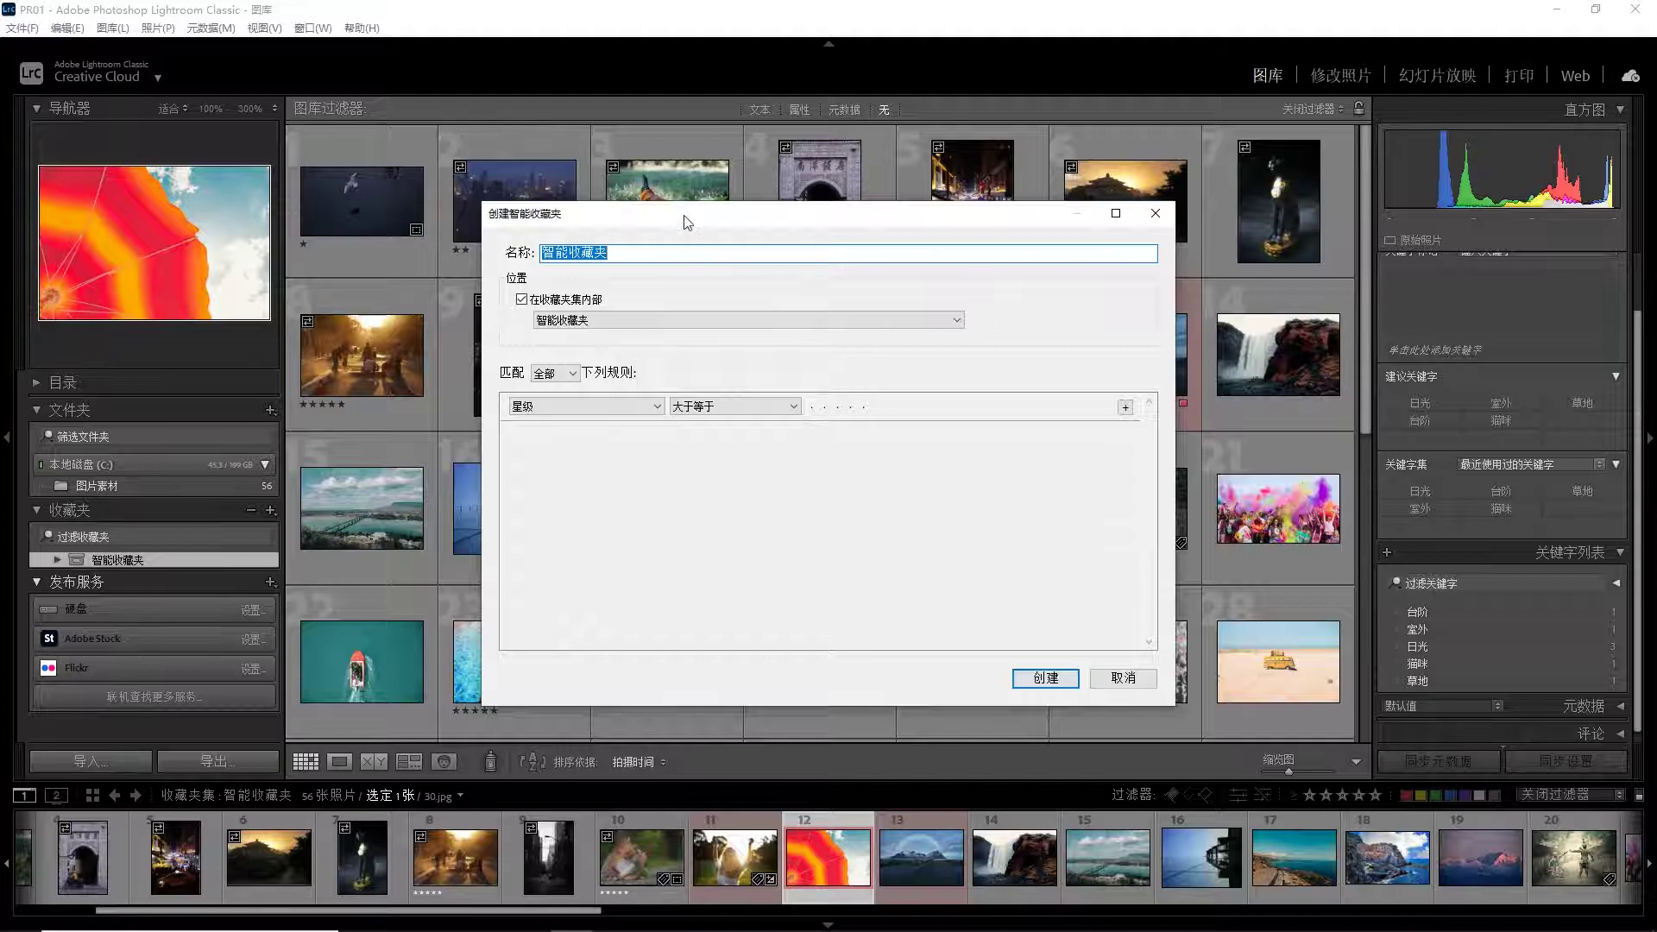
{"action": "left_click_drag", "start_coordinate": [684, 218], "coordinate": [938, 587]}
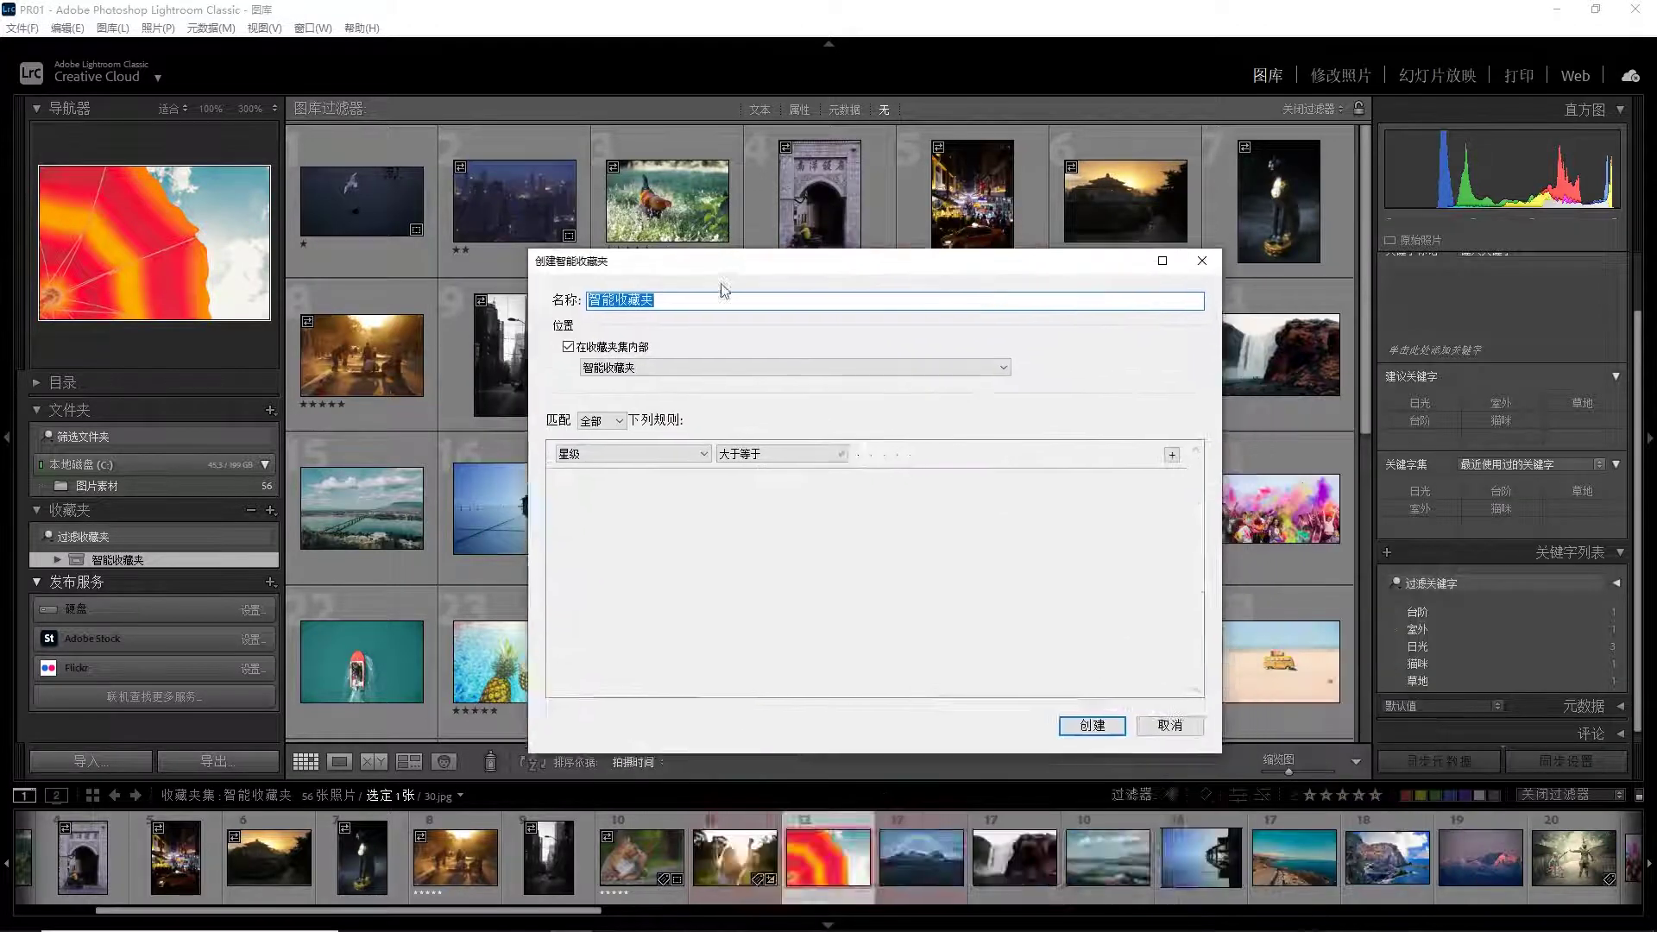
{"action": "left_click_drag", "start_coordinate": [938, 587], "coordinate": [770, 501]}
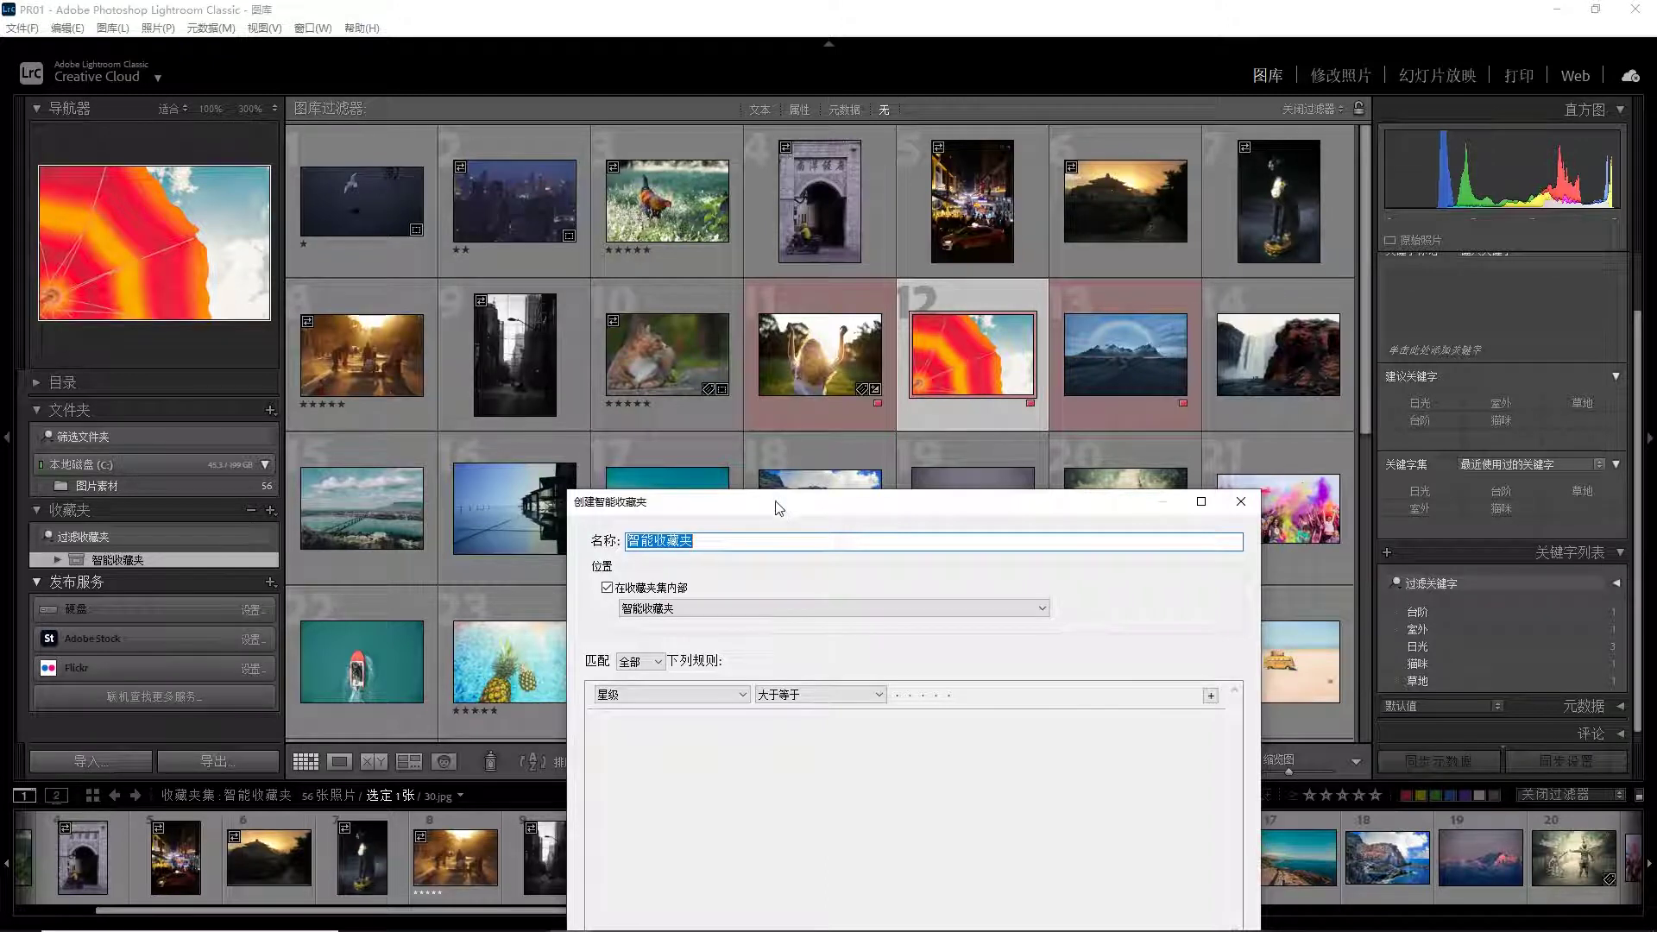
{"action": "left_click_drag", "start_coordinate": [773, 502], "coordinate": [641, 210]}
{"action": "left_click", "coordinate": [776, 403]}
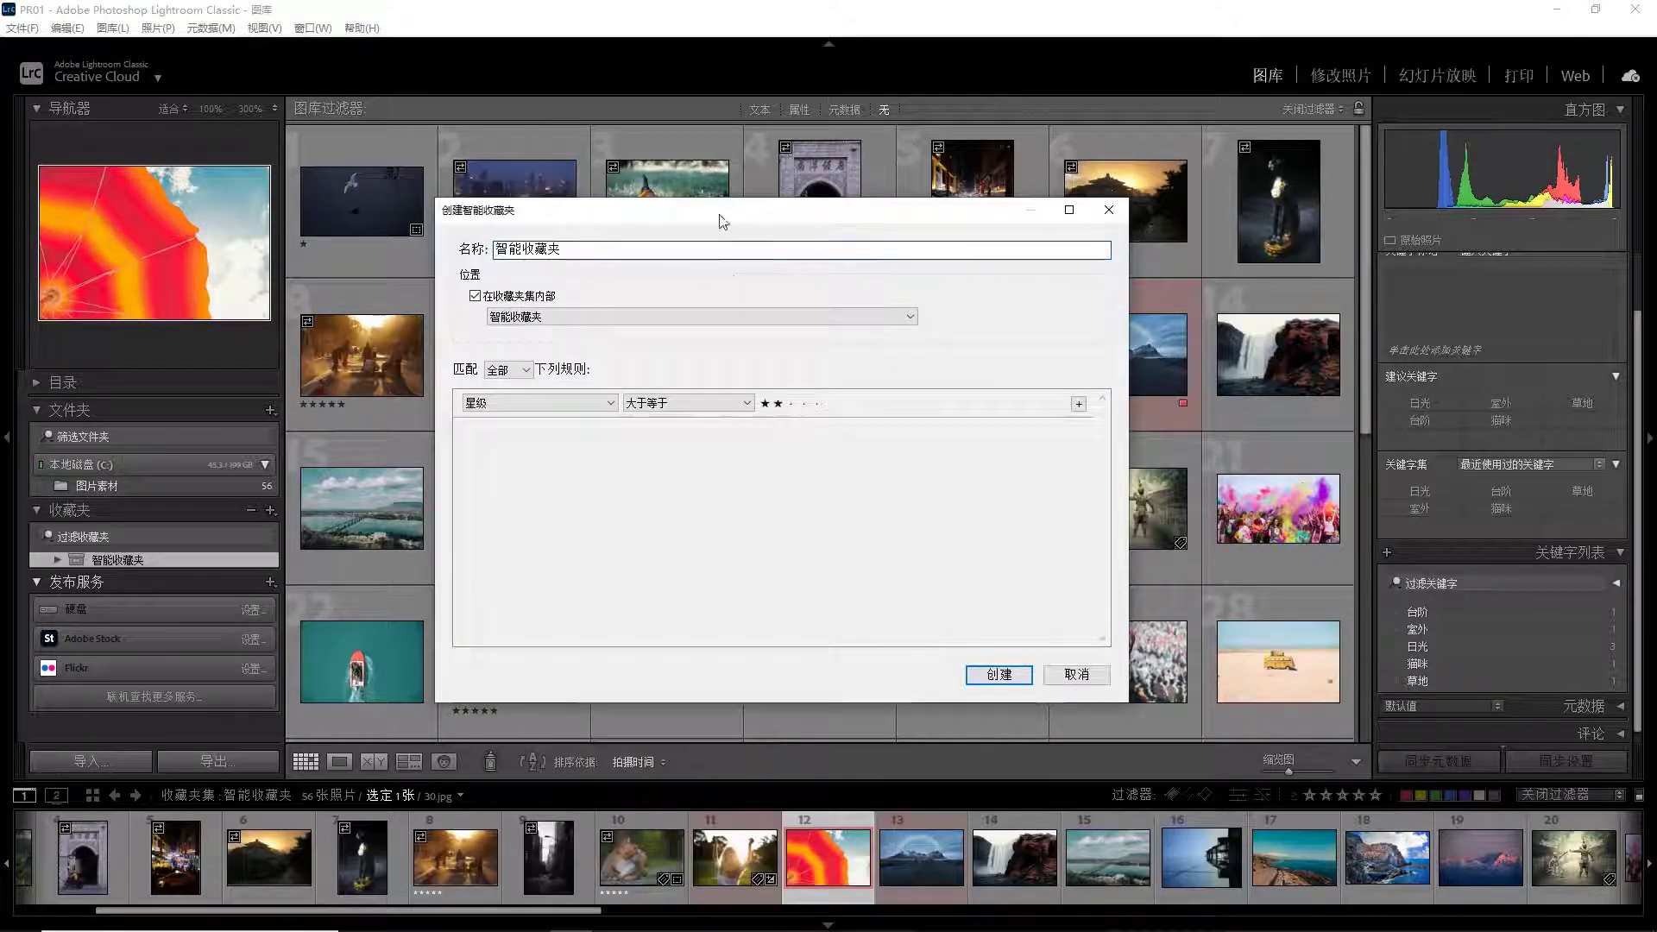
{"action": "left_click_drag", "start_coordinate": [721, 215], "coordinate": [696, 456]}
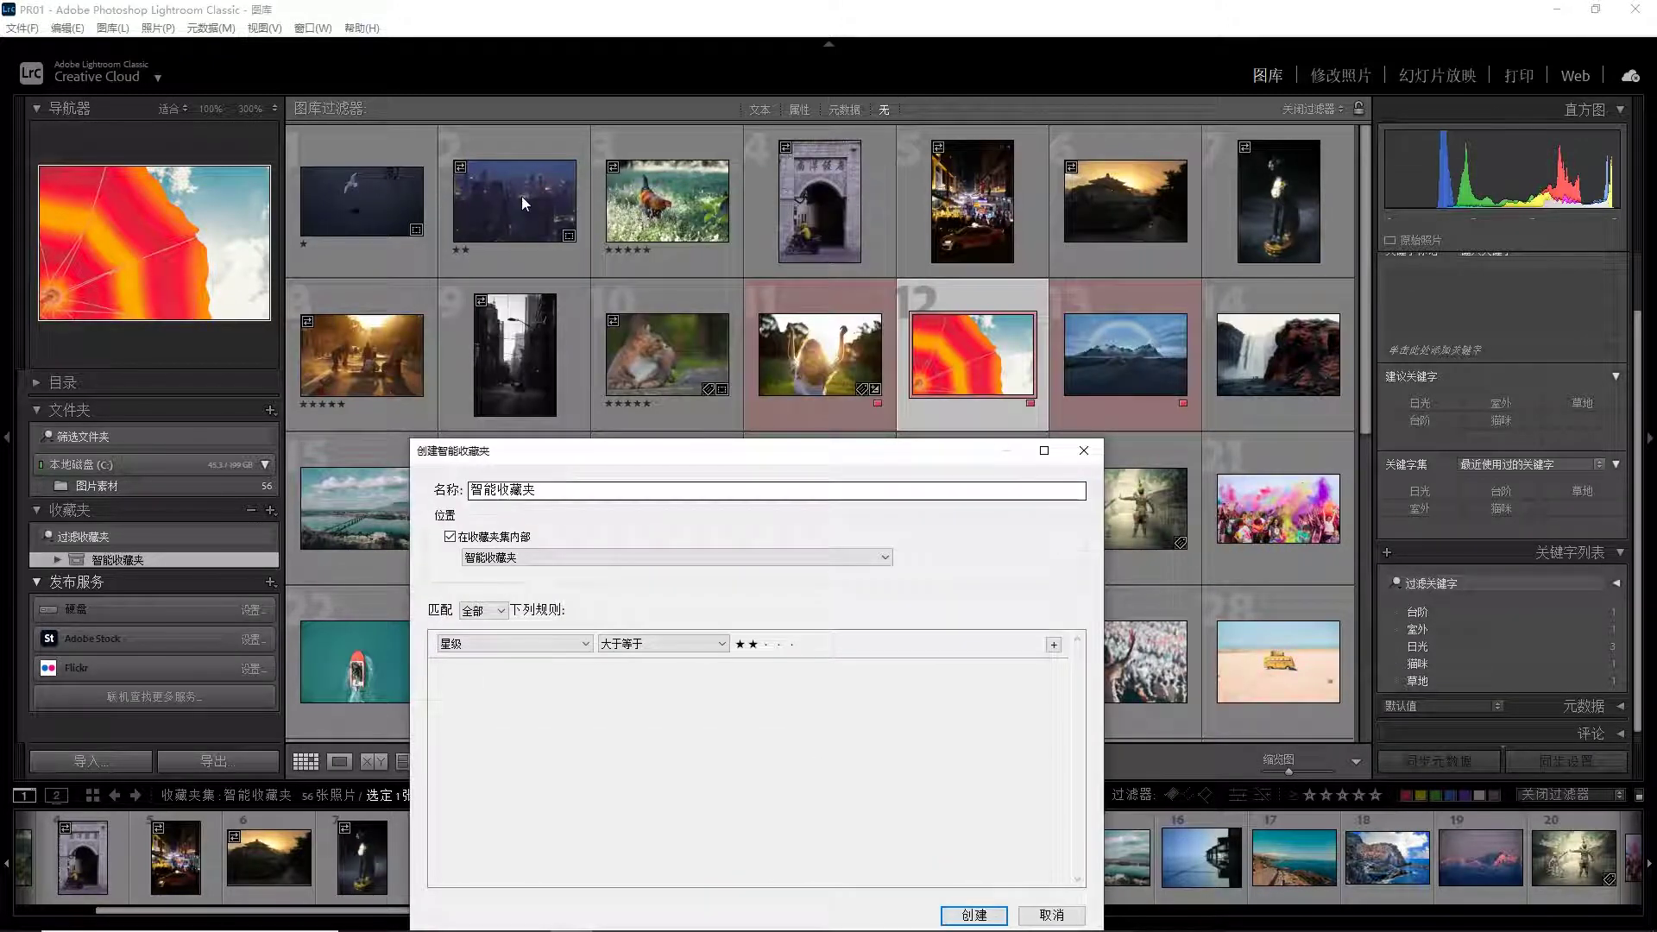
{"action": "left_click_drag", "start_coordinate": [672, 473], "coordinate": [594, 233]}
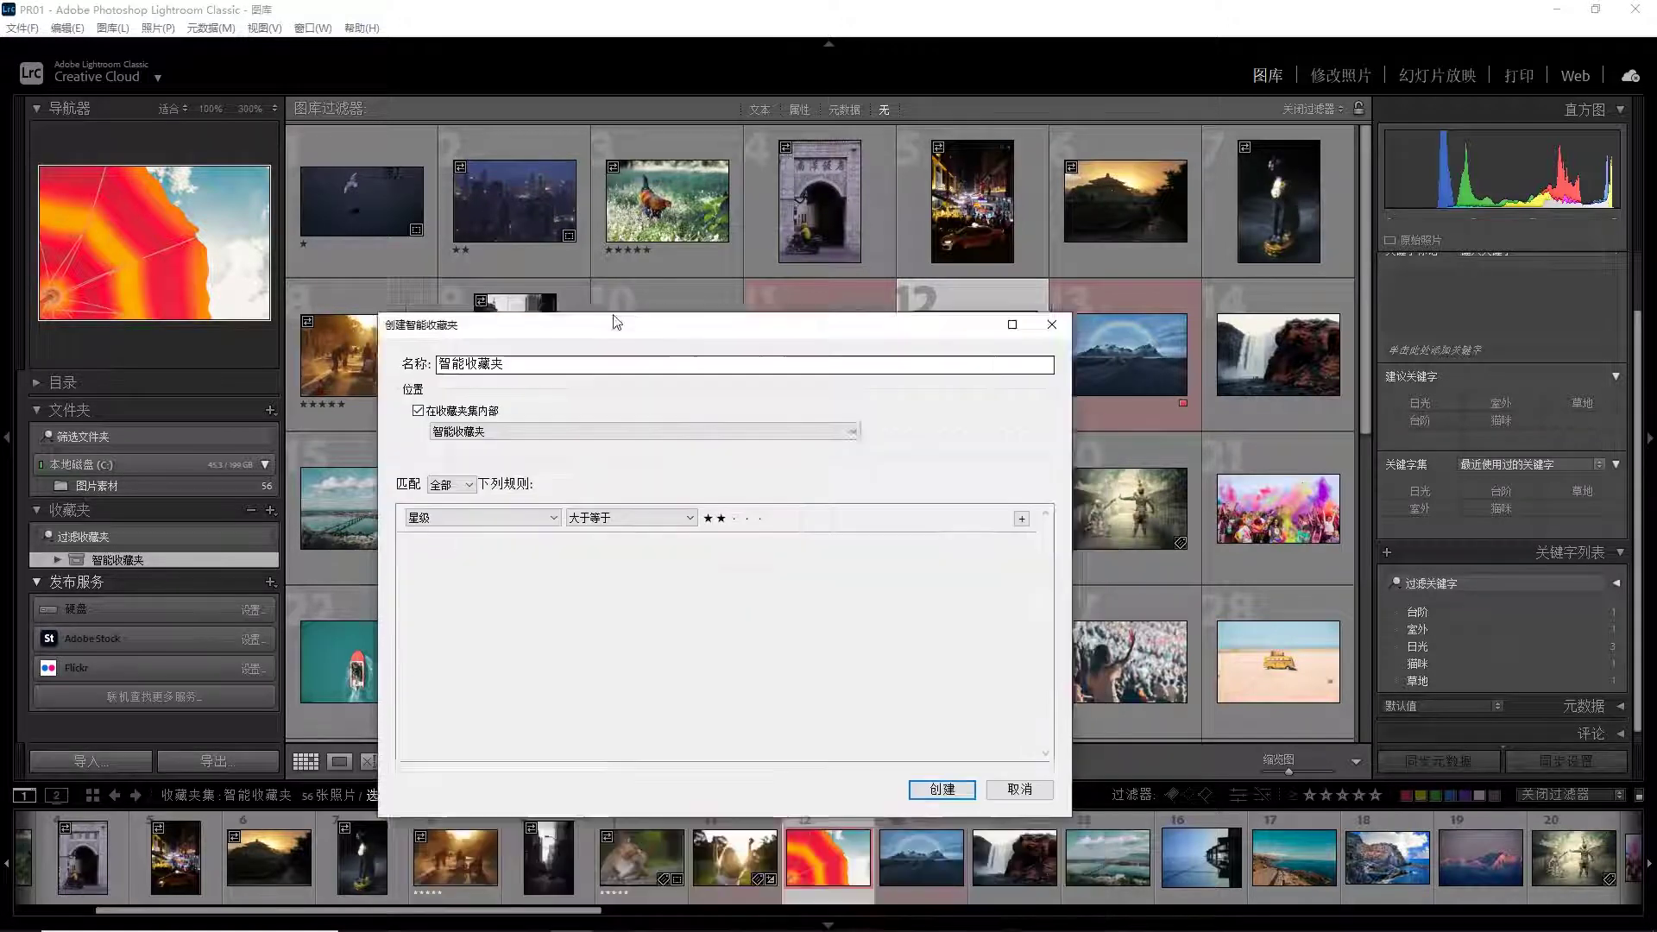
{"action": "left_click", "coordinate": [884, 680]}
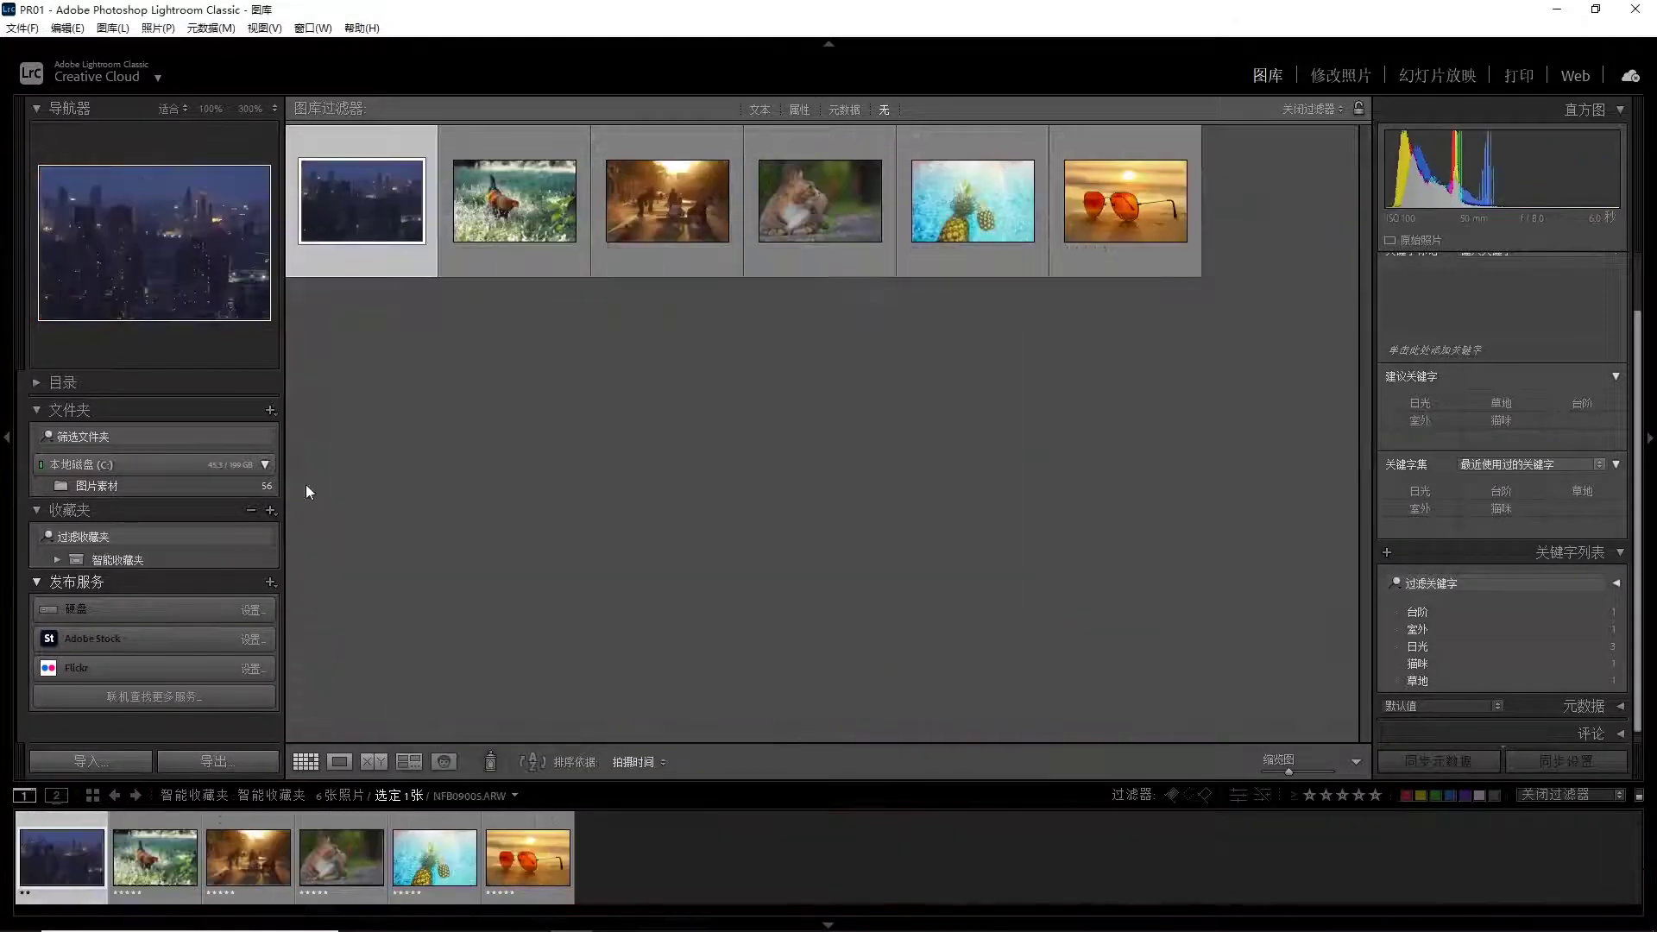
Rename the new smart collection to 大于两星 and show the whole 智能收藏夹 set
{"action": "left_click", "coordinate": [514, 203]}
{"action": "left_click", "coordinate": [1092, 224]}
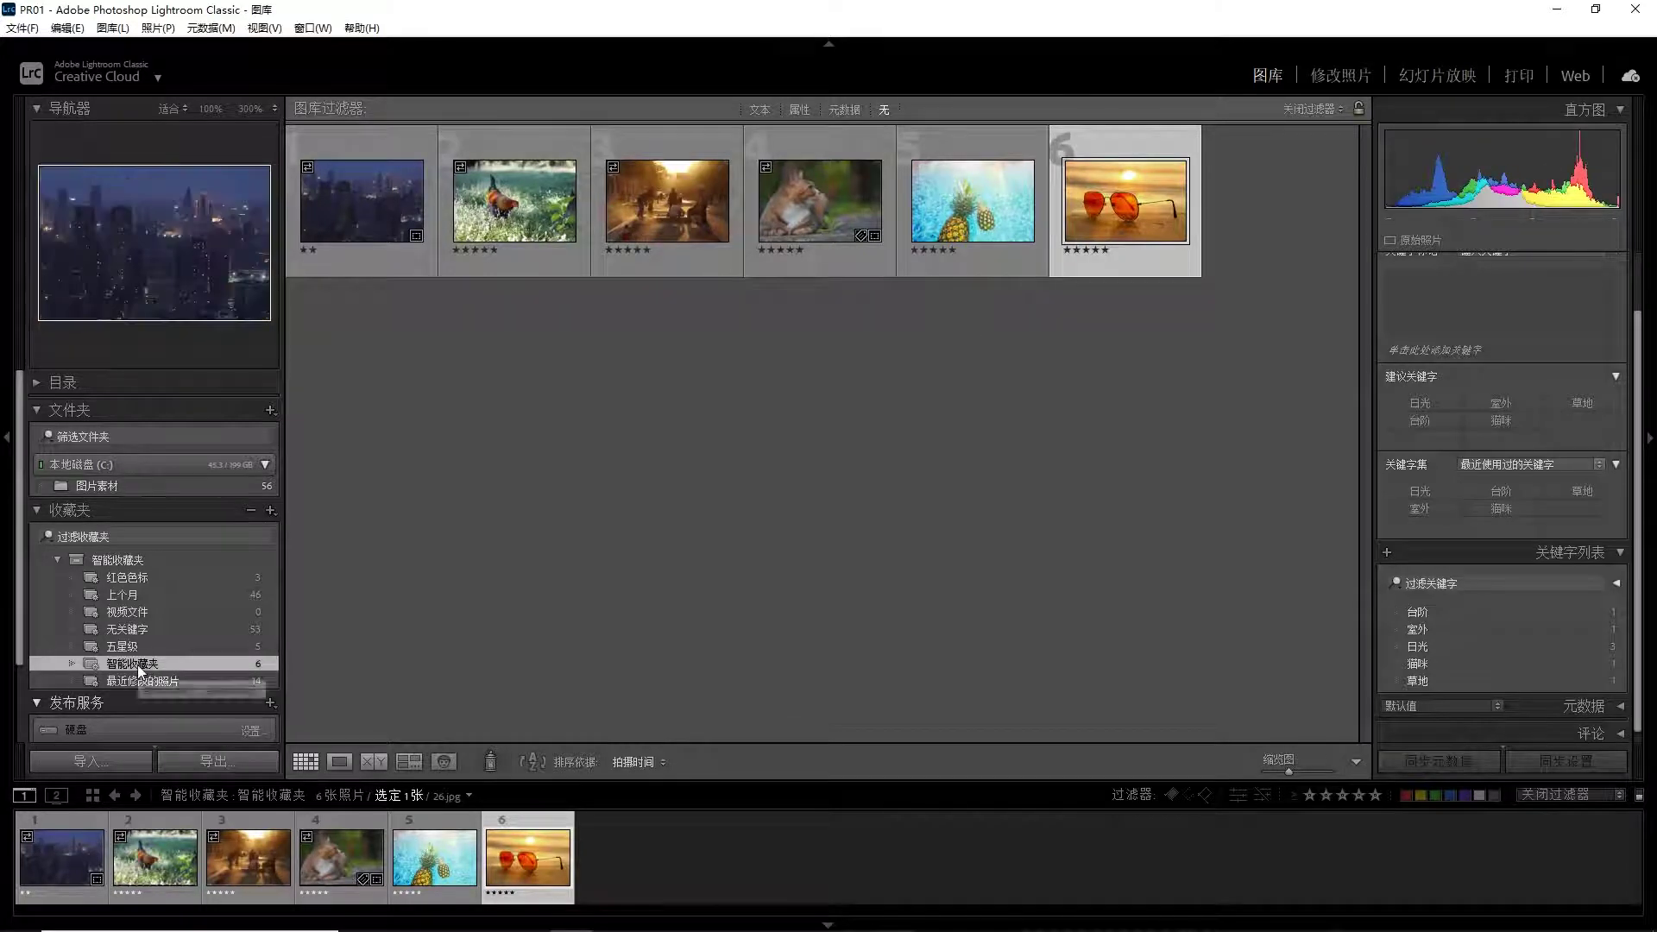
{"action": "right_click", "coordinate": [140, 666]}
{"action": "left_click", "coordinate": [255, 759]}
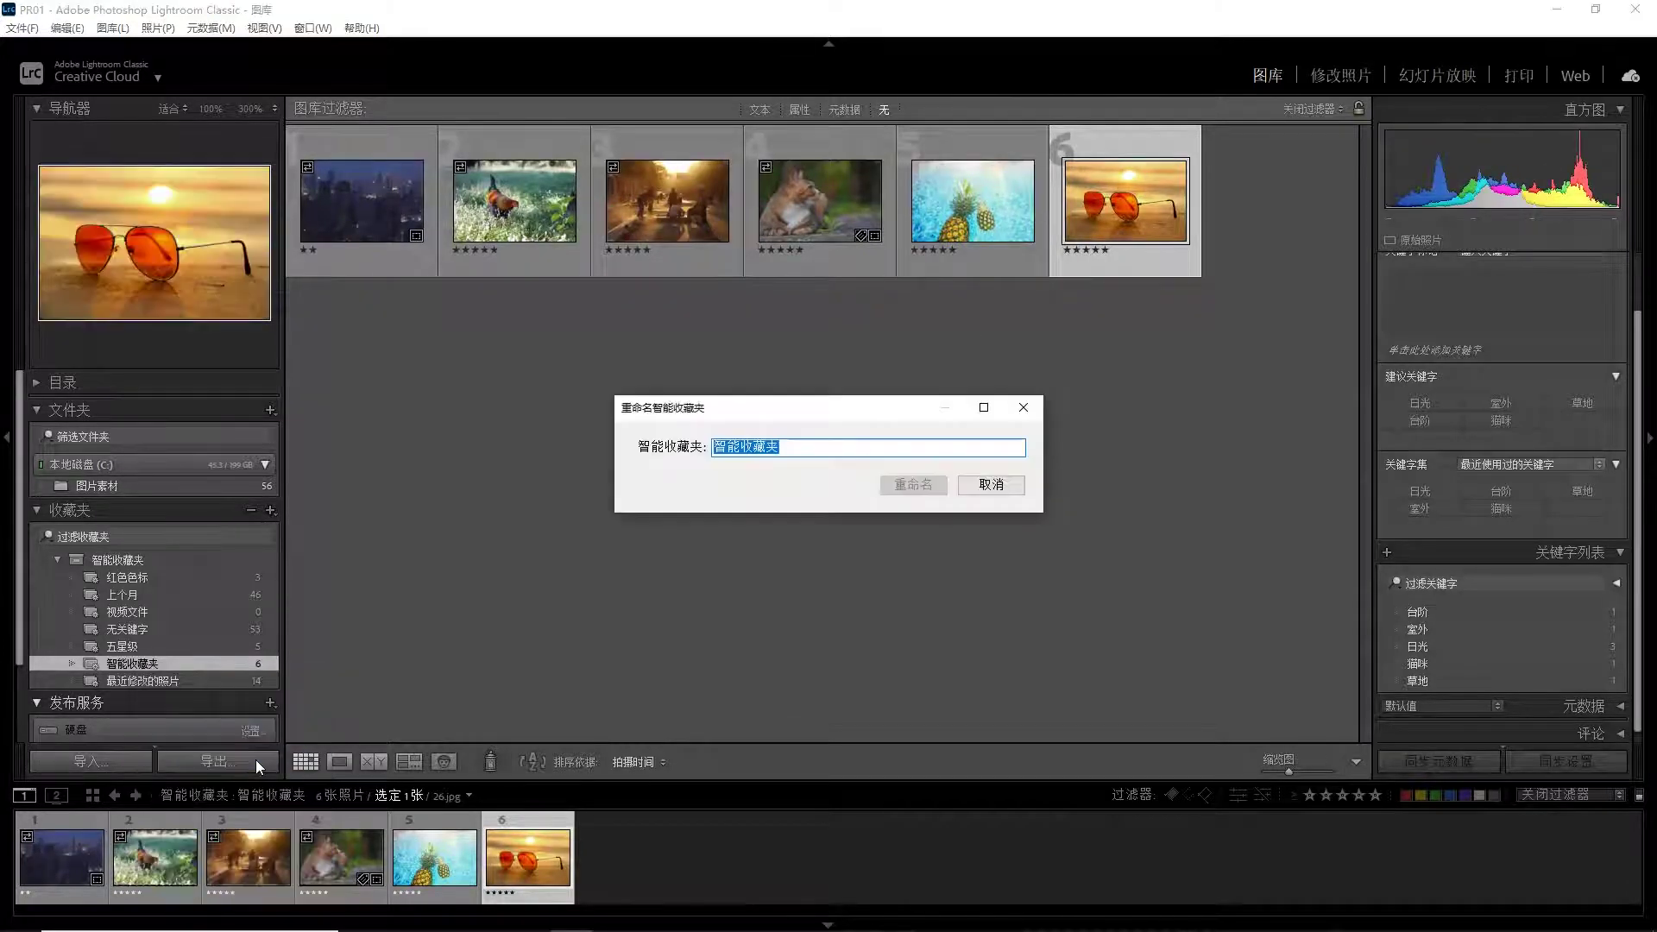
{"action": "type", "text": "dayu"}
{"action": "key", "text": "space"}
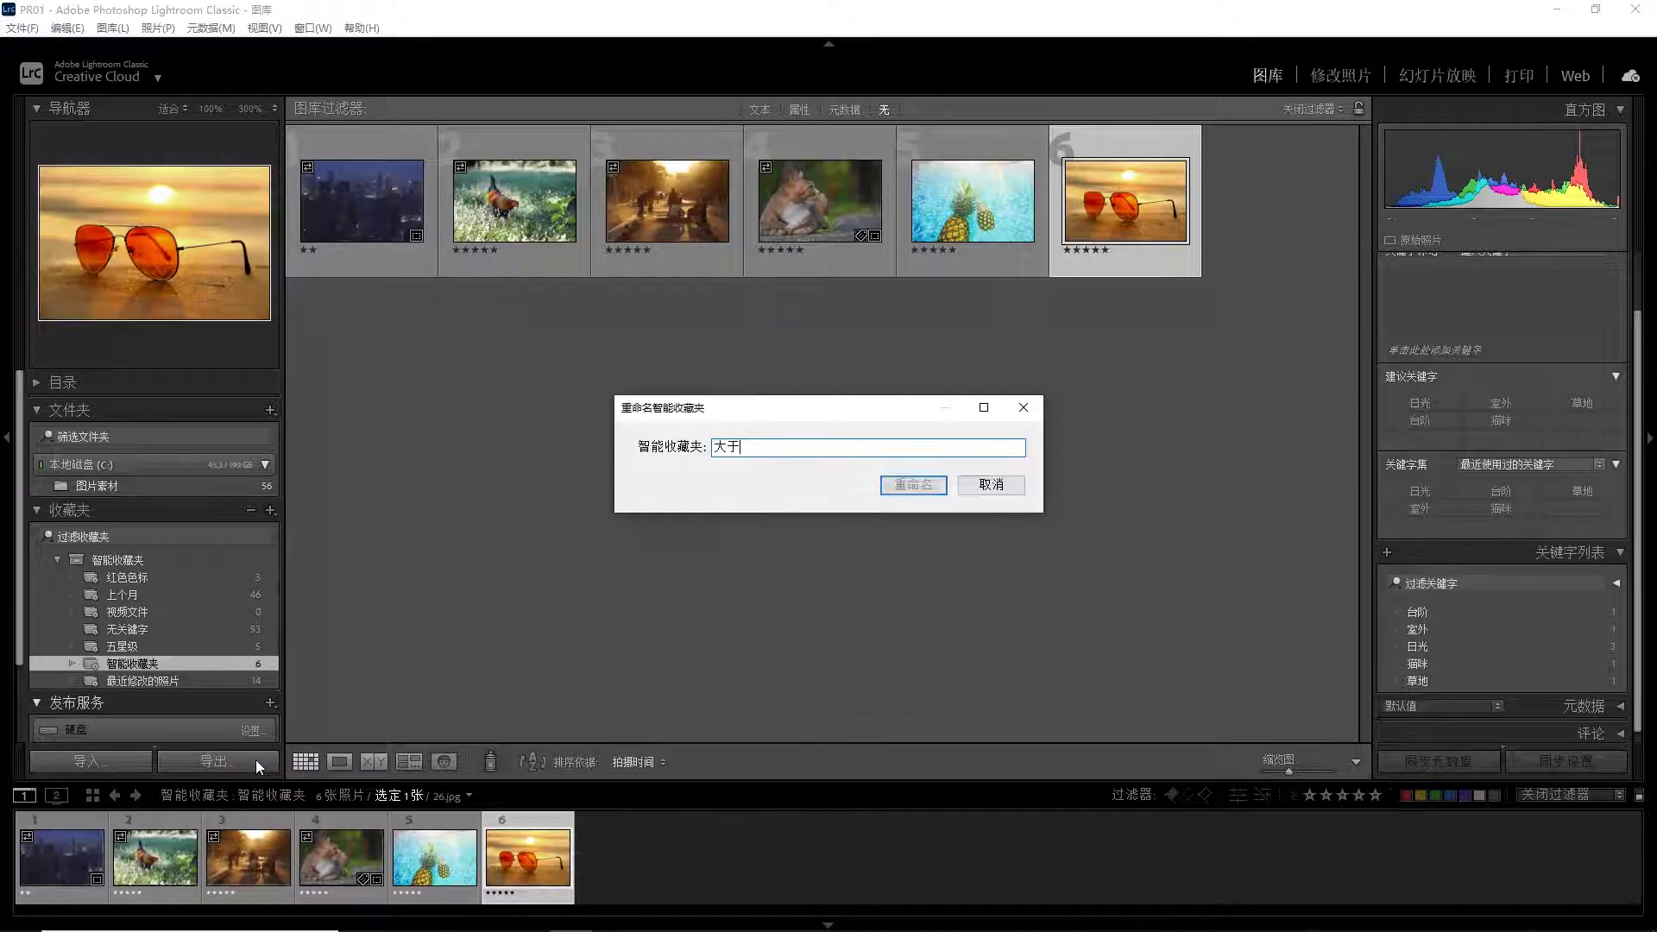
{"action": "type", "text": "liangxing"}
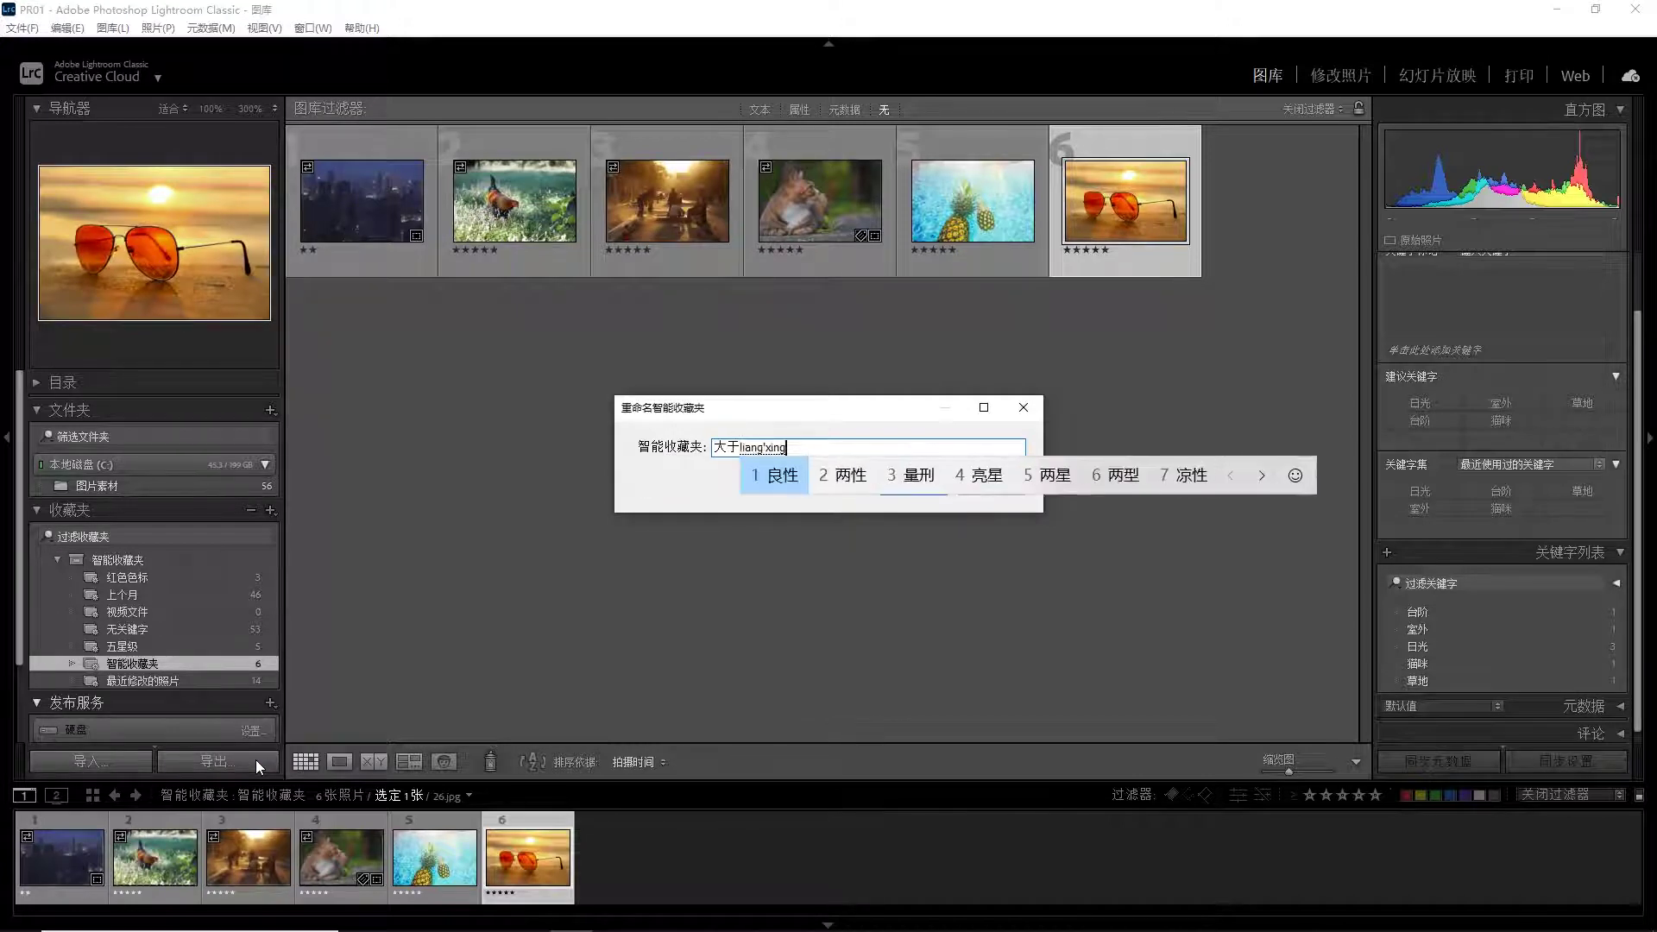
{"action": "type", "text": "5"}
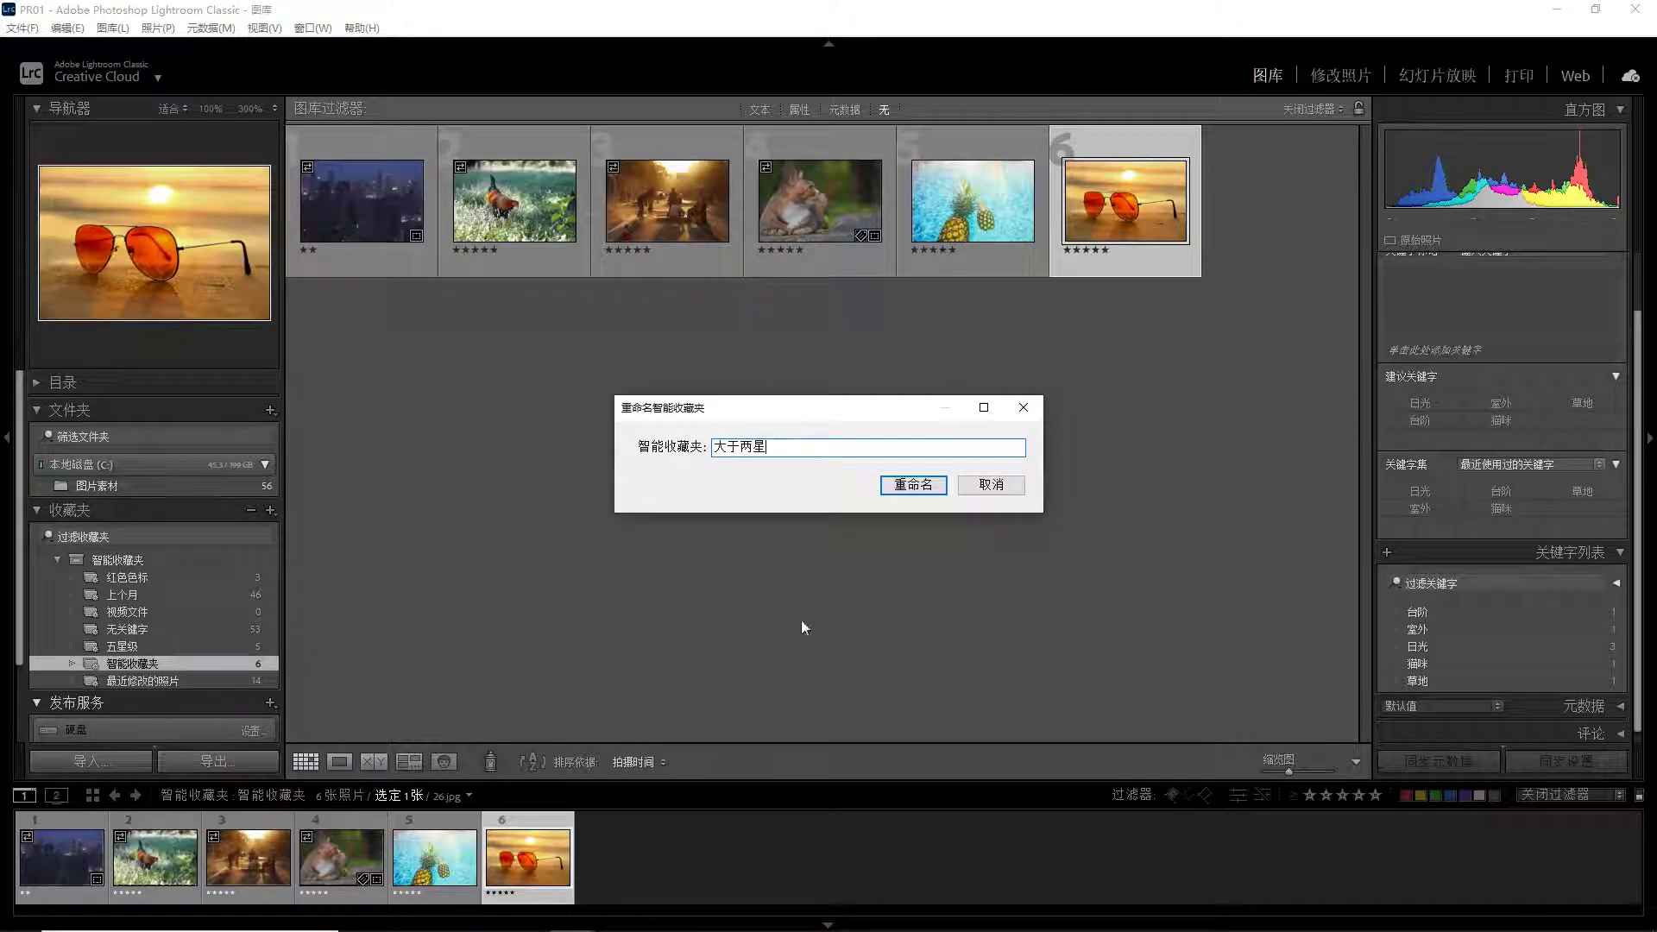
{"action": "left_click", "coordinate": [913, 488]}
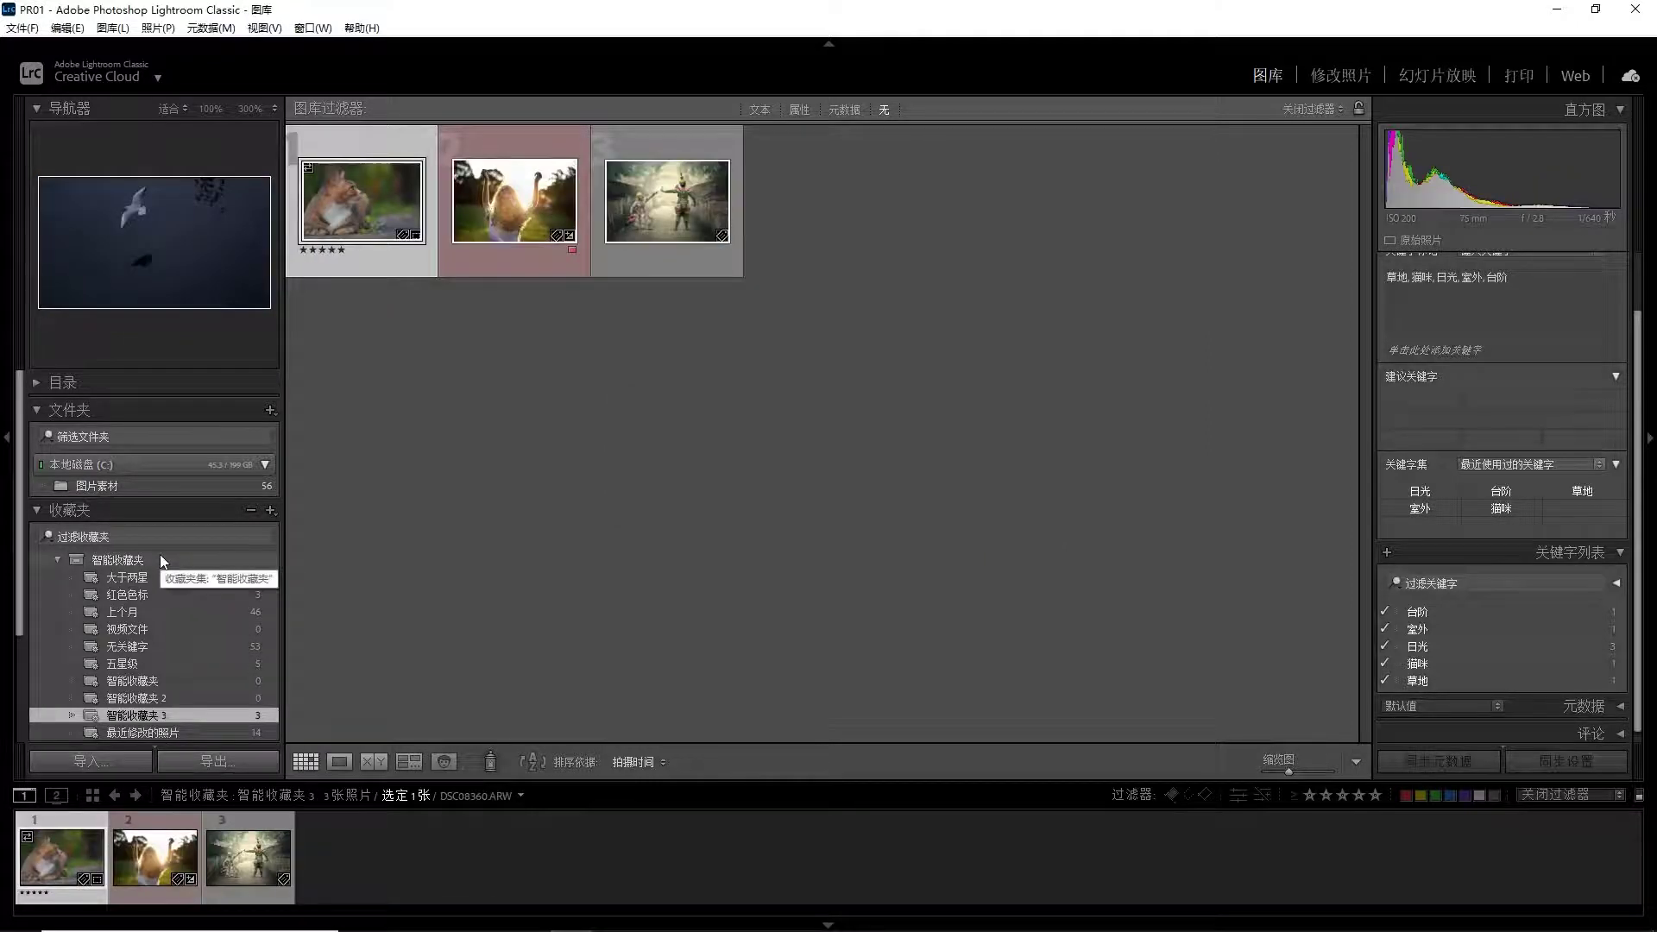
{"action": "left_click", "coordinate": [160, 559]}
{"action": "right_click", "coordinate": [176, 563]}
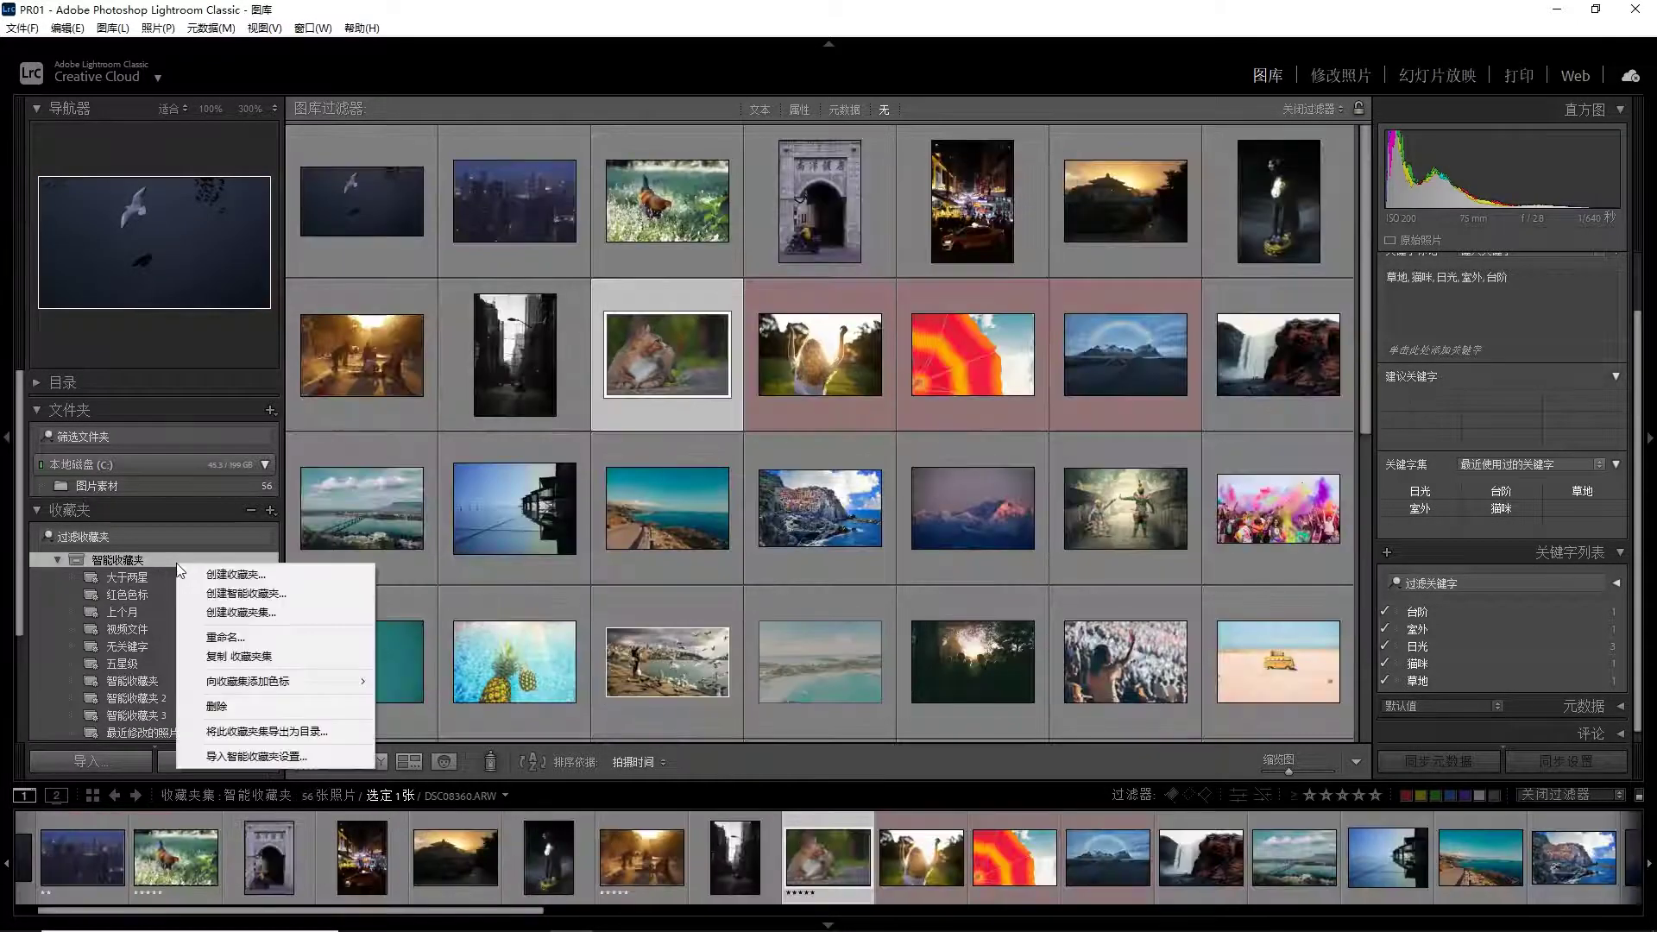
Create smart collection 智能收藏夹 4 where Any Searchable Text contains 日光, then show the set's 56 photos
{"action": "left_click", "coordinate": [294, 594]}
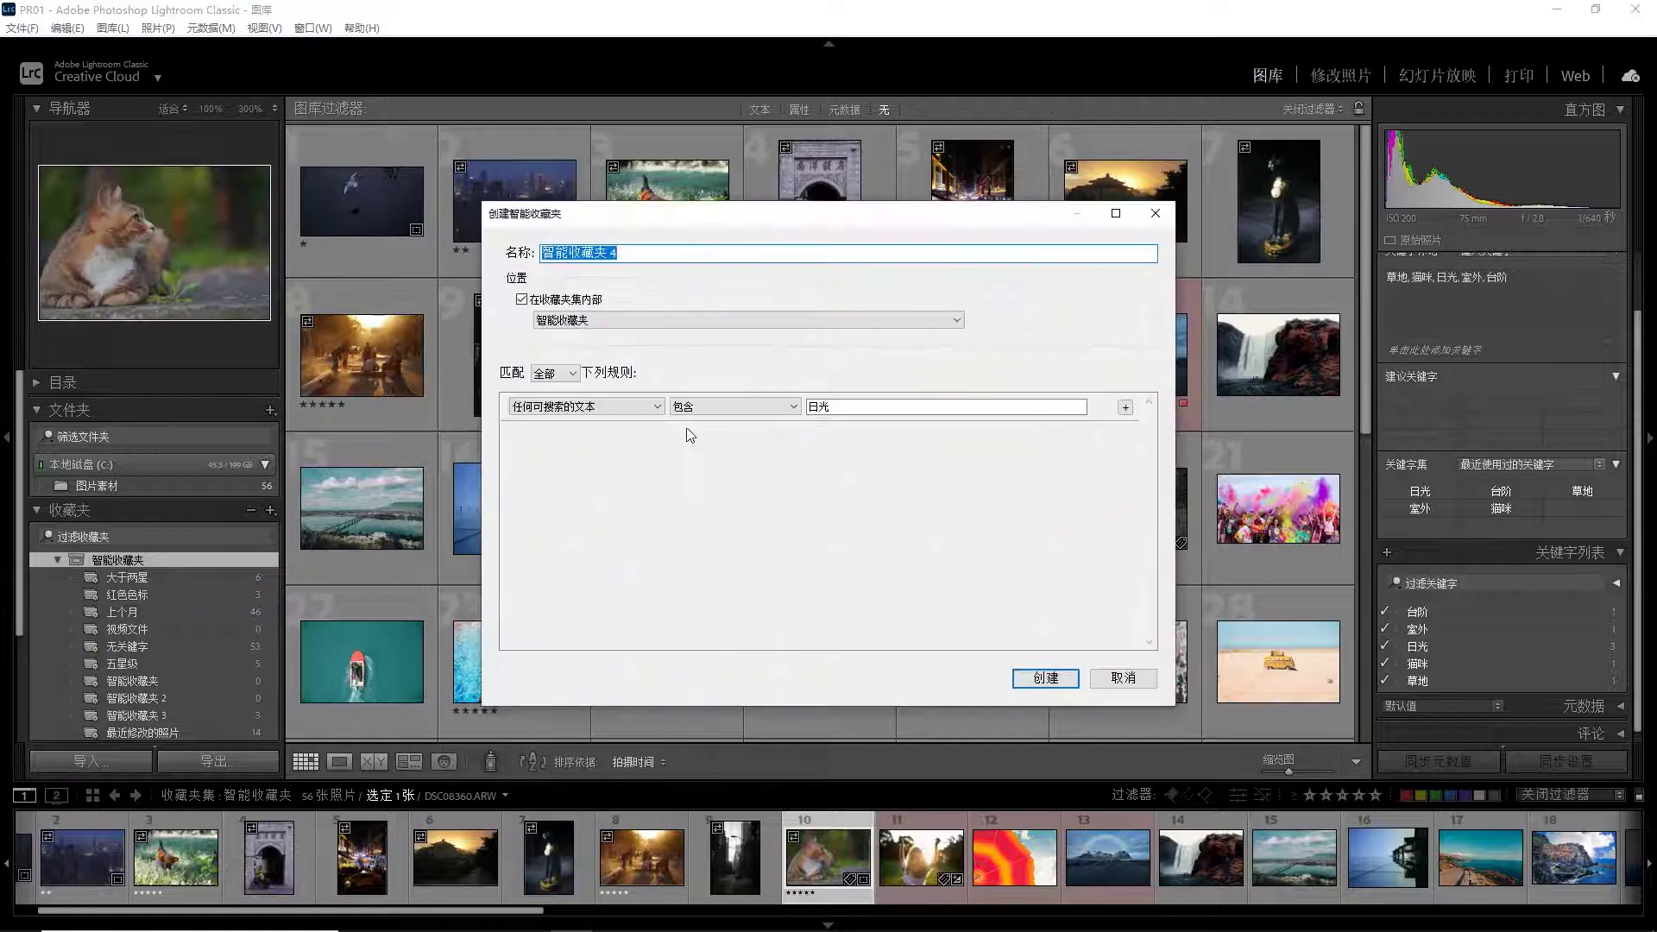
{"action": "left_click", "coordinate": [588, 408]}
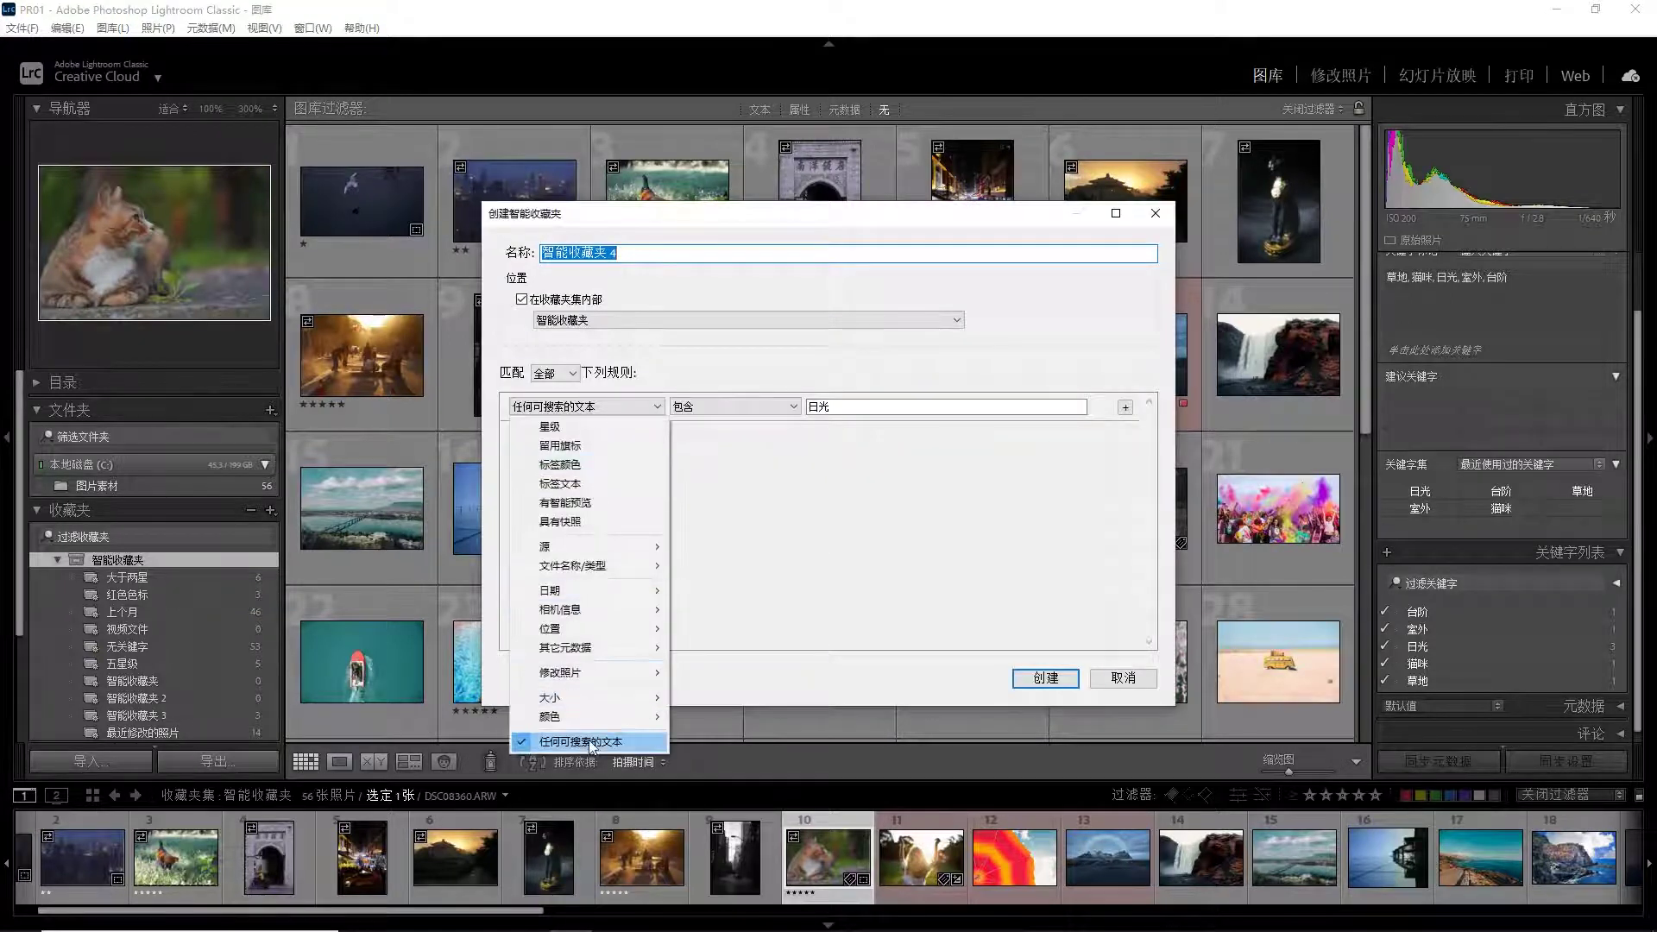
{"action": "left_click", "coordinate": [587, 741]}
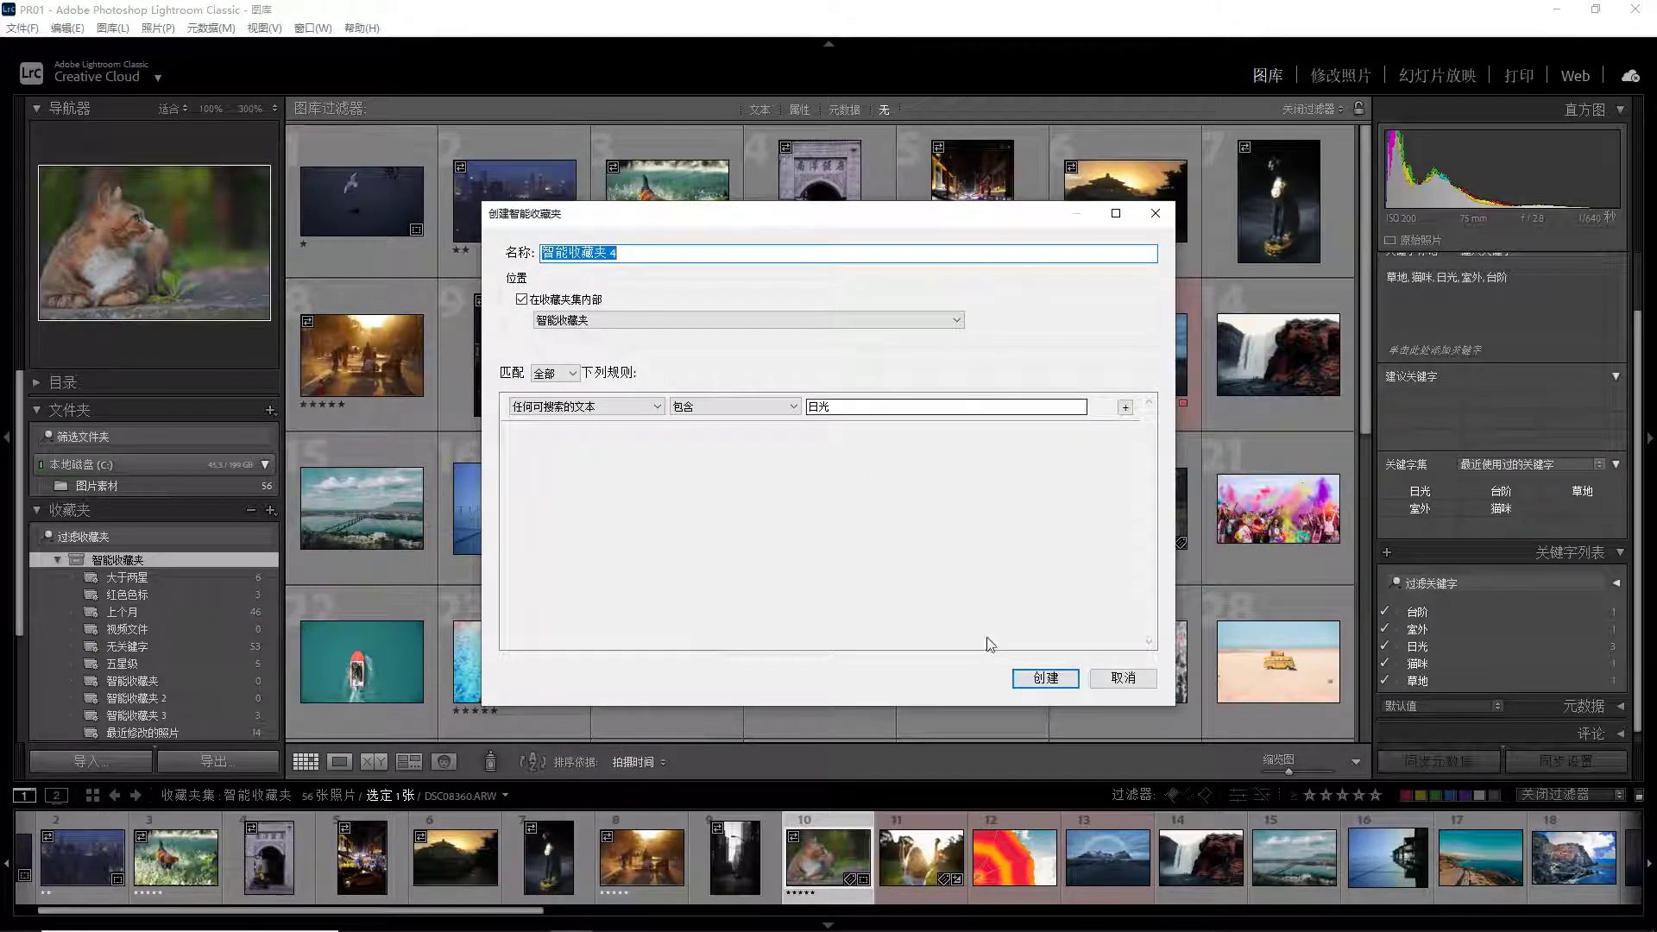
{"action": "left_click", "coordinate": [729, 407]}
{"action": "left_click", "coordinate": [1046, 678]}
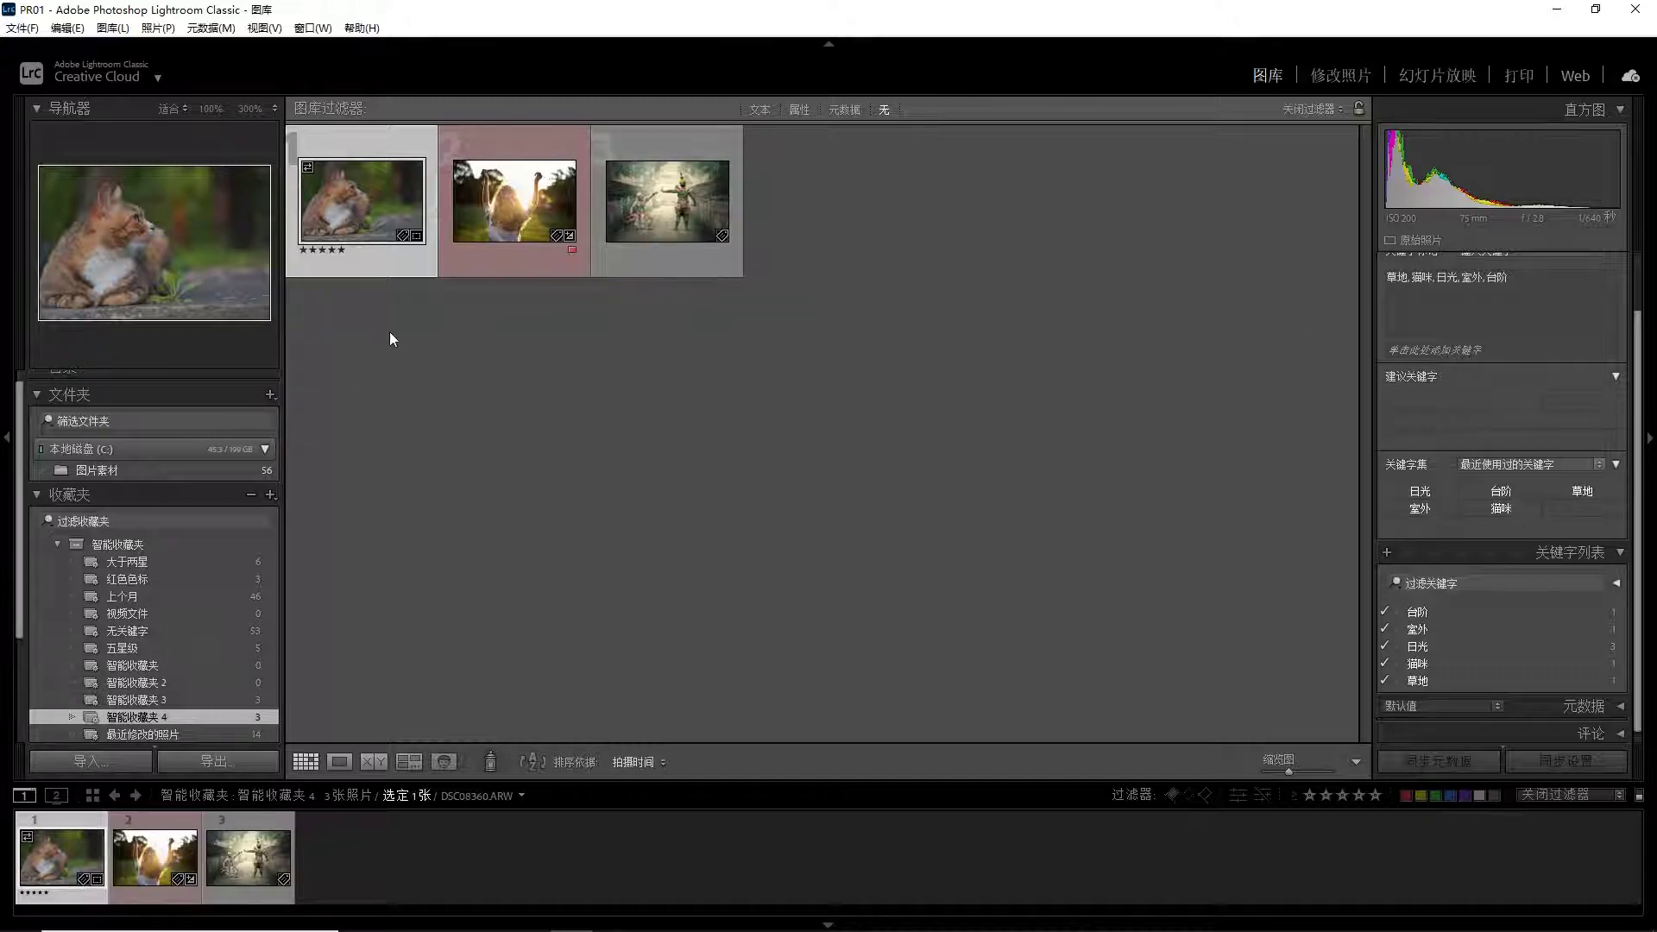
{"action": "left_click", "coordinate": [485, 393]}
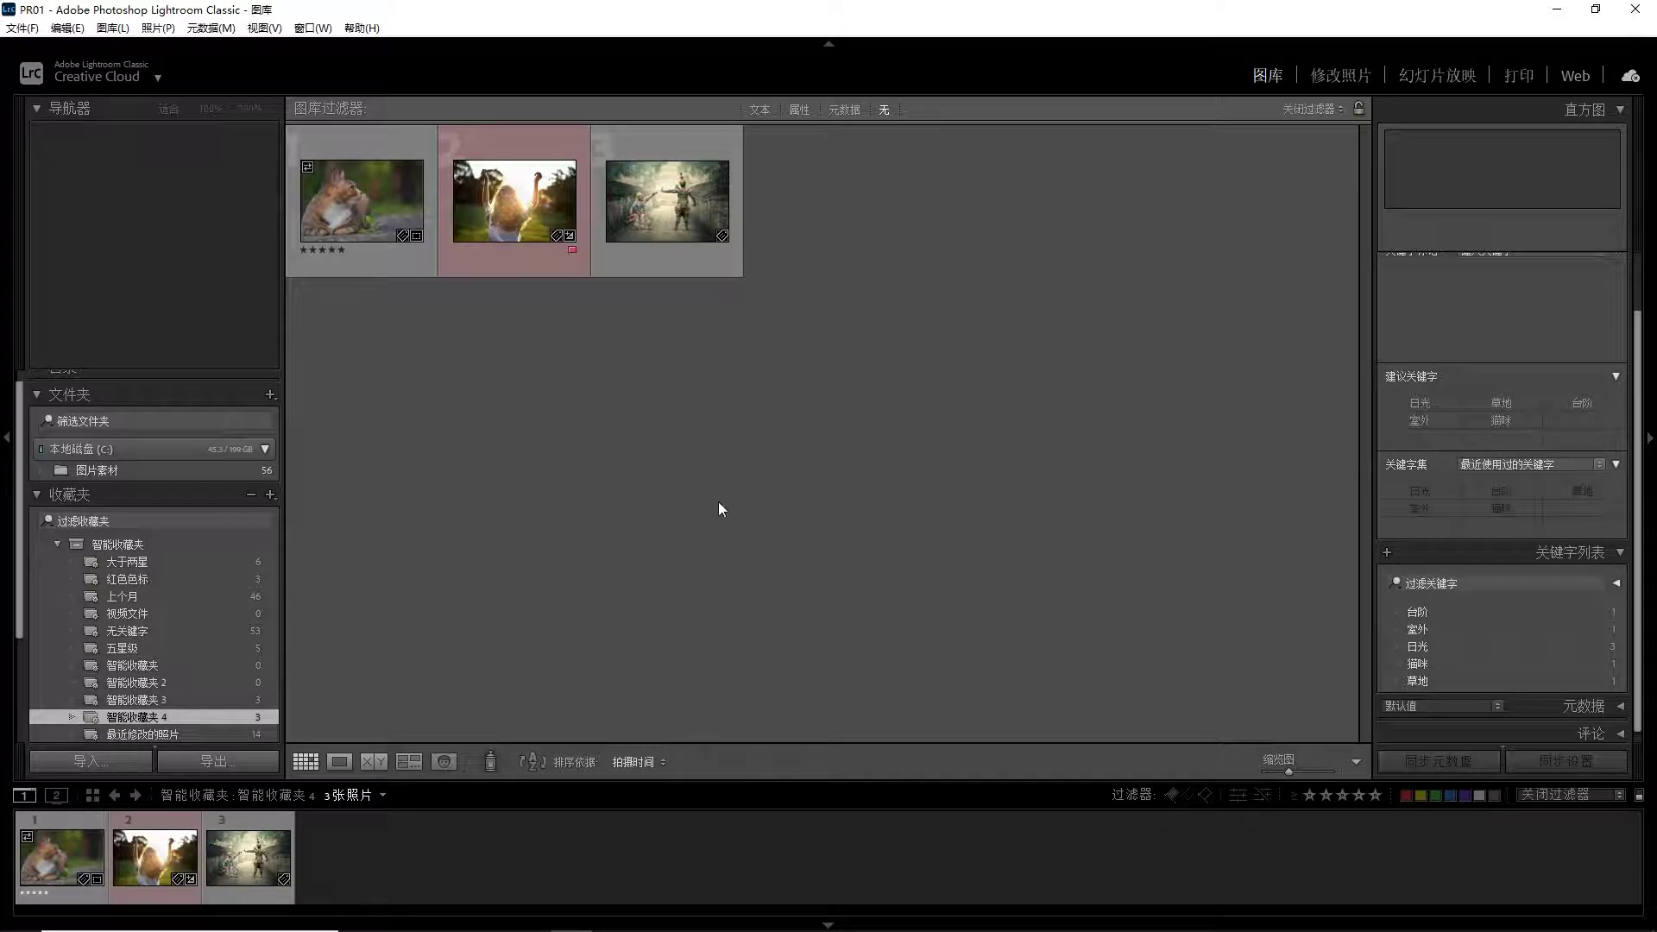
{"action": "left_click", "coordinate": [111, 542]}
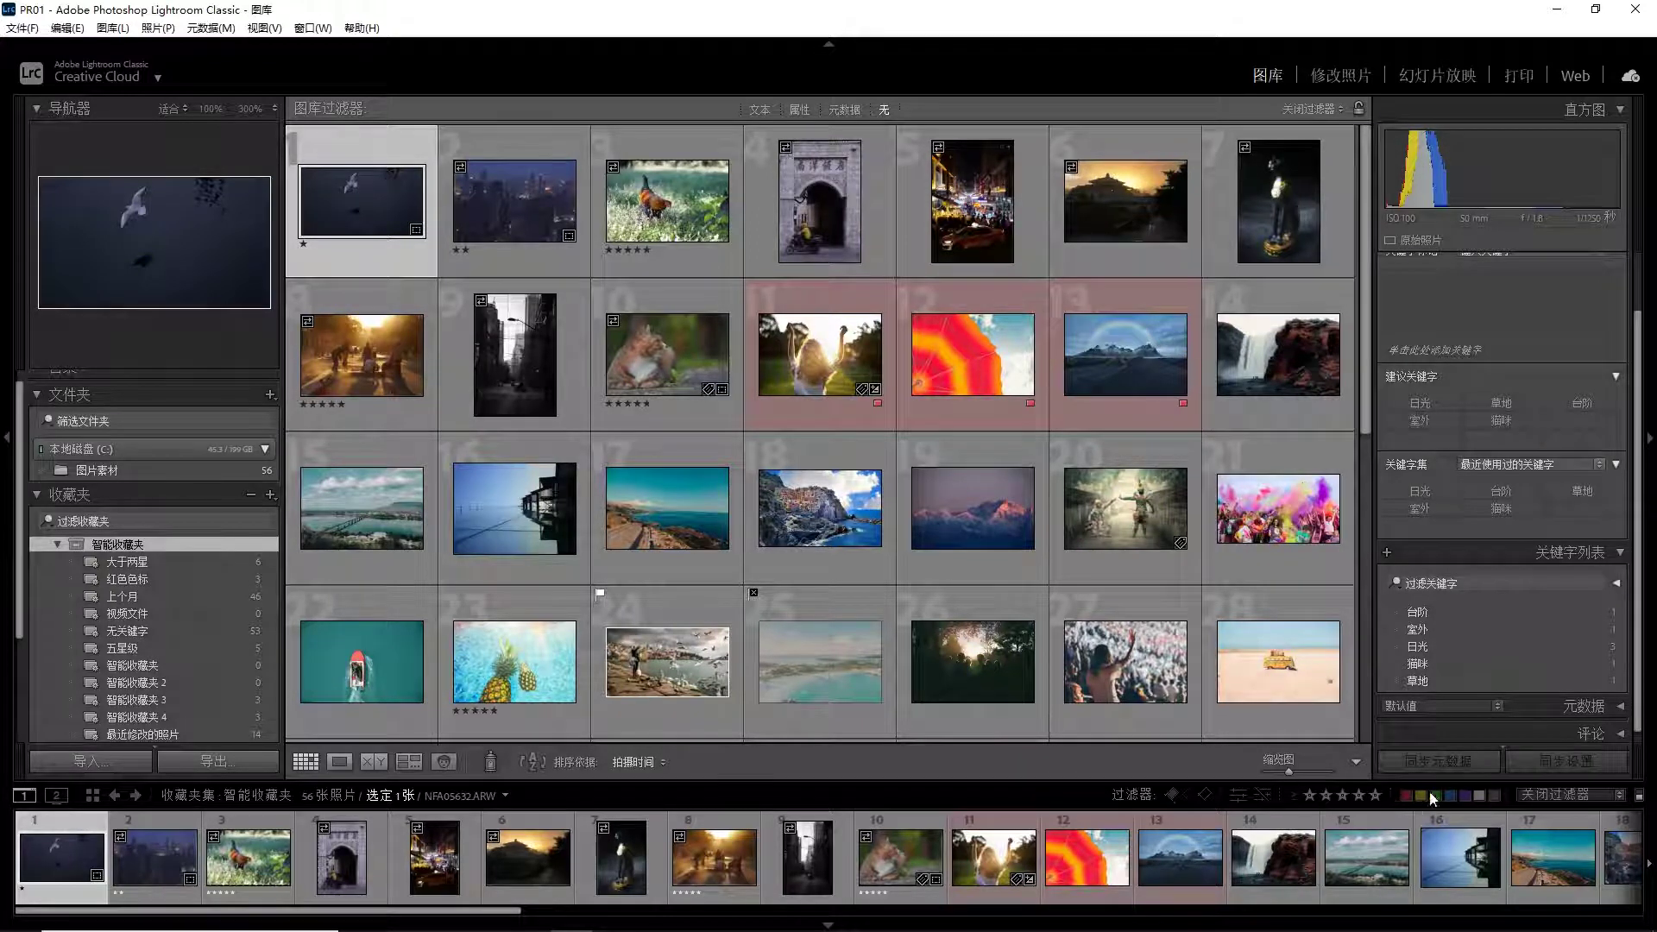
Filter the library by Attribute to show photos rated three stars or higher
{"action": "left_click", "coordinate": [1160, 791]}
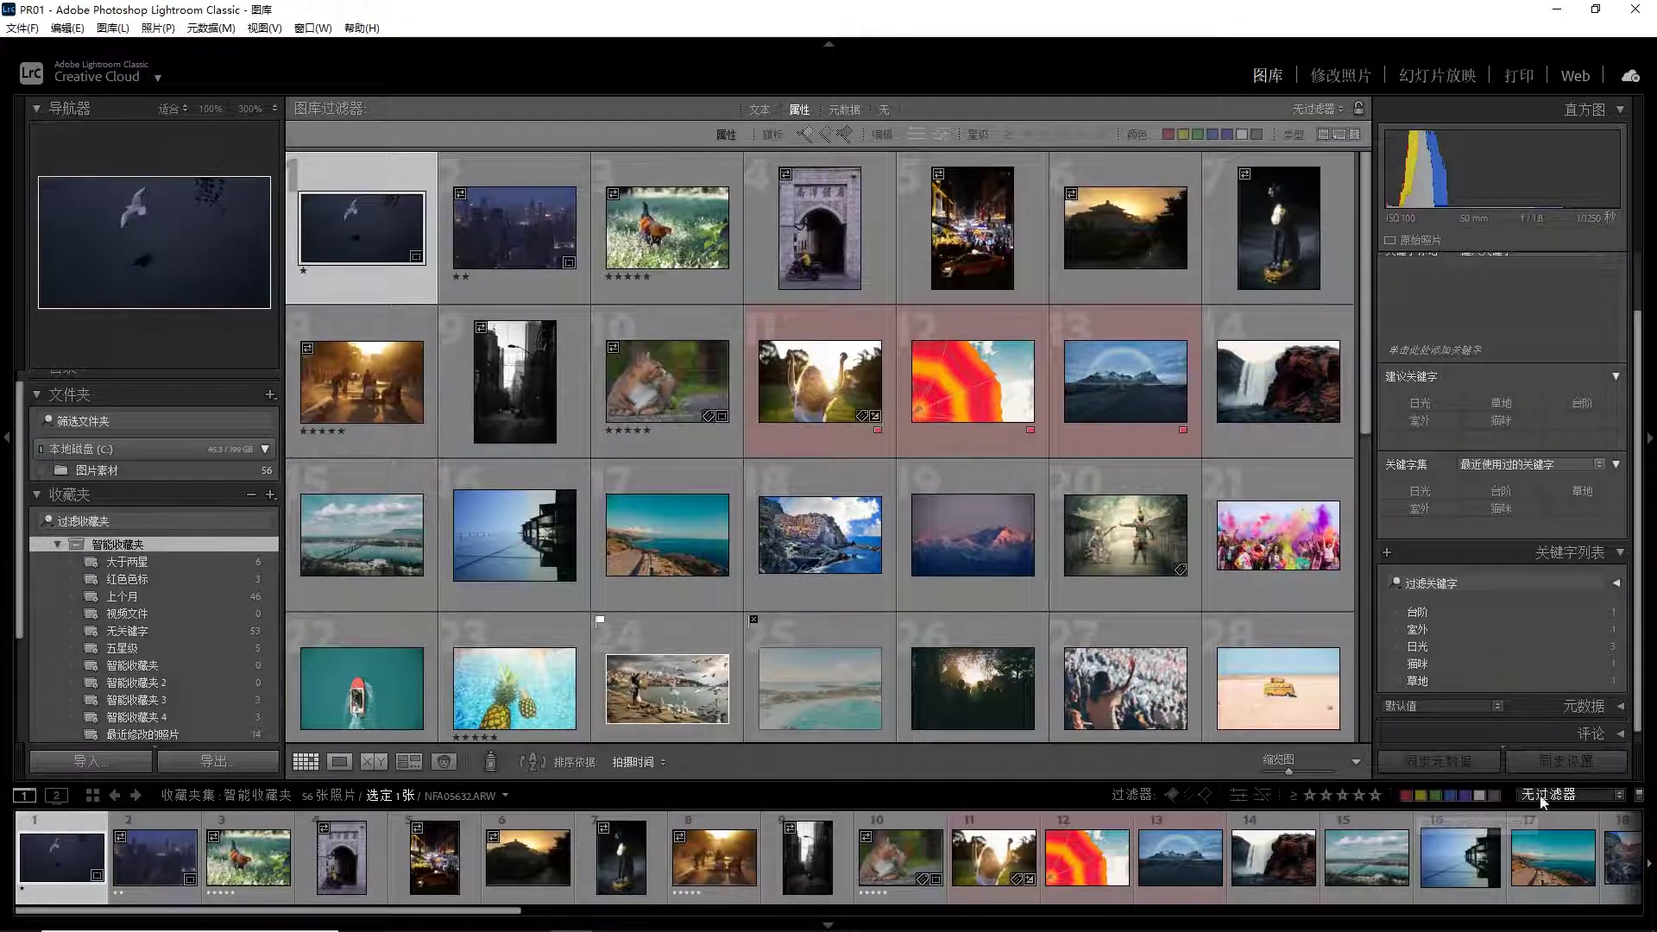
{"action": "left_click", "coordinate": [1327, 794]}
{"action": "left_click", "coordinate": [1341, 794]}
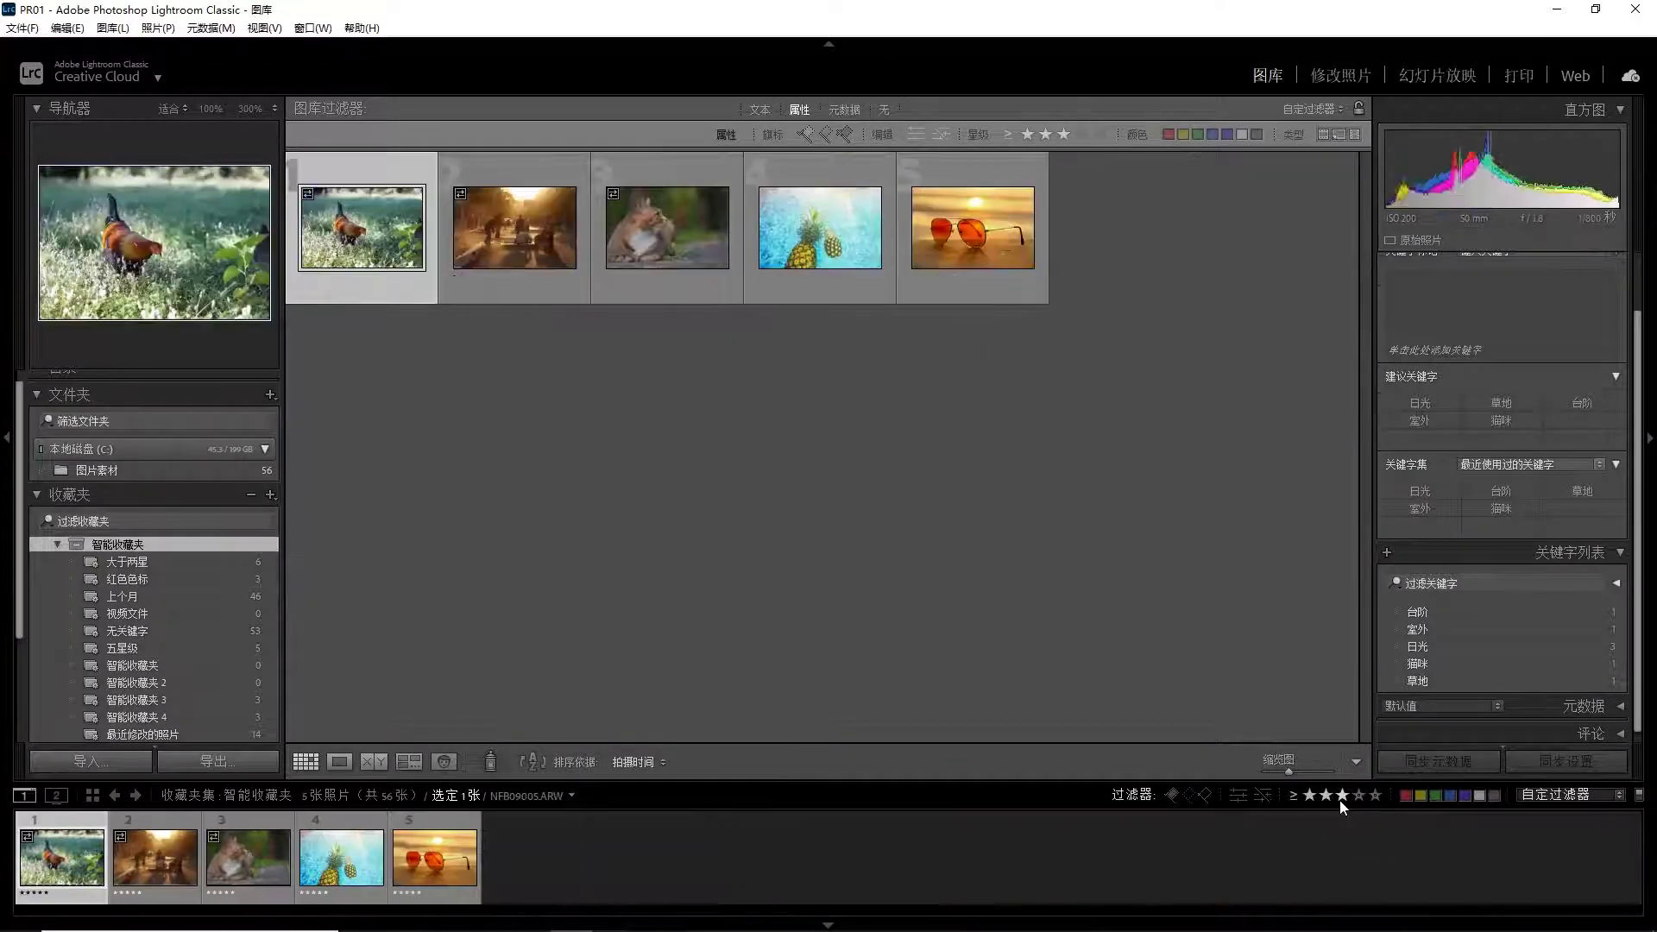
{"action": "left_click", "coordinate": [1294, 795]}
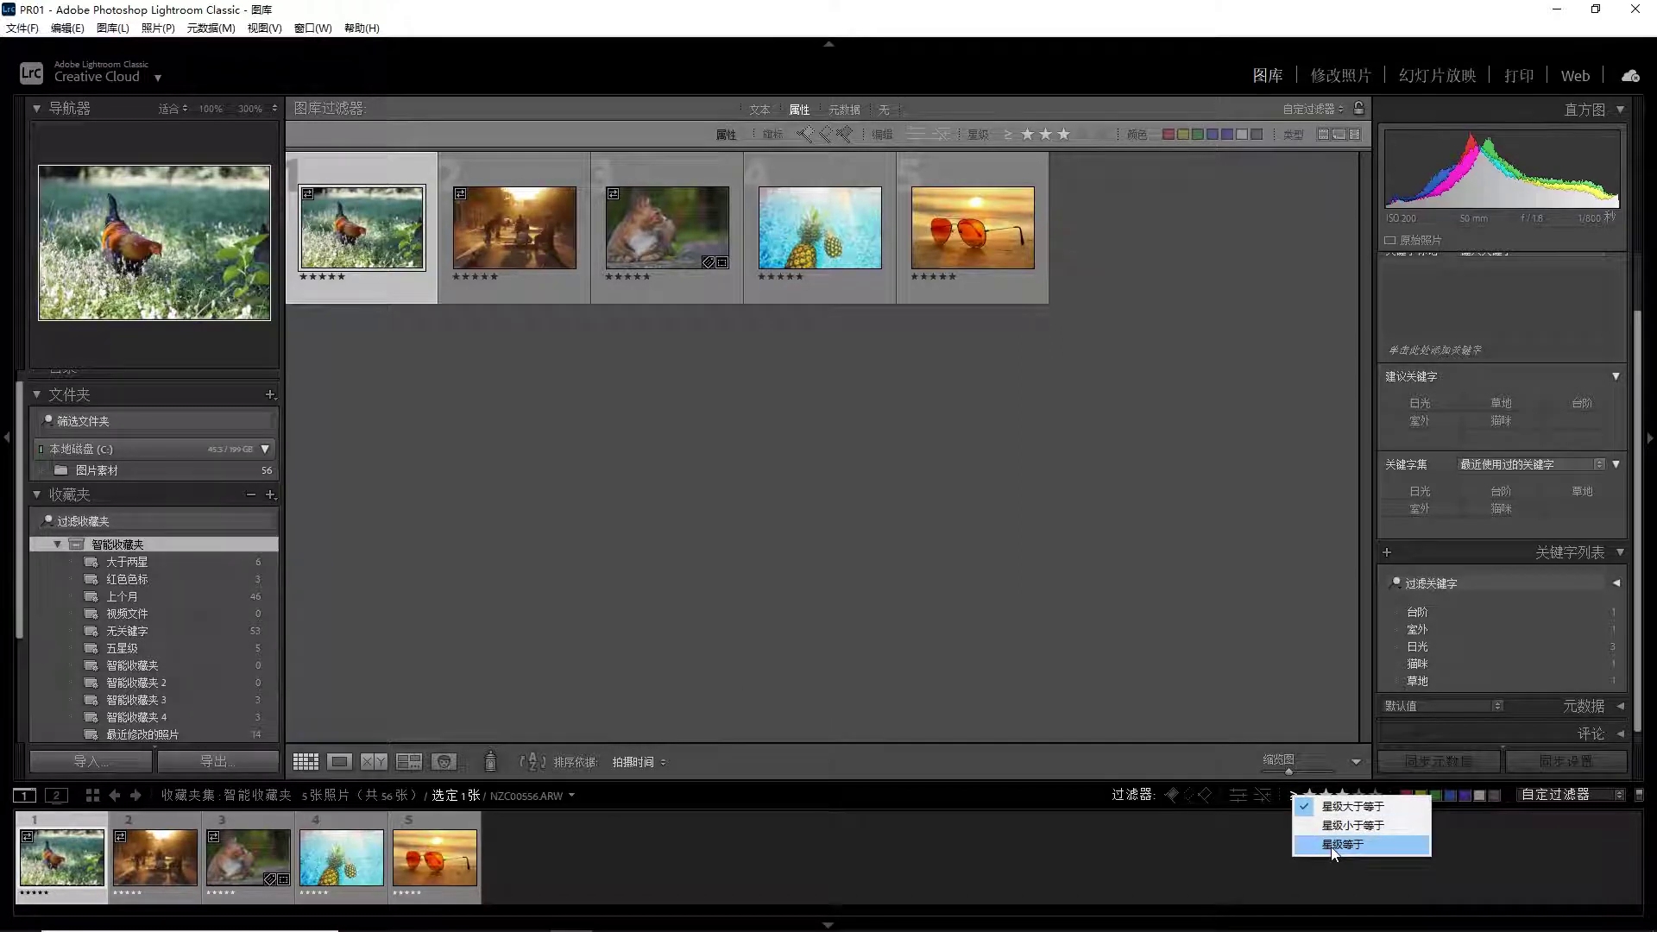
{"action": "left_click", "coordinate": [1206, 848]}
Turn Filters Off to show all photos again and collapse the Keywording panel
{"action": "left_click", "coordinate": [1565, 795]}
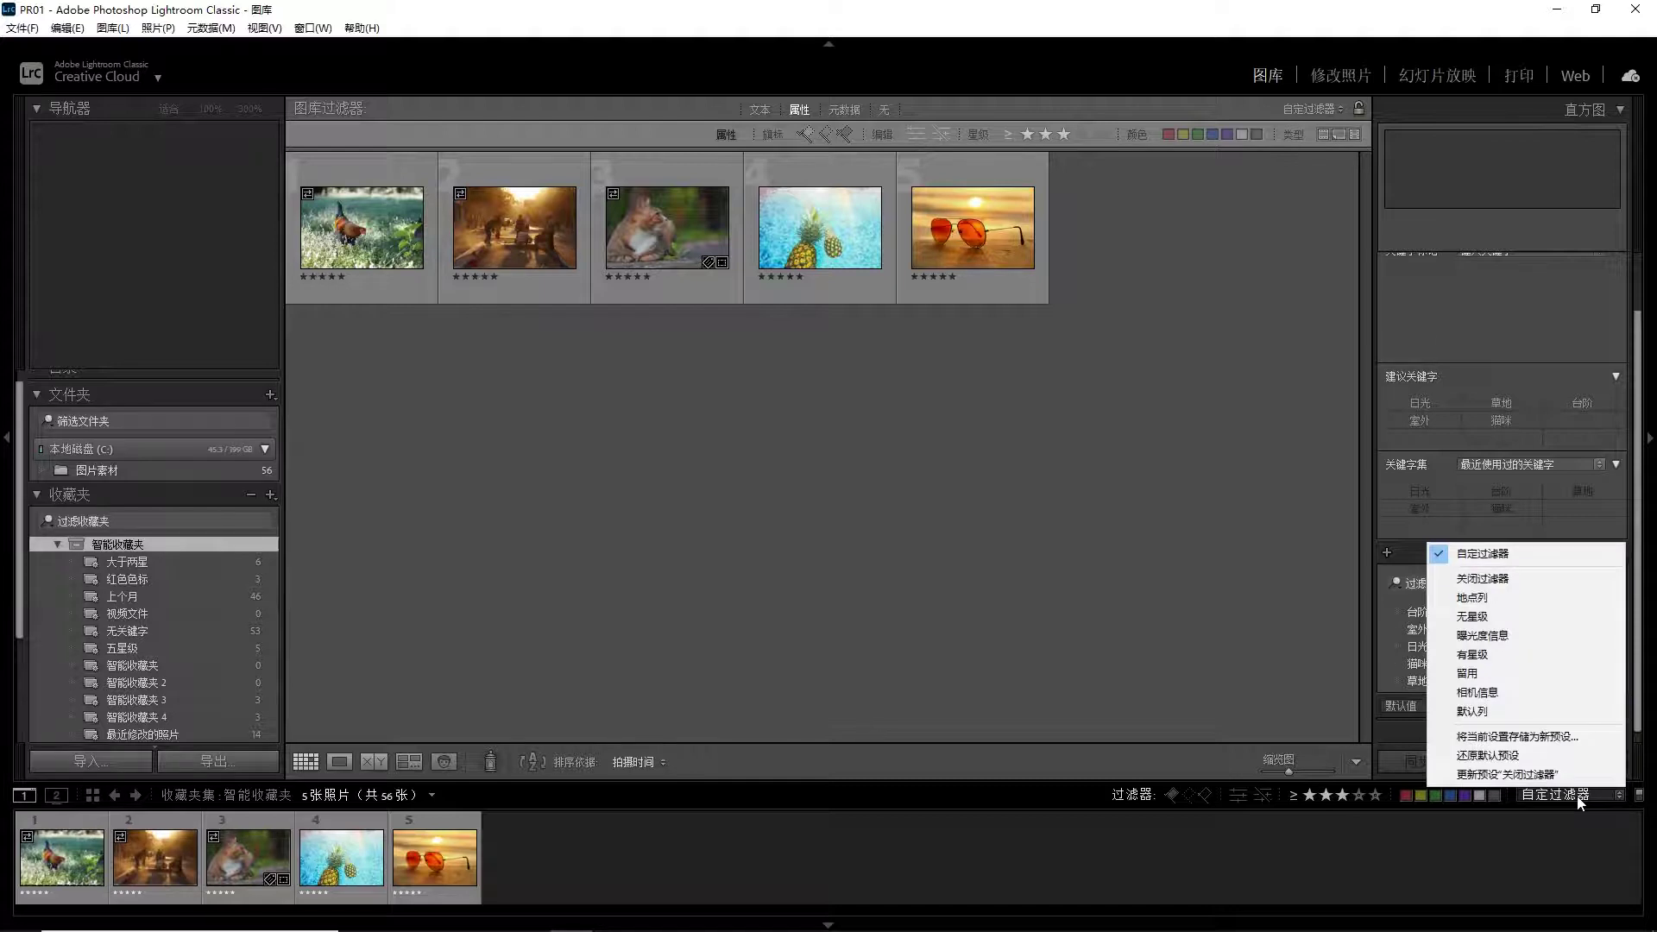
{"action": "left_click", "coordinate": [1541, 580]}
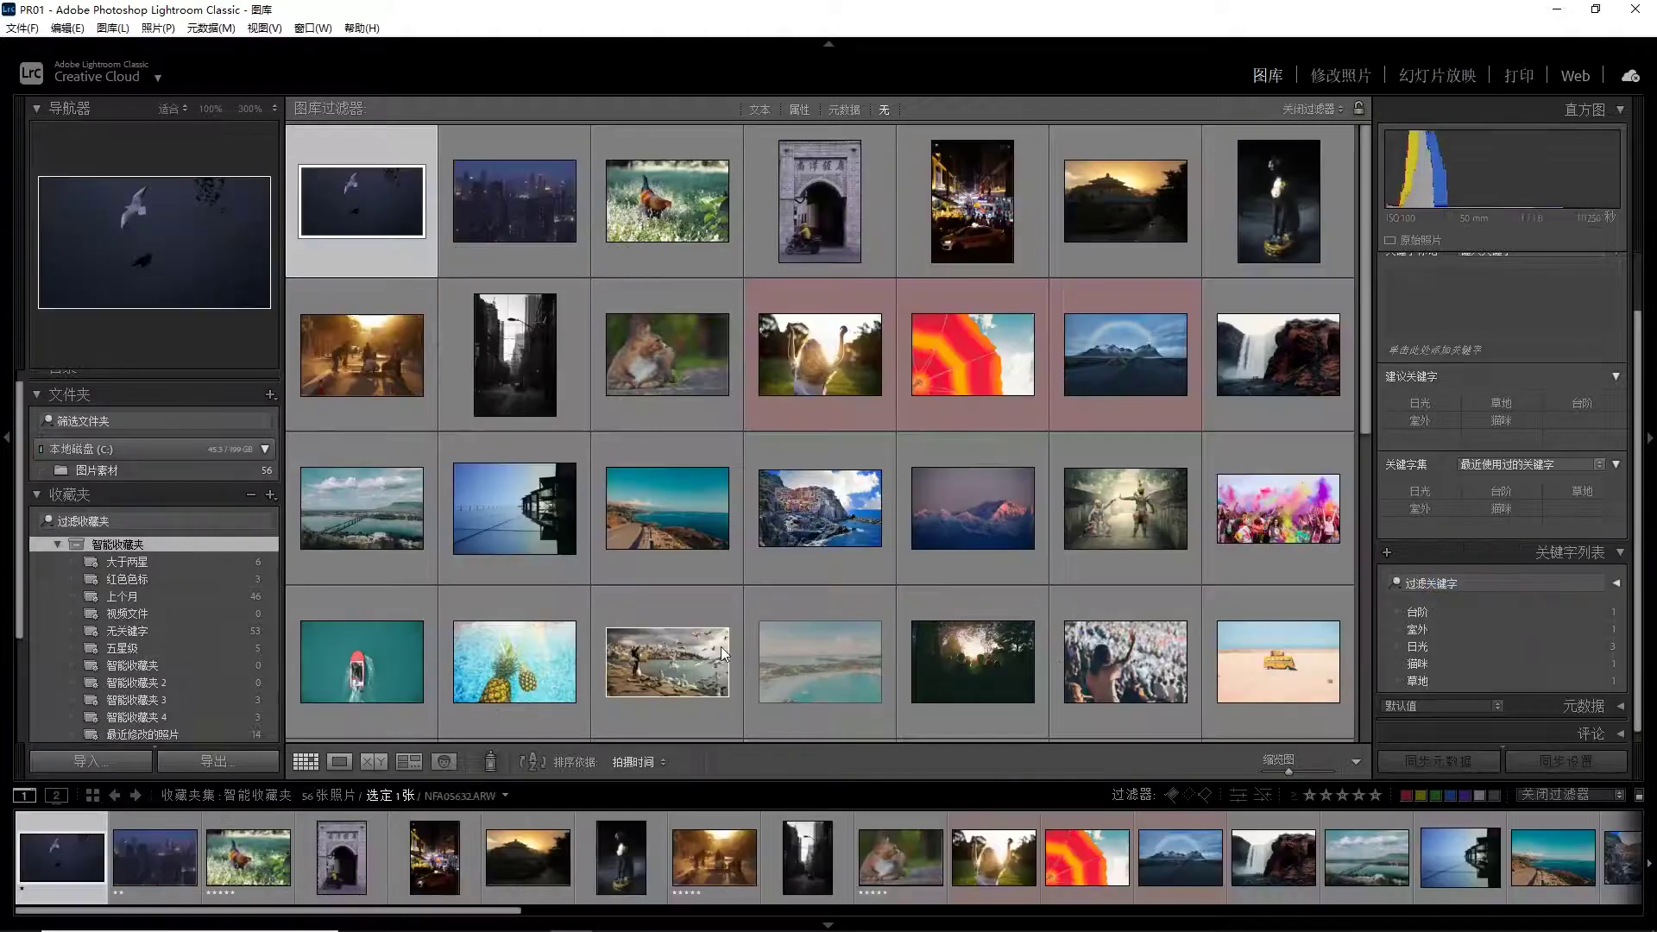
{"action": "left_click", "coordinate": [722, 645]}
{"action": "left_click", "coordinate": [697, 515]}
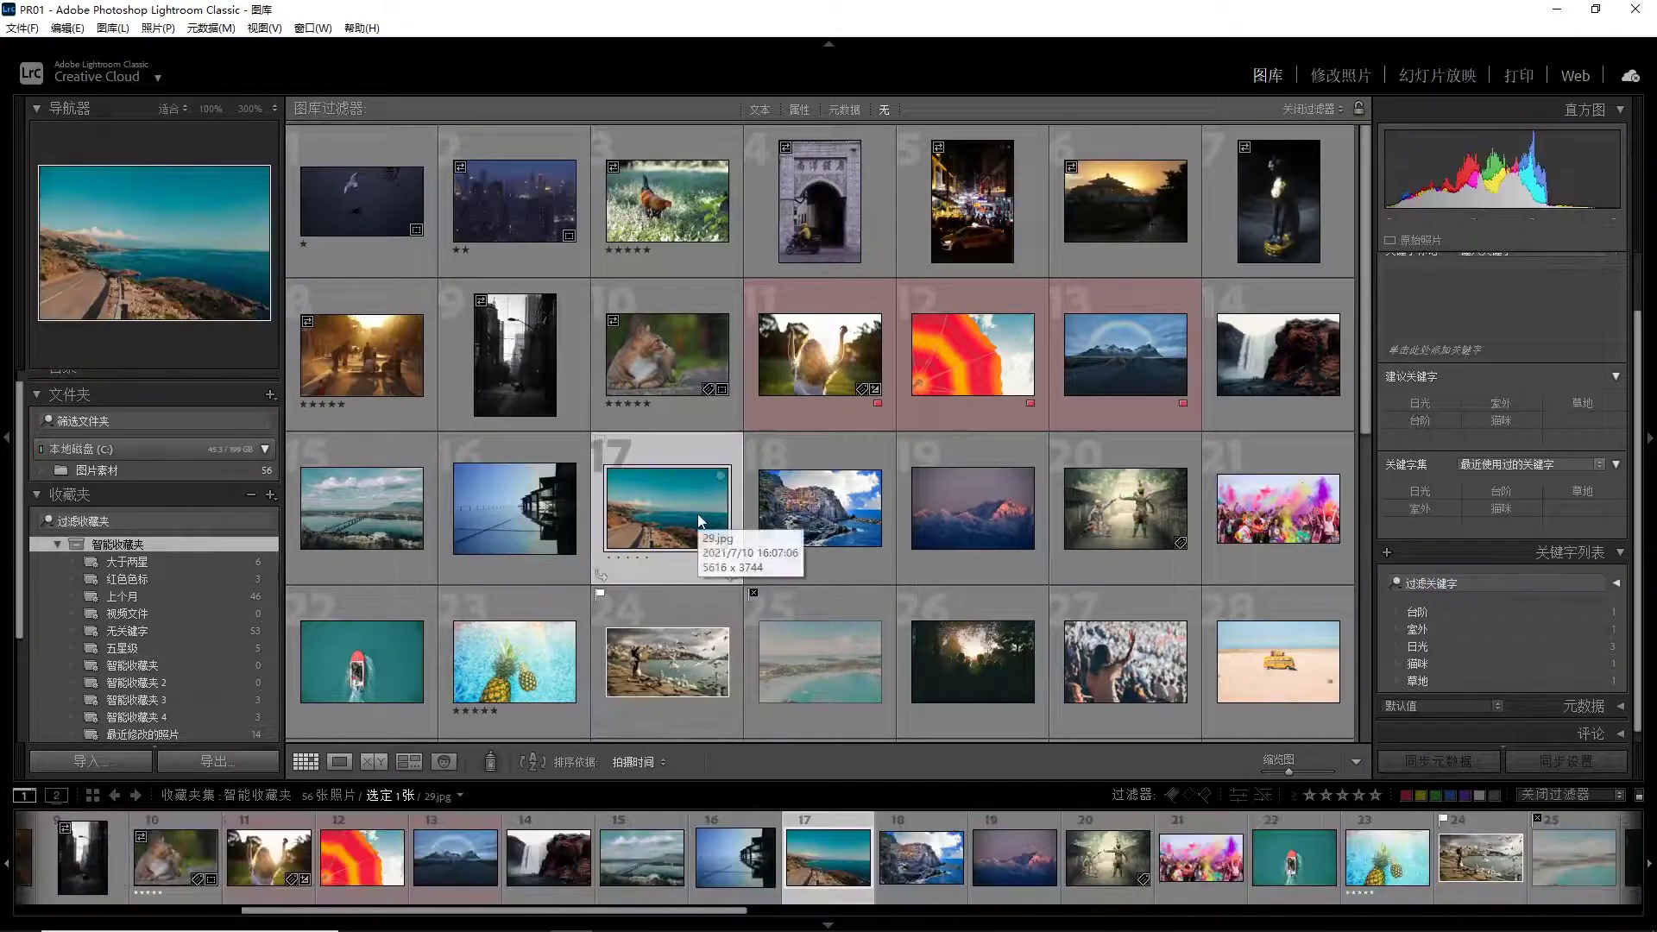
{"action": "scroll", "coordinate": [1562, 427], "scroll_direction": "up", "scroll_amount": 1}
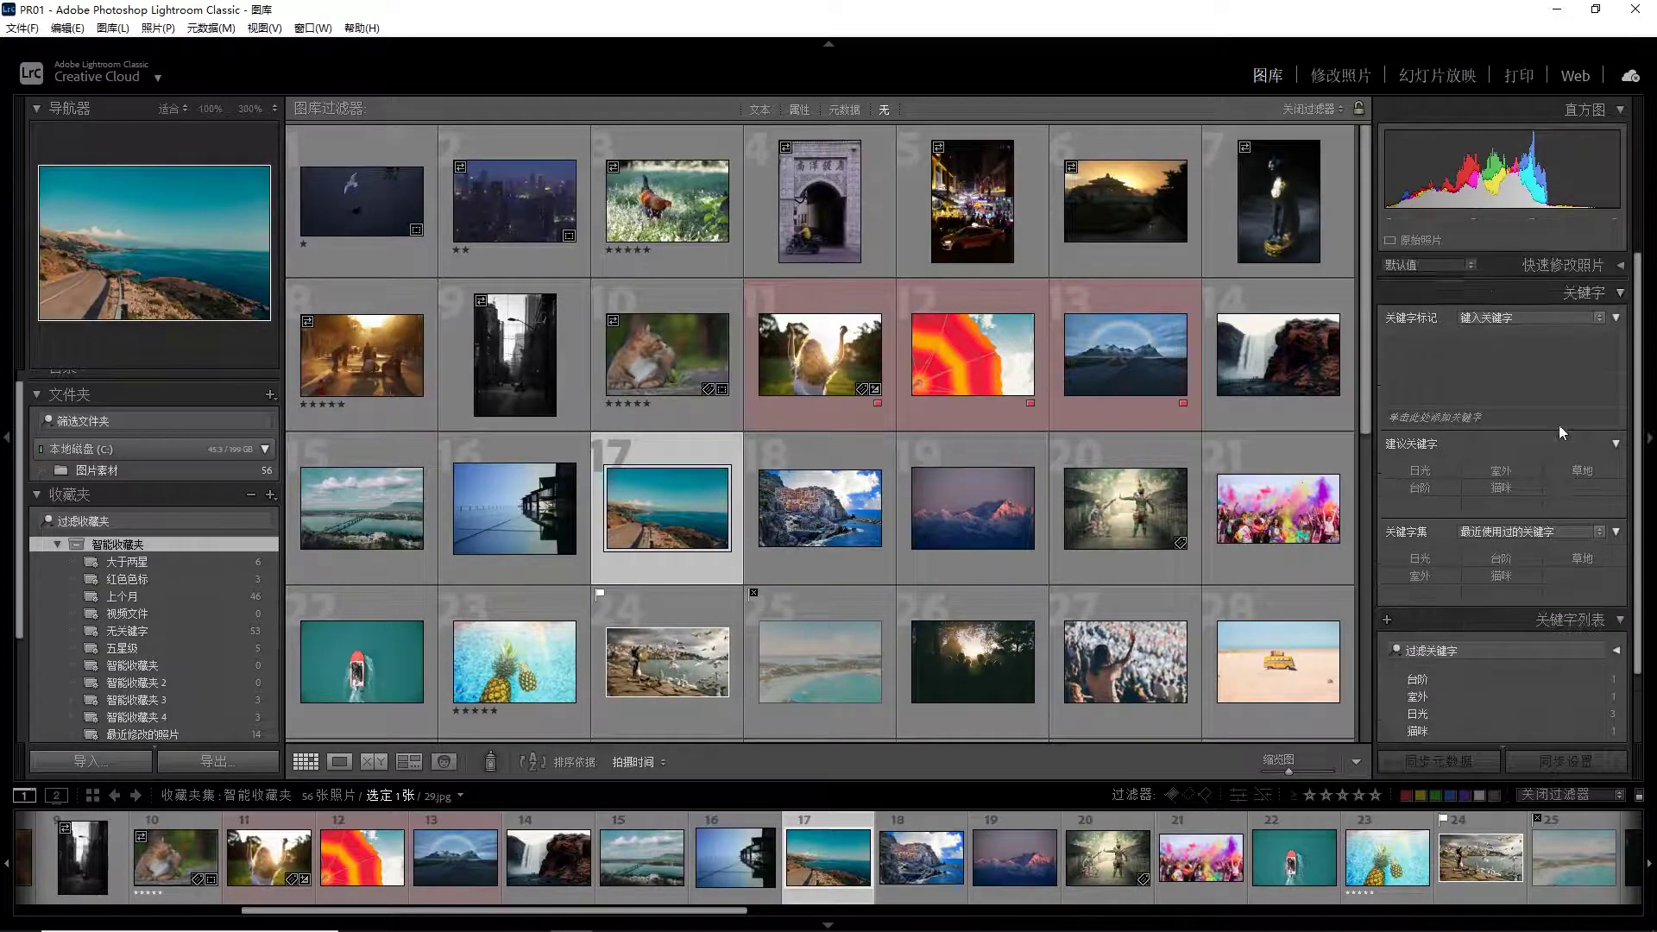
{"action": "left_click", "coordinate": [1535, 287]}
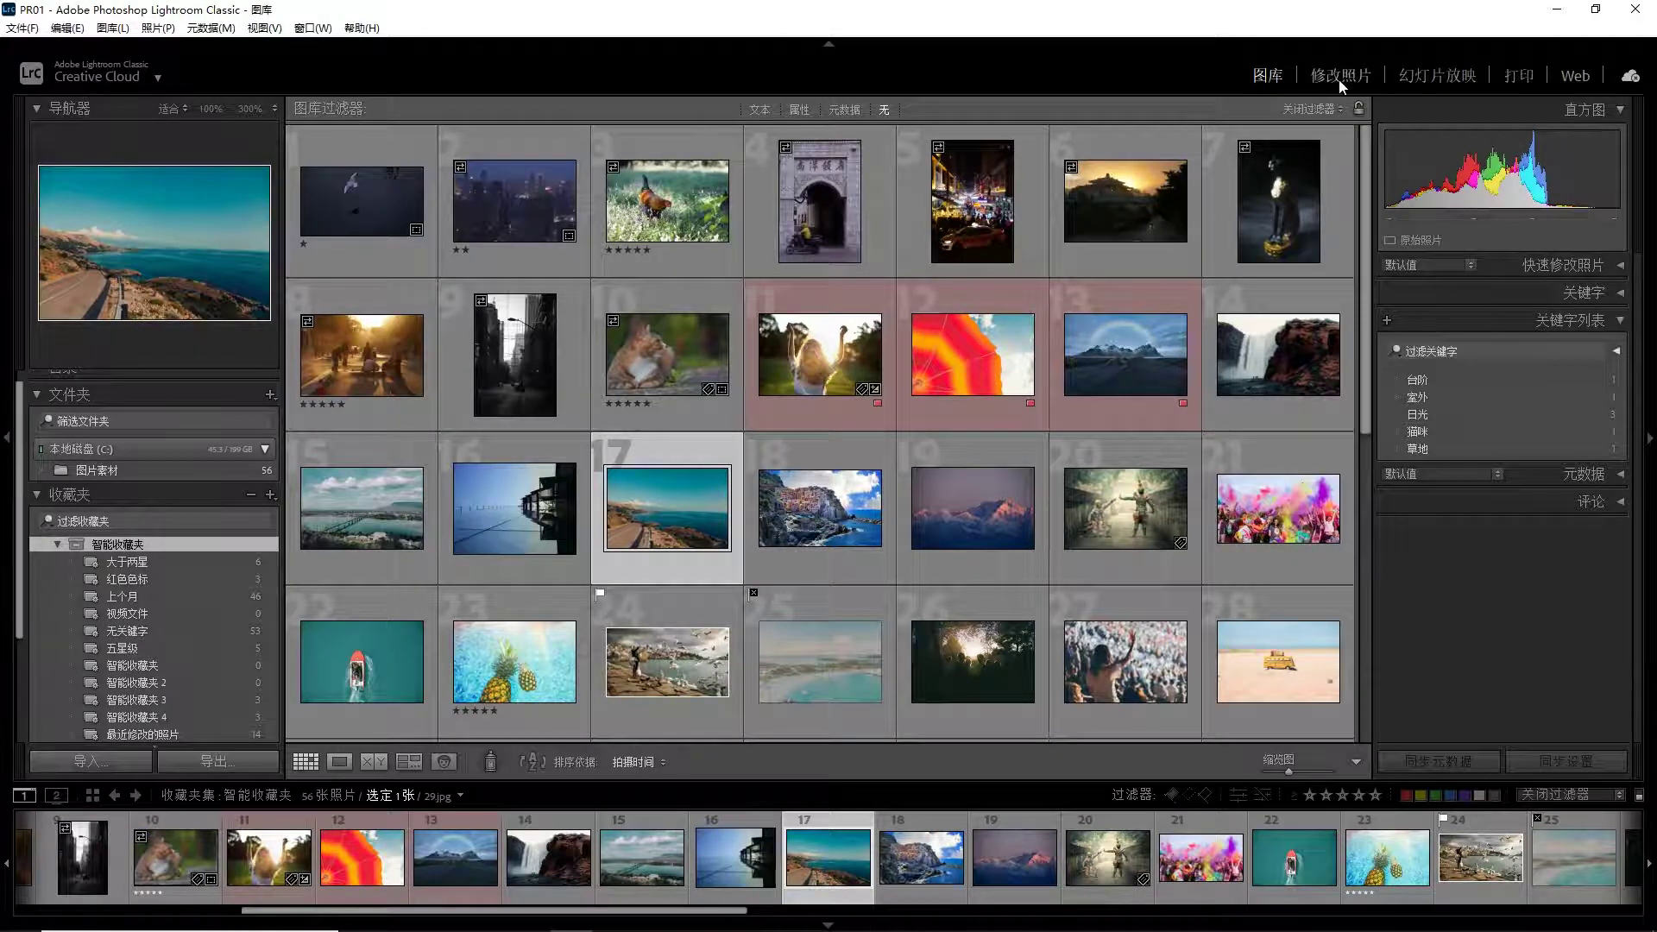